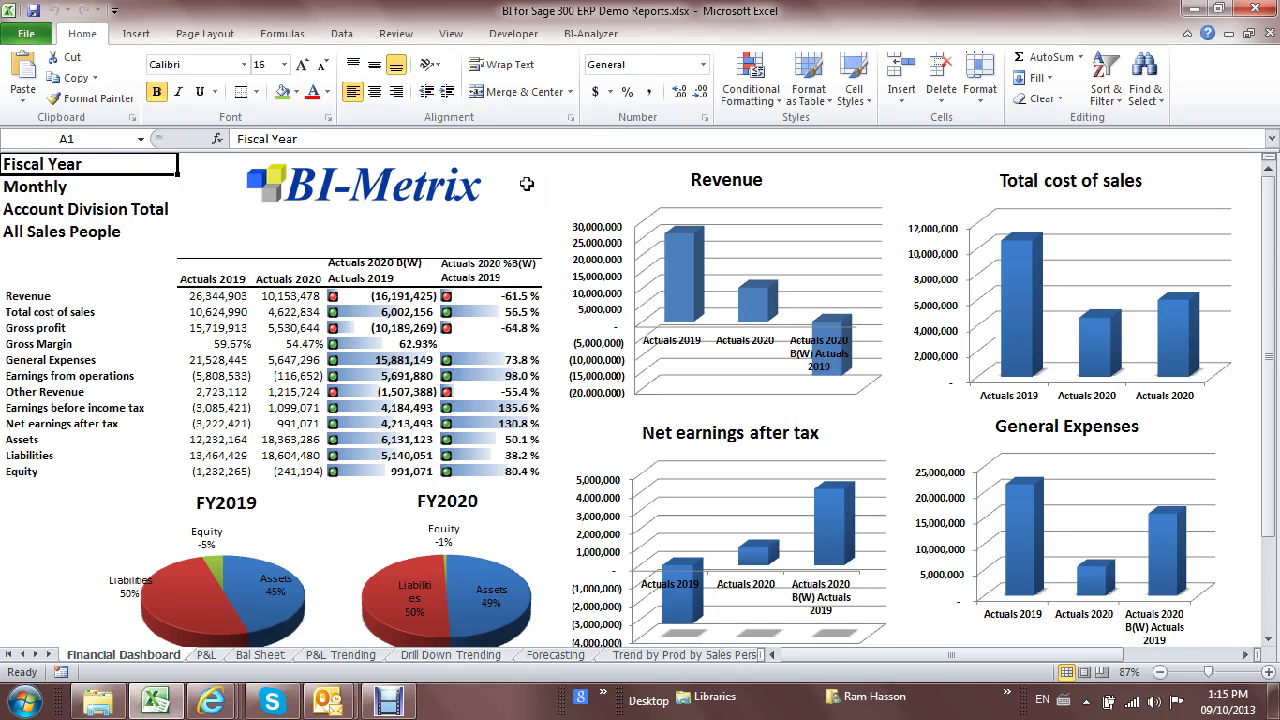
# - Set the Financial Dashboard's period to January under Quarter1 of the fiscal year
pyautogui.click(600, 35)
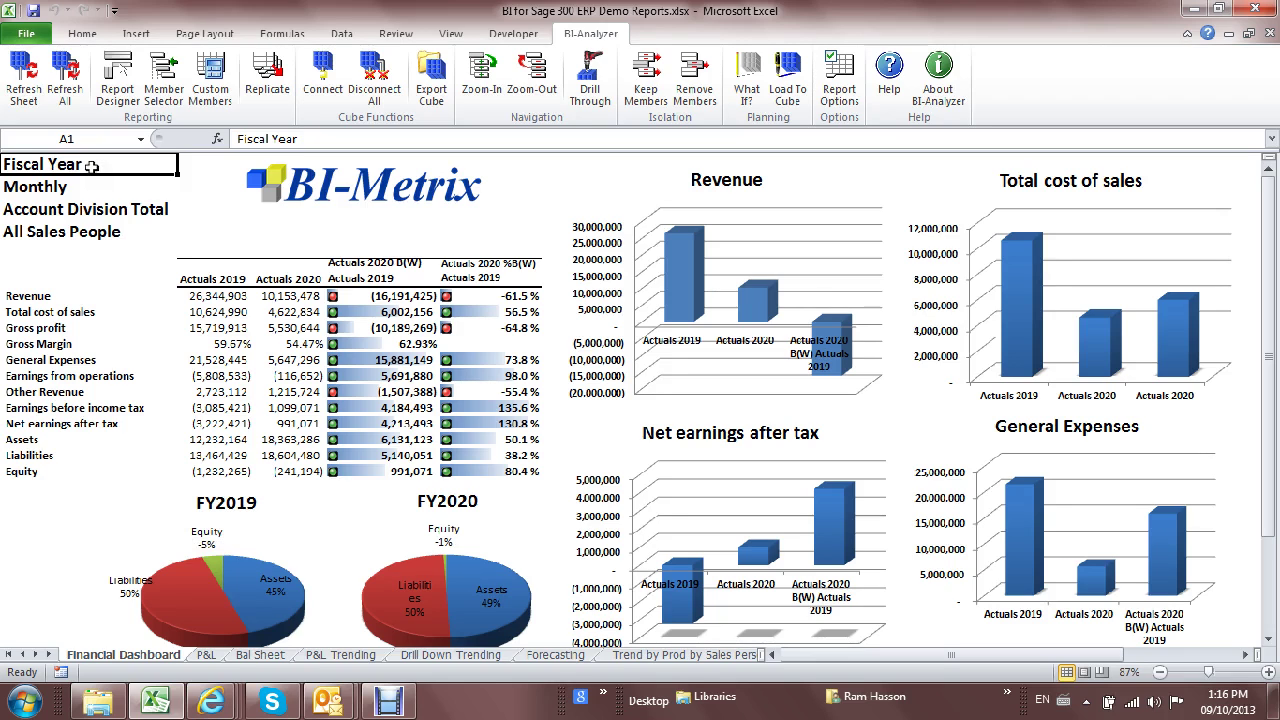
pyautogui.click(35, 101)
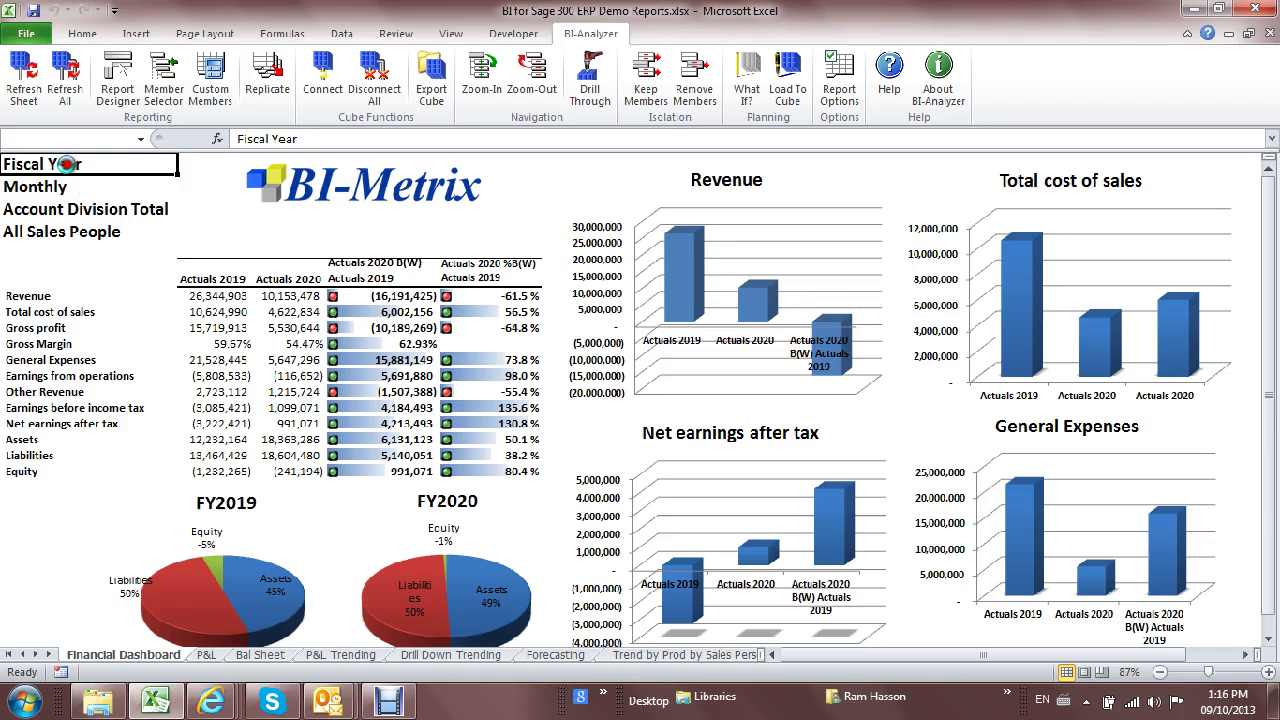
pyautogui.doubleClick(66, 165)
pyautogui.click(372, 190)
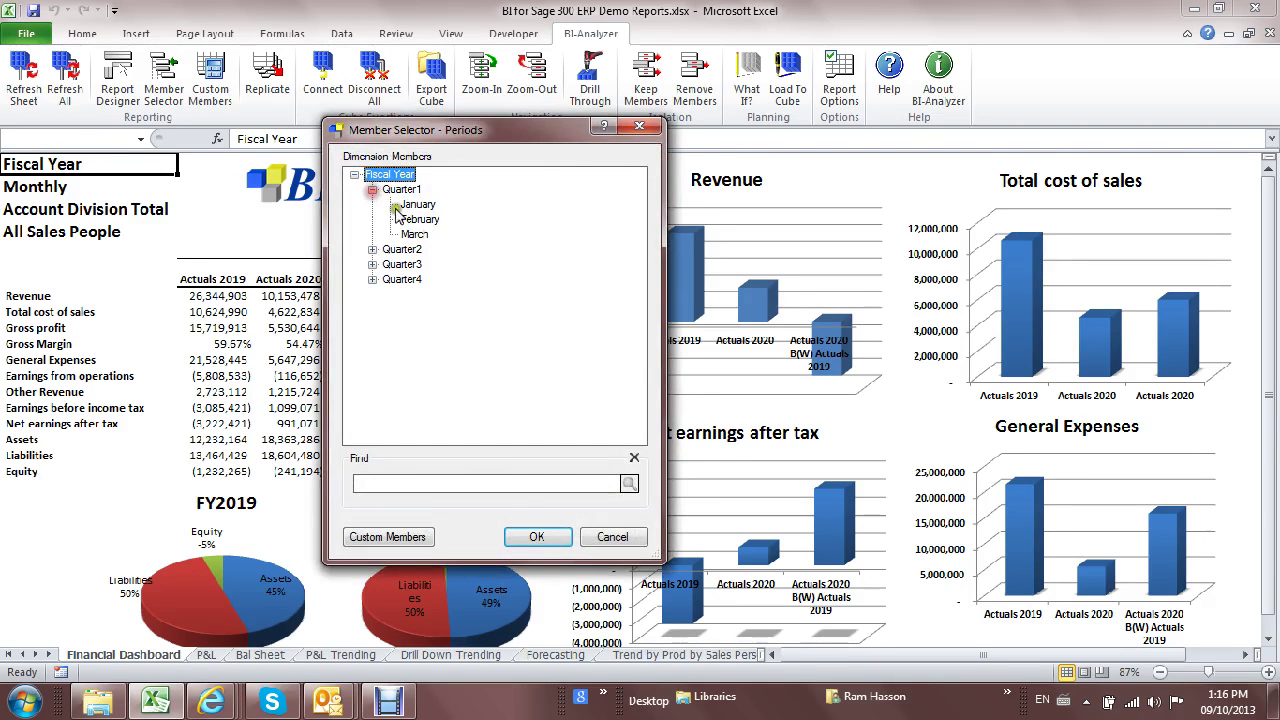
pyautogui.click(418, 204)
pyautogui.click(538, 537)
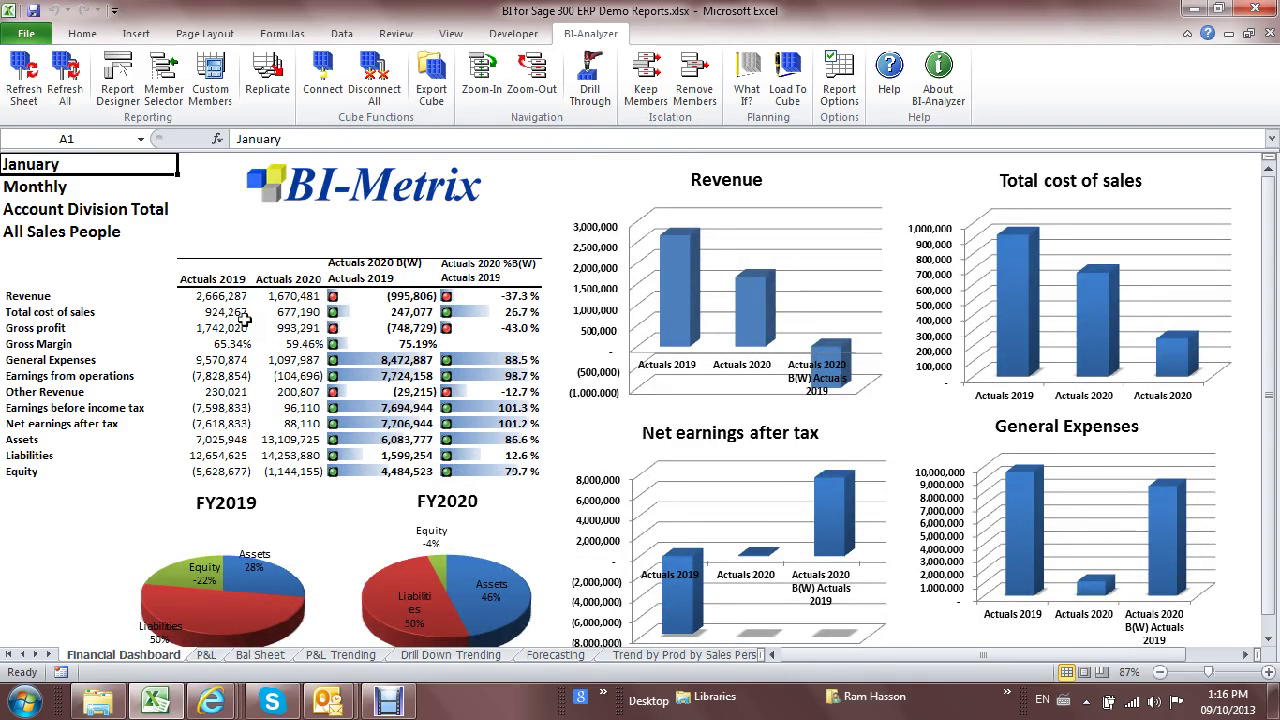
# - Filter the dashboard to the Commercial account division, and restore the selection to Account Division Total
pyautogui.click(76, 210)
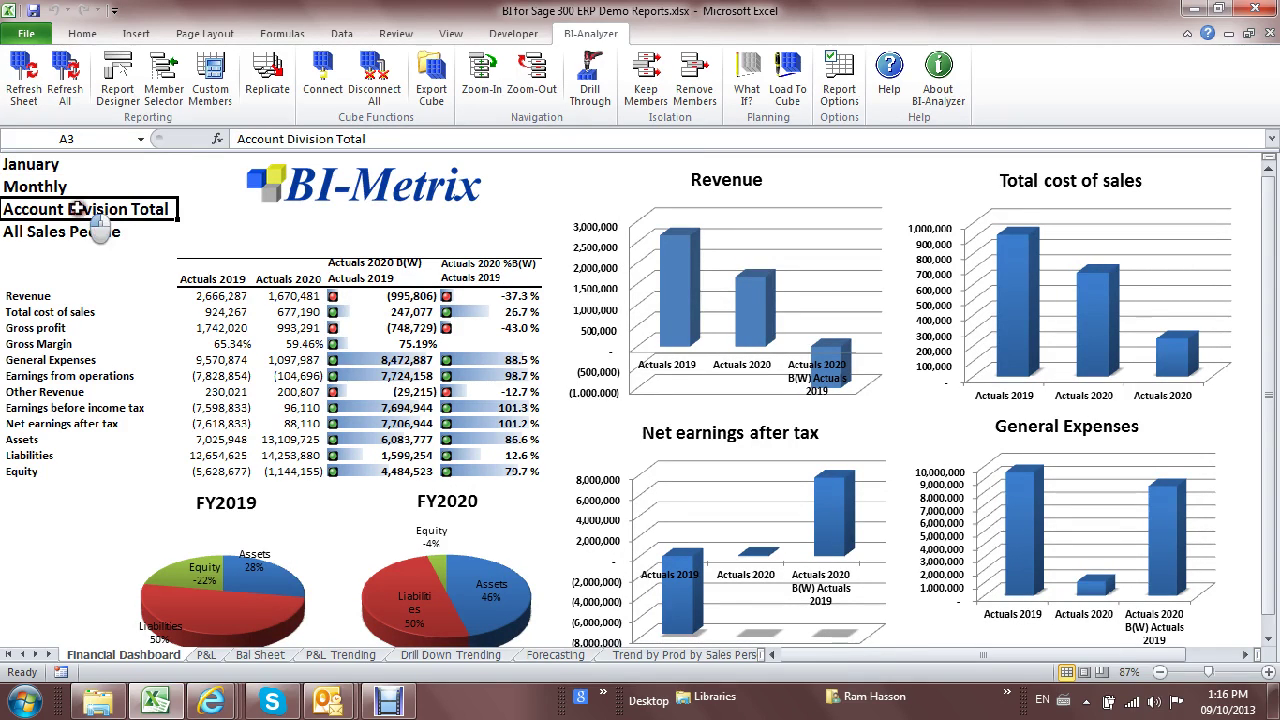
pyautogui.doubleClick(78, 210)
pyautogui.click(402, 190)
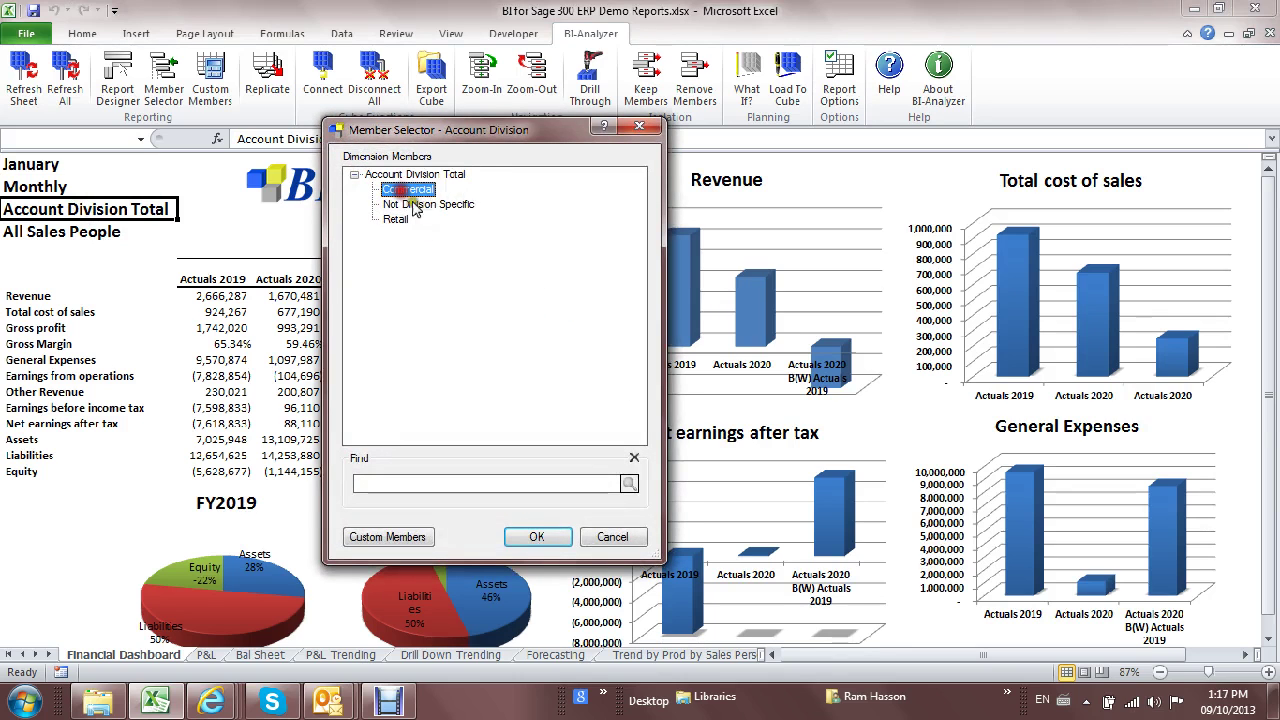
pyautogui.click(538, 537)
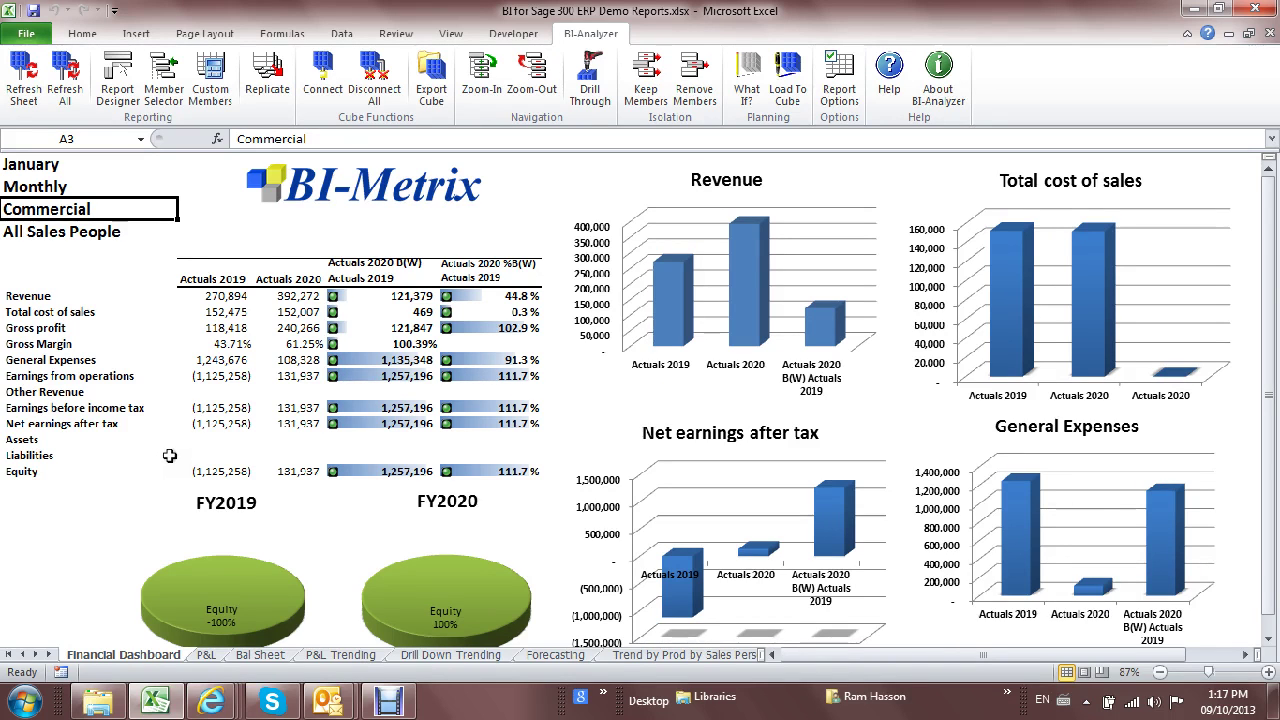
pyautogui.click(72, 209)
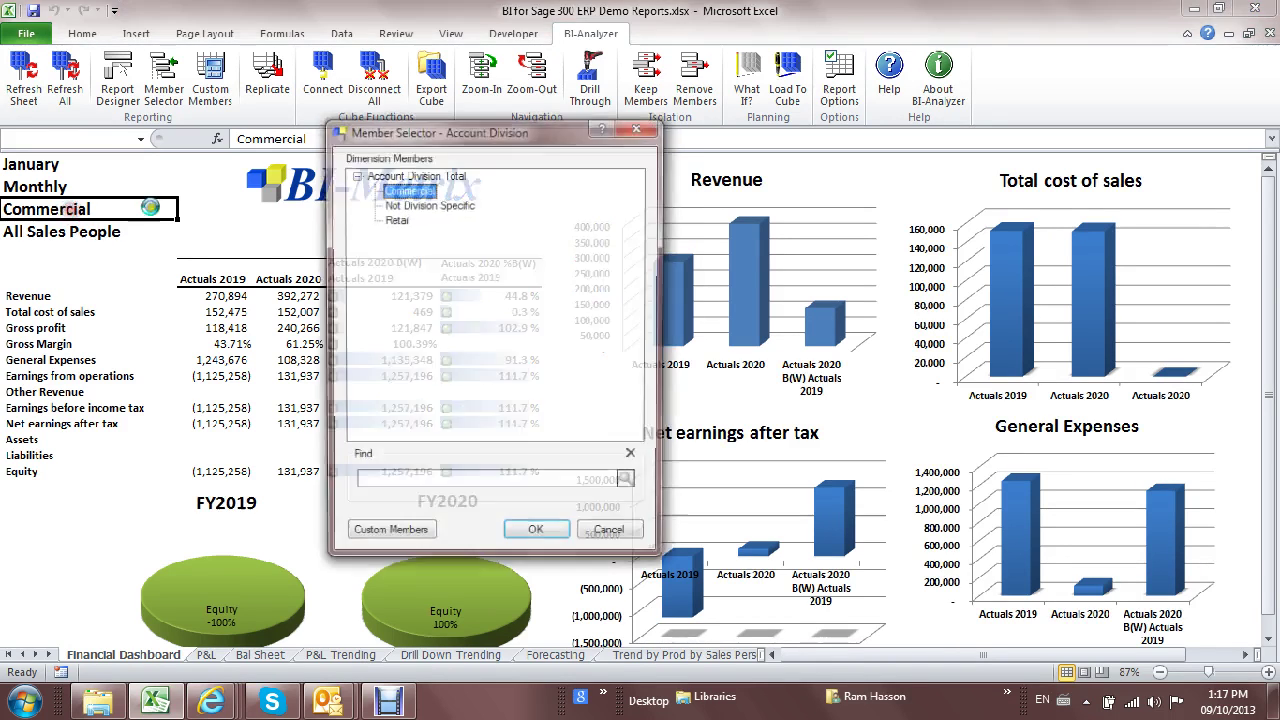
pyautogui.doubleClick(440, 174)
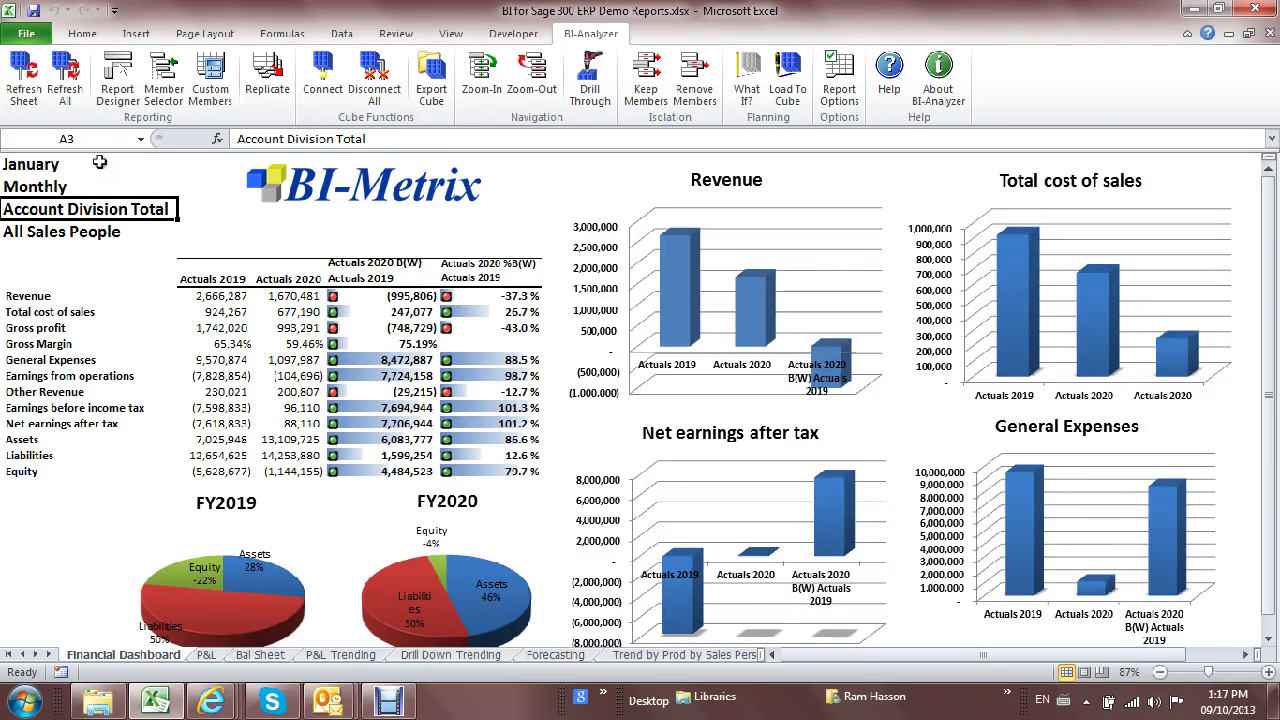
# - Drill through the Actuals 2019 General Expenses figure to its detail transactions, limited to 1000 rows, and look over the resulting sheet
pyautogui.click(210, 362)
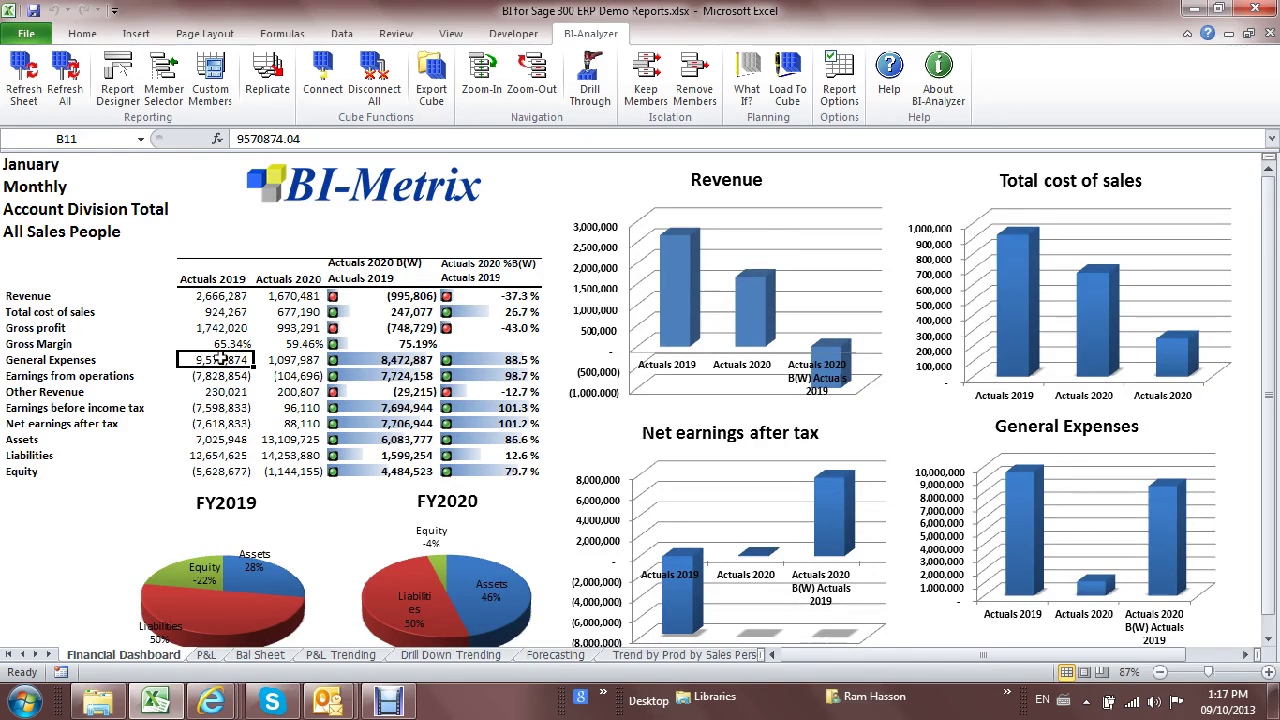
pyautogui.doubleClick(220, 360)
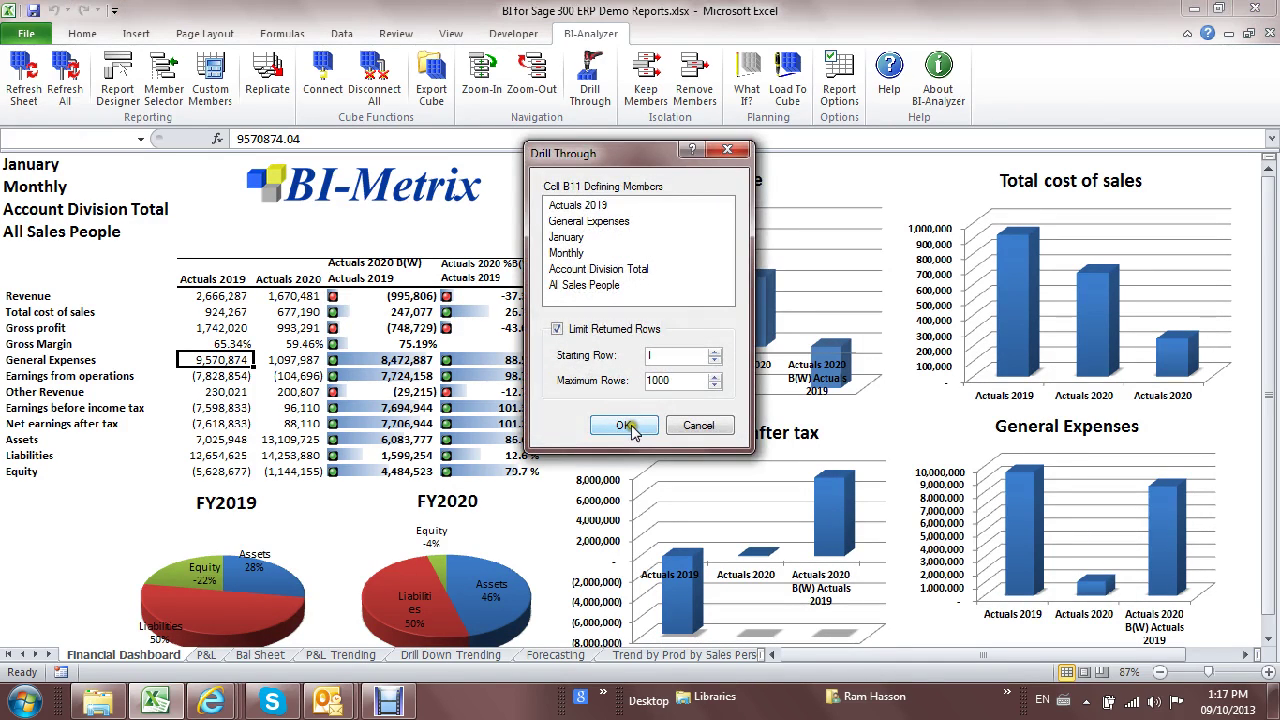
pyautogui.click(624, 426)
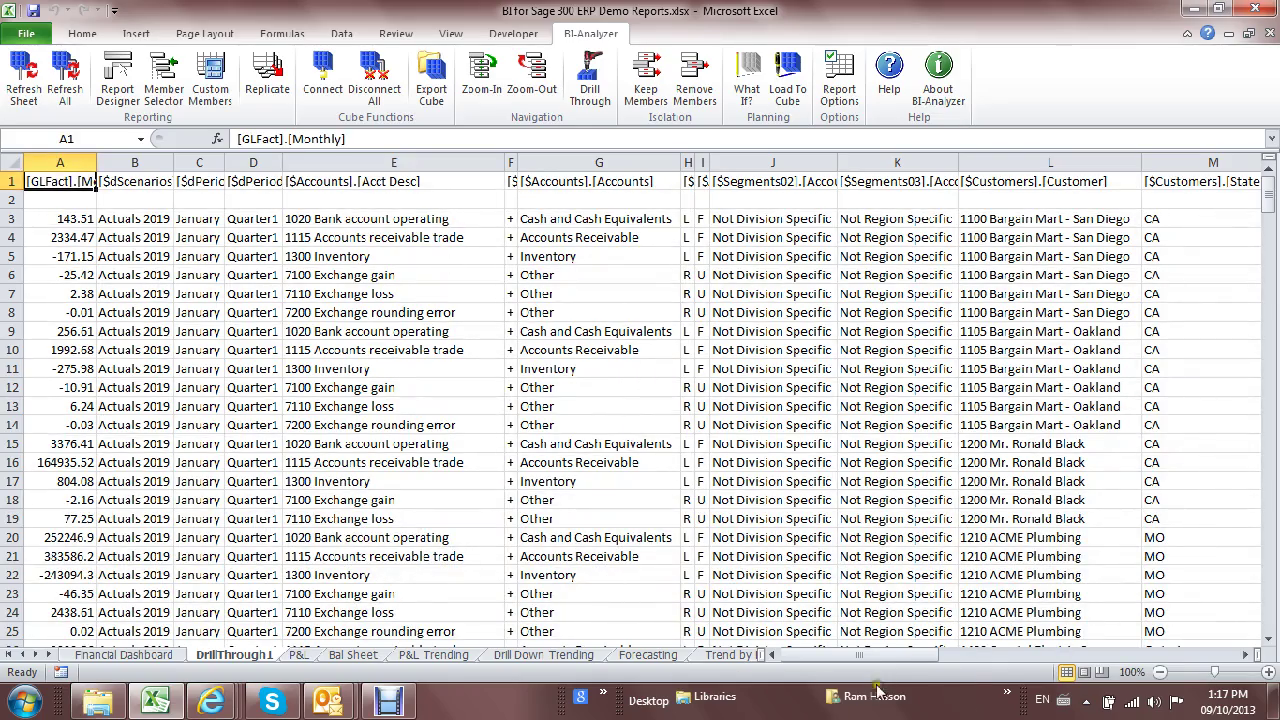
pyautogui.moveTo(877, 660)
pyautogui.mouseDown()
pyautogui.moveTo(968, 660)
pyautogui.moveTo(864, 664)
pyautogui.mouseUp()
# - Return to the Financial Dashboard and examine the P&L report's Monthly, YTD and account line sections
pyautogui.click(146, 658)
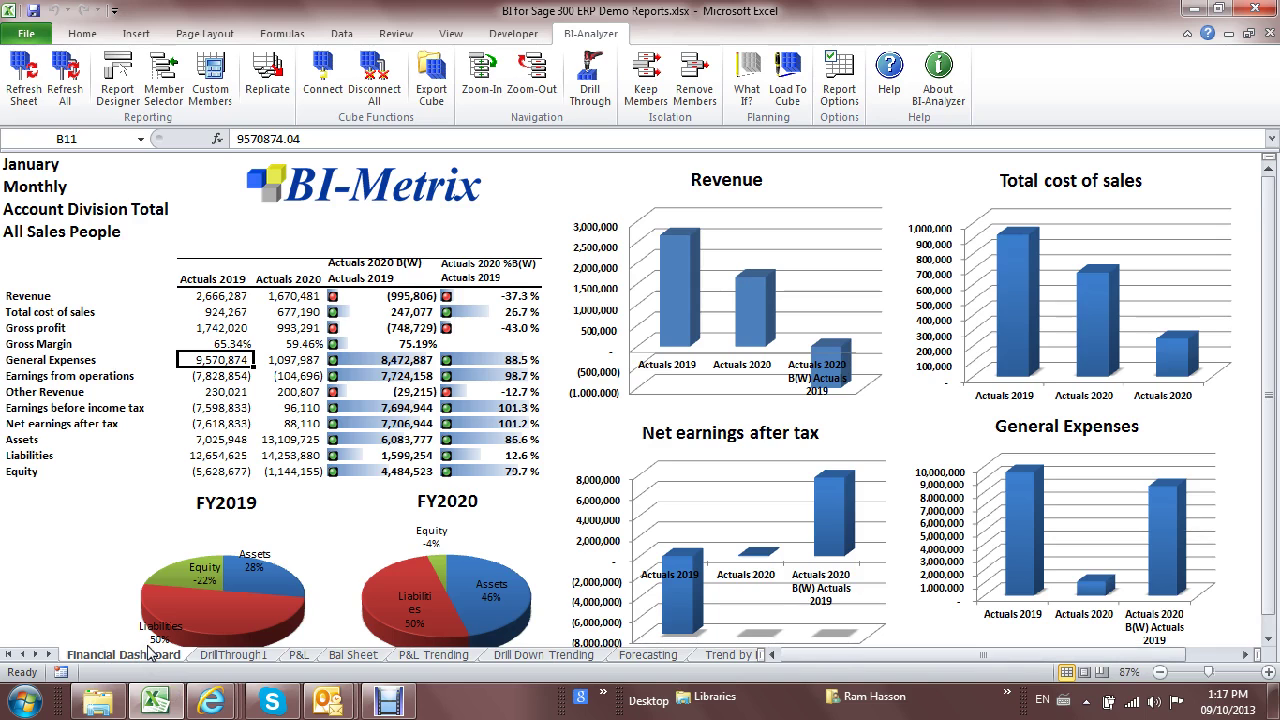
pyautogui.click(298, 654)
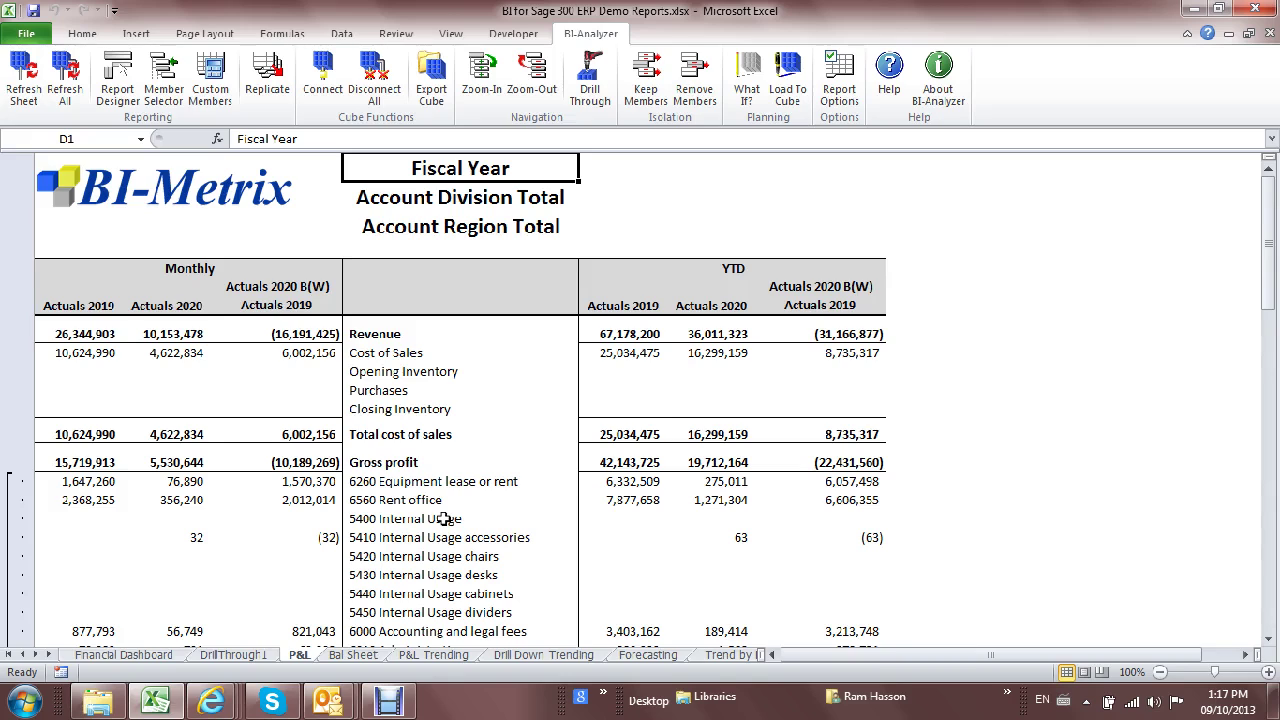
pyautogui.moveTo(188, 268); pyautogui.dragTo(190, 298)
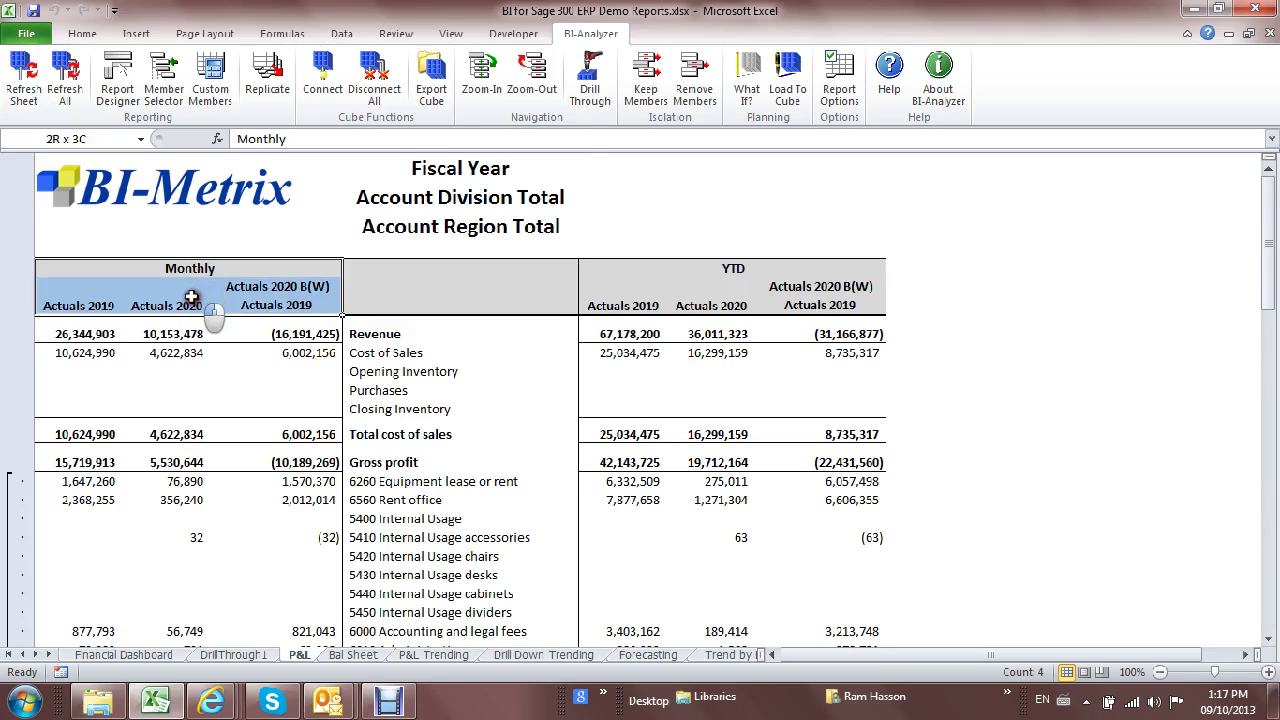
pyautogui.moveTo(735, 270); pyautogui.dragTo(758, 312)
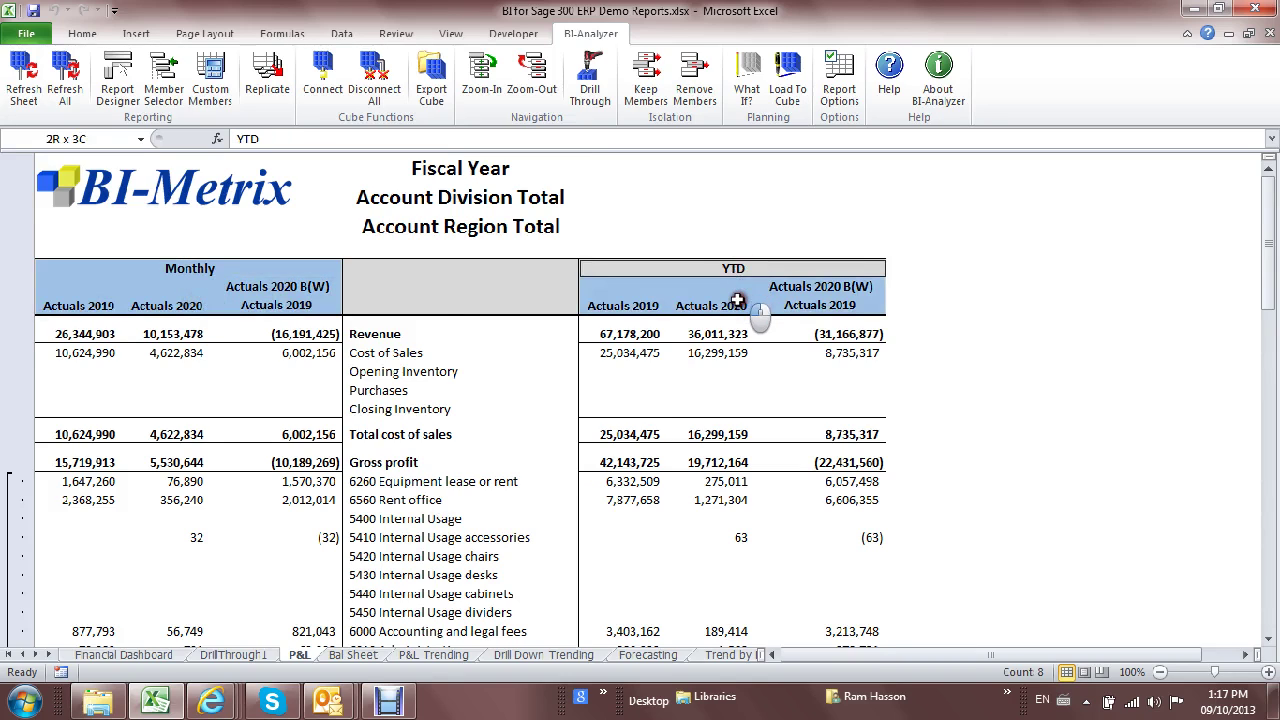
pyautogui.moveTo(474, 280); pyautogui.dragTo(548, 556)
pyautogui.click(455, 463)
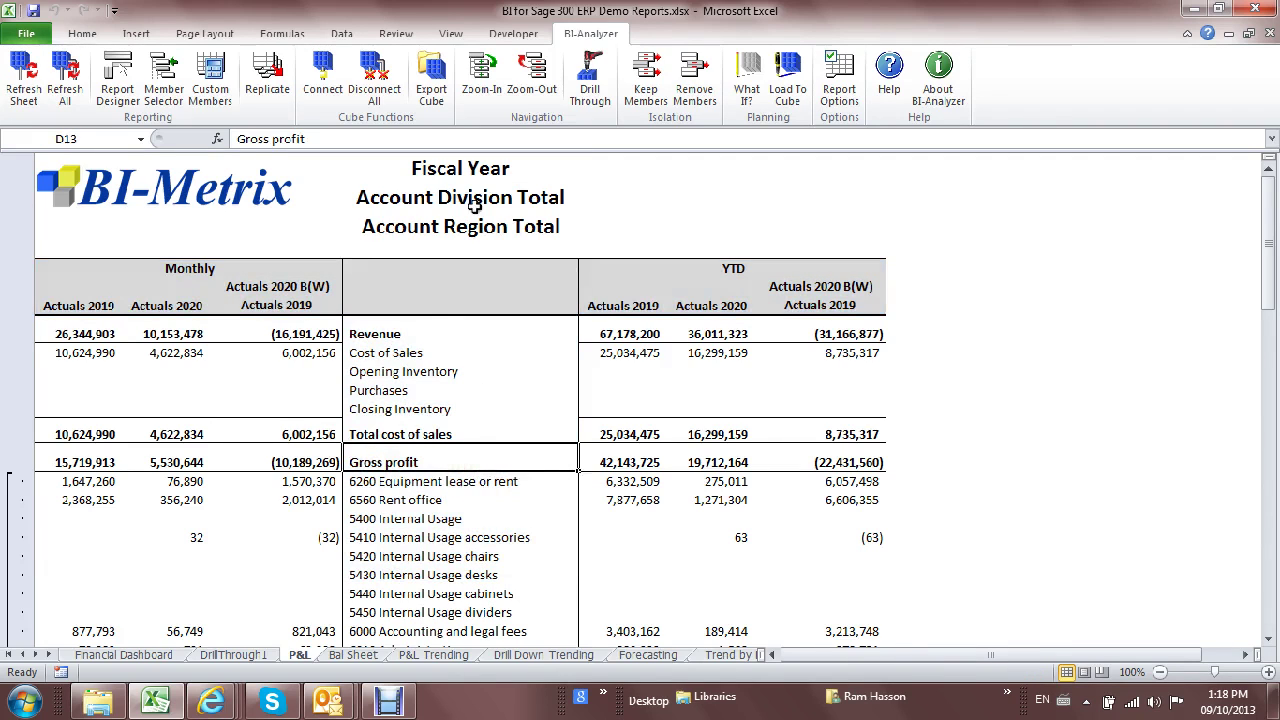
# - Set the P&L report's period to January under Quarter1
pyautogui.click(461, 168)
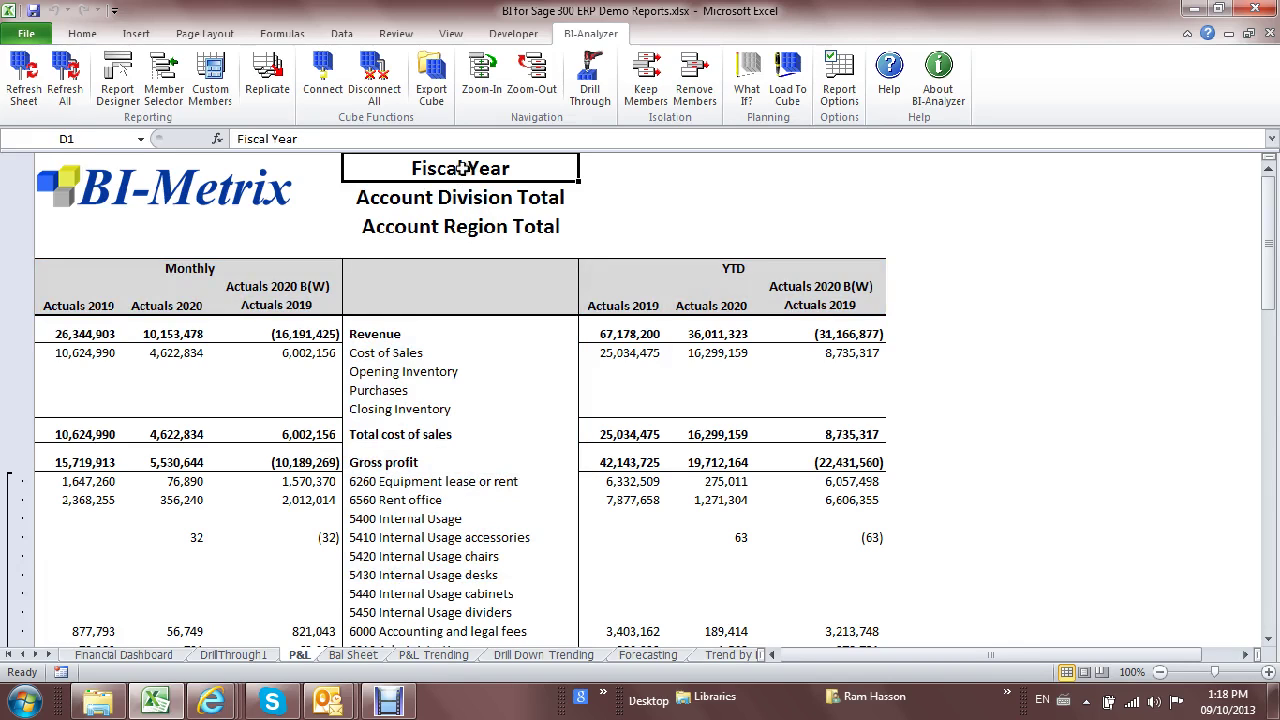
pyautogui.doubleClick(461, 168)
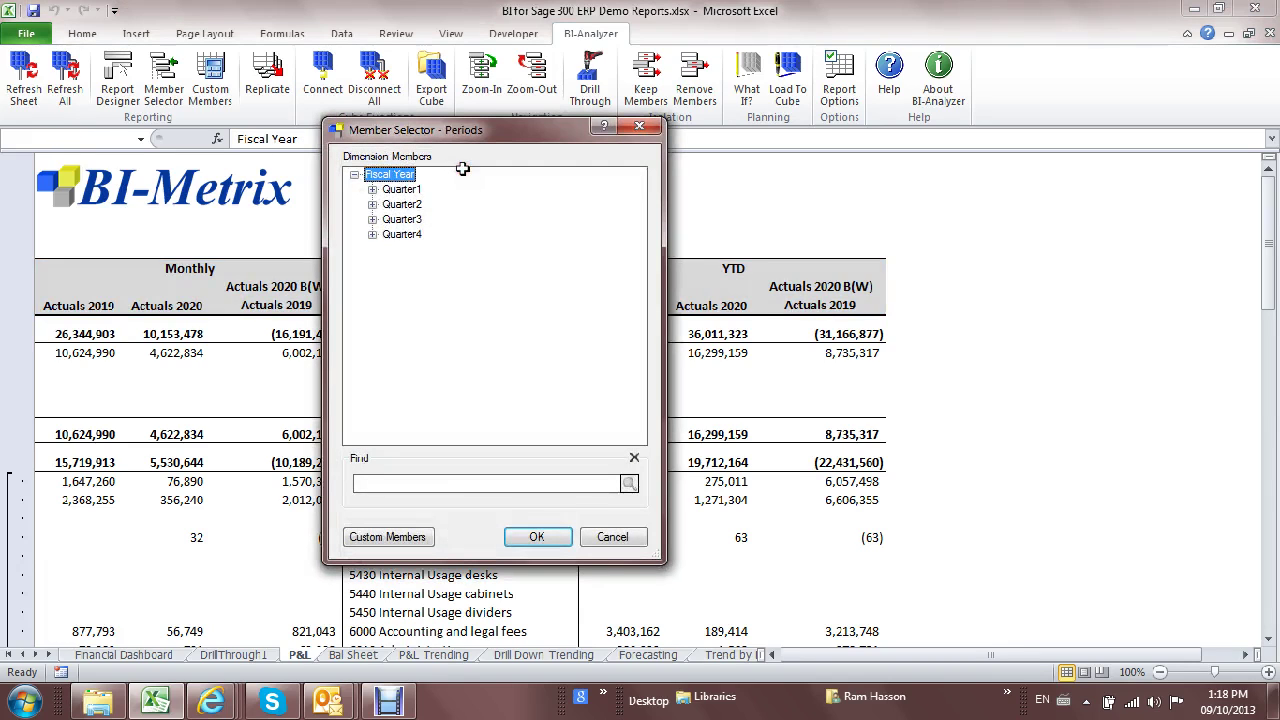
pyautogui.click(372, 189)
pyautogui.click(418, 204)
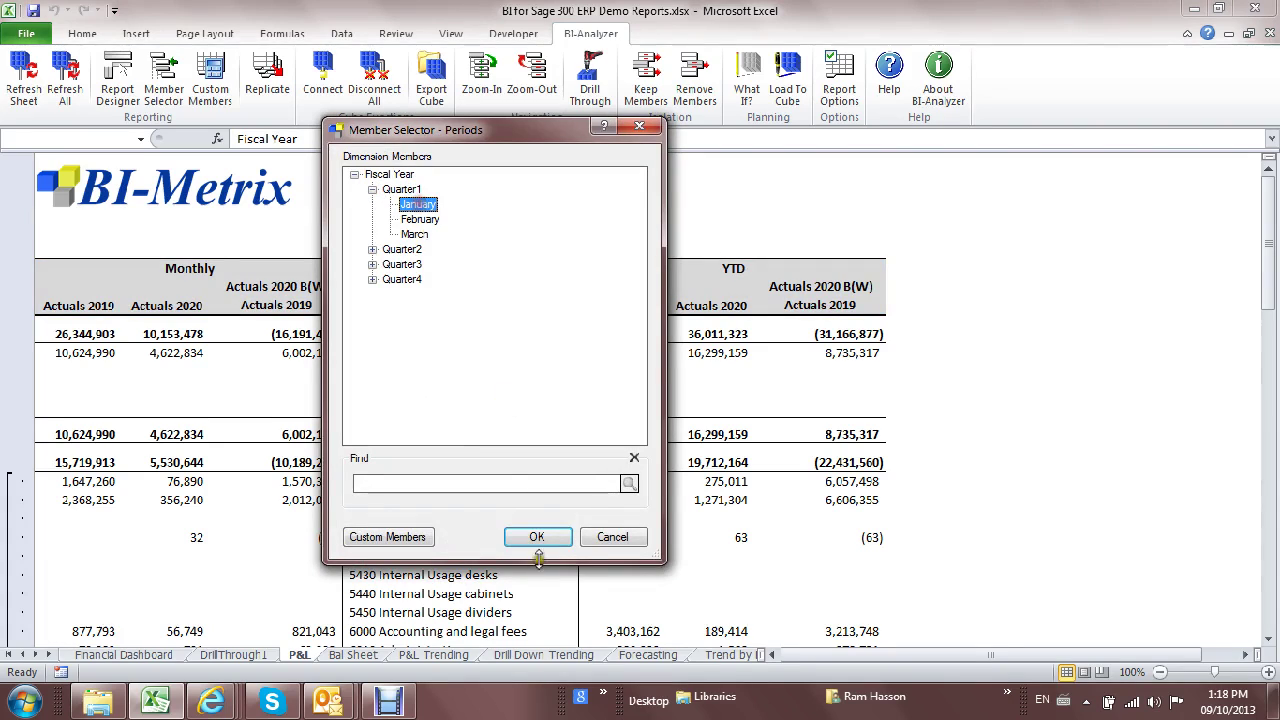
pyautogui.click(536, 537)
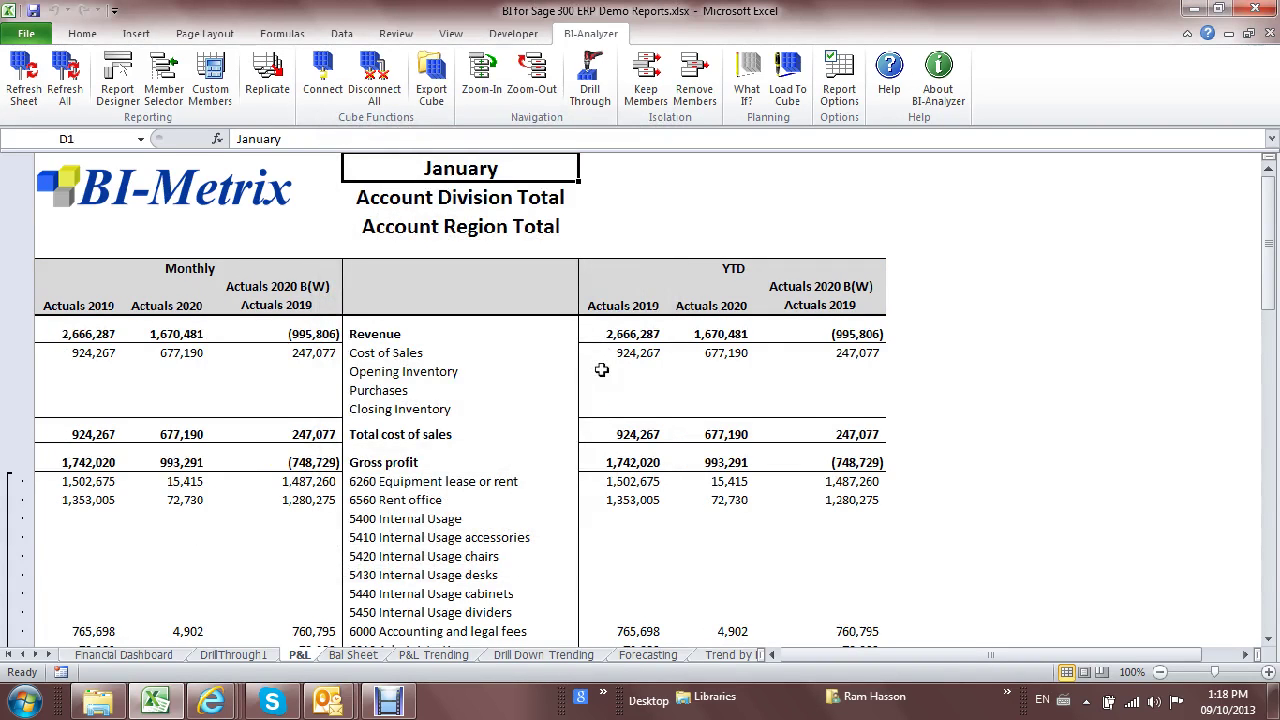
# - Filter the P&L report to the Eastern account region
pyautogui.click(461, 229)
pyautogui.doubleClick(461, 229)
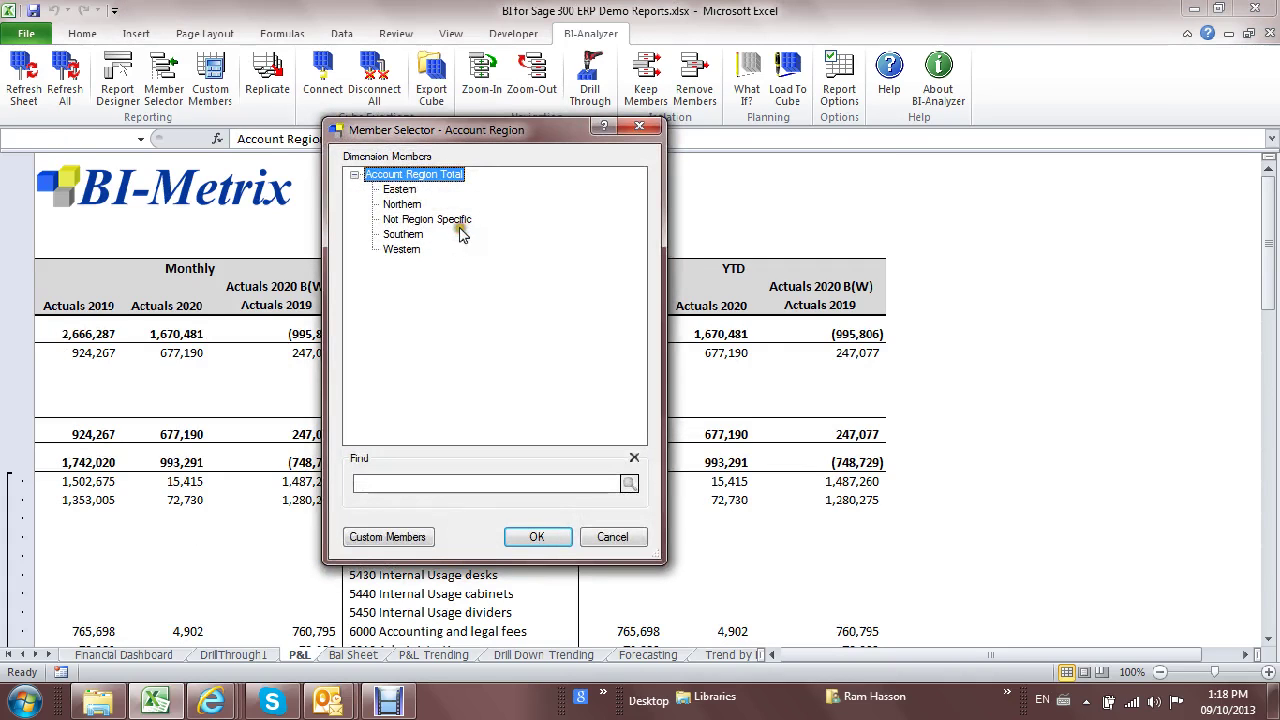
pyautogui.click(399, 189)
pyautogui.click(549, 540)
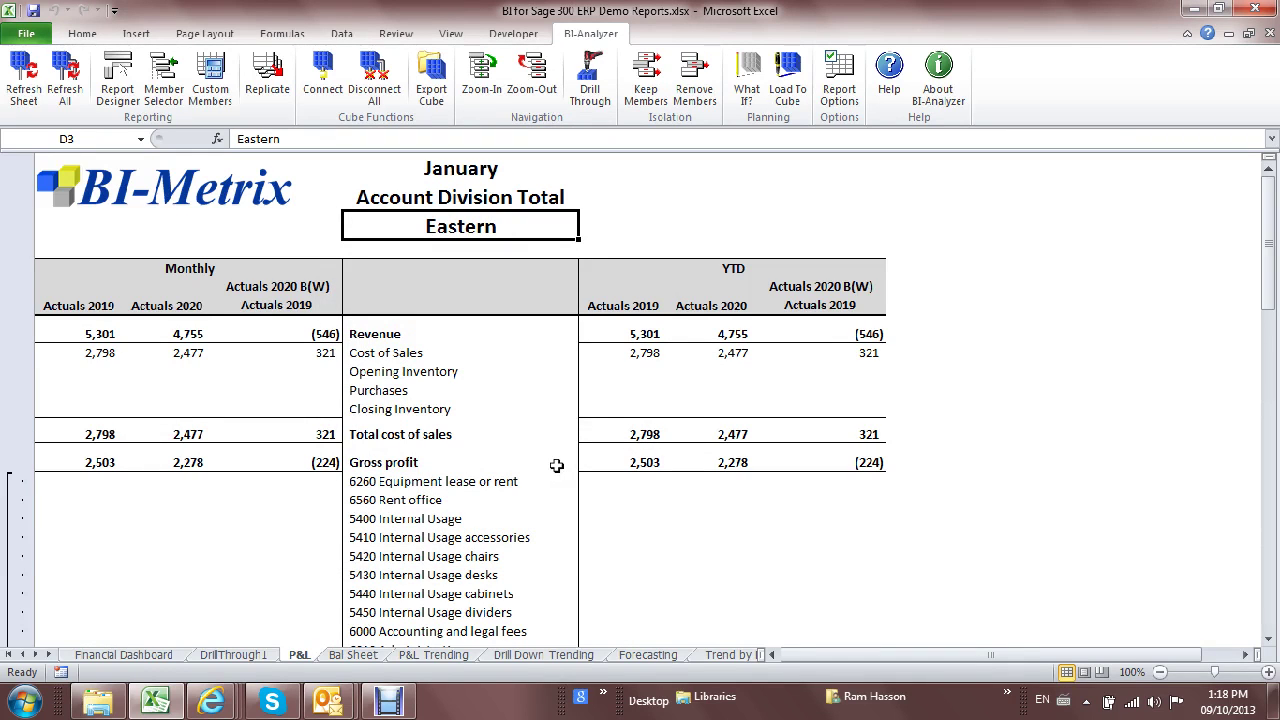
# - View the Bal Sheet report, and switch to the blank Sheet3 at the end of the workbook
pyautogui.click(358, 655)
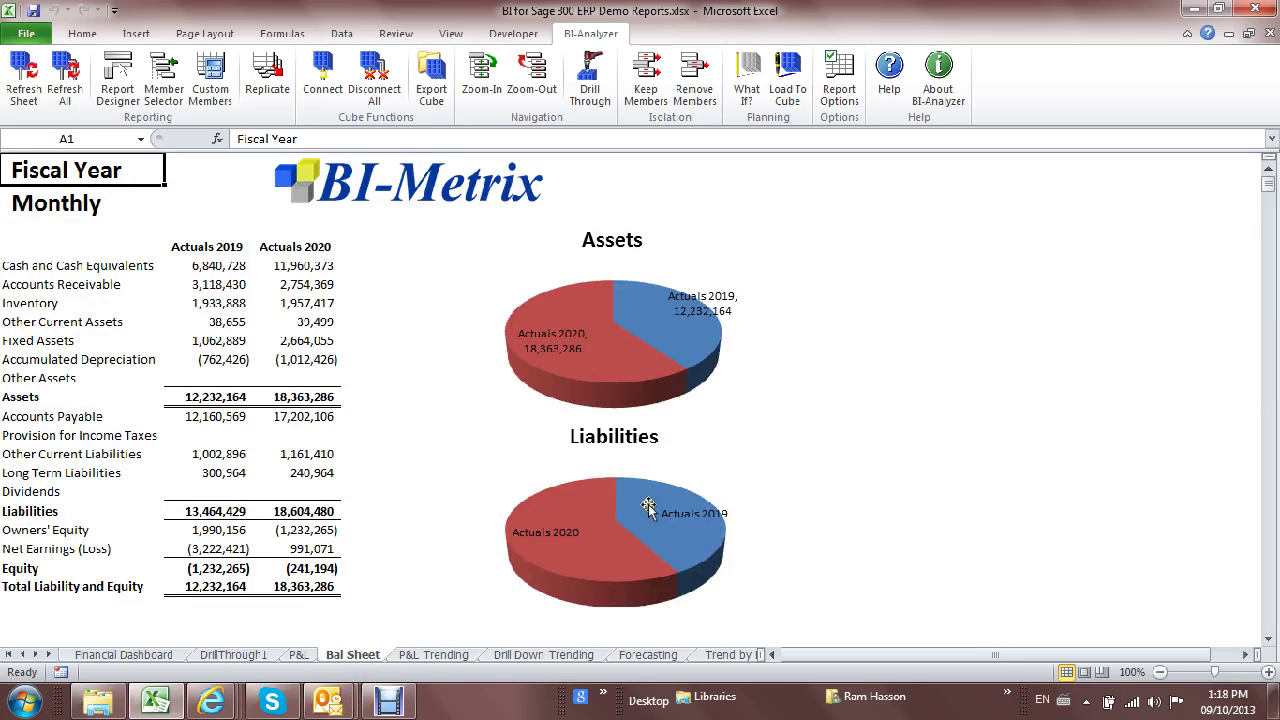
pyautogui.moveTo(648, 507)
pyautogui.click(48, 654)
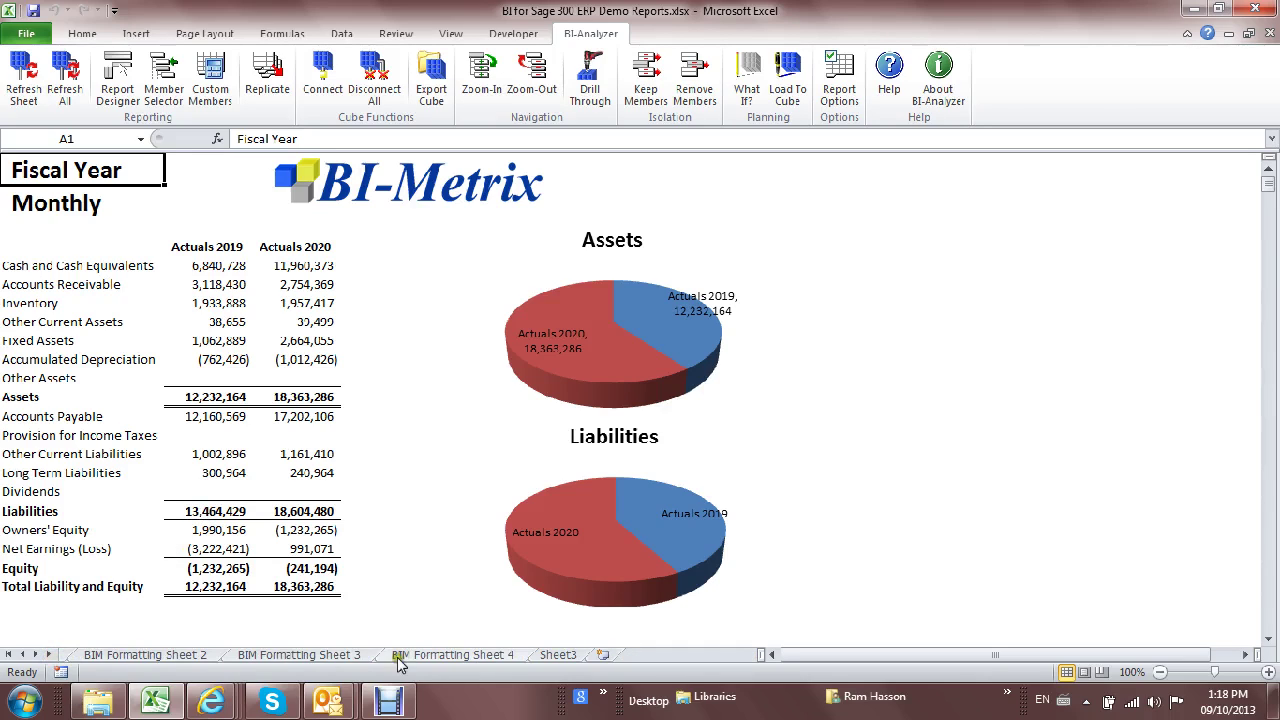
pyautogui.click(565, 656)
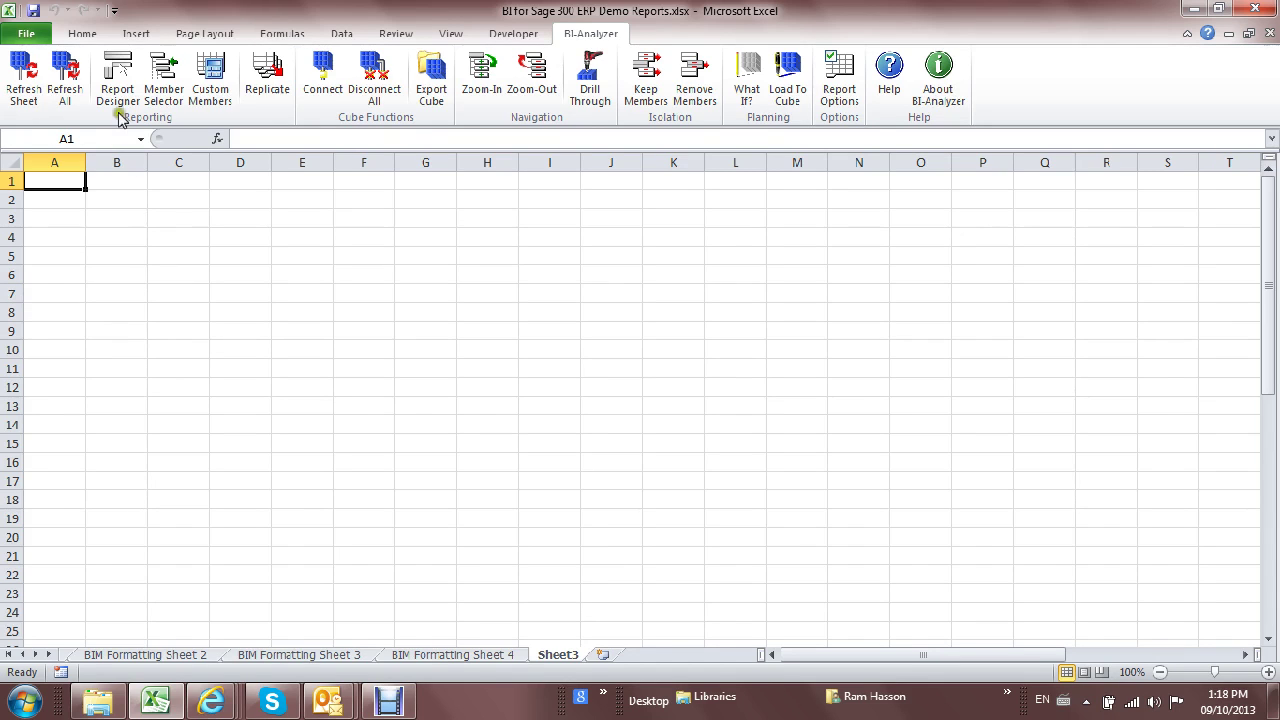
# - Start a new report in the Report Designer and connect it to the SAMLTD Cube data source
pyautogui.click(117, 78)
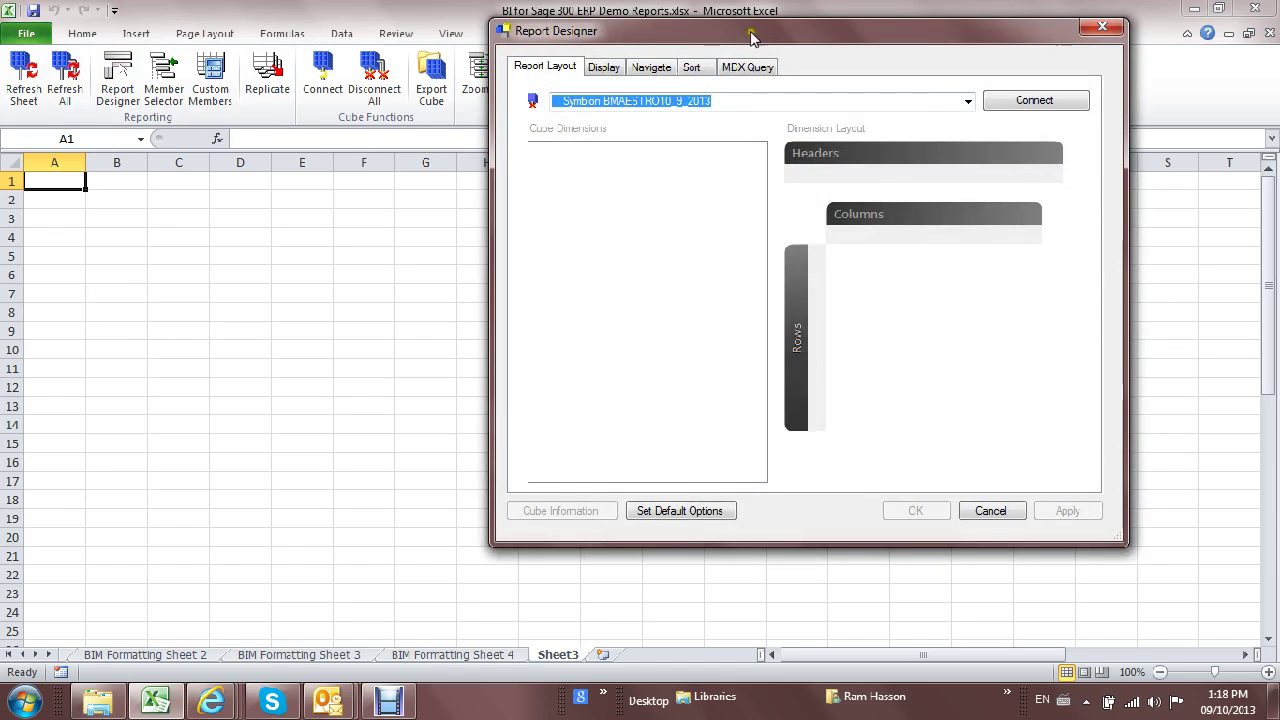
pyautogui.moveTo(760, 35); pyautogui.dragTo(566, 96)
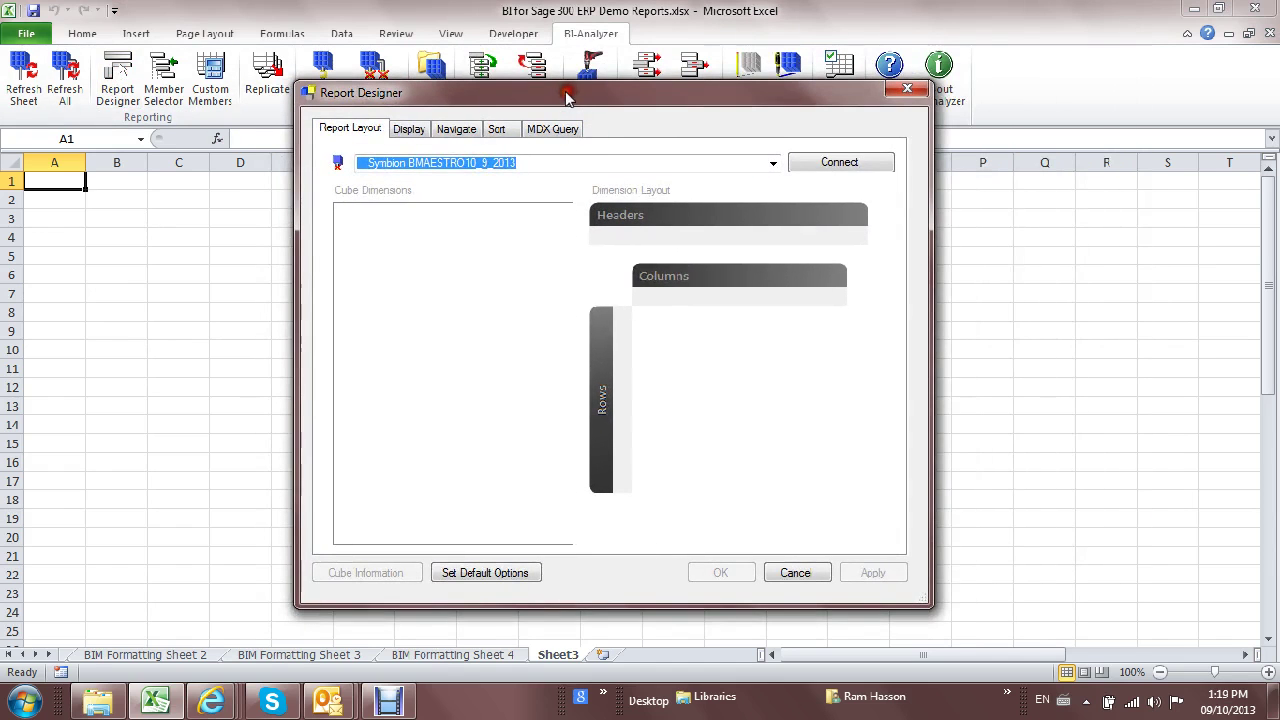
pyautogui.click(773, 162)
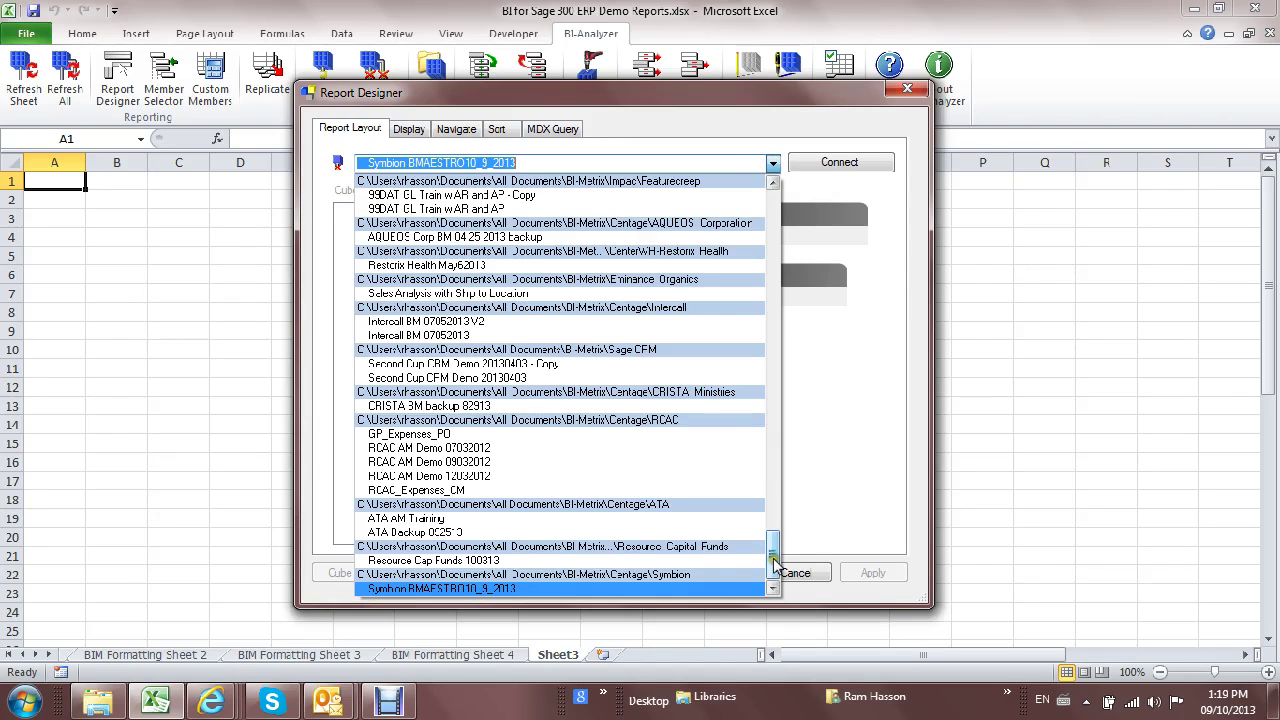
pyautogui.moveTo(773, 560); pyautogui.dragTo(790, 224)
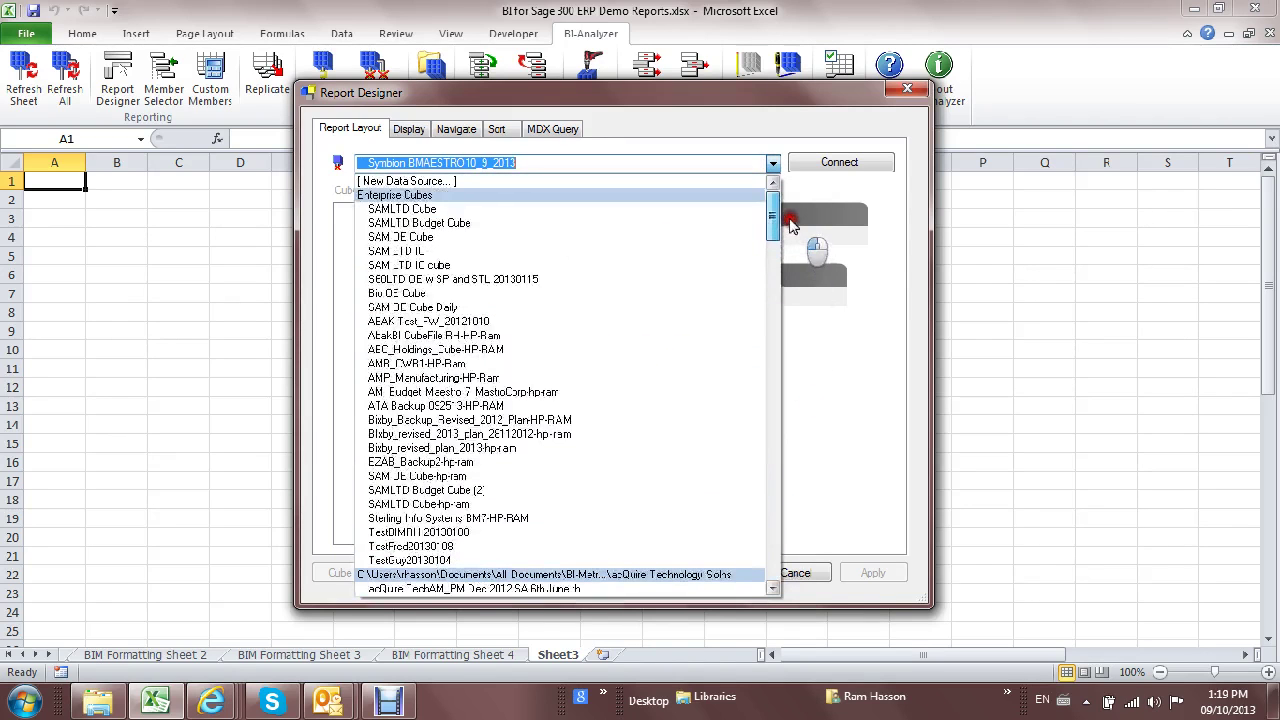
pyautogui.click(680, 210)
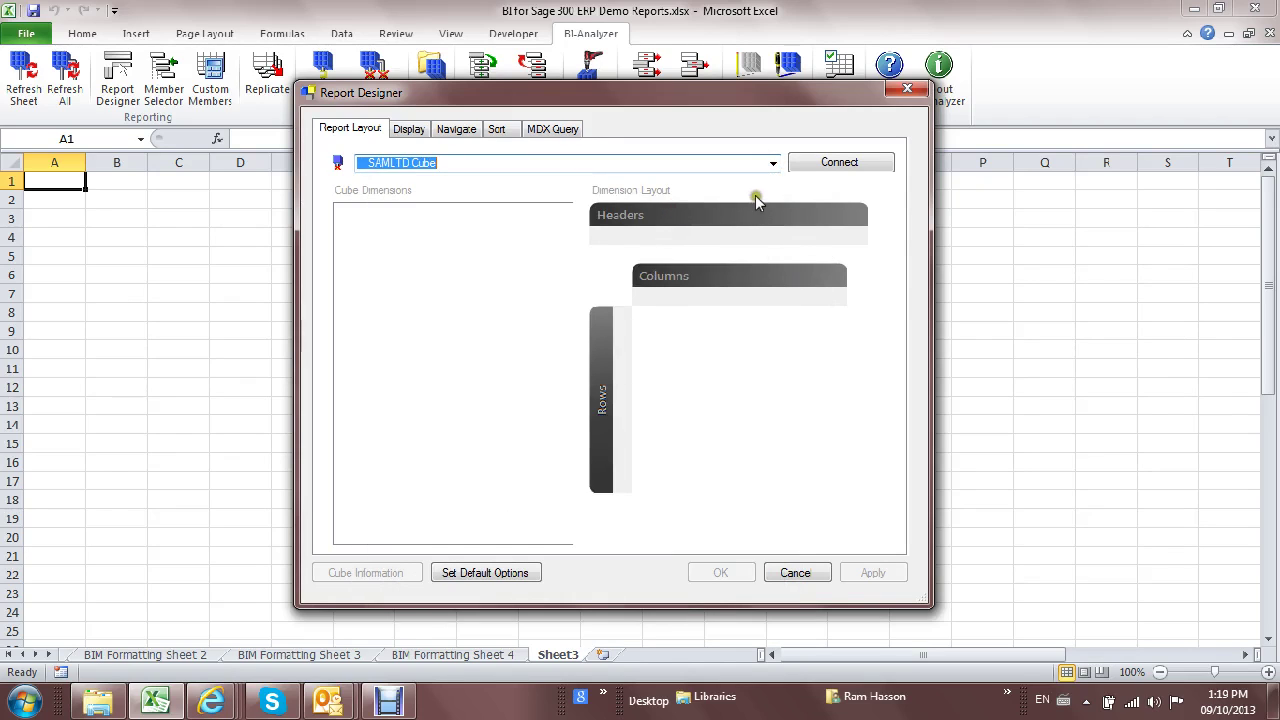
pyautogui.click(846, 163)
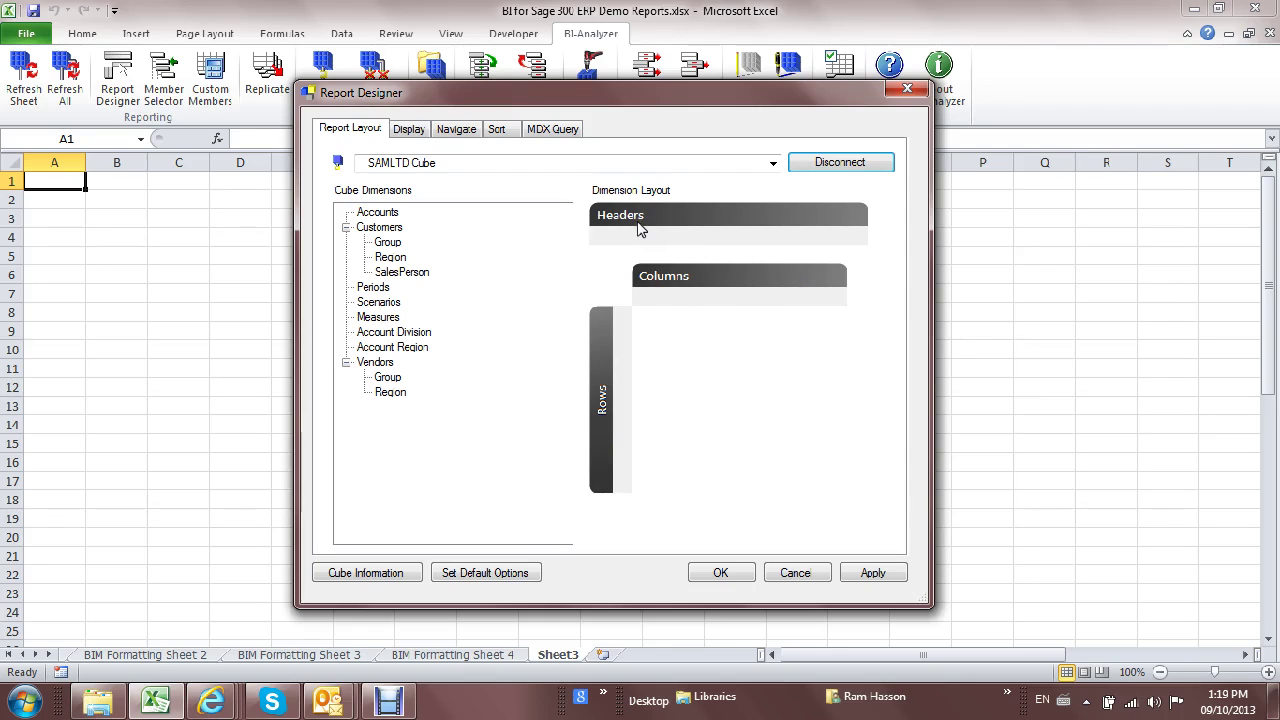
# - Lay out the report with Accounts on the rows and Periods on the columns
pyautogui.click(432, 268)
pyautogui.moveTo(375, 212); pyautogui.dragTo(620, 412)
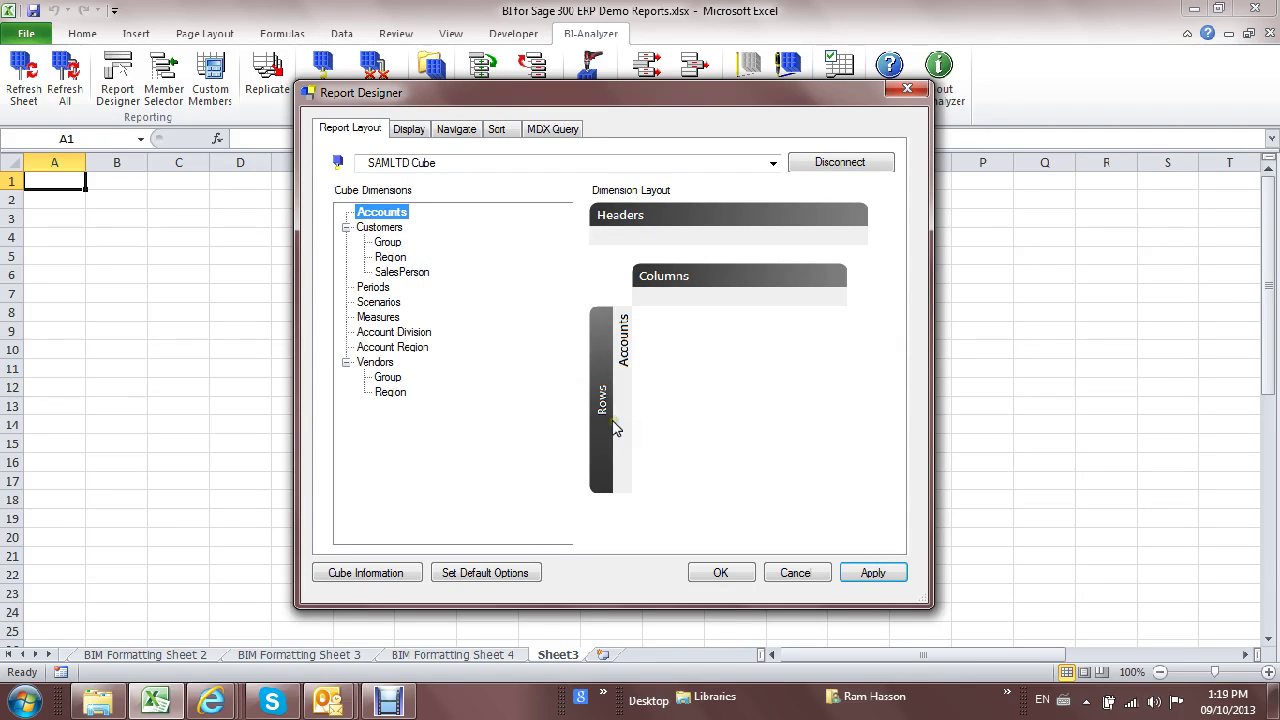
pyautogui.moveTo(372, 287); pyautogui.dragTo(710, 298)
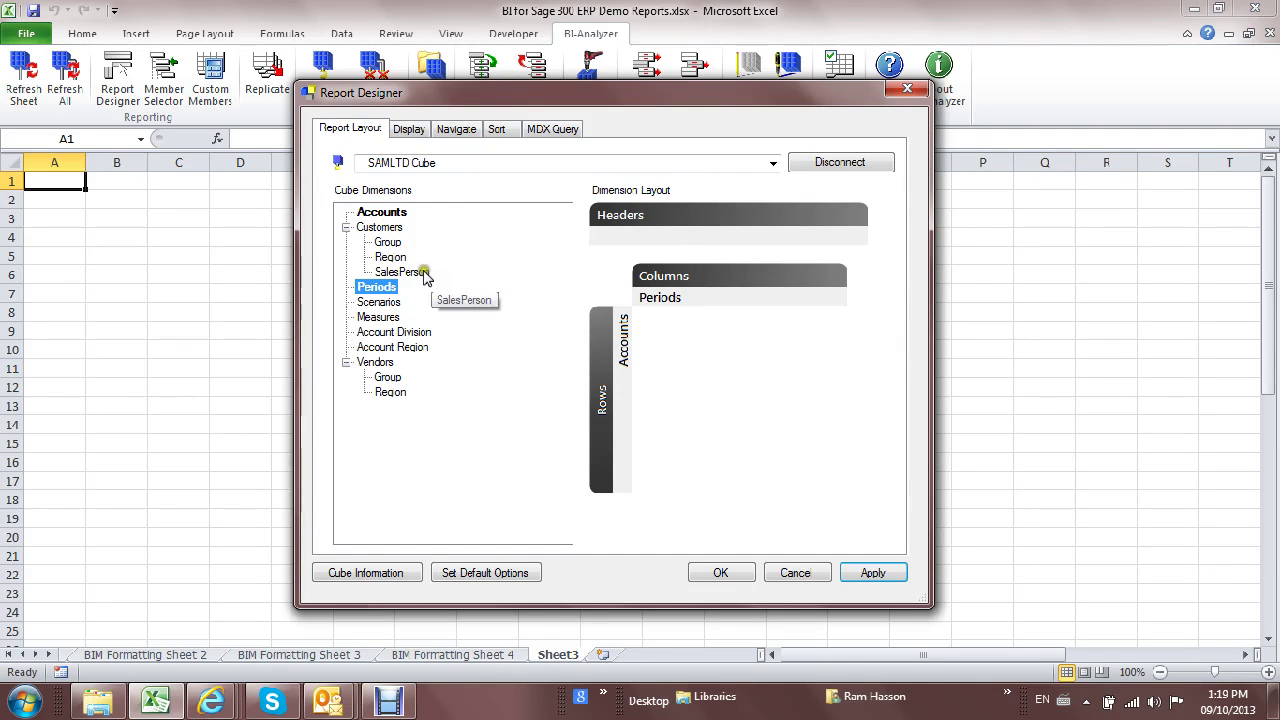
# - Add customer SalesPerson, Scenarios, Account Region, Account Division and Measures as the report's header dimensions
pyautogui.moveTo(418, 273); pyautogui.dragTo(651, 238)
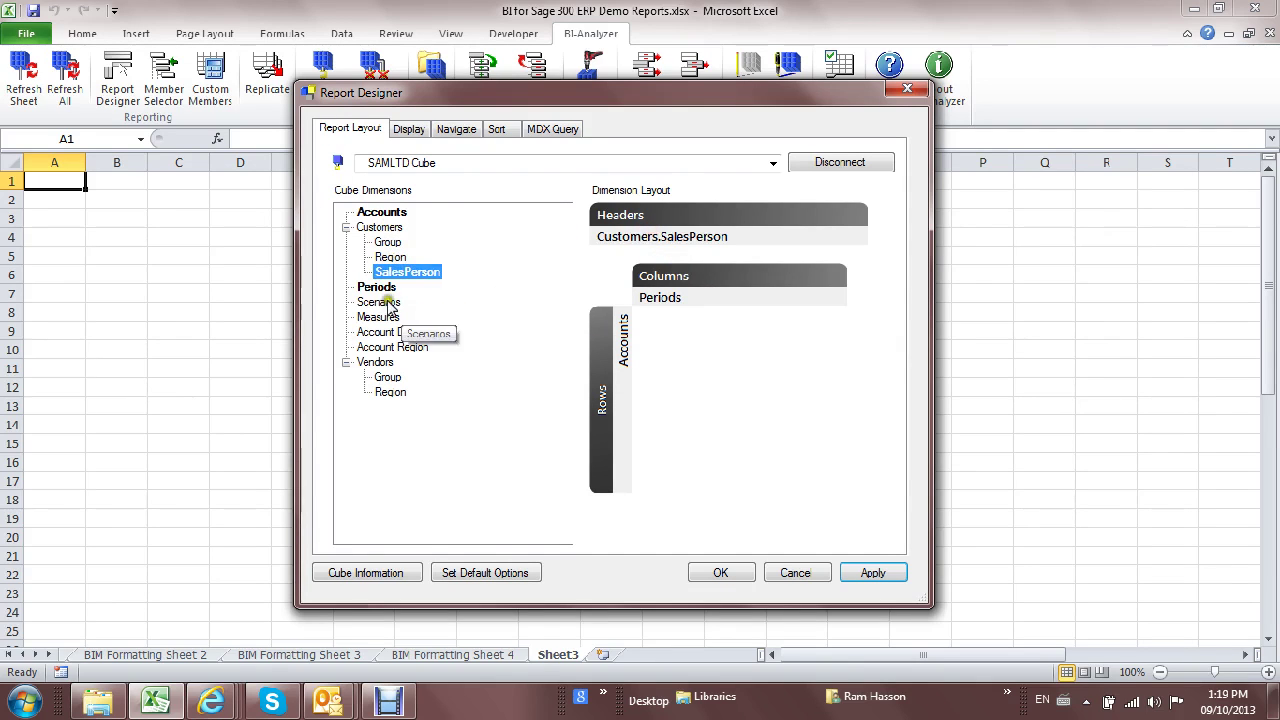
pyautogui.moveTo(385, 302); pyautogui.dragTo(646, 246)
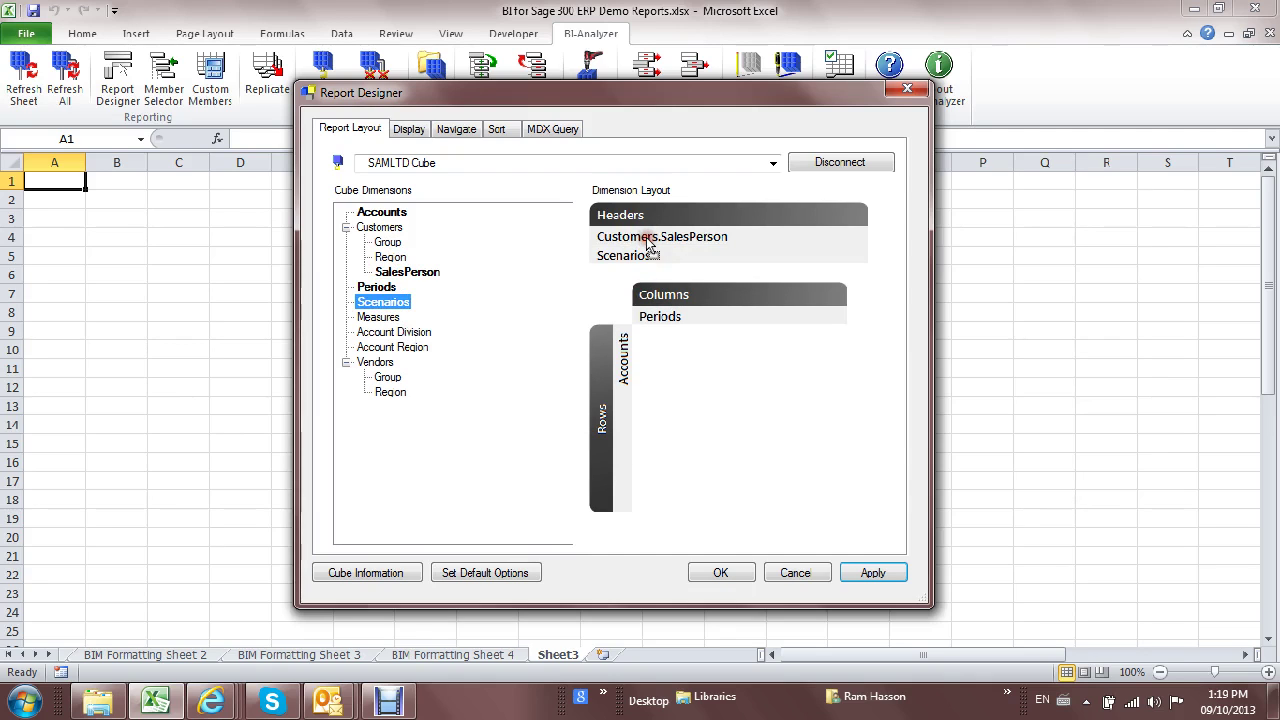
pyautogui.moveTo(413, 333); pyautogui.dragTo(644, 254)
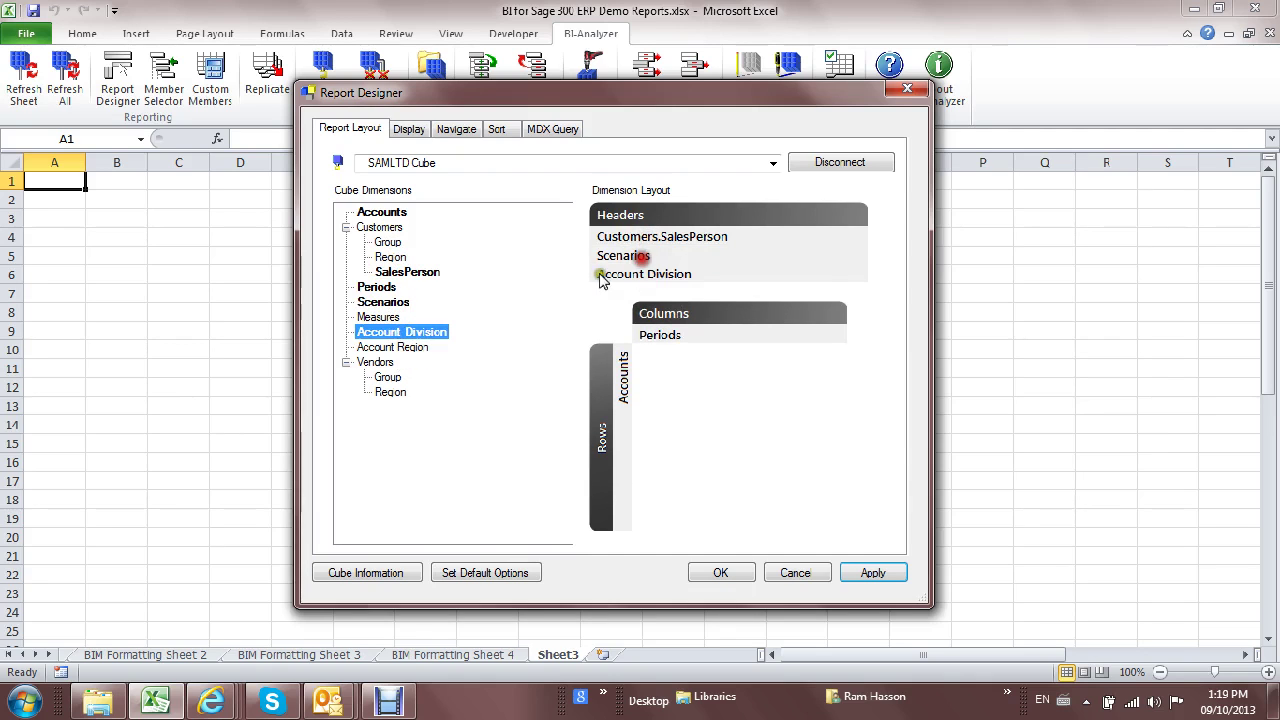
pyautogui.moveTo(415, 355); pyautogui.dragTo(640, 272)
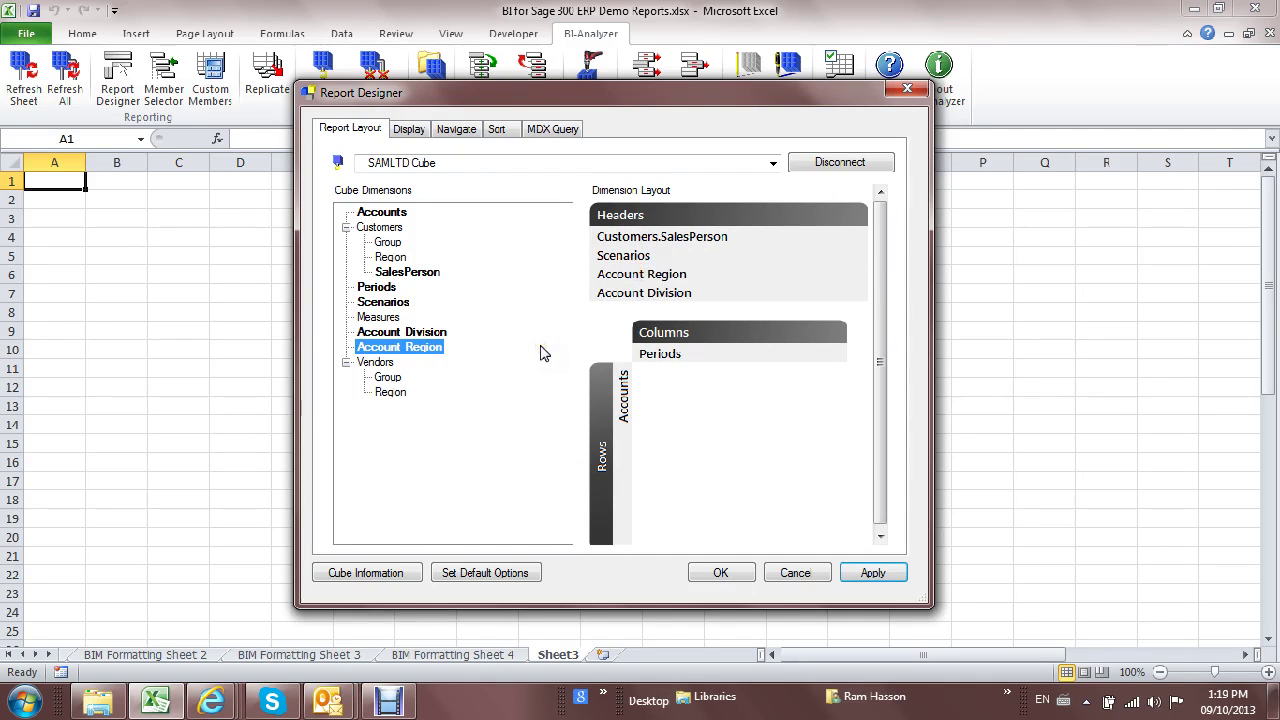
pyautogui.moveTo(378, 317); pyautogui.dragTo(655, 310)
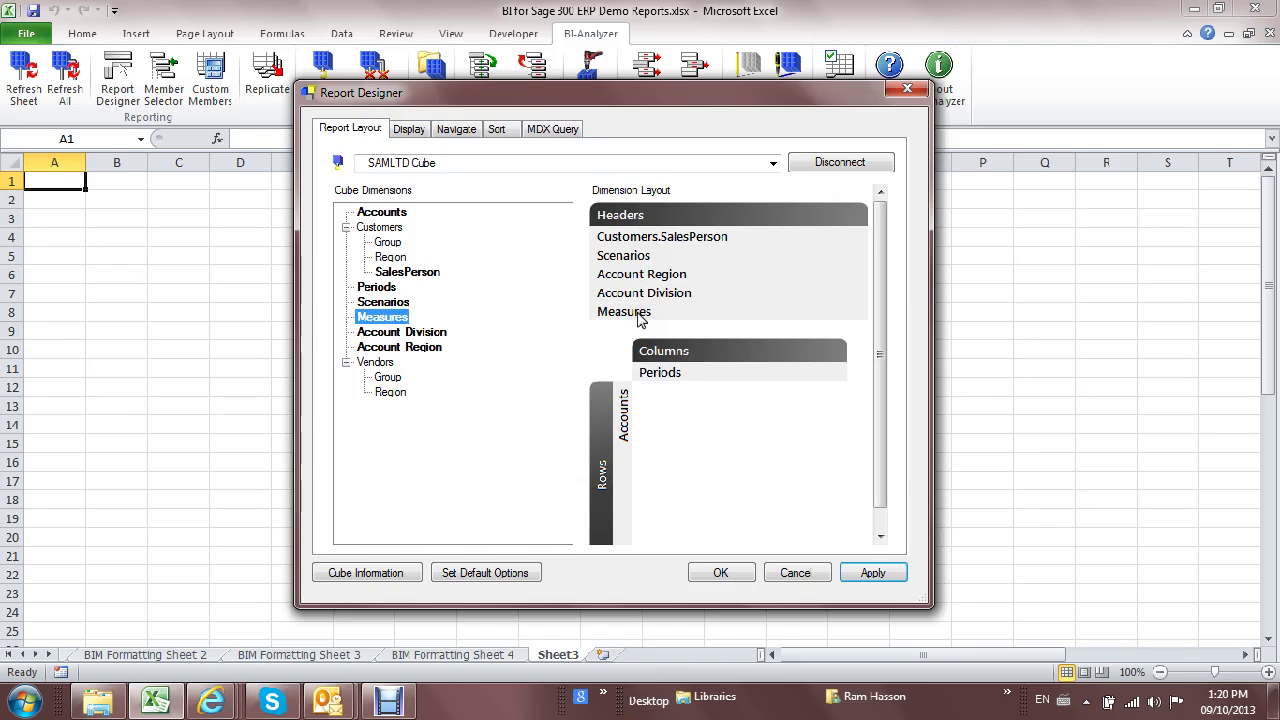
pyautogui.moveTo(643, 318); pyautogui.dragTo(615, 440)
pyautogui.moveTo(615, 440); pyautogui.dragTo(625, 445)
pyautogui.moveTo(694, 234); pyautogui.dragTo(635, 383)
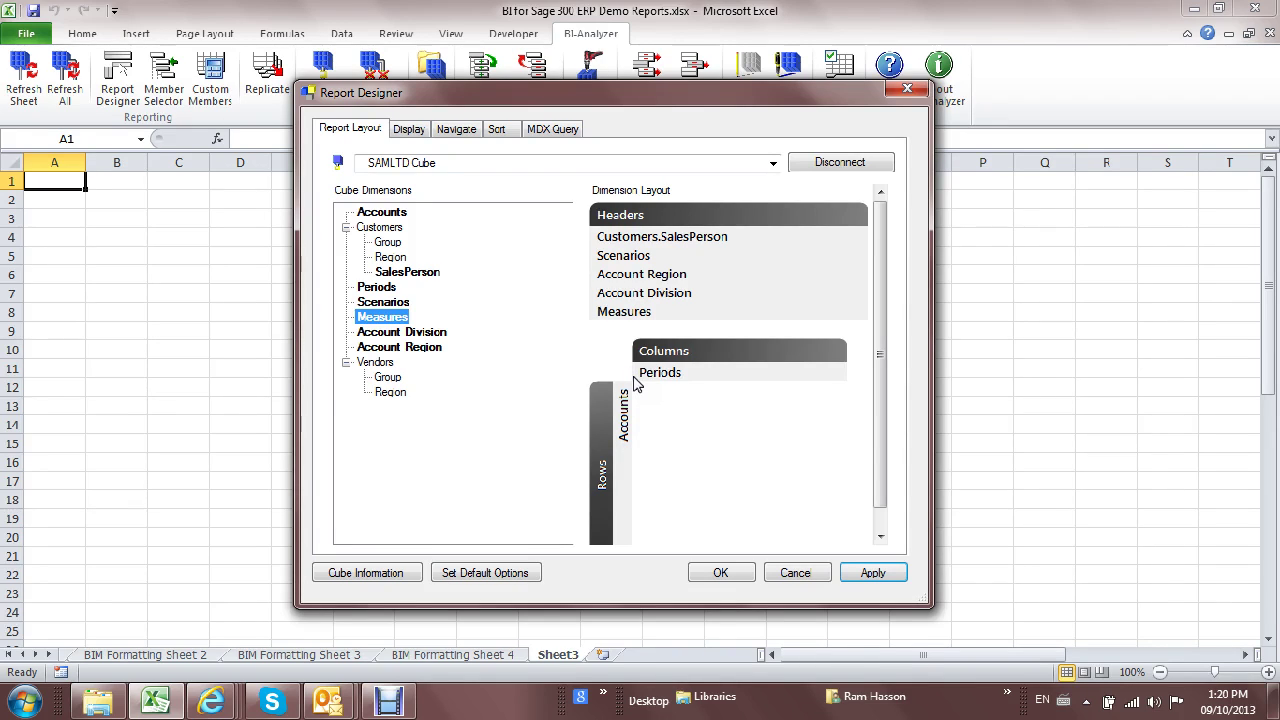
pyautogui.moveTo(635, 383); pyautogui.dragTo(625, 442)
# - Open the Accounts member selection and examine the hierarchy under Net earnings after tax down to the individual Revenue accounts
pyautogui.doubleClick(627, 430)
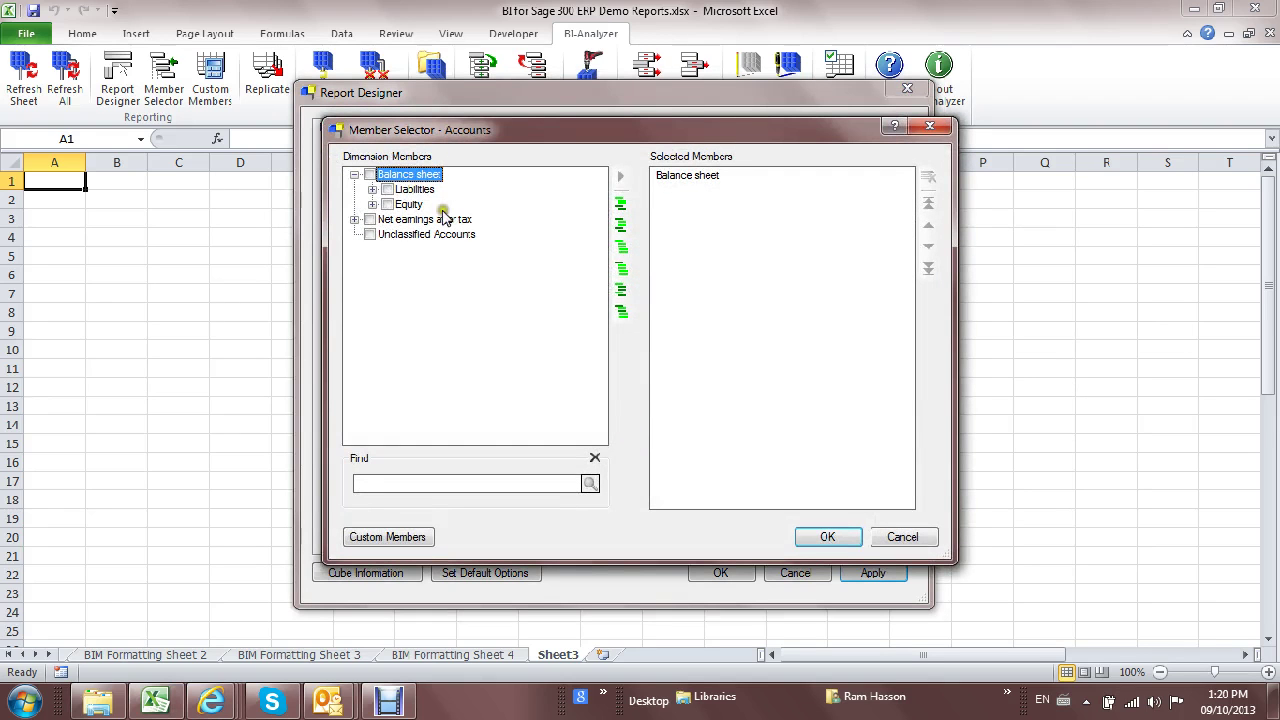
pyautogui.click(354, 219)
pyautogui.click(371, 234)
pyautogui.click(390, 250)
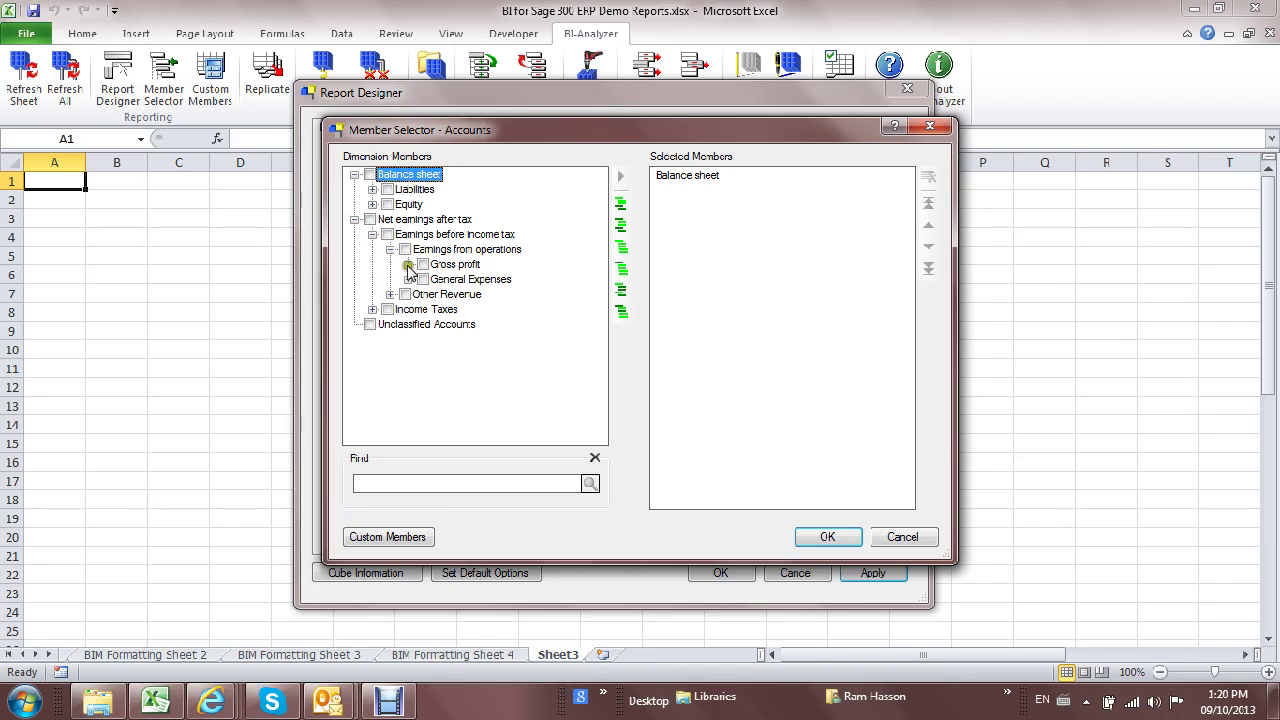
pyautogui.click(408, 264)
pyautogui.click(426, 279)
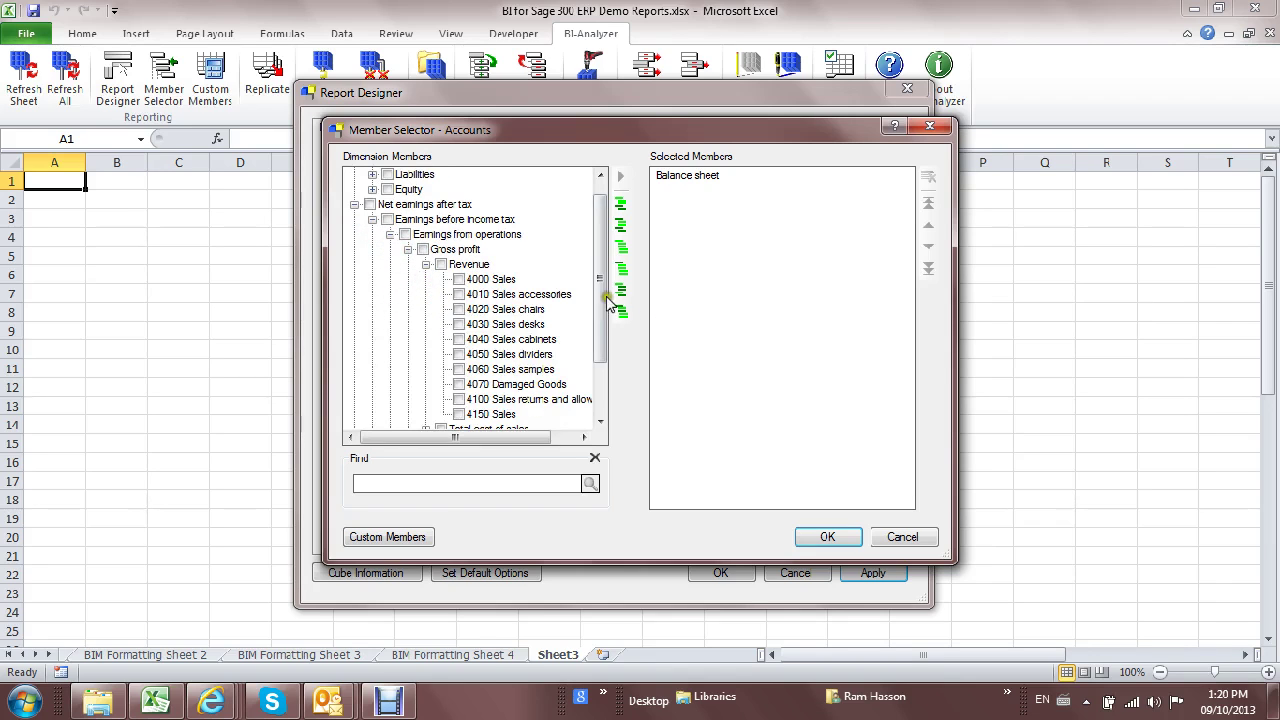
pyautogui.scroll(-2, 608, 338)
pyautogui.scroll(2, 612, 343)
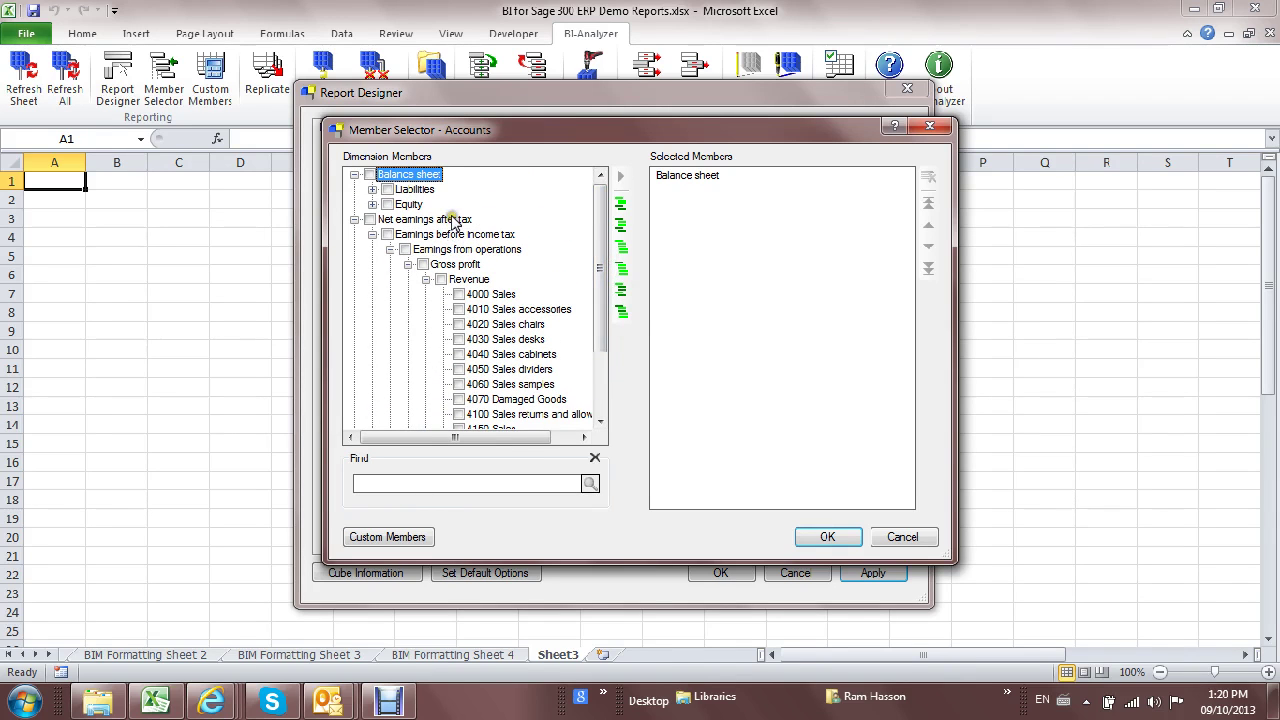
# - Replace Balance sheet with Net earnings after tax as the selected Accounts member, and accept the selection
pyautogui.click(455, 219)
pyautogui.moveTo(455, 219); pyautogui.dragTo(737, 257)
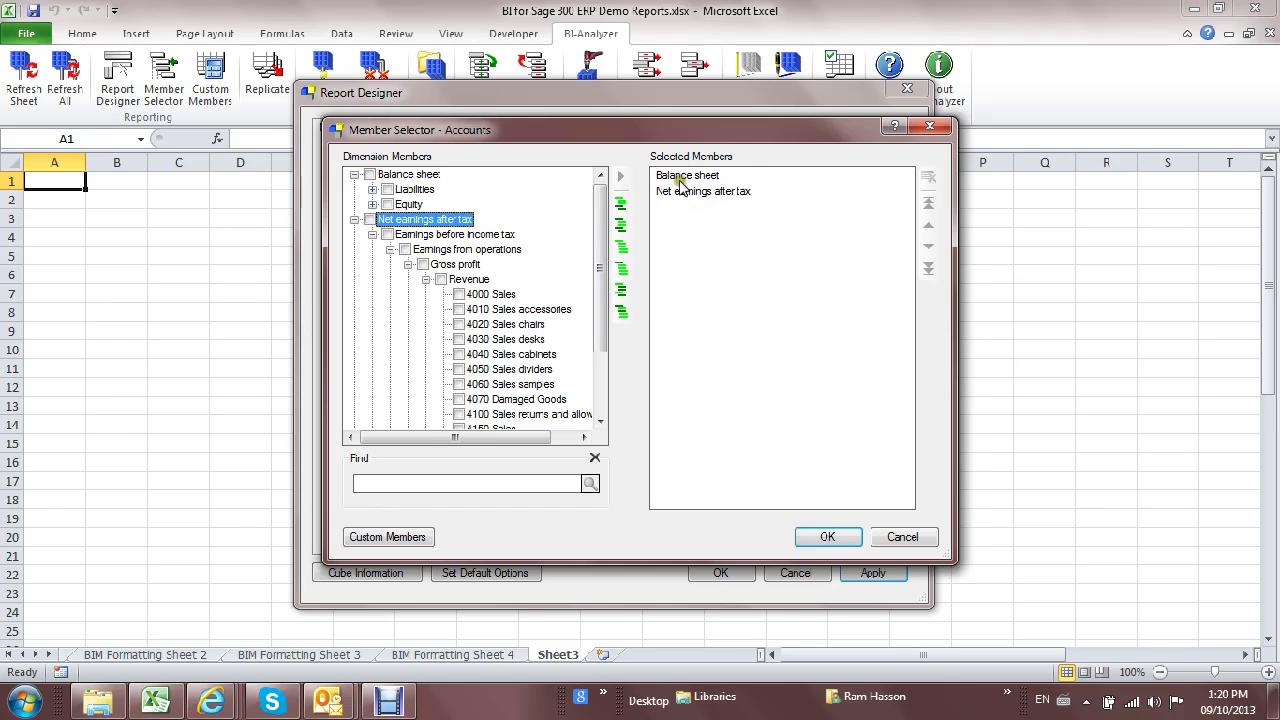
pyautogui.moveTo(675, 176); pyautogui.dragTo(524, 216)
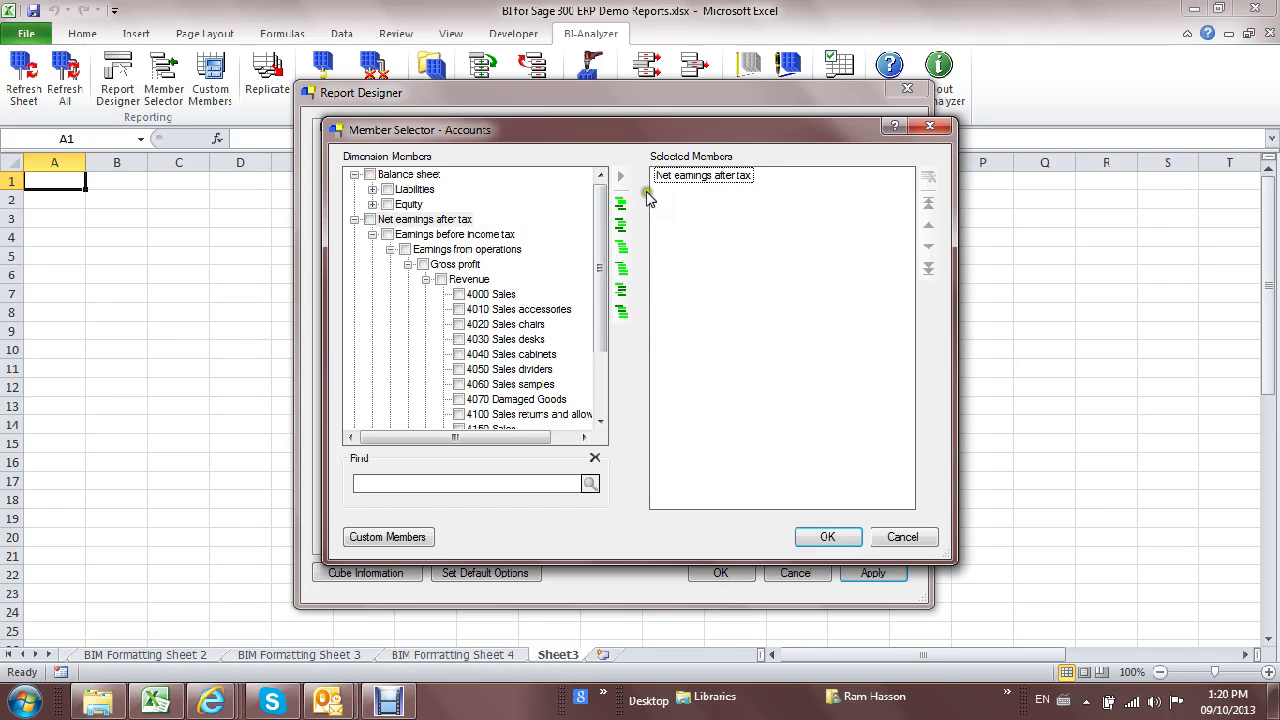
pyautogui.click(829, 538)
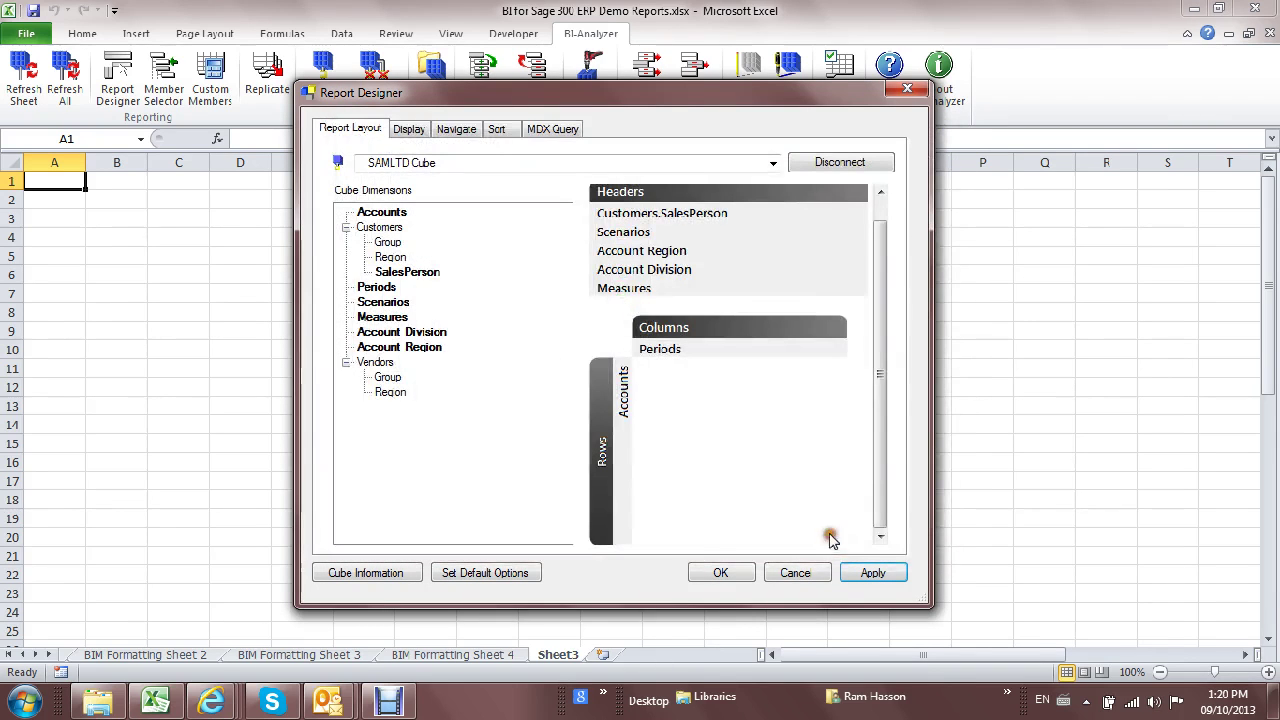
# - Set the Scenarios header to Actuals 2020 and generate the report on the sheet
pyautogui.click(628, 237)
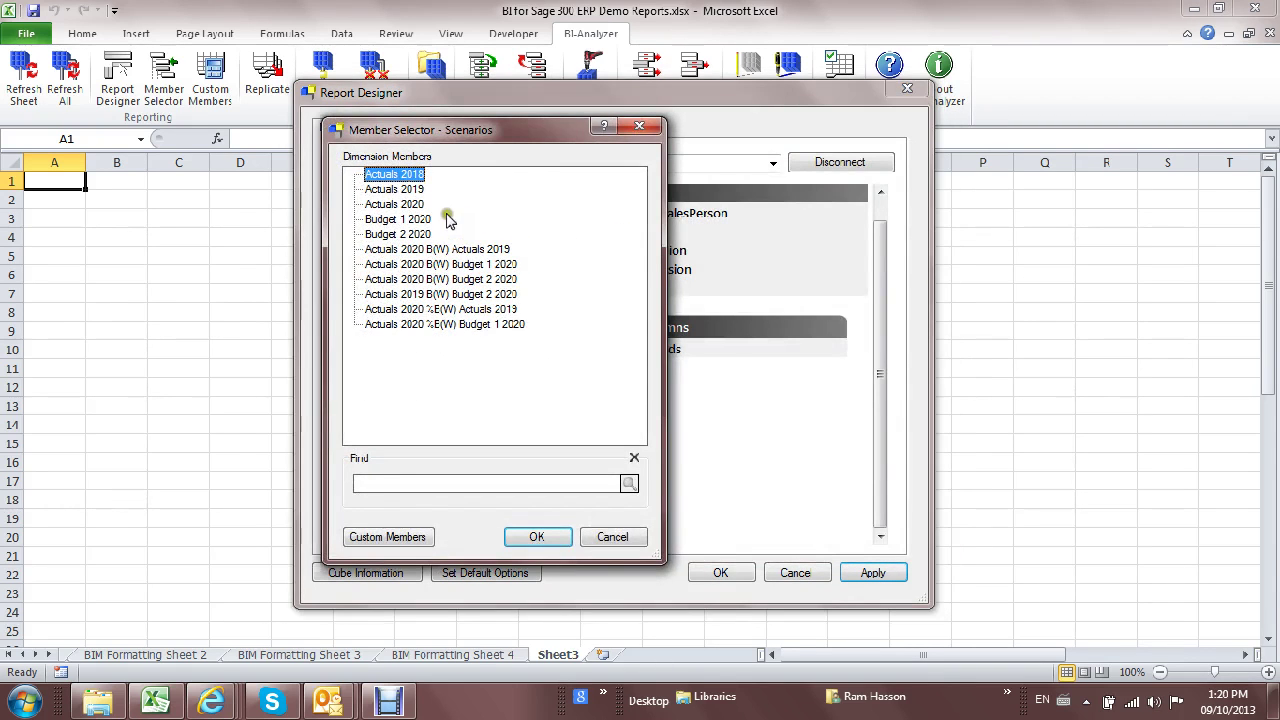
pyautogui.click(398, 204)
pyautogui.click(537, 537)
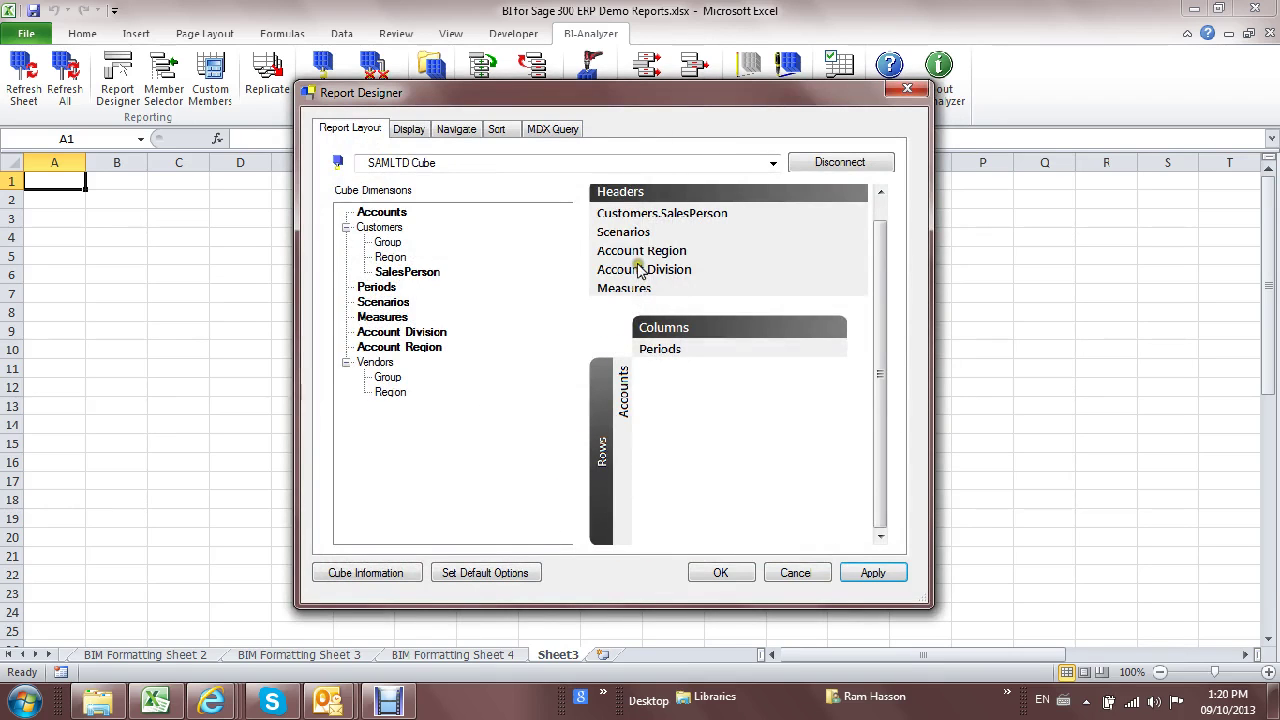
pyautogui.click(722, 572)
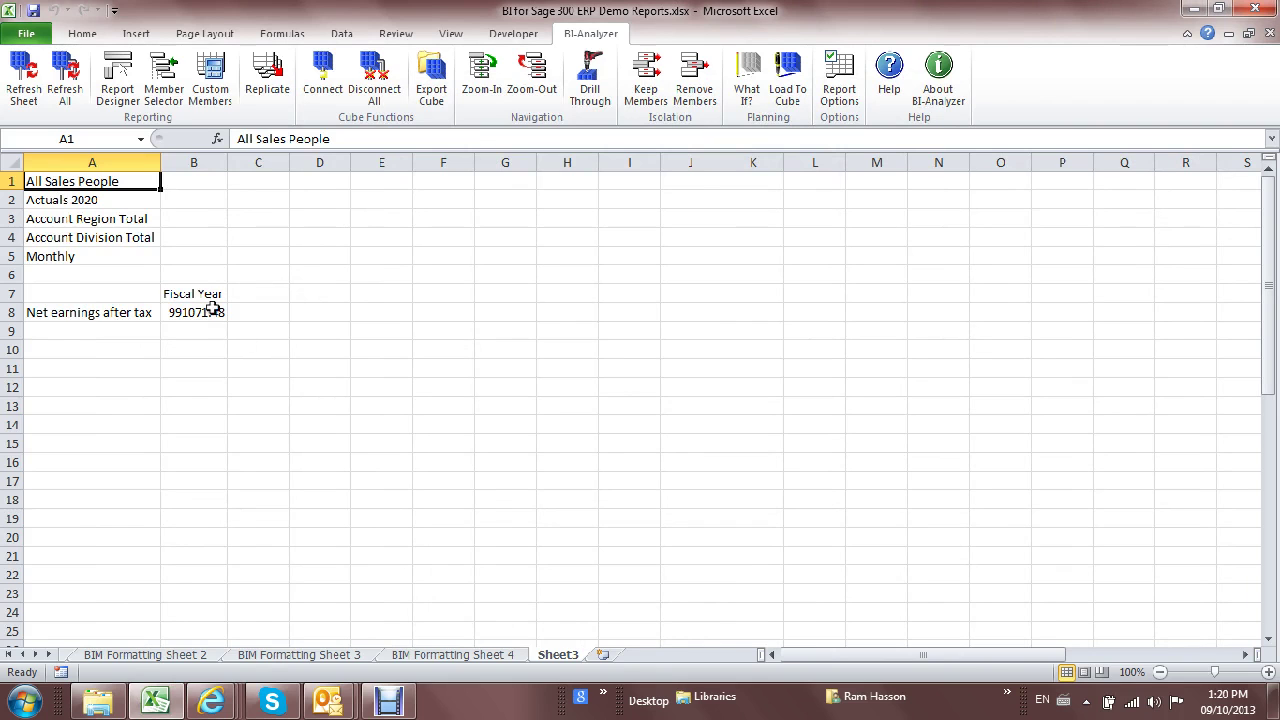
pyautogui.click(117, 80)
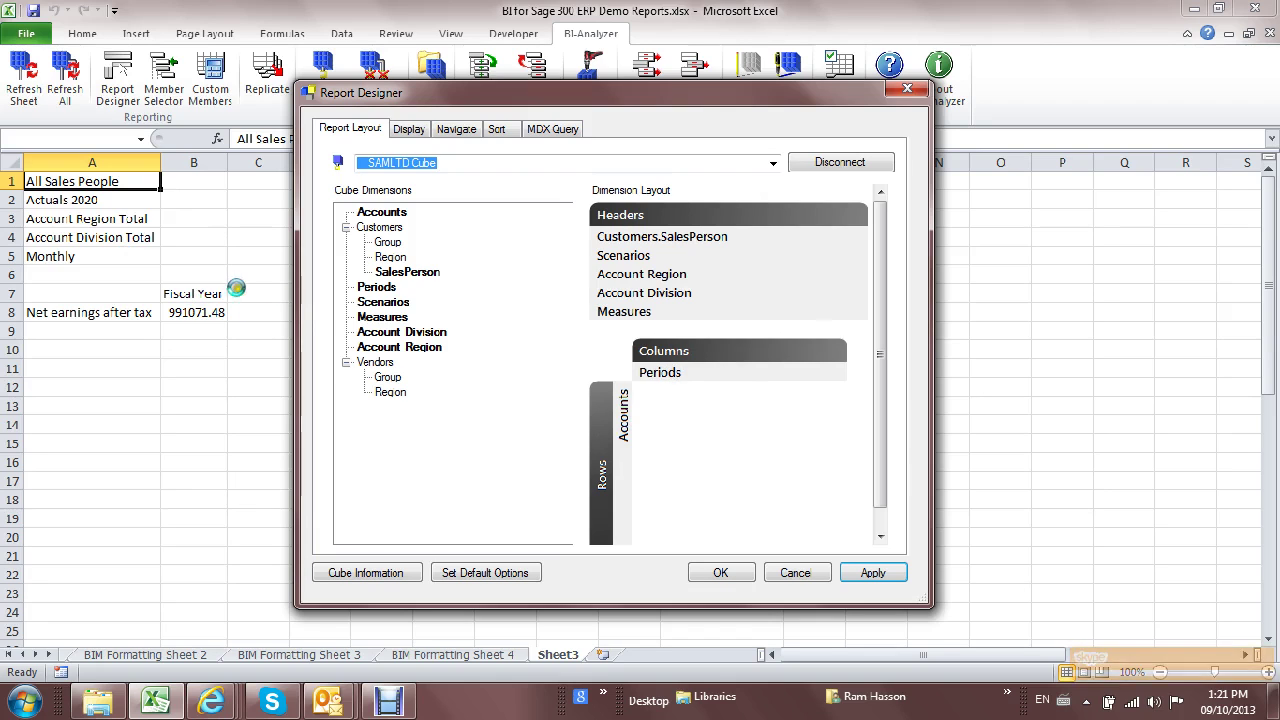
pyautogui.click(726, 574)
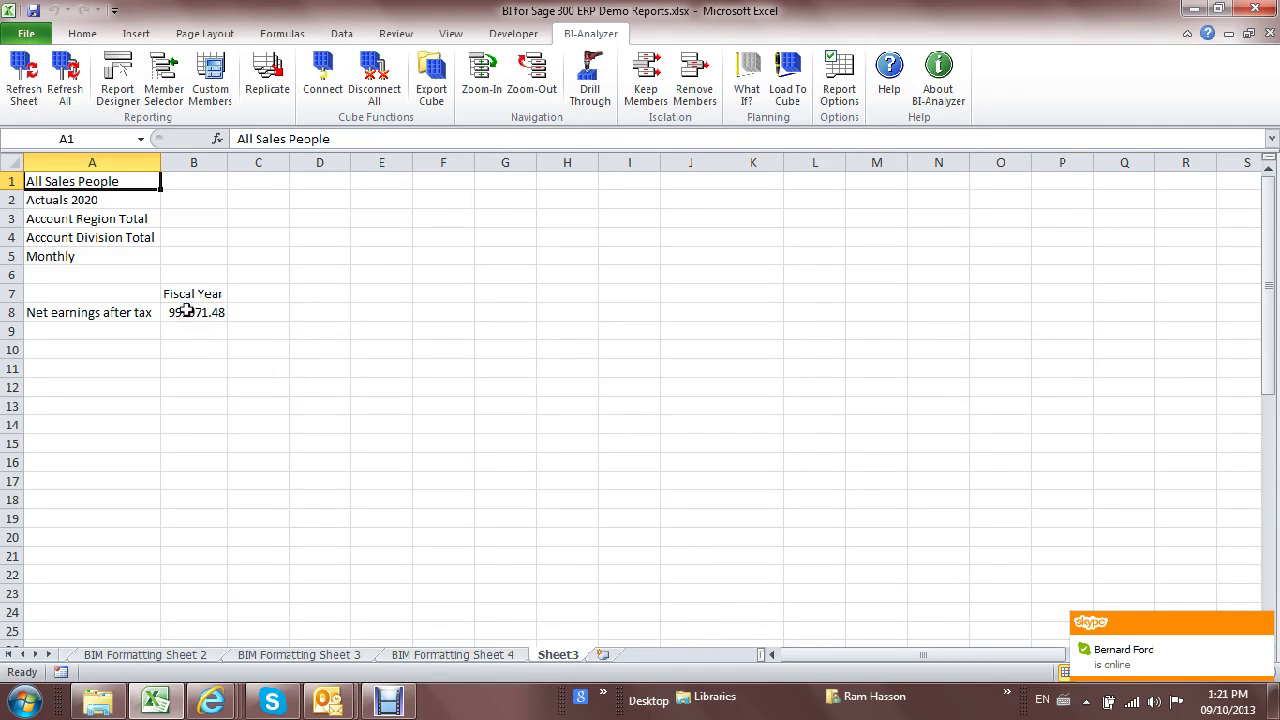
# - Format the whole sheet's numbers in comma style with no decimal places
pyautogui.click(10, 162)
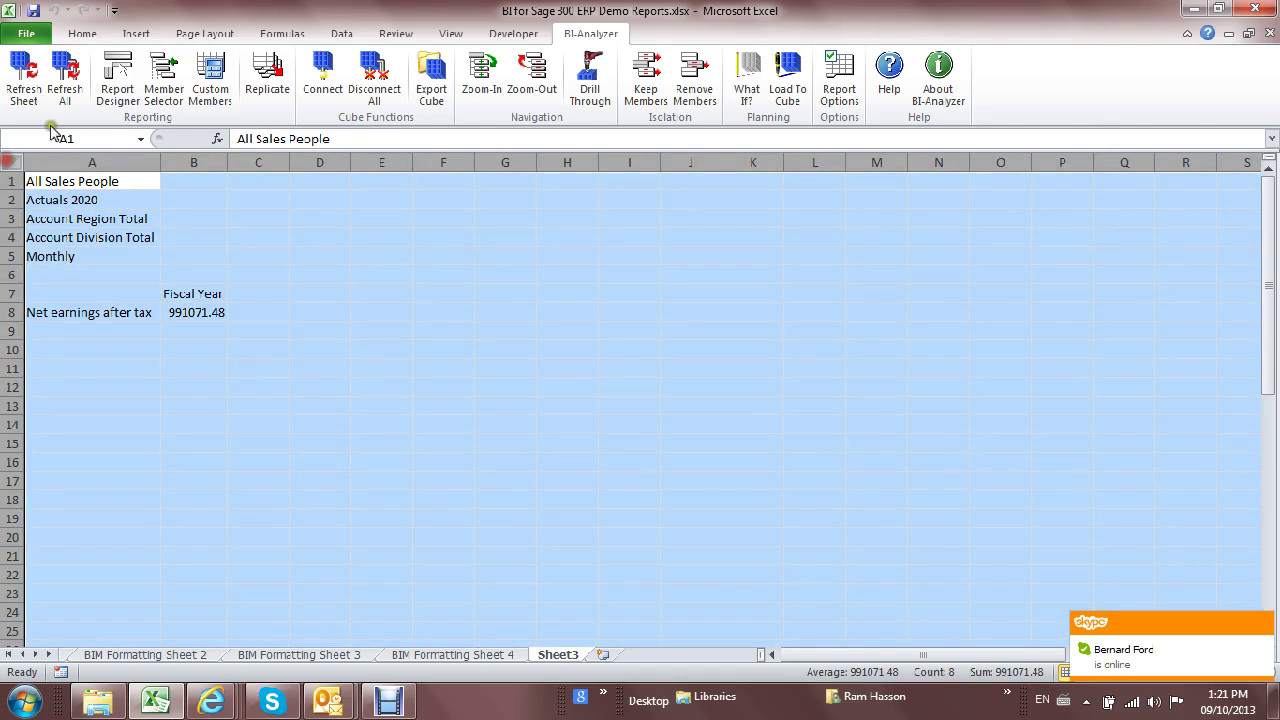
pyautogui.click(82, 33)
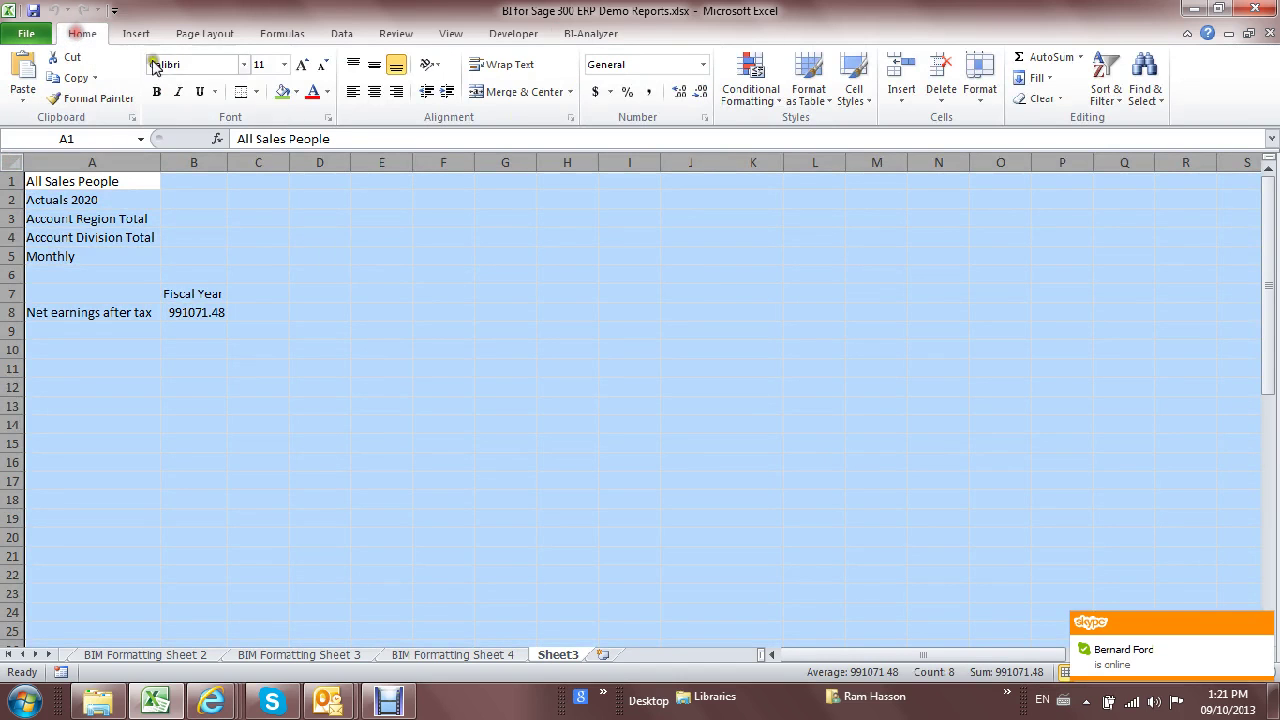
pyautogui.click(648, 91)
pyautogui.click(702, 93)
pyautogui.click(702, 93)
pyautogui.click(410, 288)
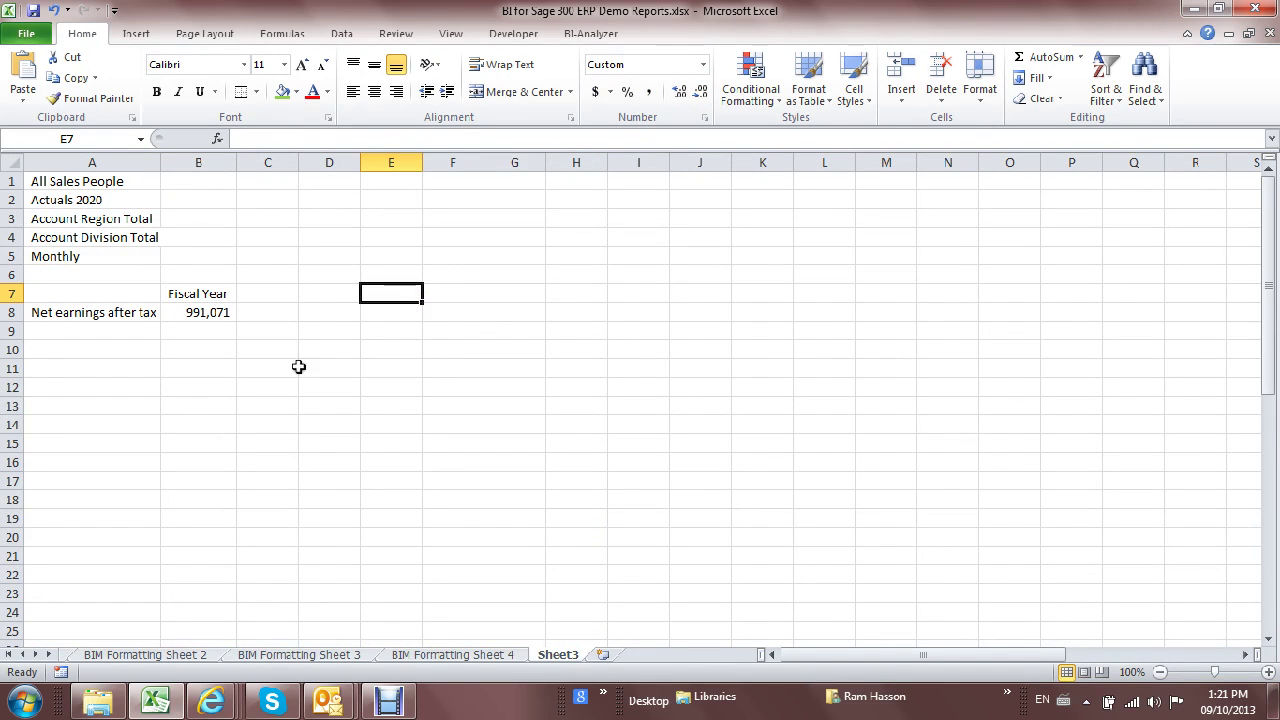
pyautogui.click(118, 32)
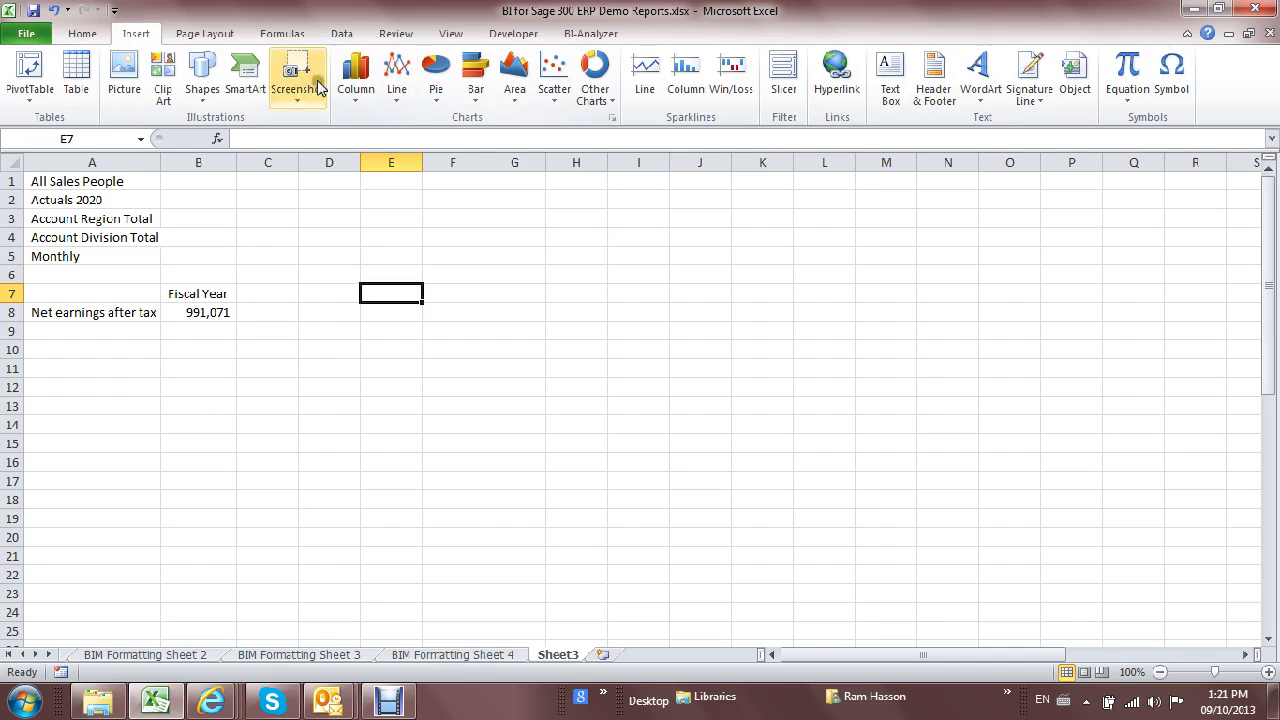
pyautogui.click(84, 34)
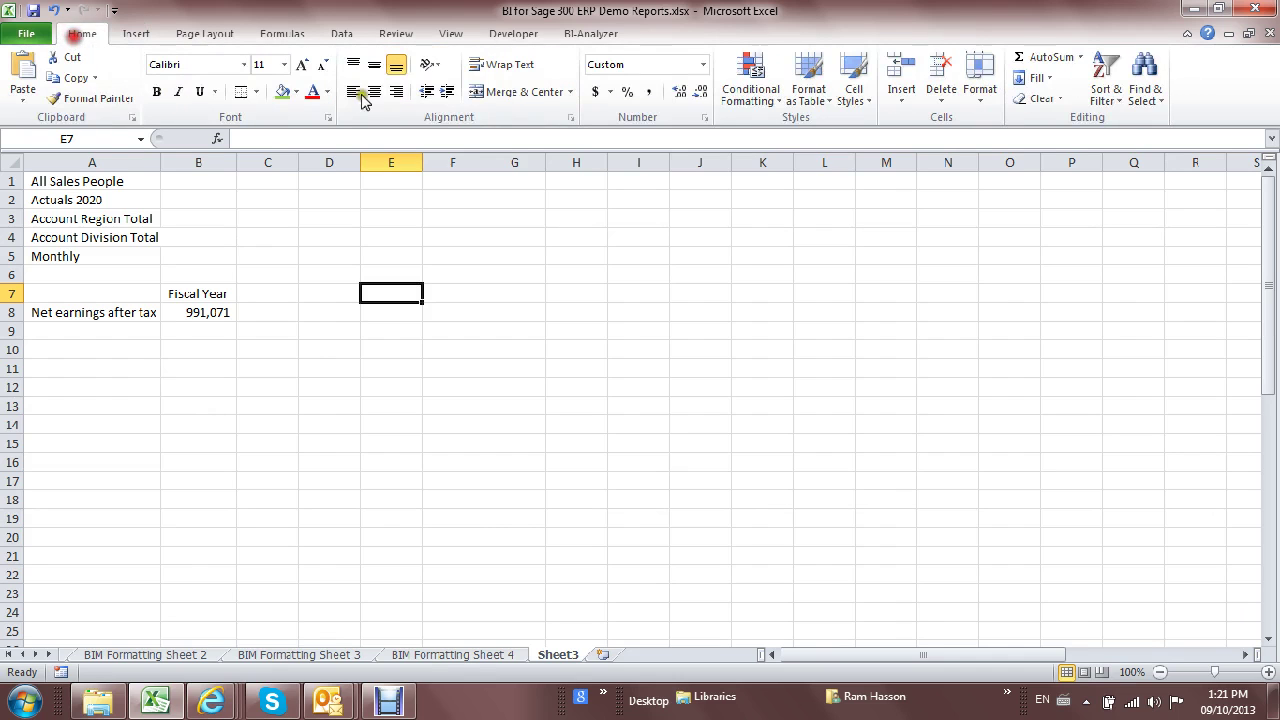
pyautogui.click(750, 80)
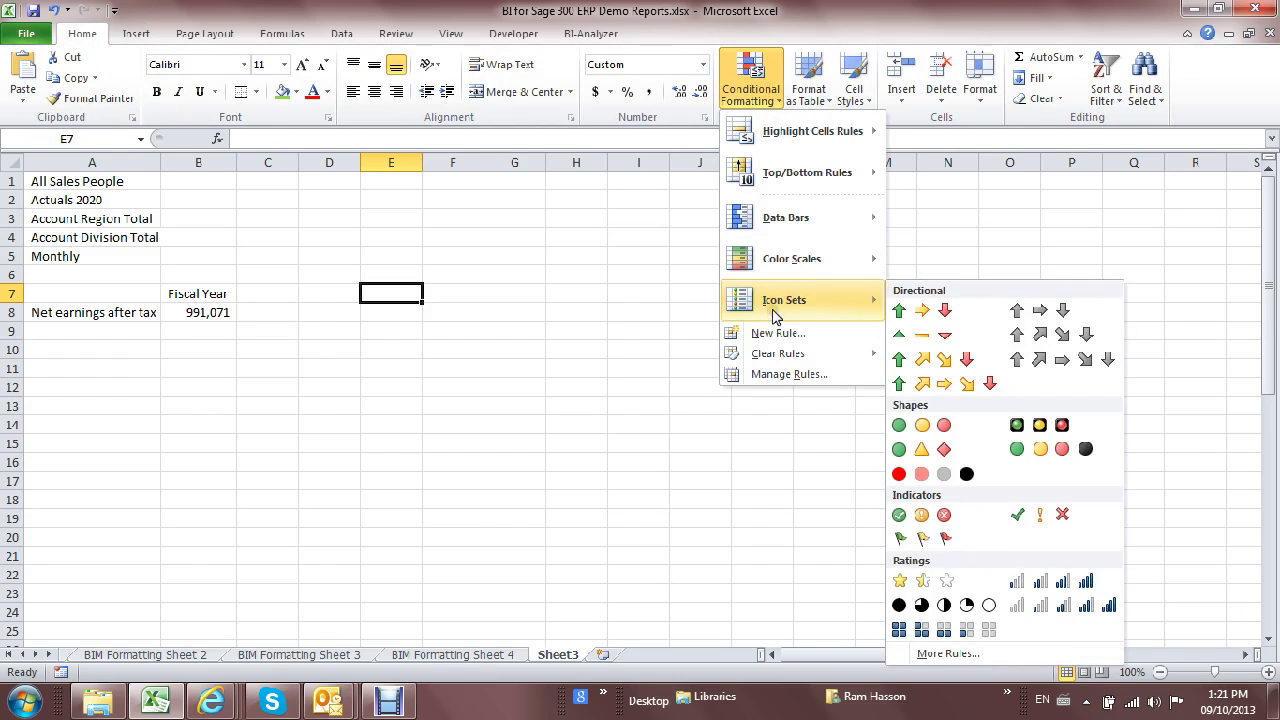
pyautogui.moveTo(790, 229)
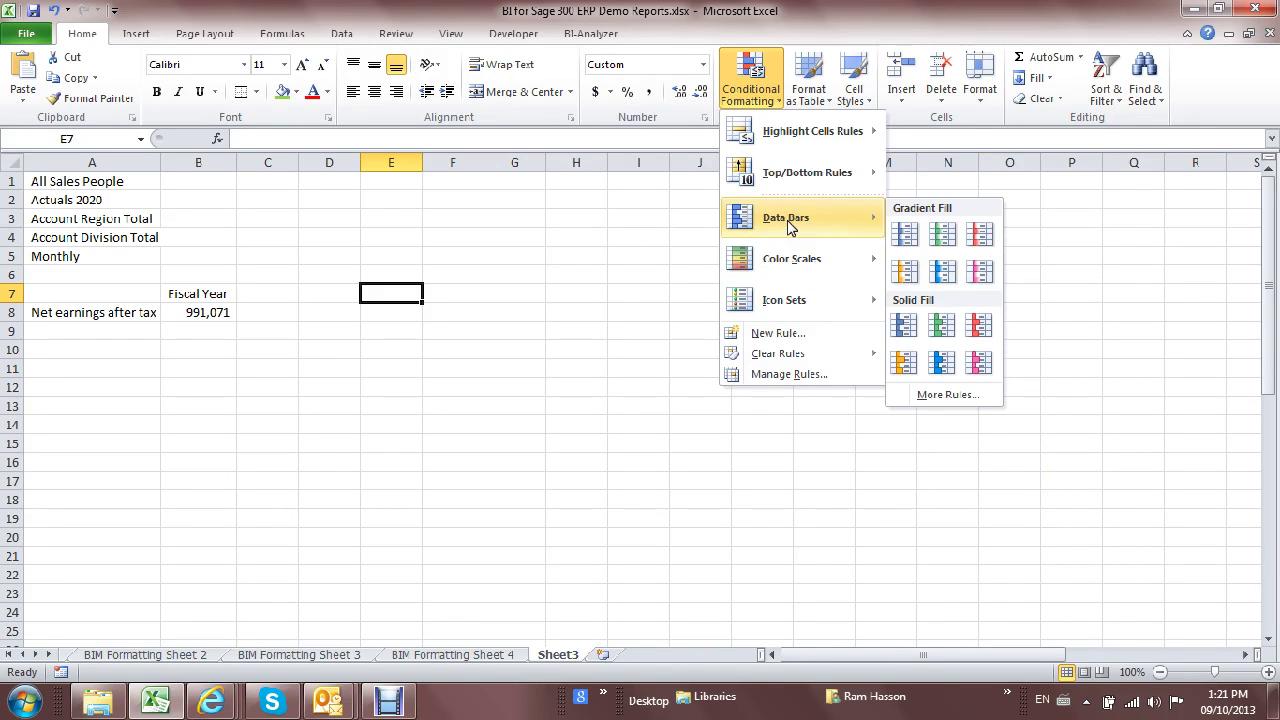
pyautogui.click(470, 280)
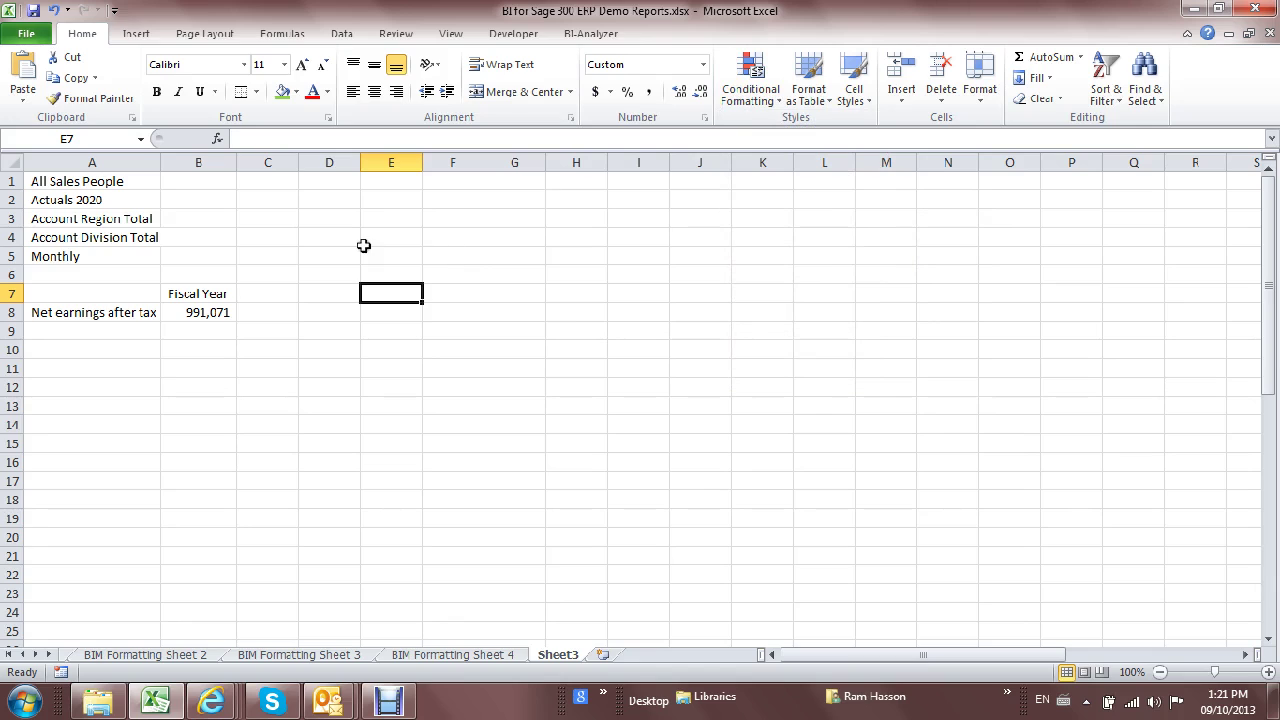
# - Examine the report's header members, the Fiscal Year column heading, and the Net earnings after tax row with its value
pyautogui.click(133, 180)
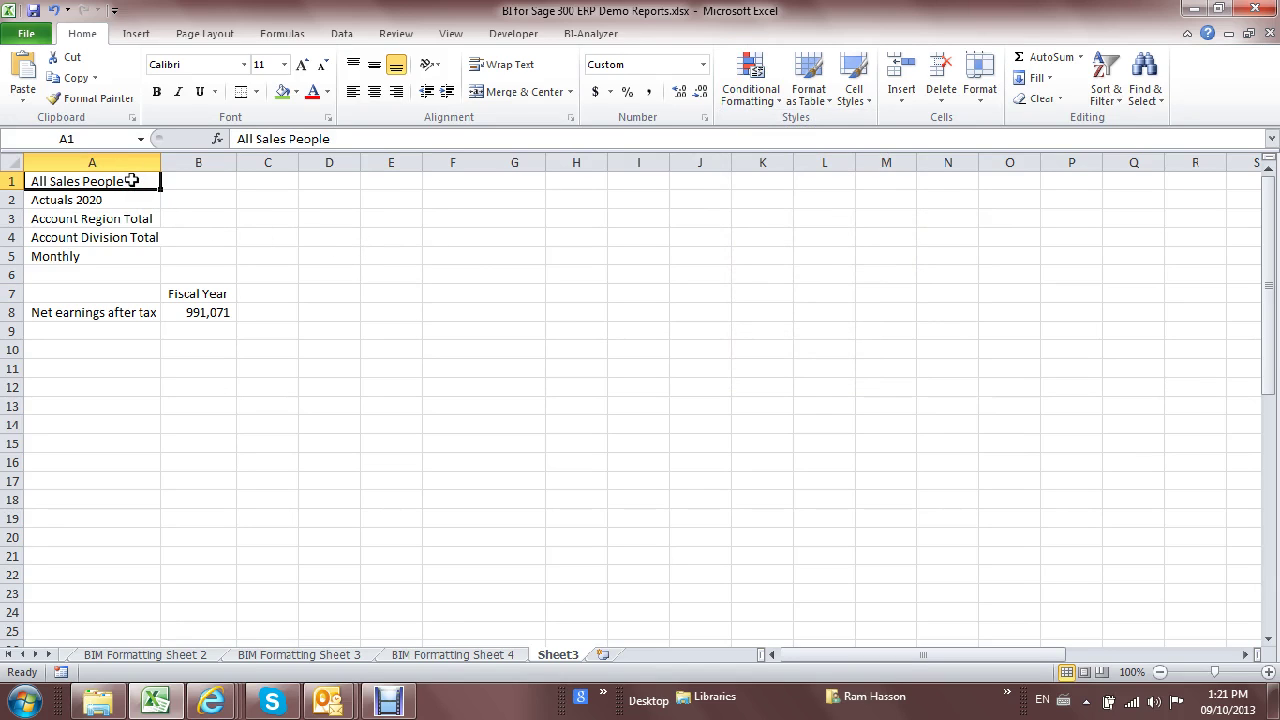
pyautogui.click(126, 199)
pyautogui.click(136, 218)
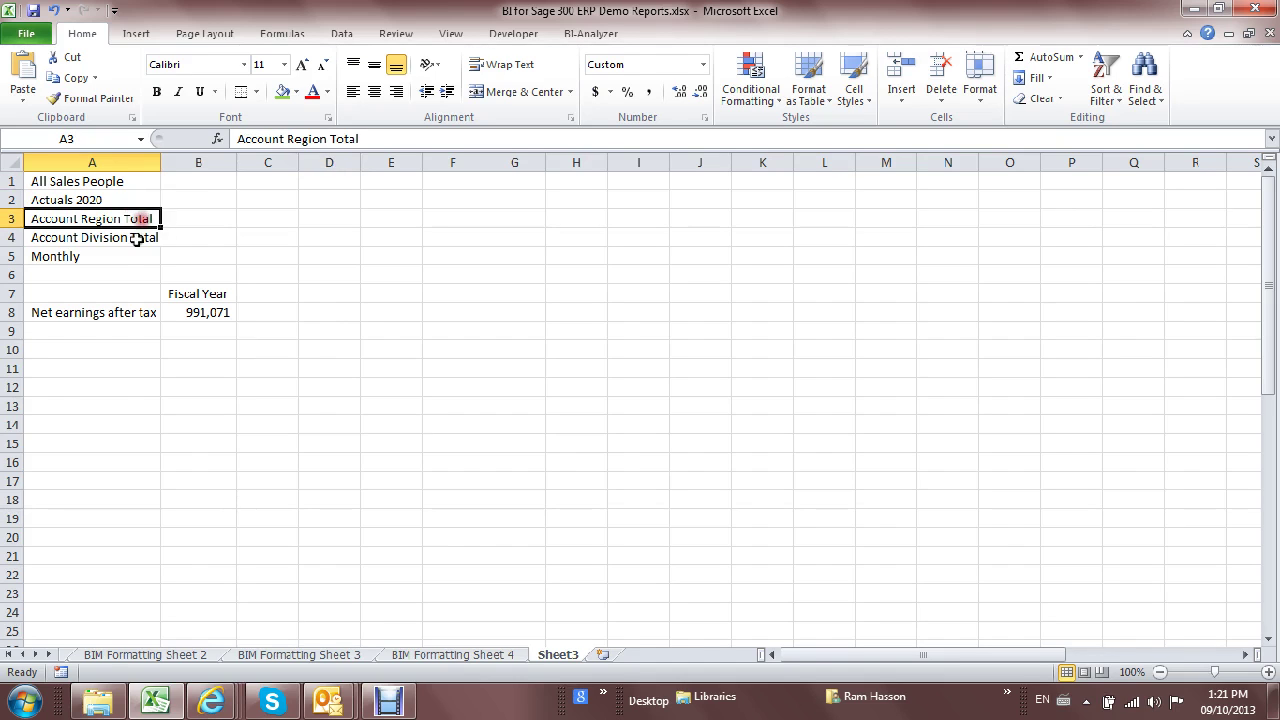
pyautogui.click(136, 238)
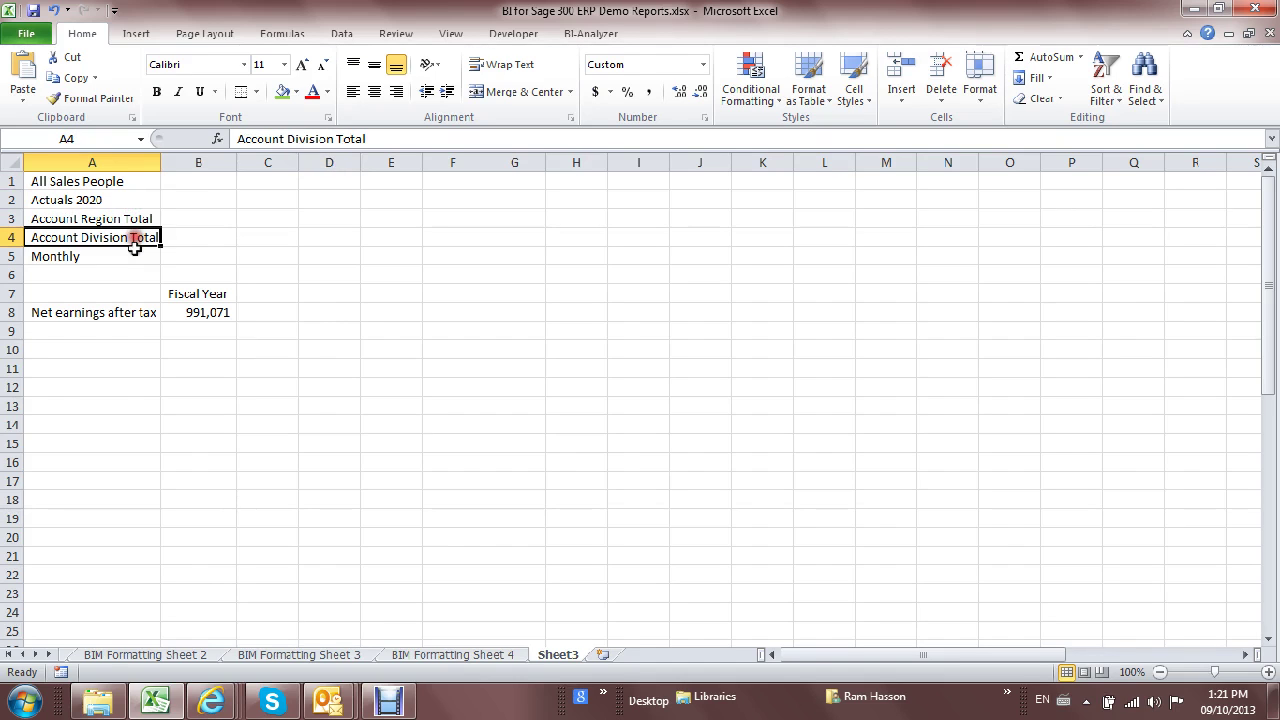
pyautogui.click(200, 313)
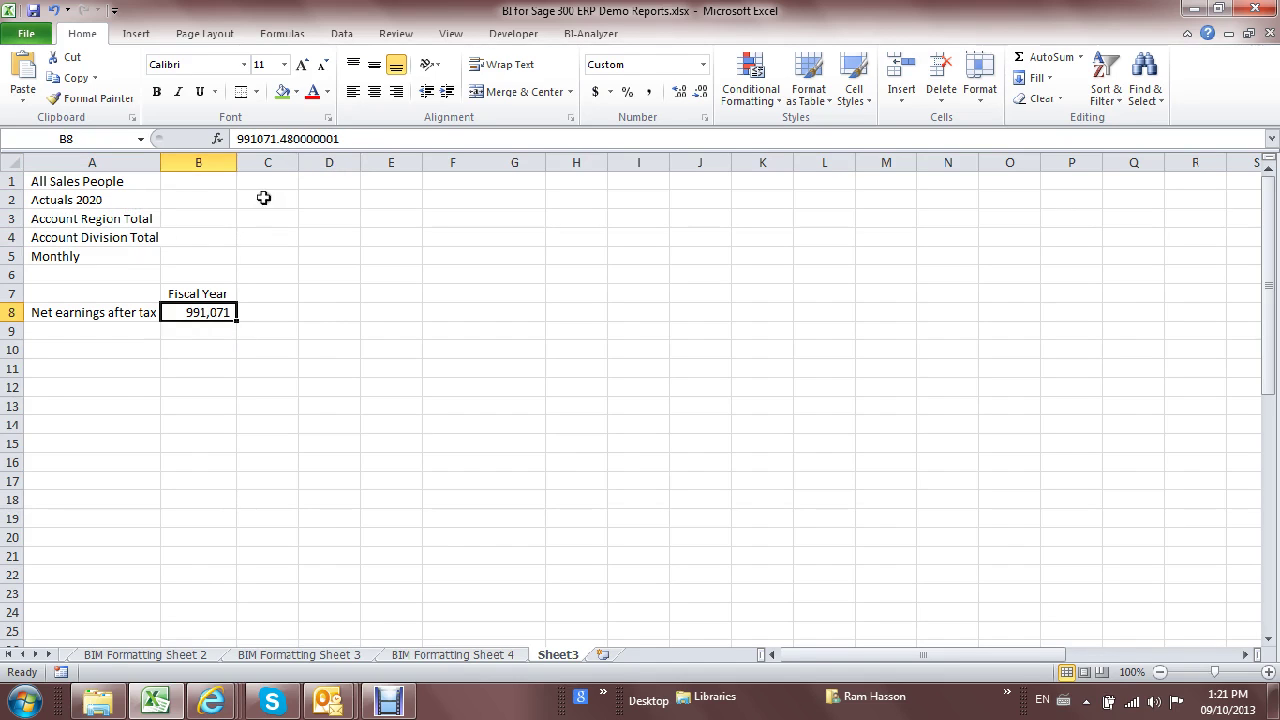
pyautogui.click(198, 292)
pyautogui.click(118, 314)
pyautogui.click(194, 292)
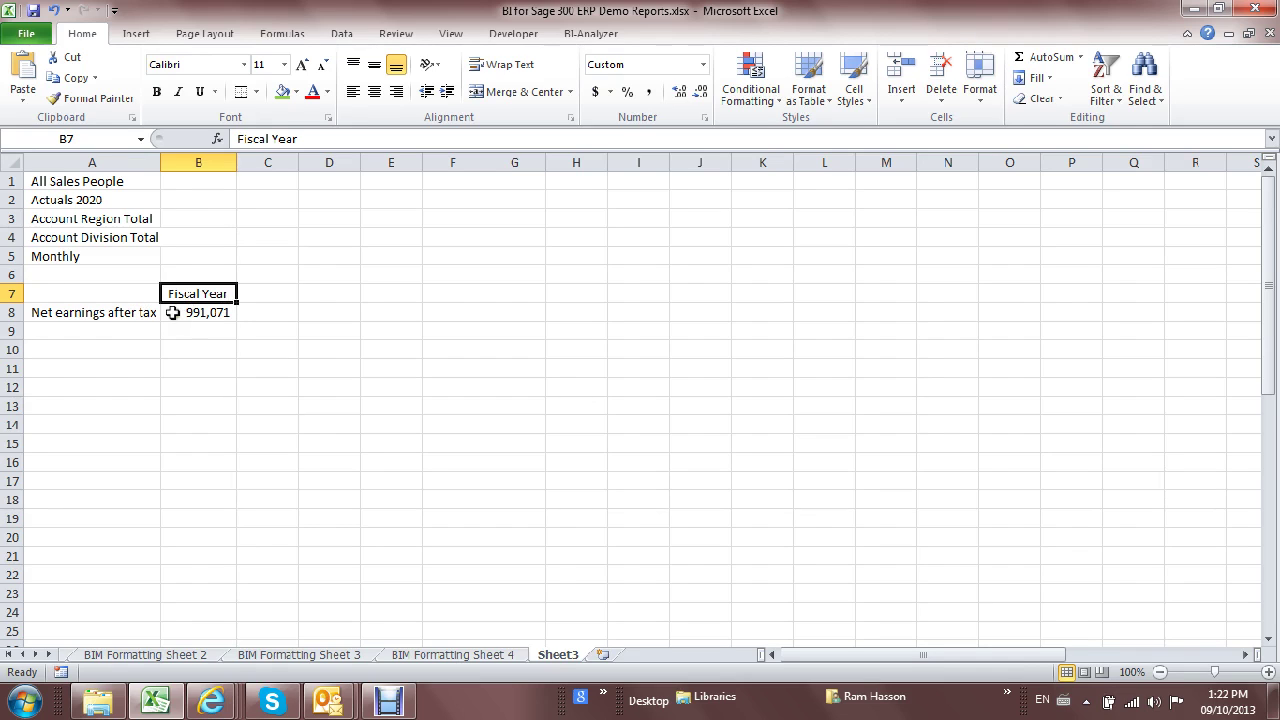
# - Move the Net earnings after tax row label to A18 and the Fiscal Year column heading to K10
pyautogui.click(118, 313)
pyautogui.moveTo(120, 321); pyautogui.dragTo(137, 497)
pyautogui.click(206, 290)
pyautogui.moveTo(206, 286); pyautogui.dragTo(733, 341)
# - Clear the leftover value in B8 and refresh the sheet so the report recalculates at the relocated labels
pyautogui.click(206, 305)
pyautogui.press('Delete')
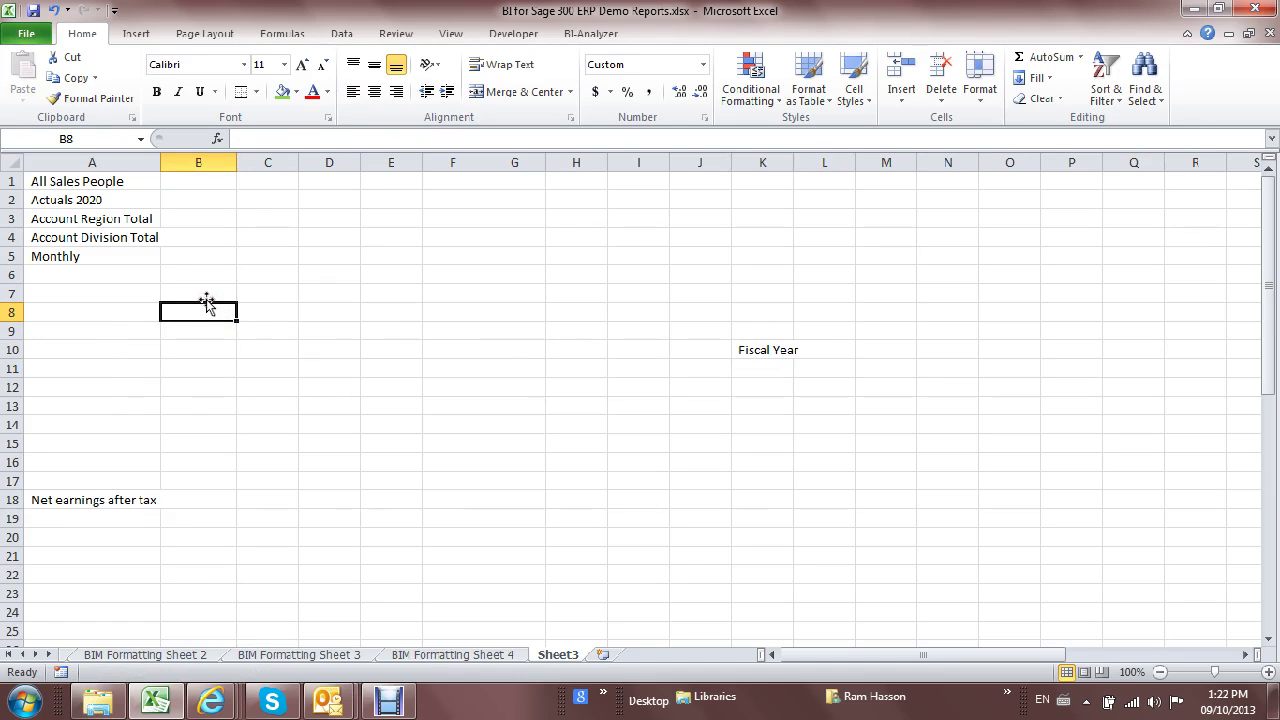
pyautogui.click(585, 36)
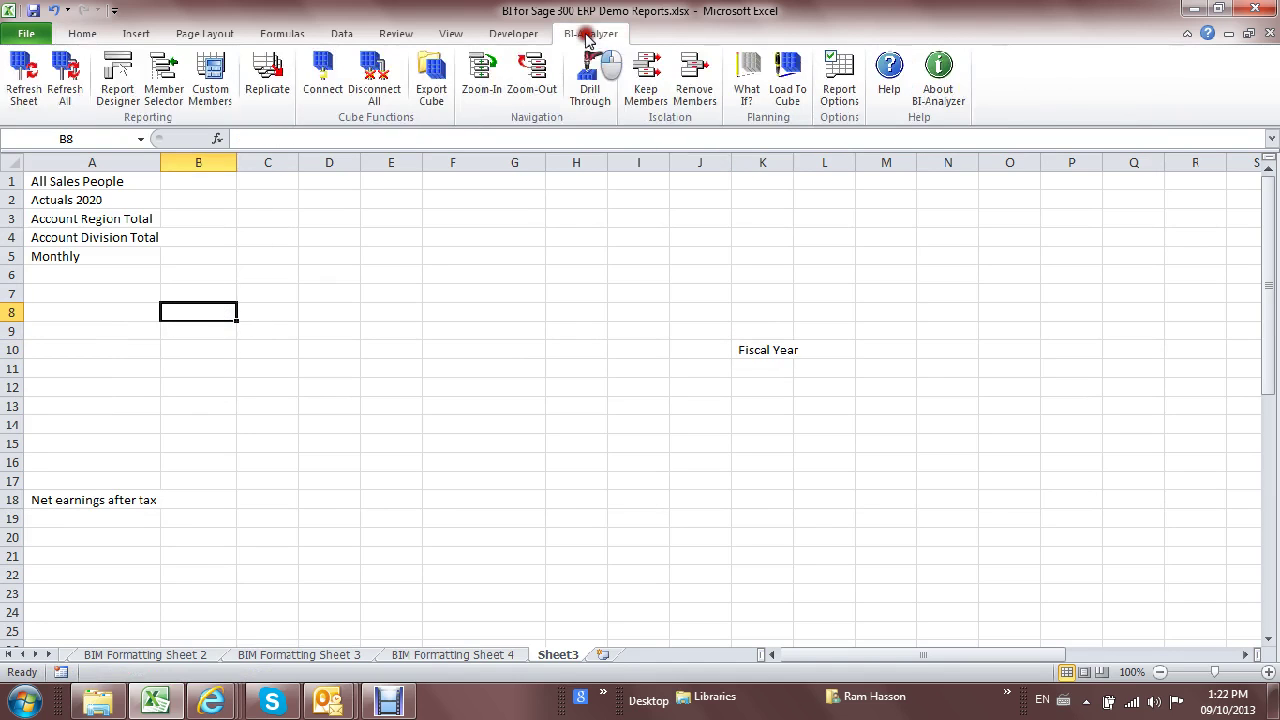
pyautogui.click(22, 80)
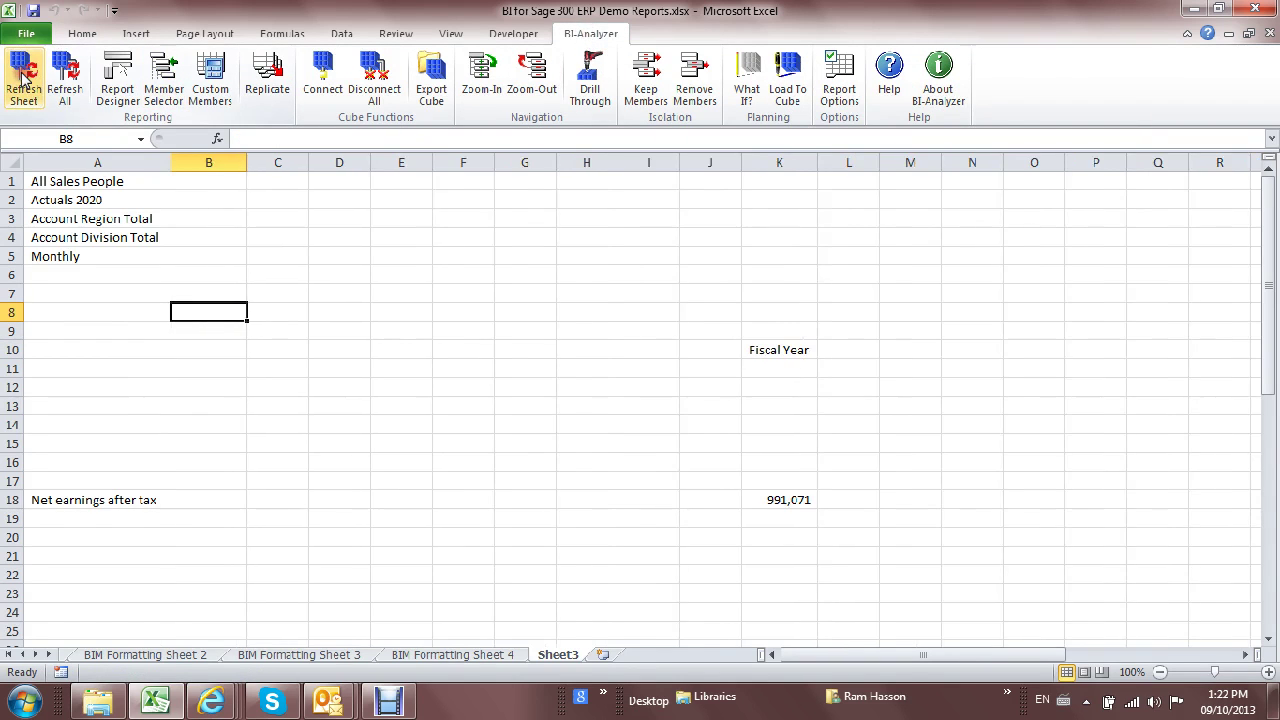
# - Highlight the Net earnings after tax row and the Fiscal Year column up to their intersecting value in K18
pyautogui.click(778, 499)
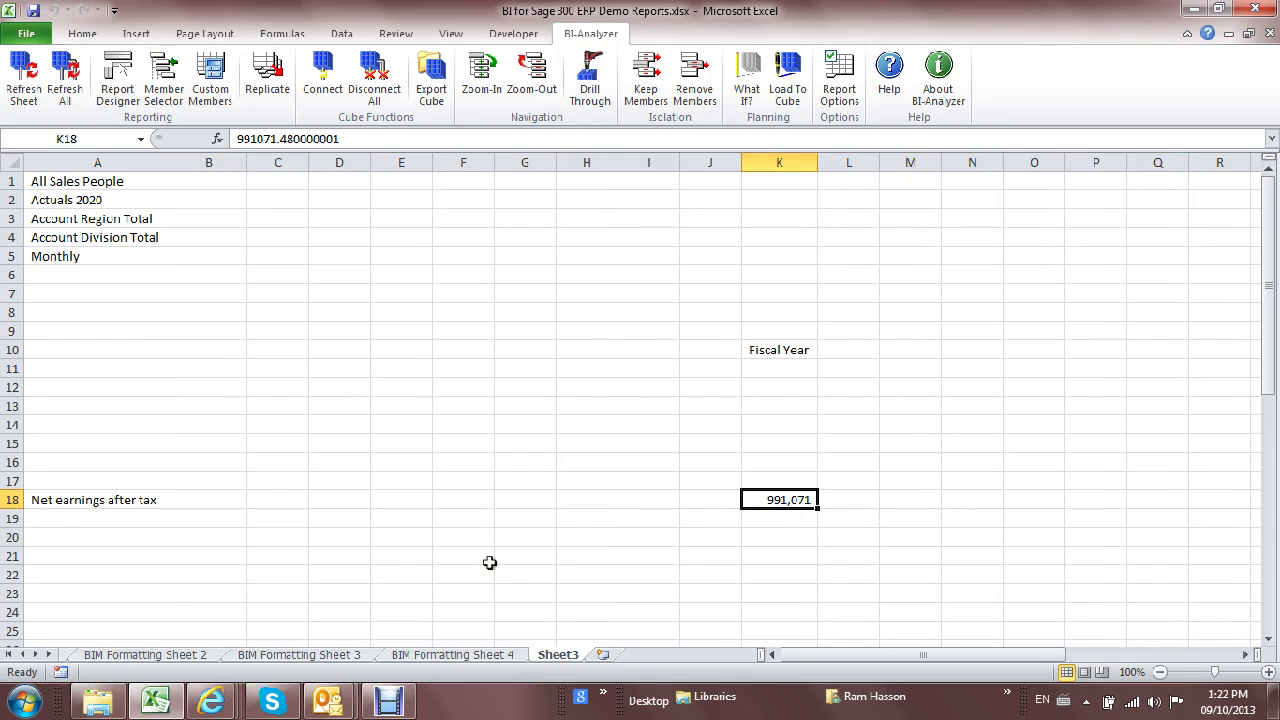
pyautogui.moveTo(146, 499); pyautogui.dragTo(790, 500)
pyautogui.click(131, 499)
pyautogui.moveTo(131, 499); pyautogui.dragTo(800, 501)
pyautogui.keyDown('ctrl'); pyautogui.moveTo(777, 351); pyautogui.dragTo(785, 497); pyautogui.keyUp('ctrl')
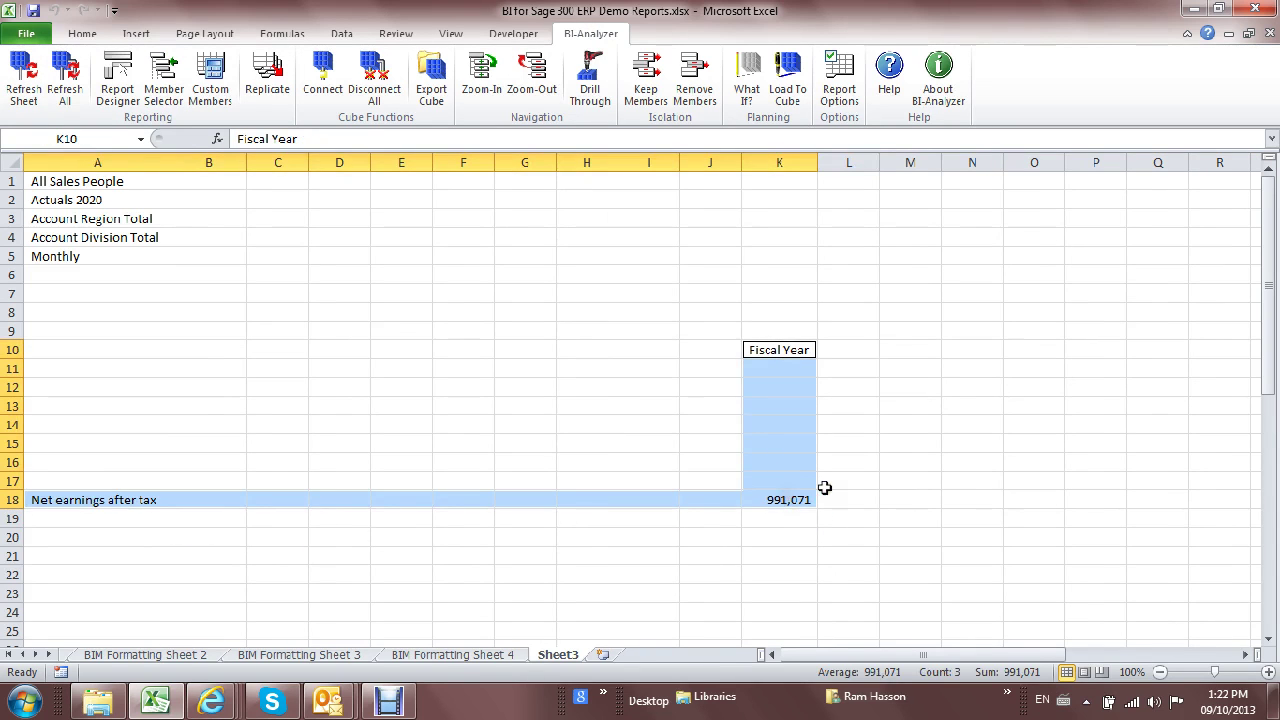
pyautogui.click(872, 425)
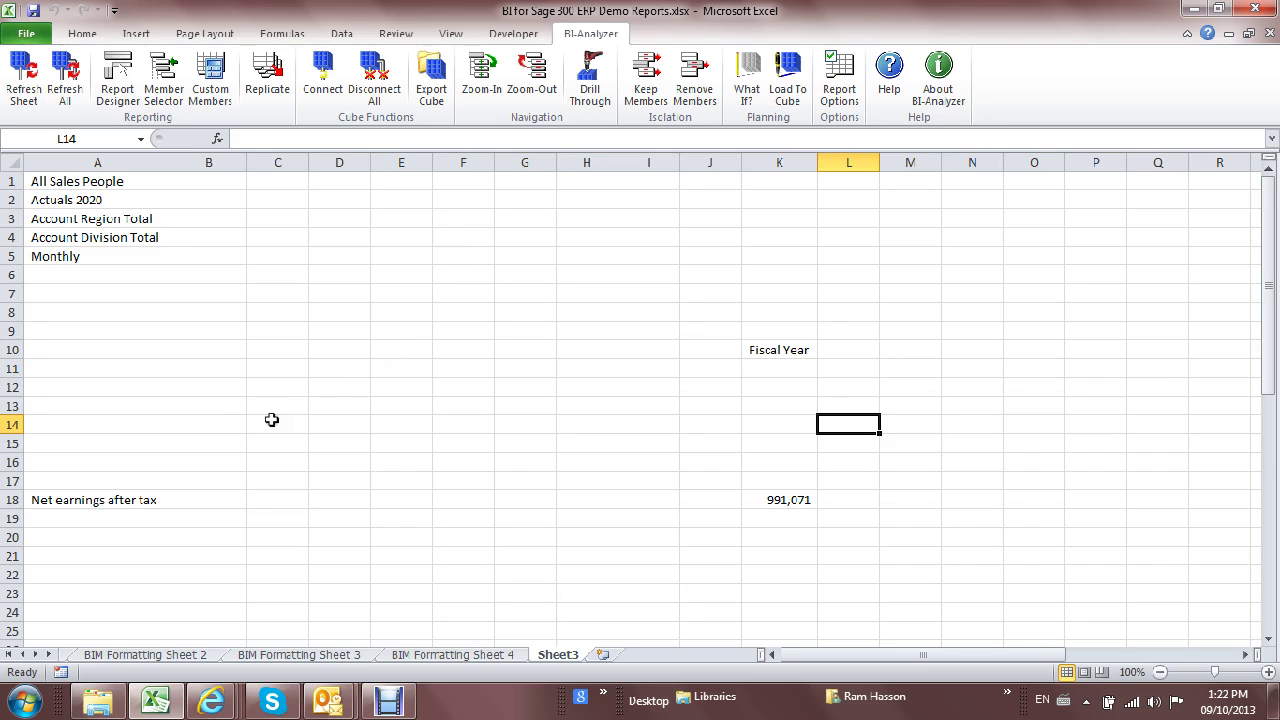
# - Move the Net earnings after tax label to A9 and the Fiscal Year heading to B8
pyautogui.click(130, 497)
pyautogui.moveTo(130, 500); pyautogui.dragTo(130, 333)
pyautogui.click(795, 350)
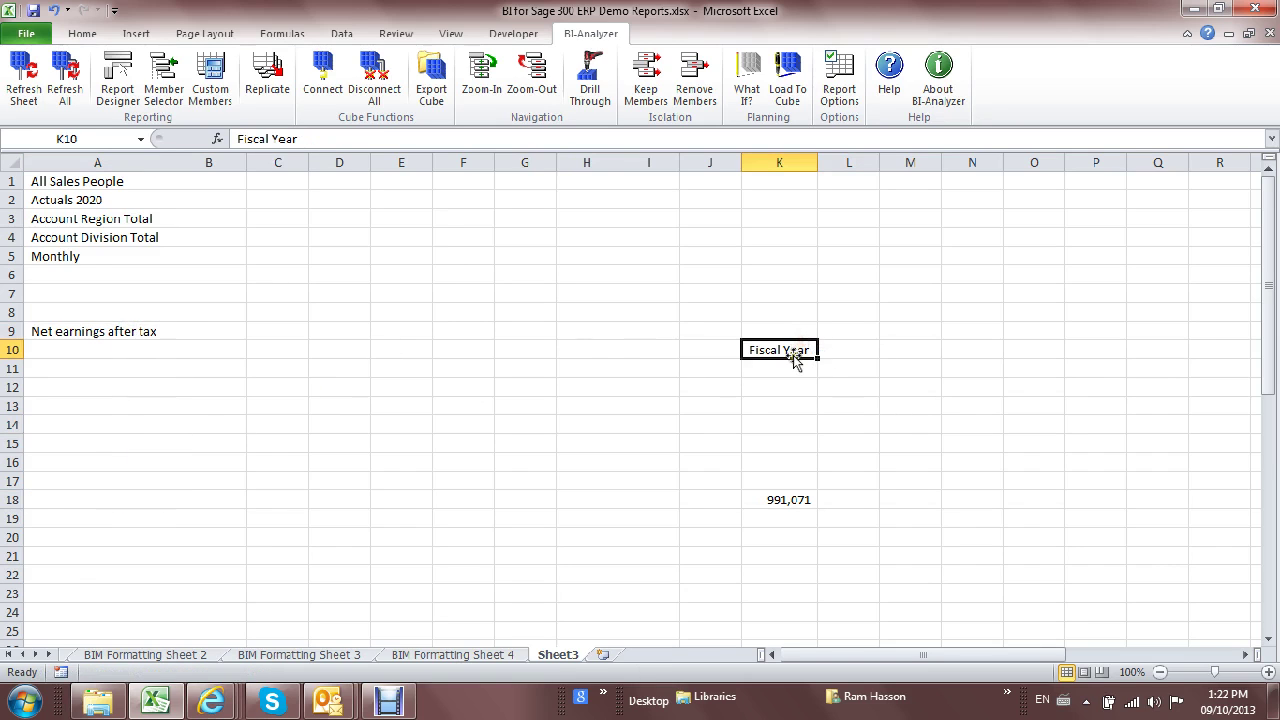
pyautogui.moveTo(808, 352); pyautogui.dragTo(236, 313)
# - Clear the leftover value in K18, refresh the sheet, and select the value in B9
pyautogui.click(800, 499)
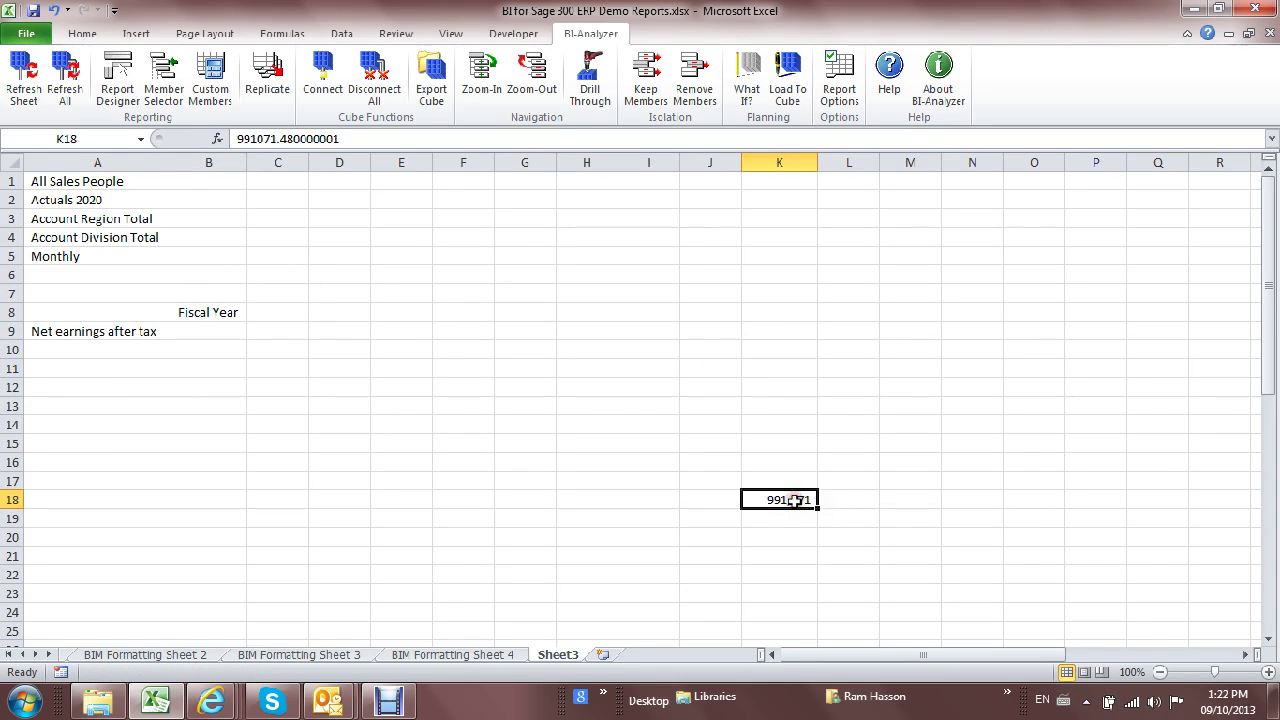
pyautogui.press('Delete')
pyautogui.click(24, 78)
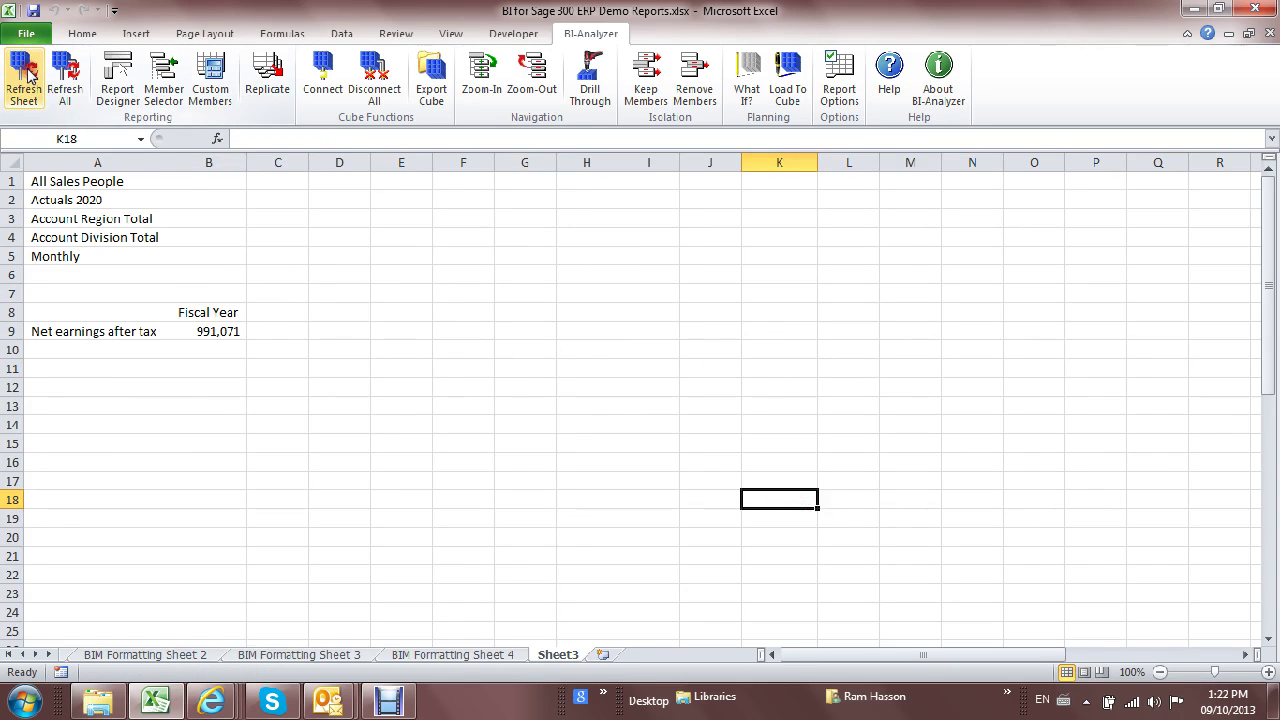
pyautogui.click(229, 332)
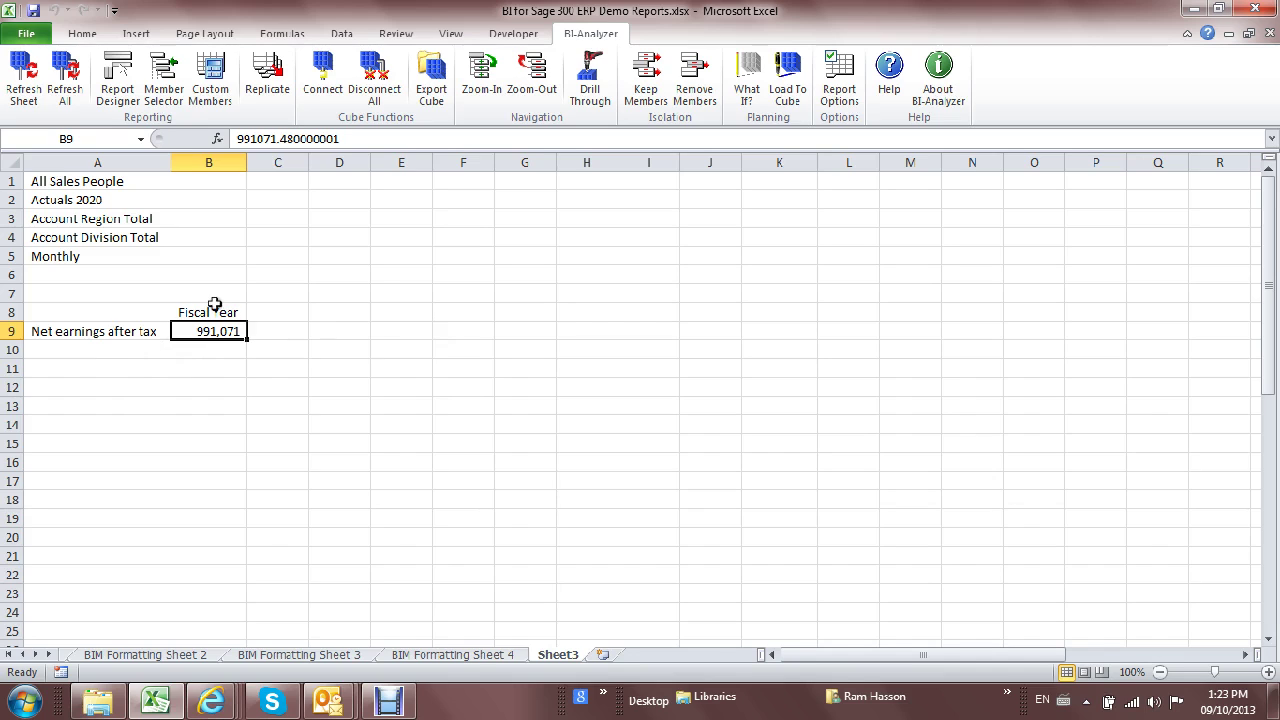
# - Zoom in on Net earnings after tax level by level, through Earnings from operations, Gross profit and Revenue, down to the individual sales accounts
pyautogui.click(136, 331)
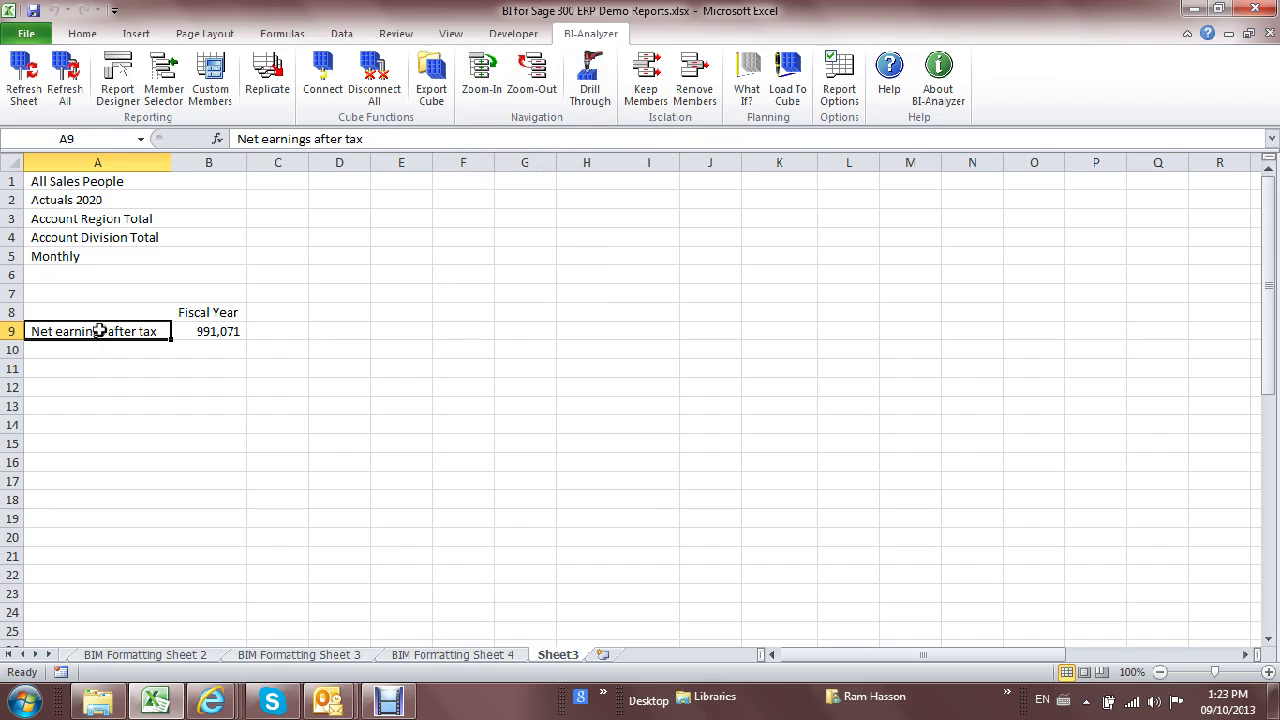
pyautogui.click(488, 82)
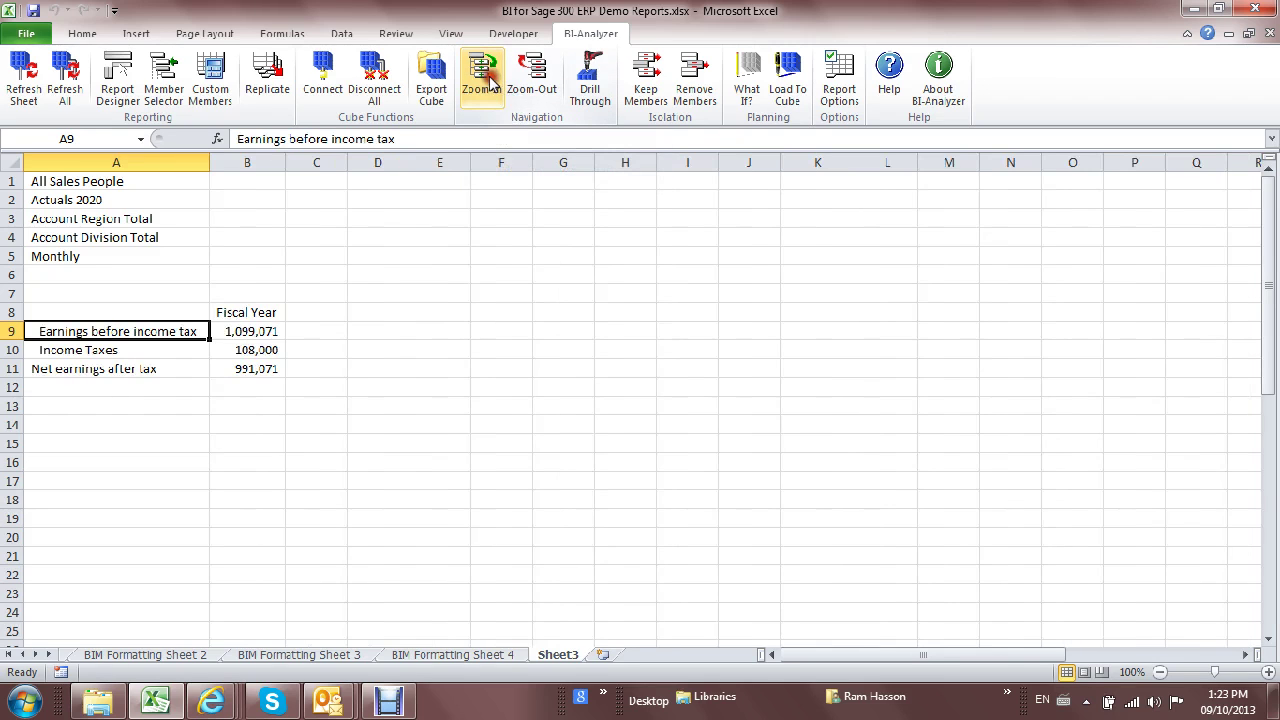
pyautogui.click(488, 82)
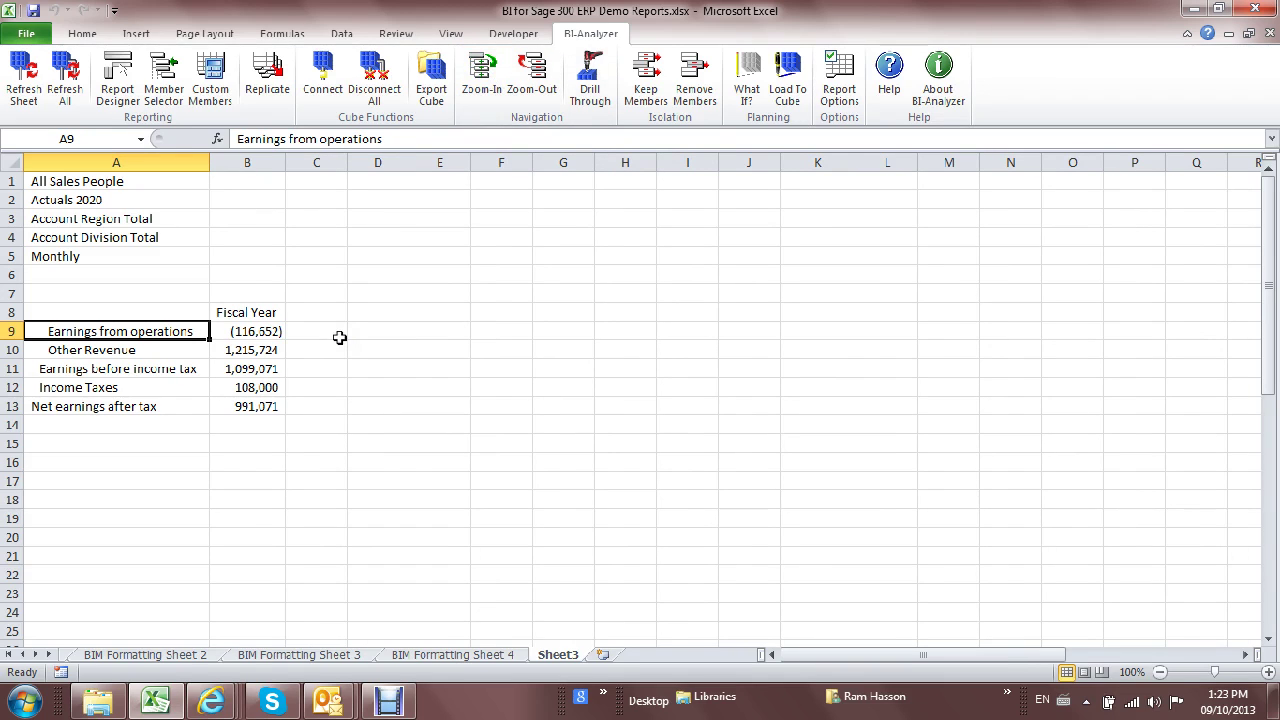
pyautogui.doubleClick(130, 331)
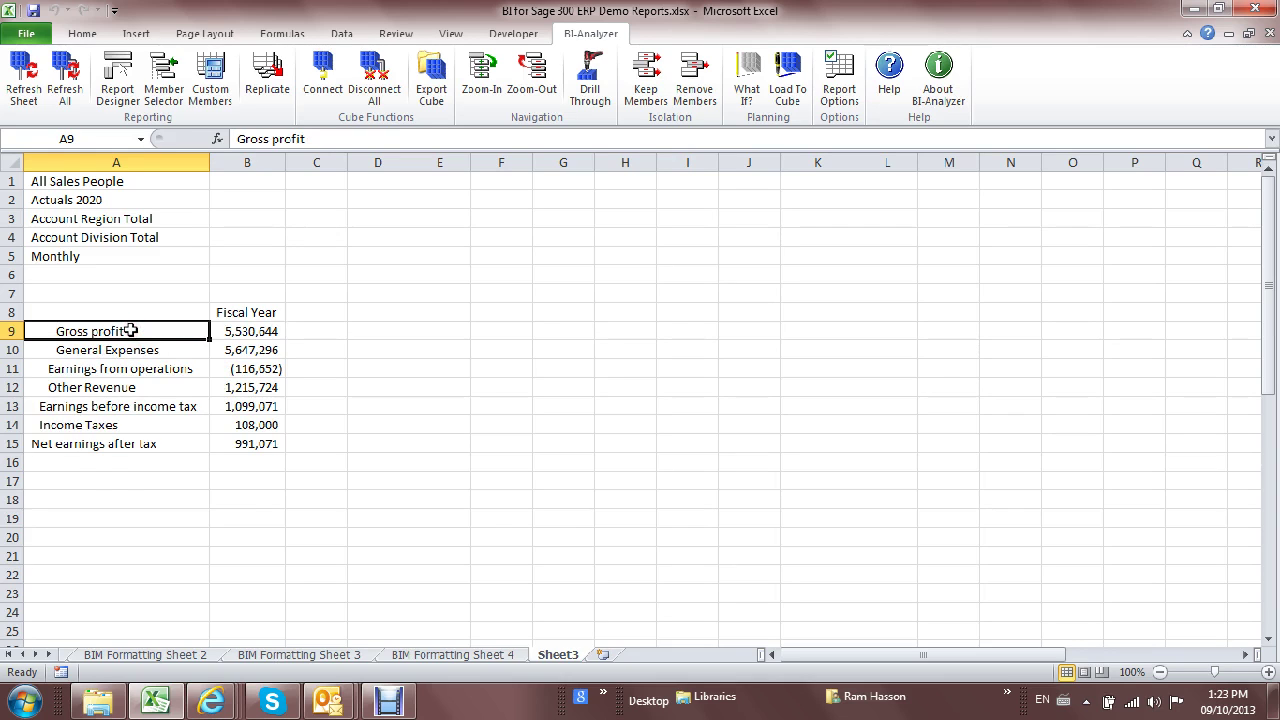
pyautogui.doubleClick(130, 331)
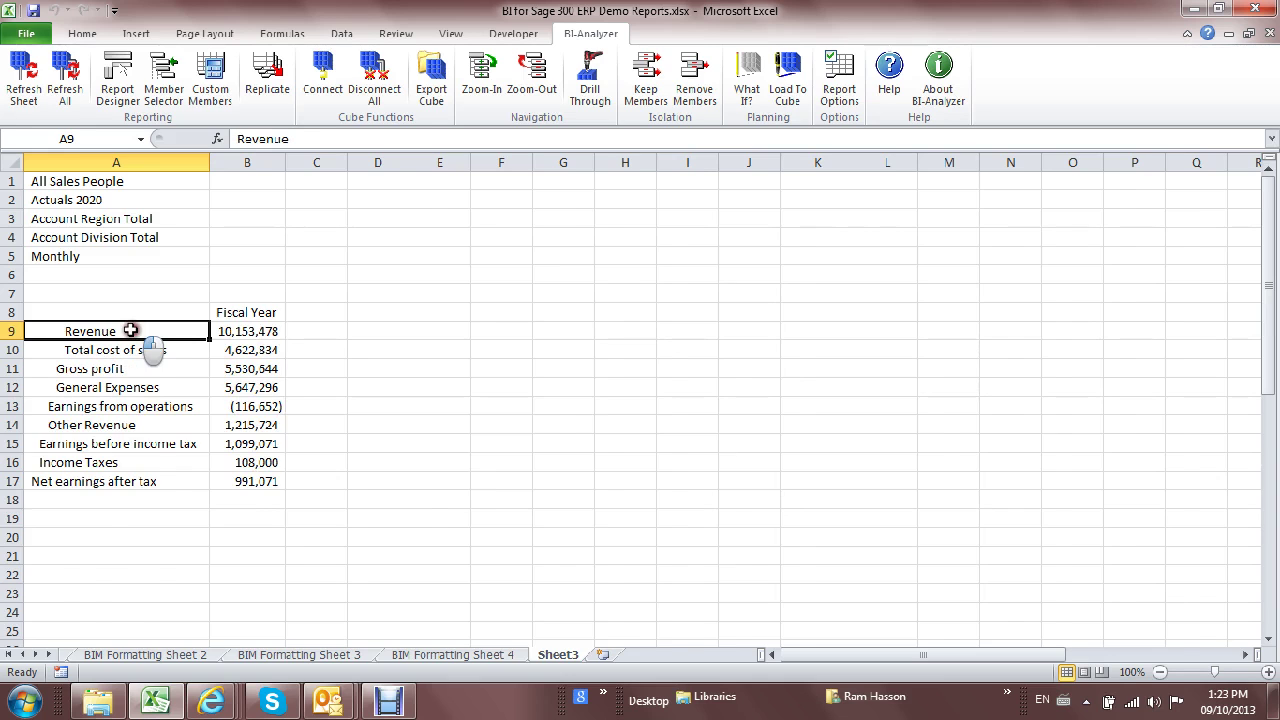
pyautogui.doubleClick(130, 331)
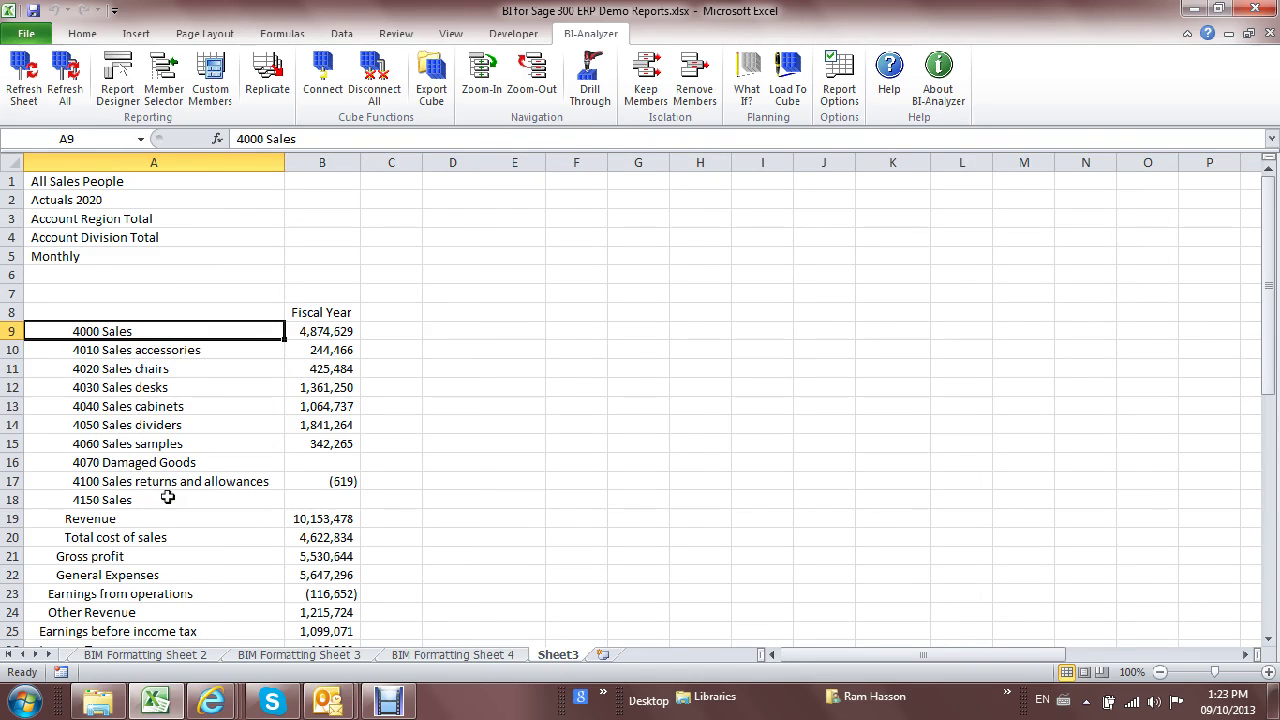
# - Expand General Expenses into its component expense categories
pyautogui.scroll(-2, 167, 497)
pyautogui.click(148, 460)
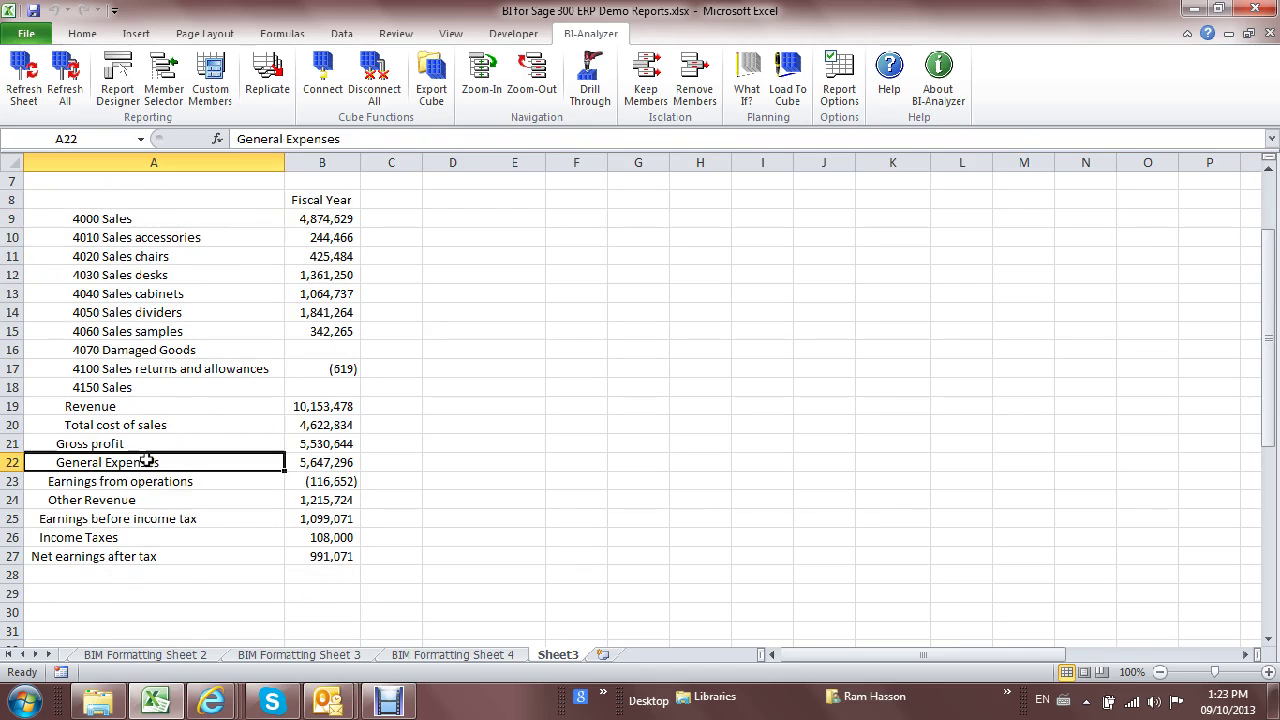
pyautogui.doubleClick(142, 461)
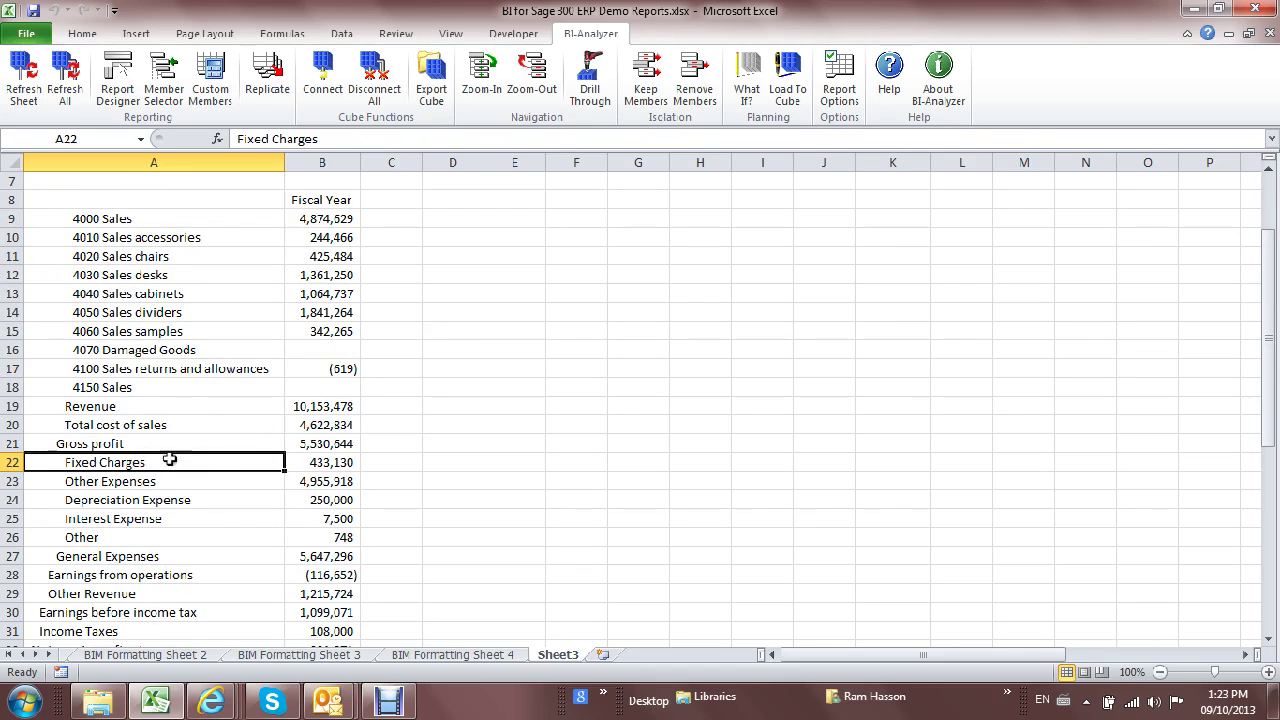
pyautogui.scroll(-1, 215, 443)
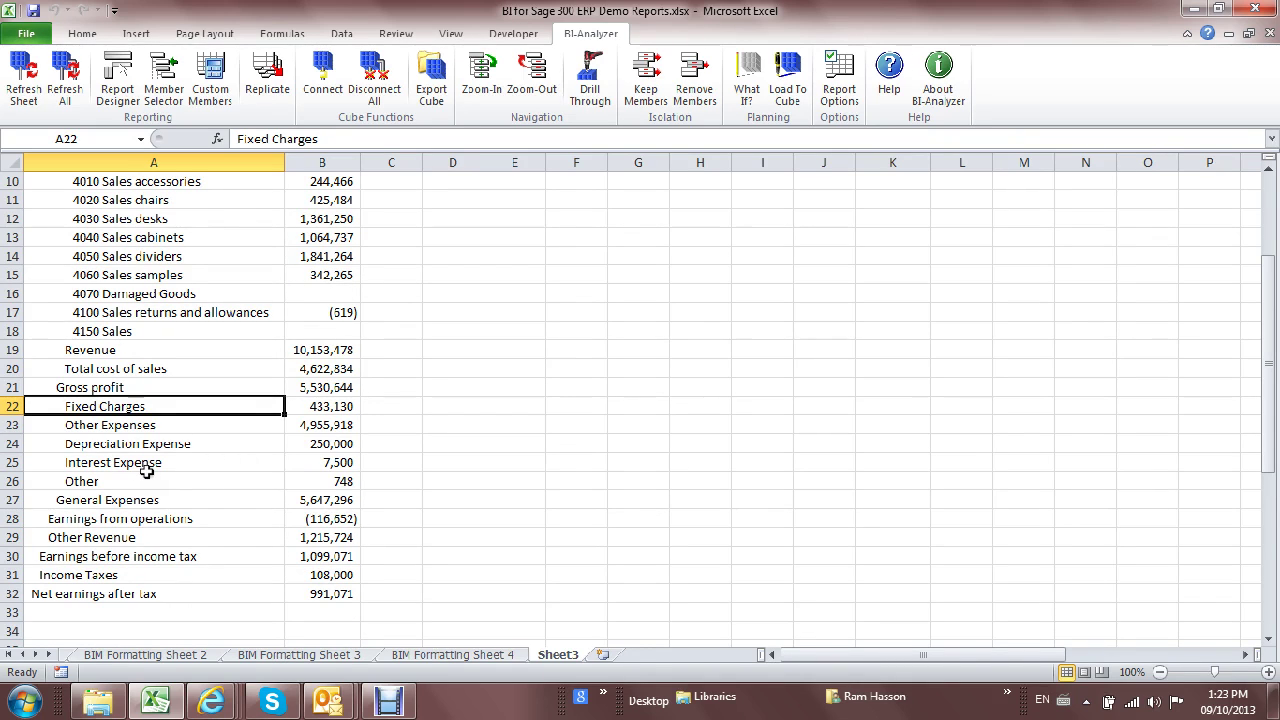
# - Expand the Fiscal Year column into quarters, and Quarter1 into its months
pyautogui.scroll(3, 147, 470)
pyautogui.click(330, 312)
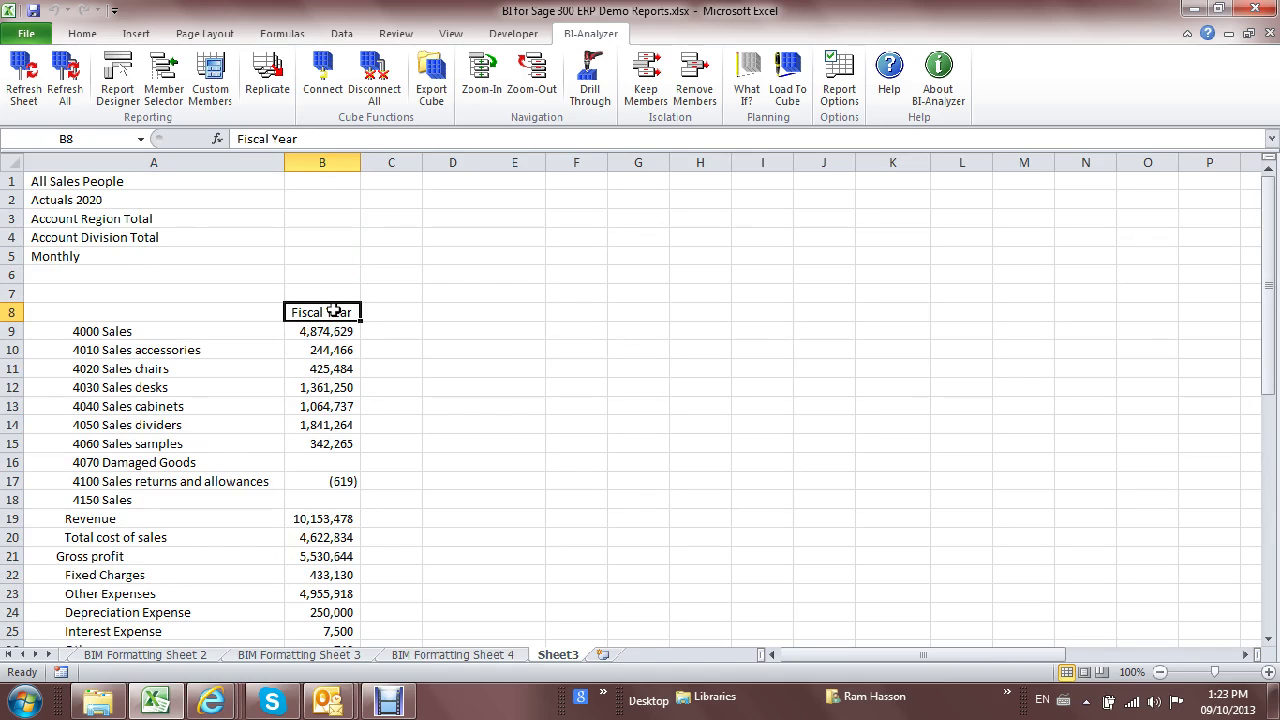
pyautogui.doubleClick(330, 312)
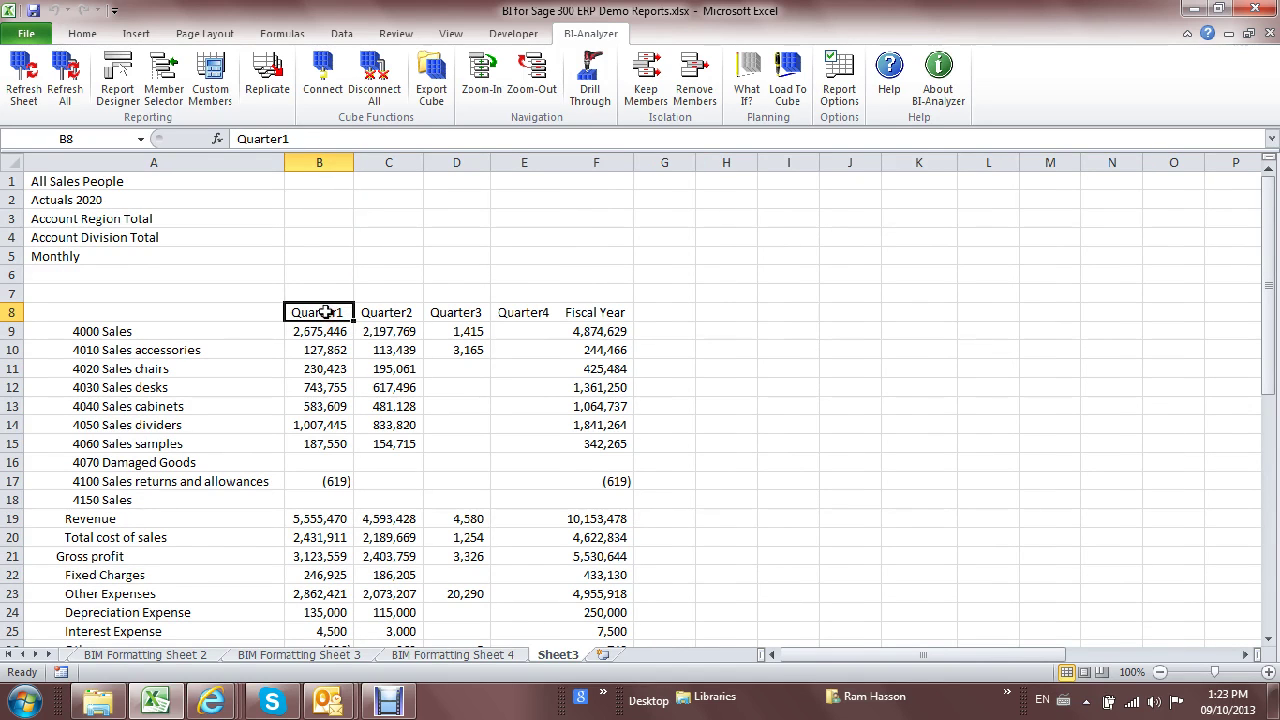
pyautogui.doubleClick(330, 312)
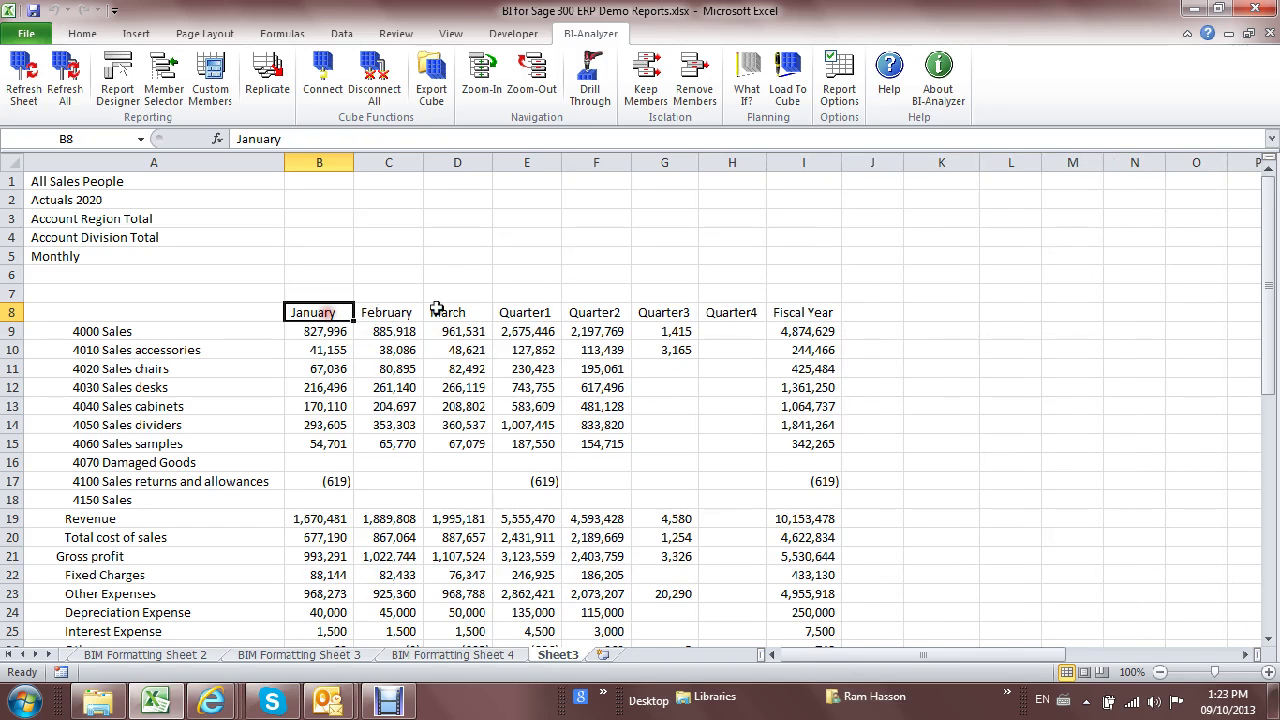
# - Expand the Quarter2, Quarter3 and Quarter4 columns into their months
pyautogui.click(601, 312)
pyautogui.doubleClick(601, 312)
pyautogui.doubleClick(857, 313)
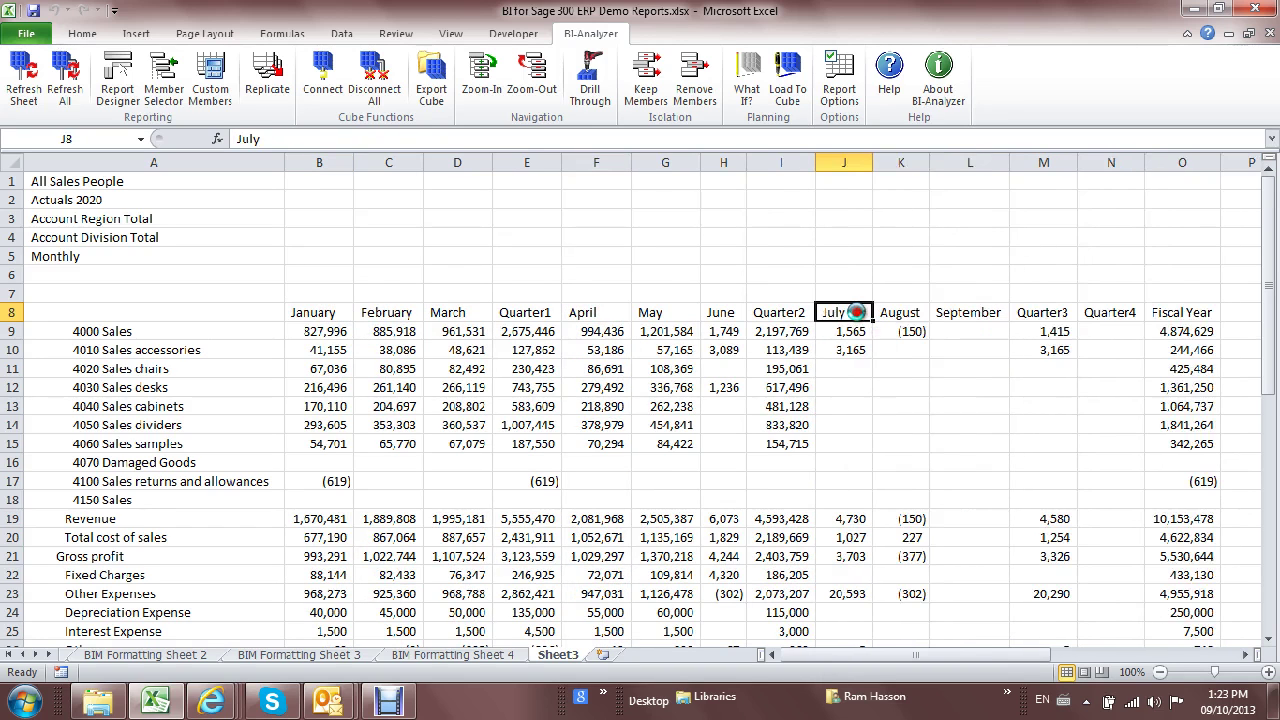
pyautogui.click(1108, 314)
pyautogui.doubleClick(1108, 314)
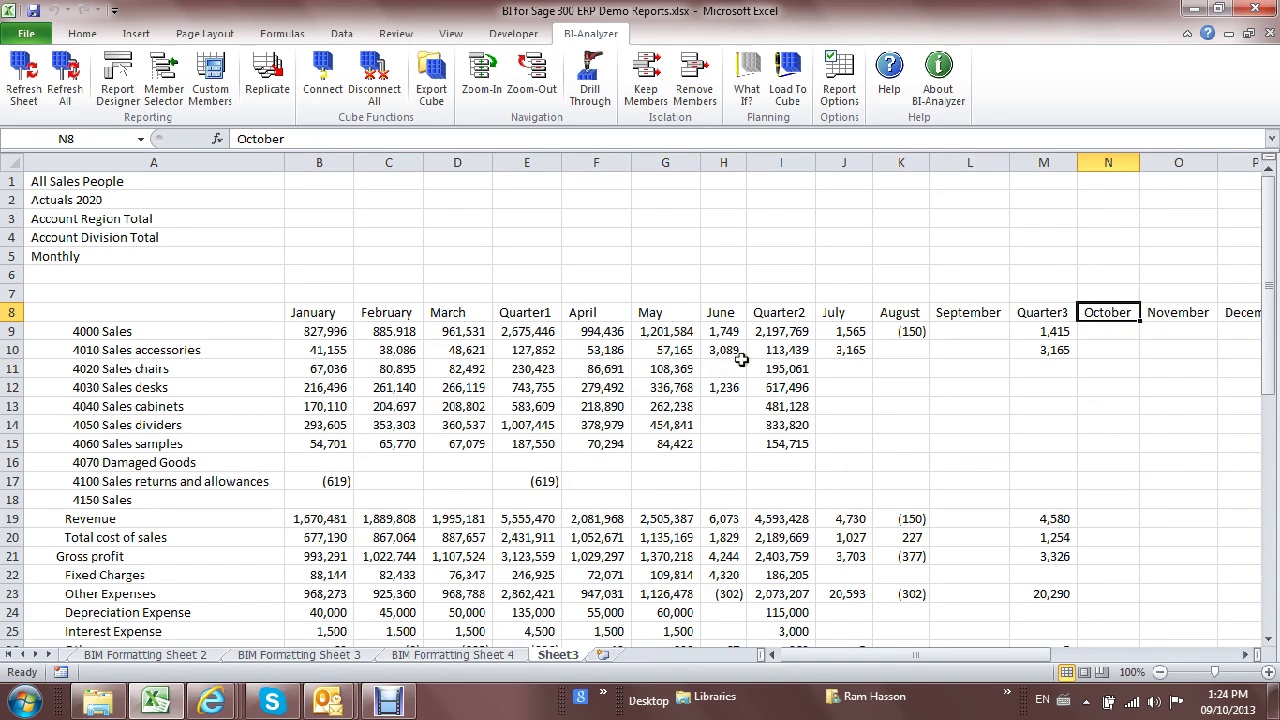
# - Zoom out from 4000 Sales to Revenue, and change the Scenarios header member to Actuals 2019
pyautogui.click(215, 331)
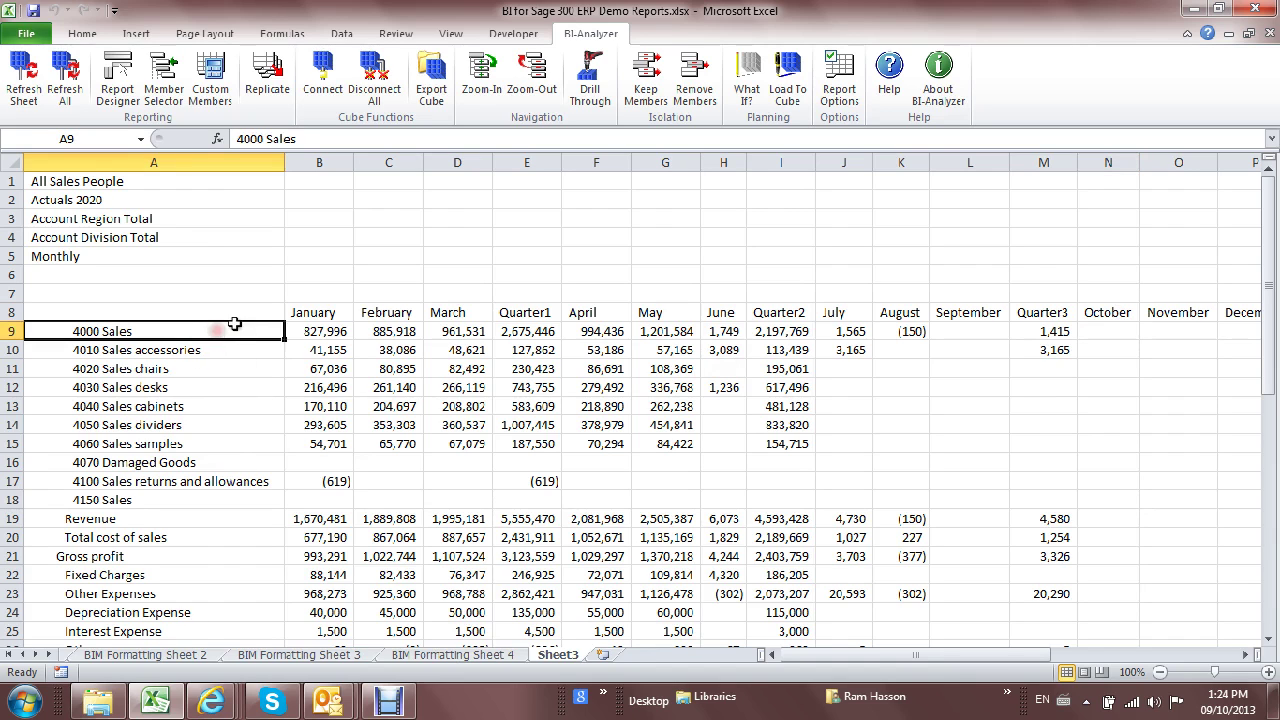
pyautogui.click(537, 78)
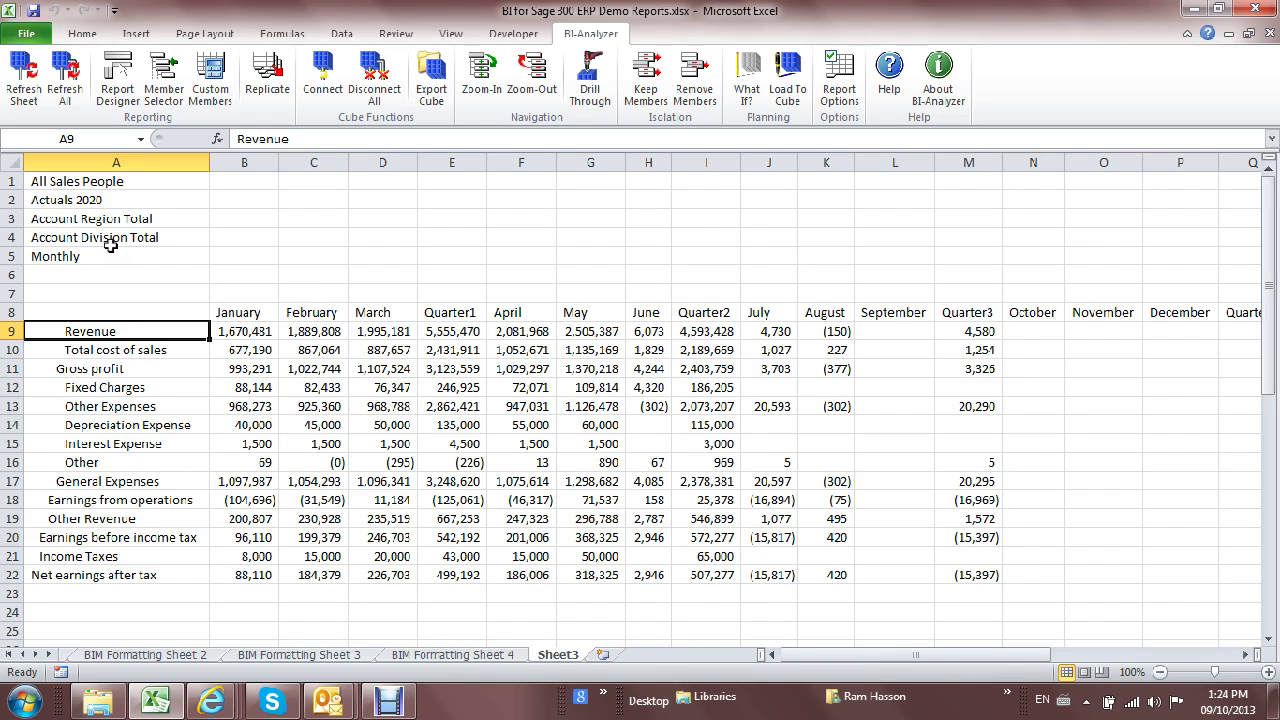
pyautogui.click(117, 199)
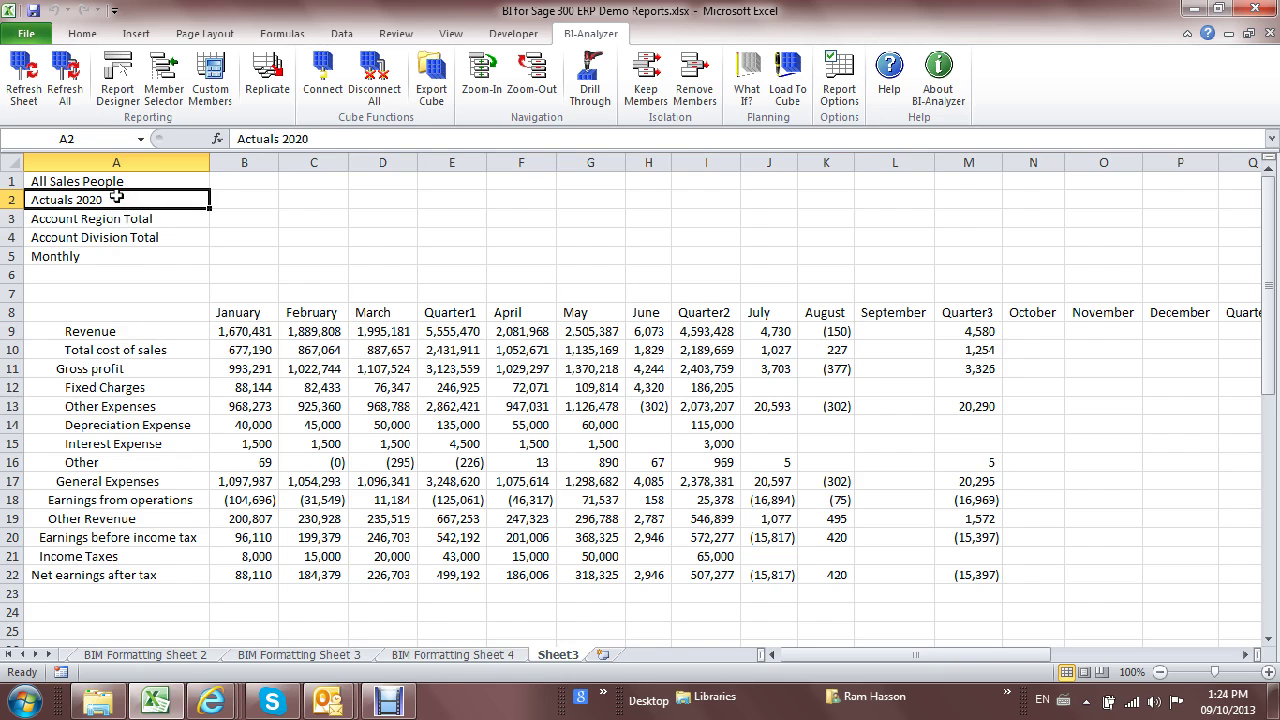
pyautogui.doubleClick(103, 200)
pyautogui.click(390, 189)
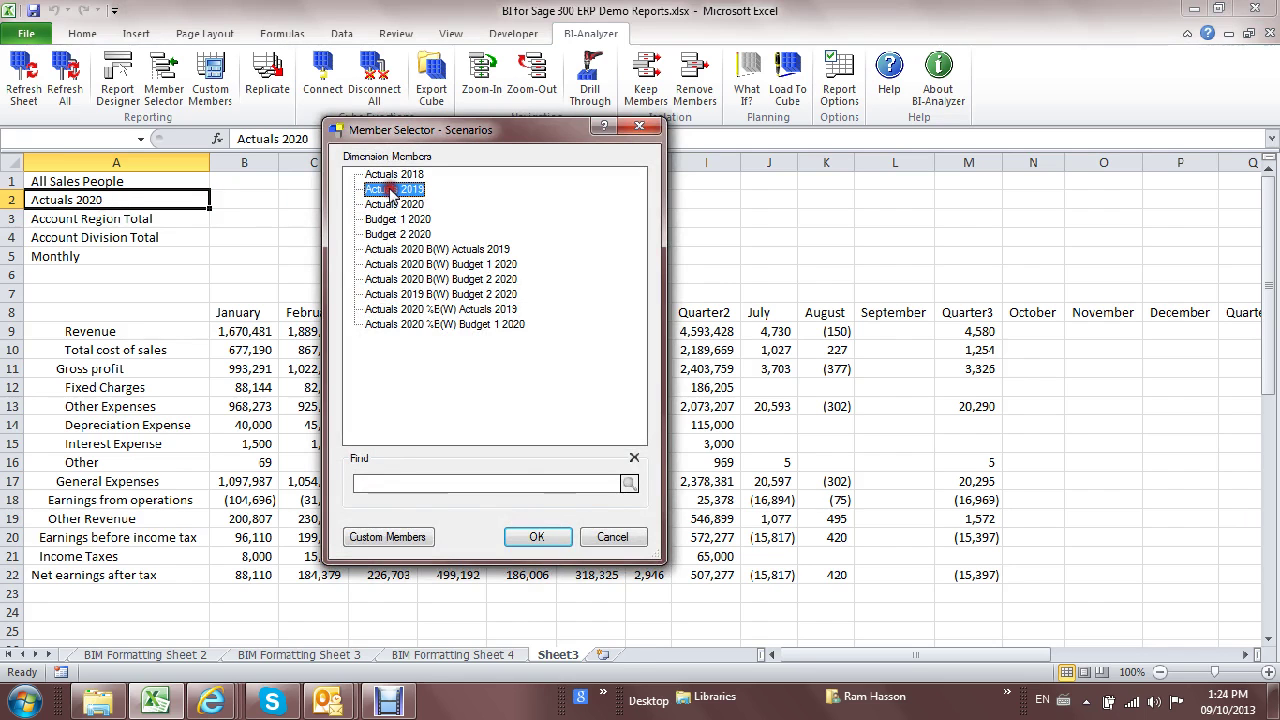
pyautogui.click(537, 539)
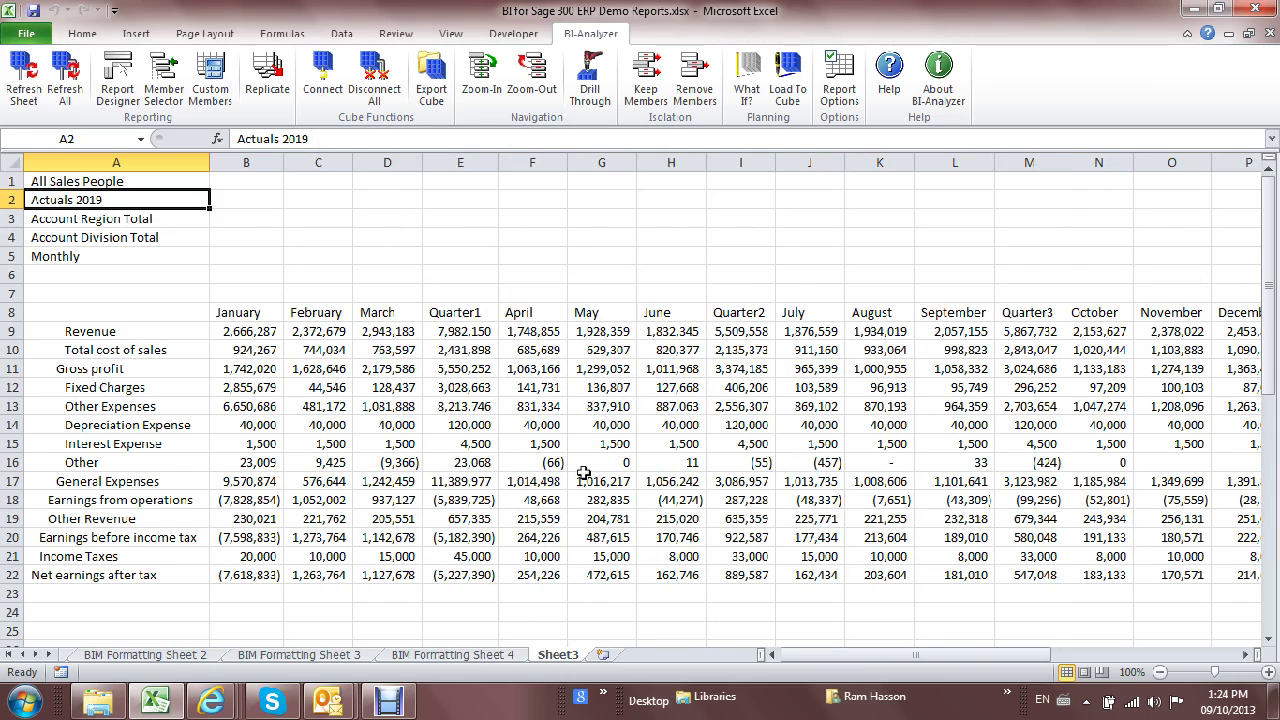
# - Delete the report values in B9:J17, and refresh the sheet to retrieve them from the cube again
pyautogui.click(470, 330)
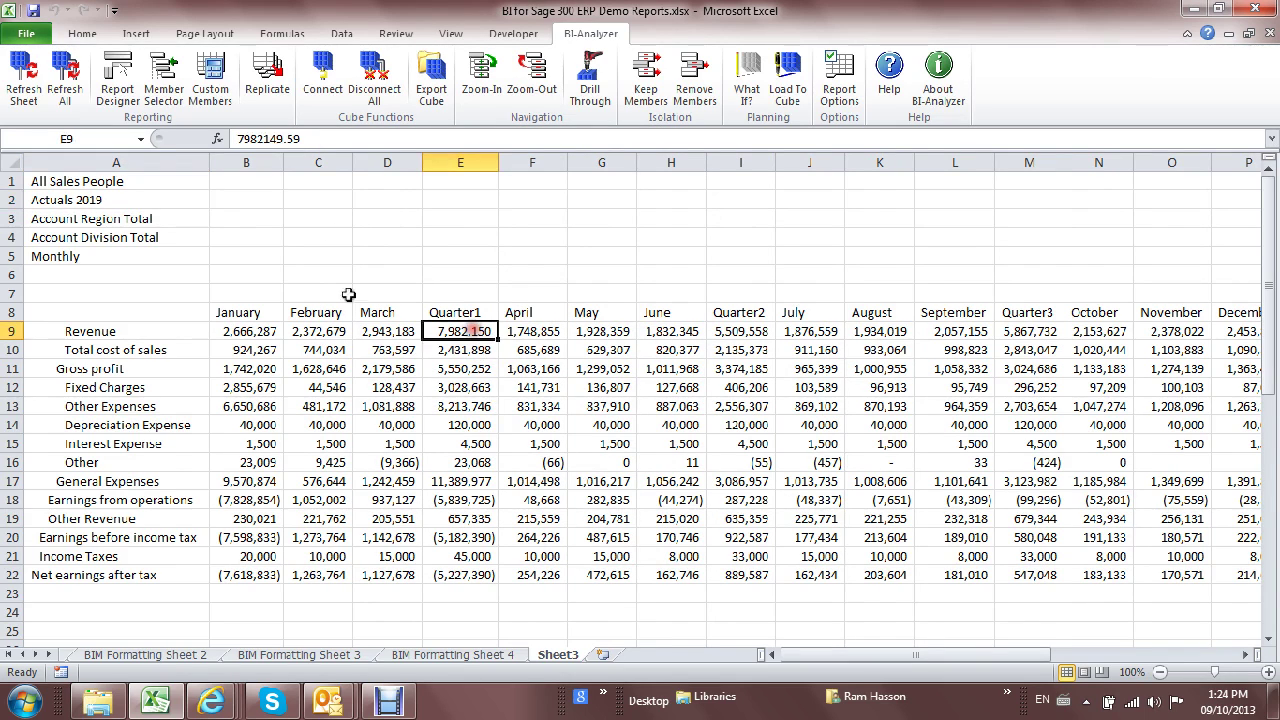
pyautogui.click(390, 336)
pyautogui.click(384, 368)
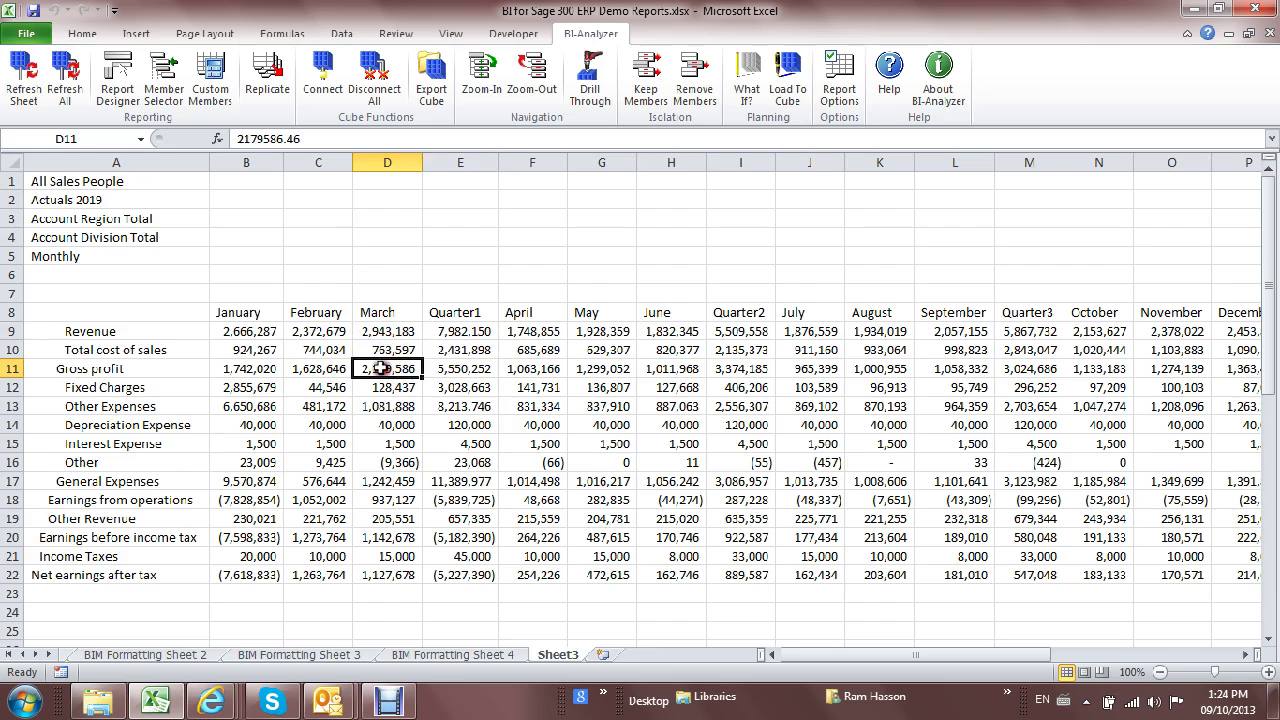
pyautogui.moveTo(246, 336); pyautogui.dragTo(830, 480)
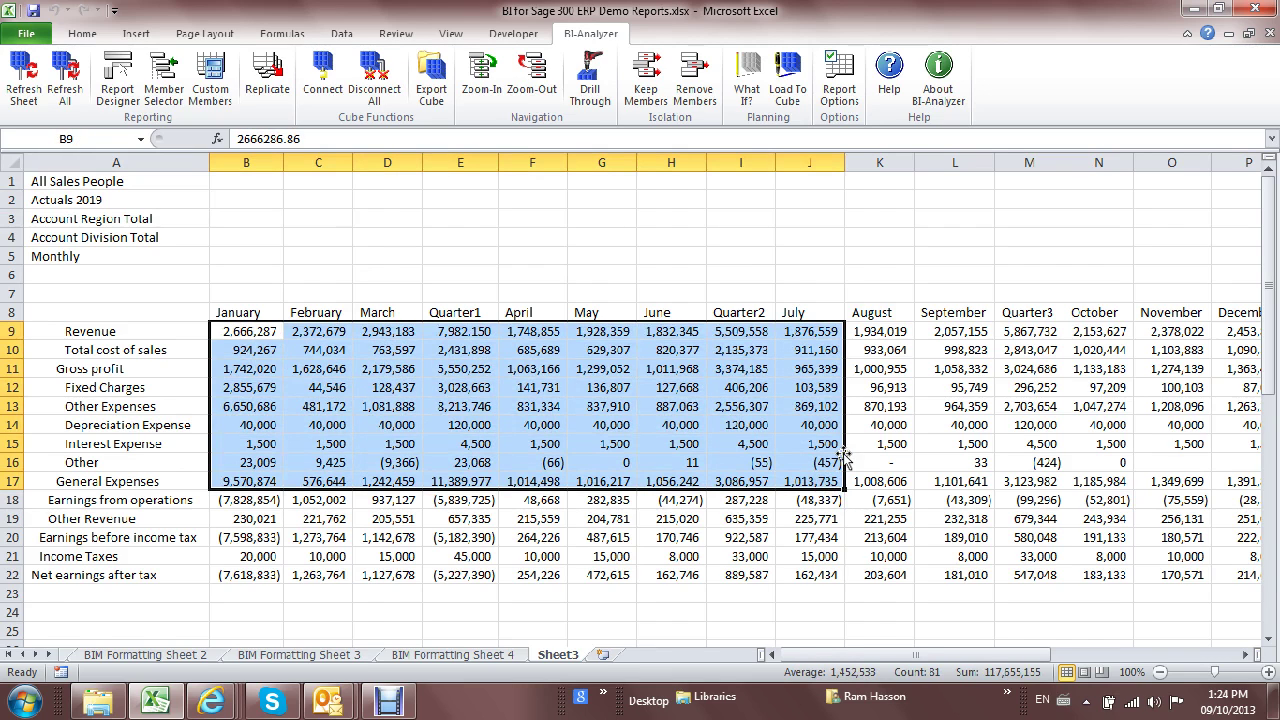
pyautogui.press('Delete')
pyautogui.click(668, 443)
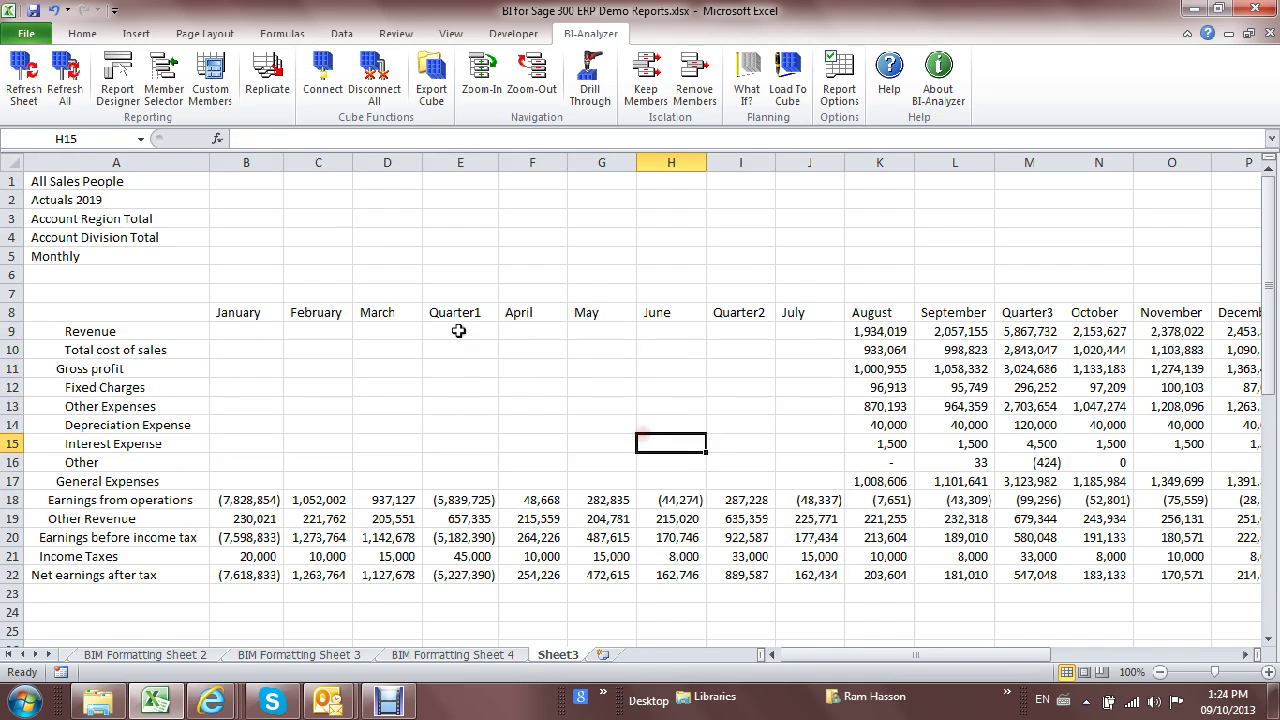
pyautogui.click(30, 92)
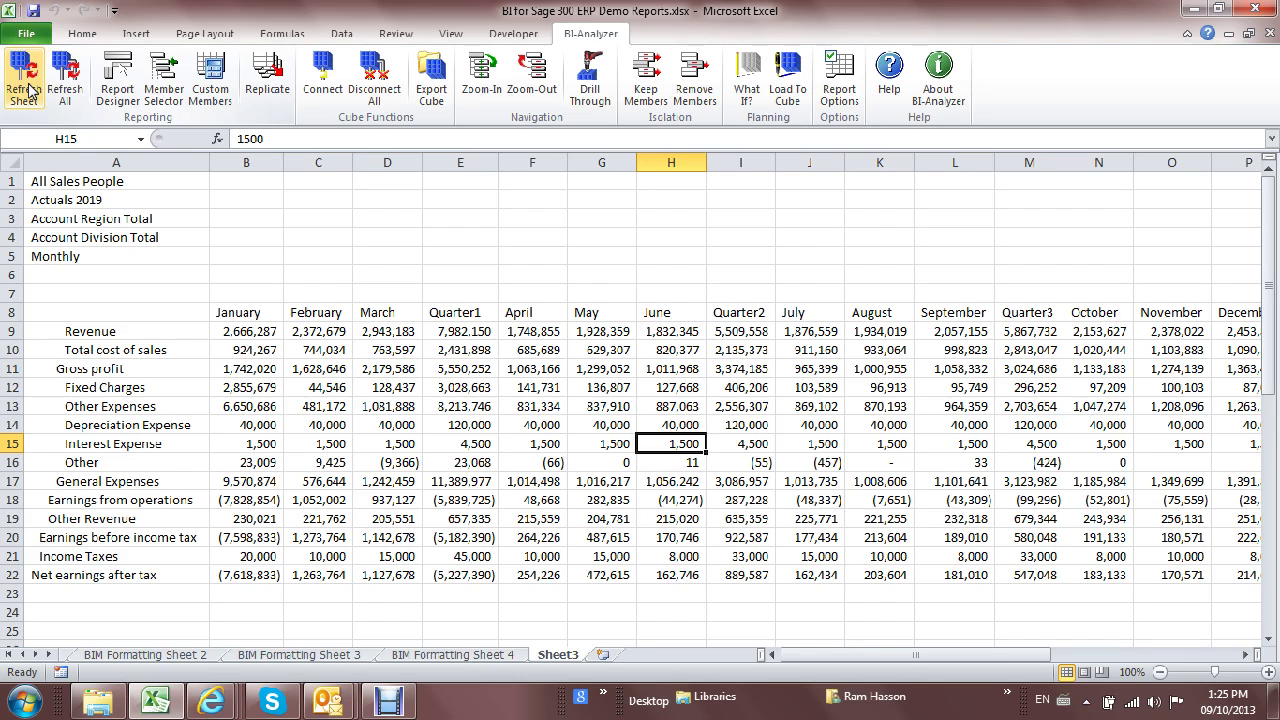
pyautogui.click(255, 333)
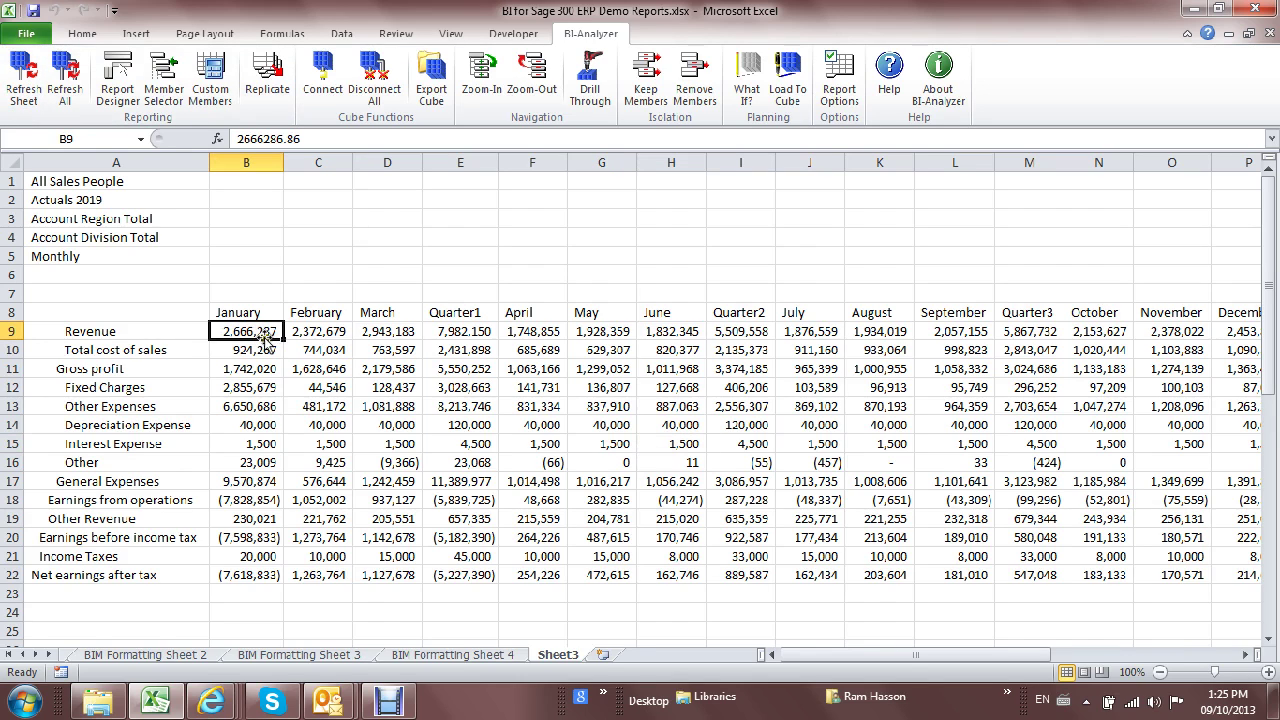
pyautogui.click(148, 331)
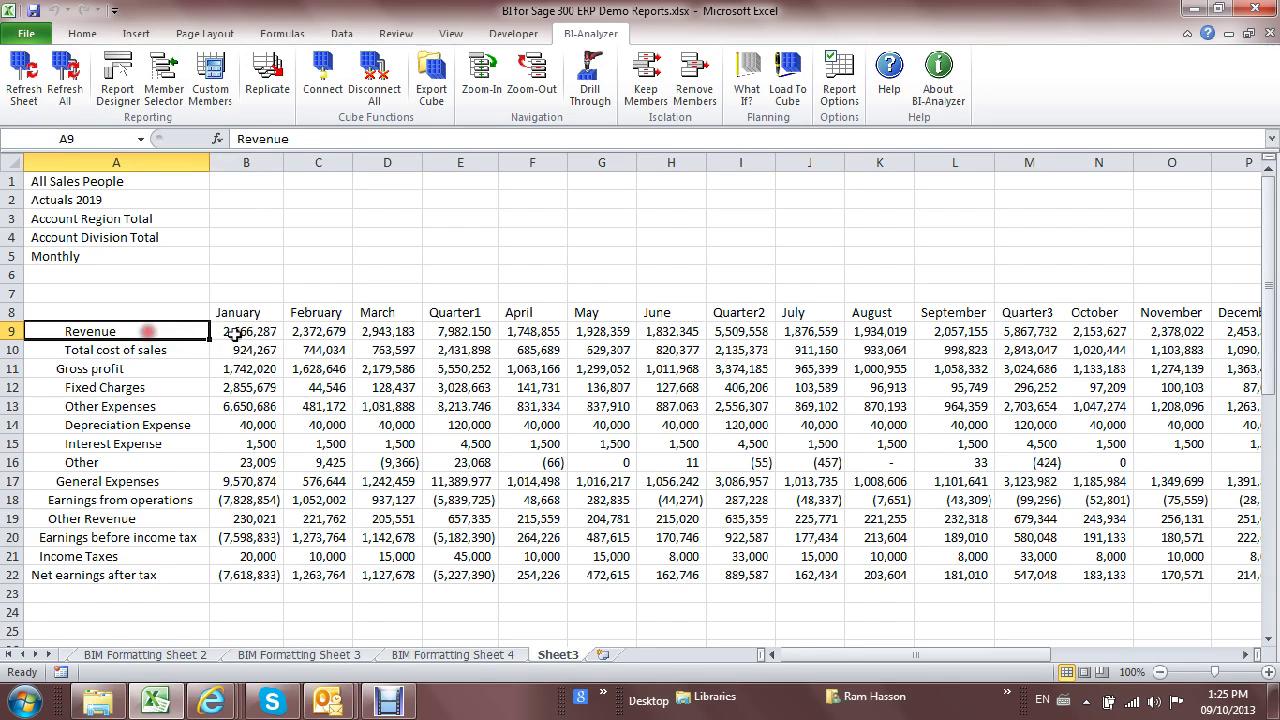
pyautogui.keyDown('ctrl'); pyautogui.click(248, 310); pyautogui.keyUp('ctrl')
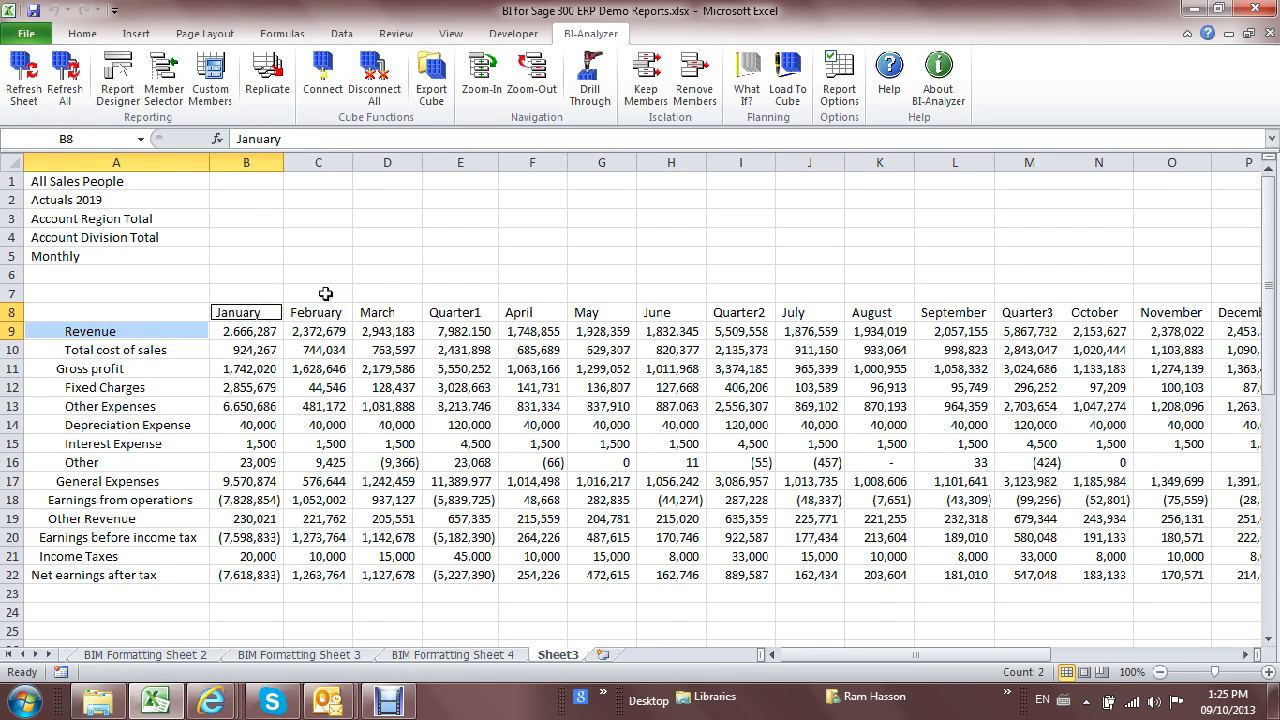
pyautogui.click(437, 276)
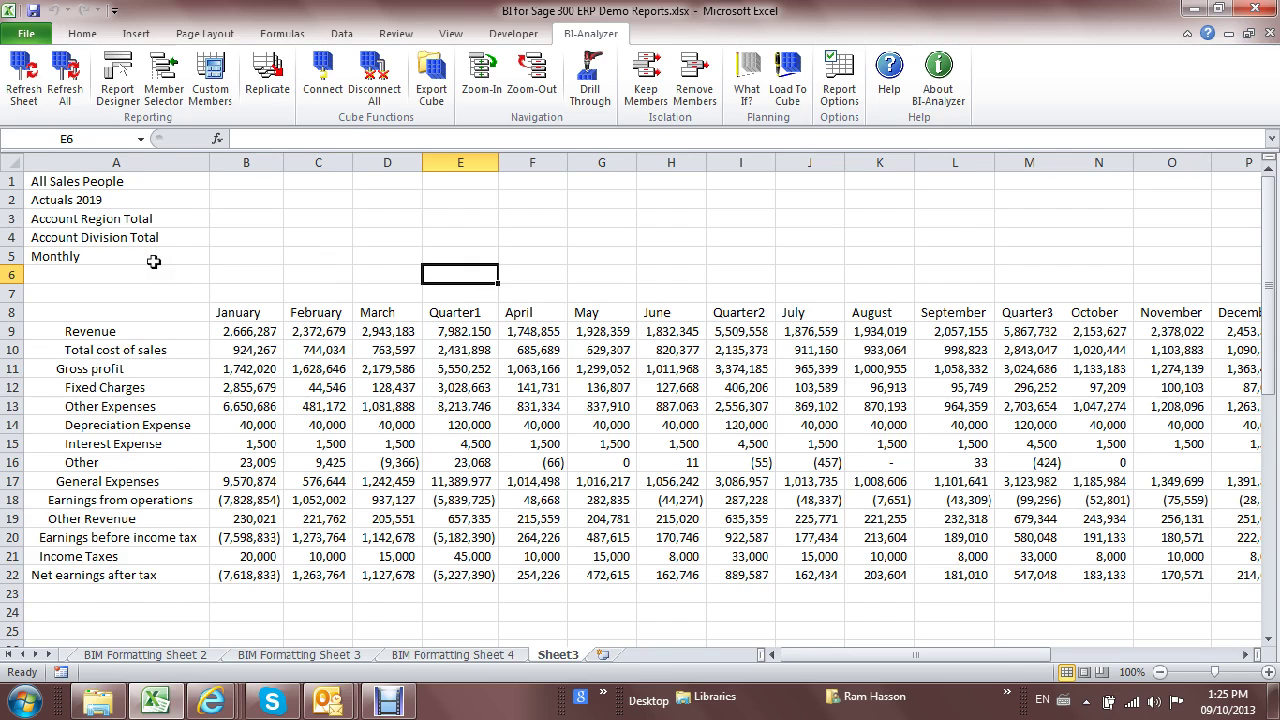
# - Change the Account Region header member from Account Region Total to Eastern
pyautogui.click(128, 222)
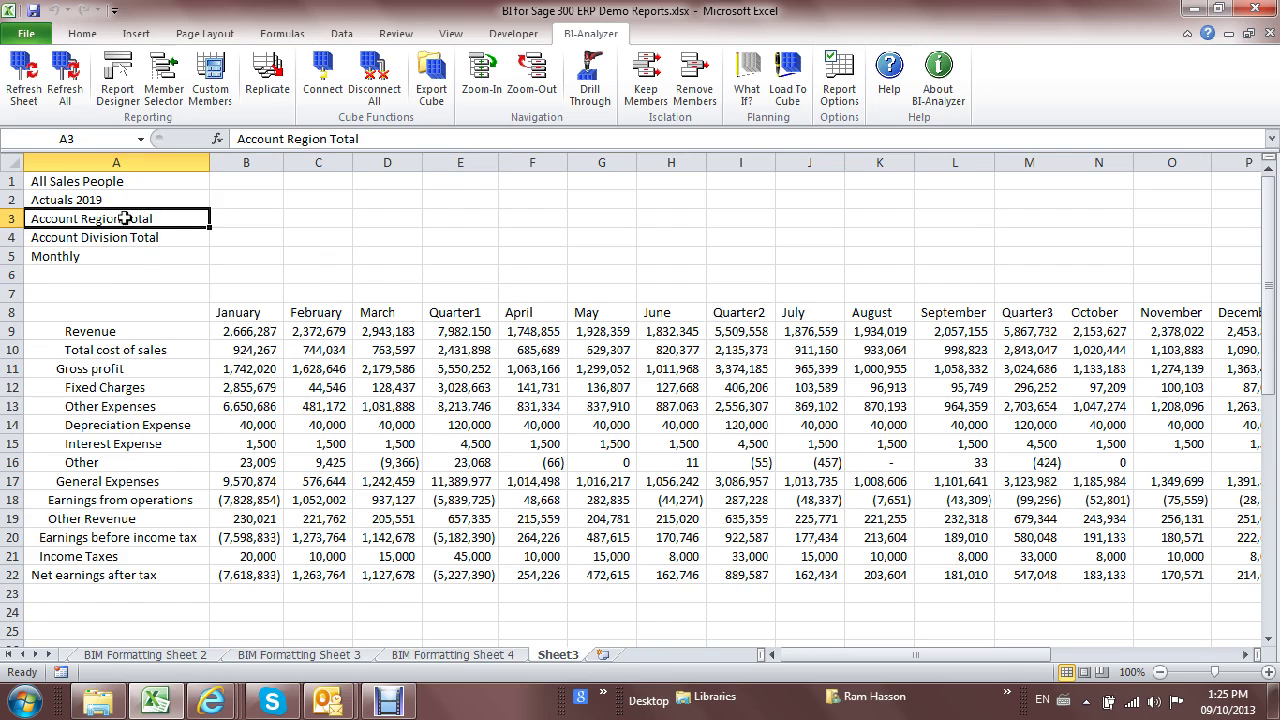
pyautogui.doubleClick(124, 218)
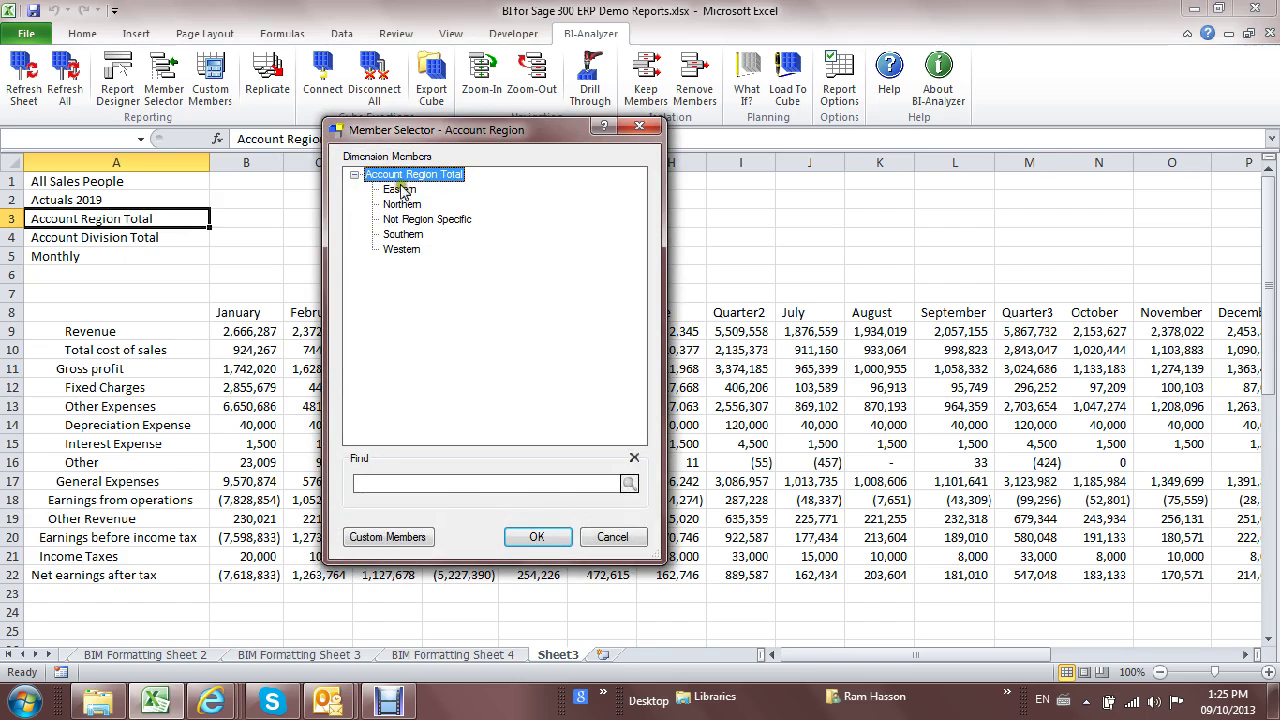
pyautogui.click(400, 189)
pyautogui.click(536, 537)
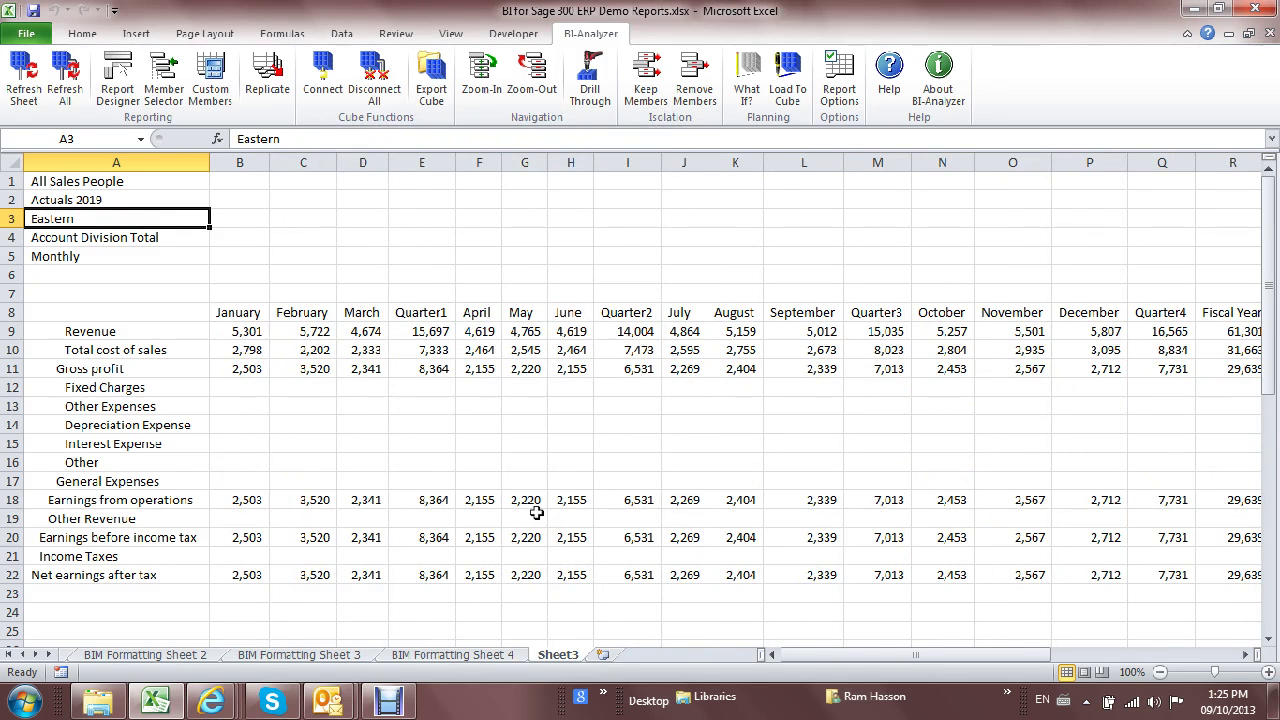
# - Zoom in on the Revenue row to list its individual sales accounts
pyautogui.doubleClick(172, 333)
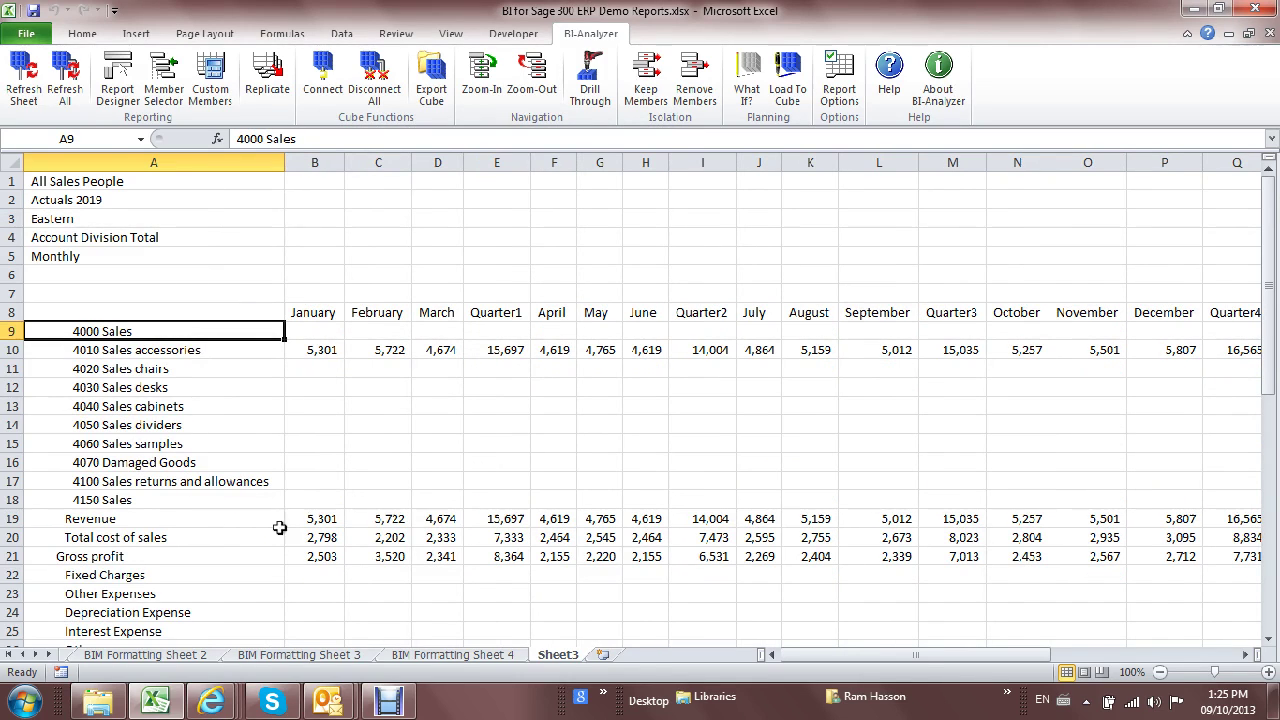
pyautogui.scroll(-2, 471, 463)
pyautogui.scroll(2, 471, 460)
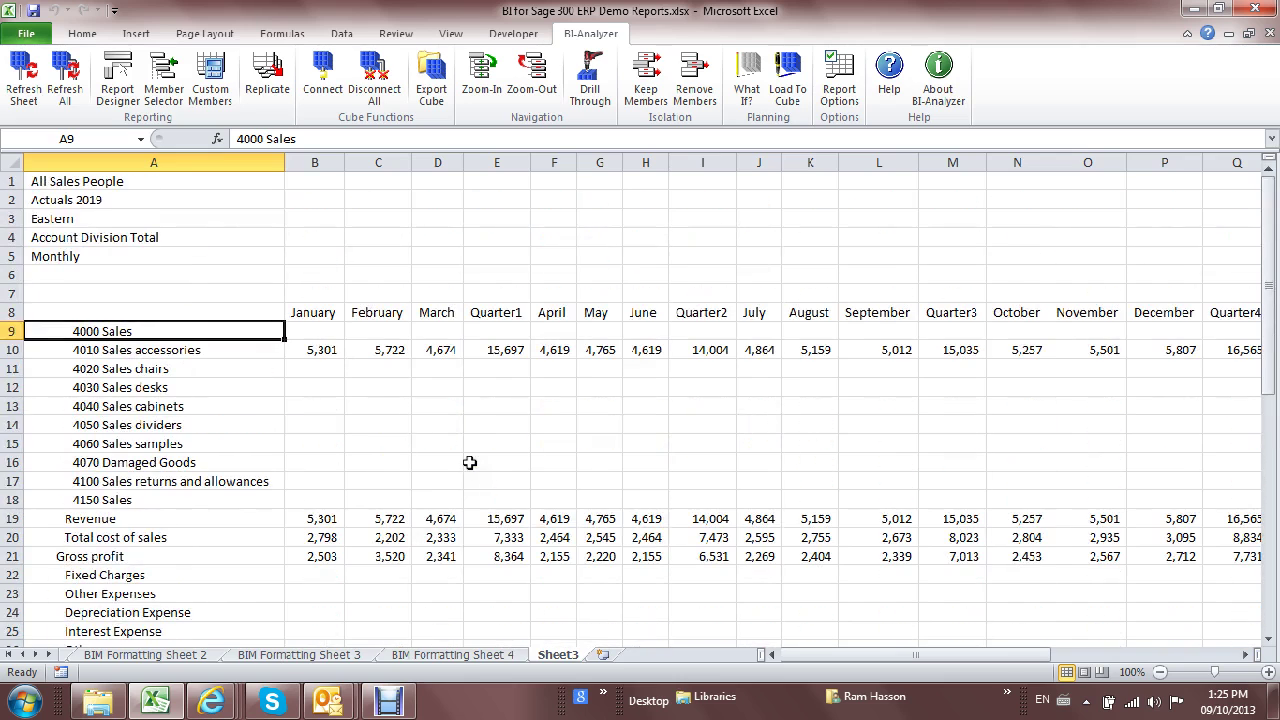
# - Set the Account Region header member back to Account Region Total
pyautogui.doubleClick(193, 218)
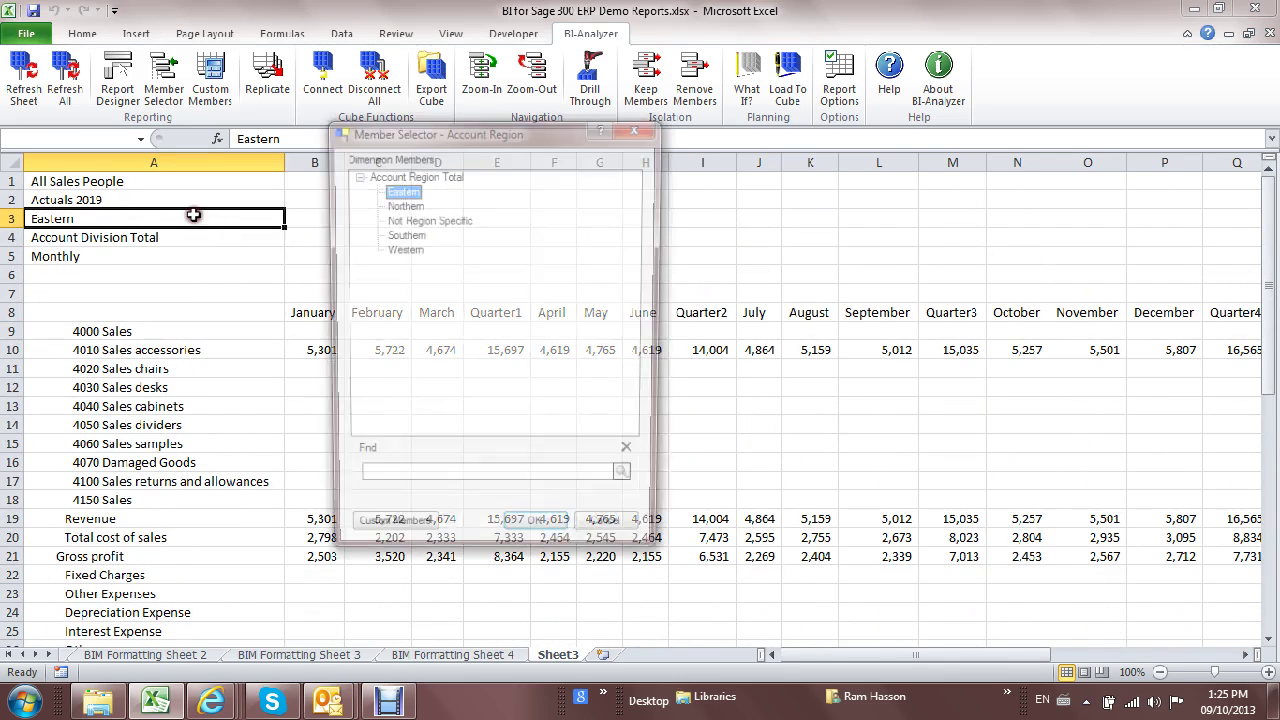
pyautogui.click(430, 176)
pyautogui.doubleClick(430, 176)
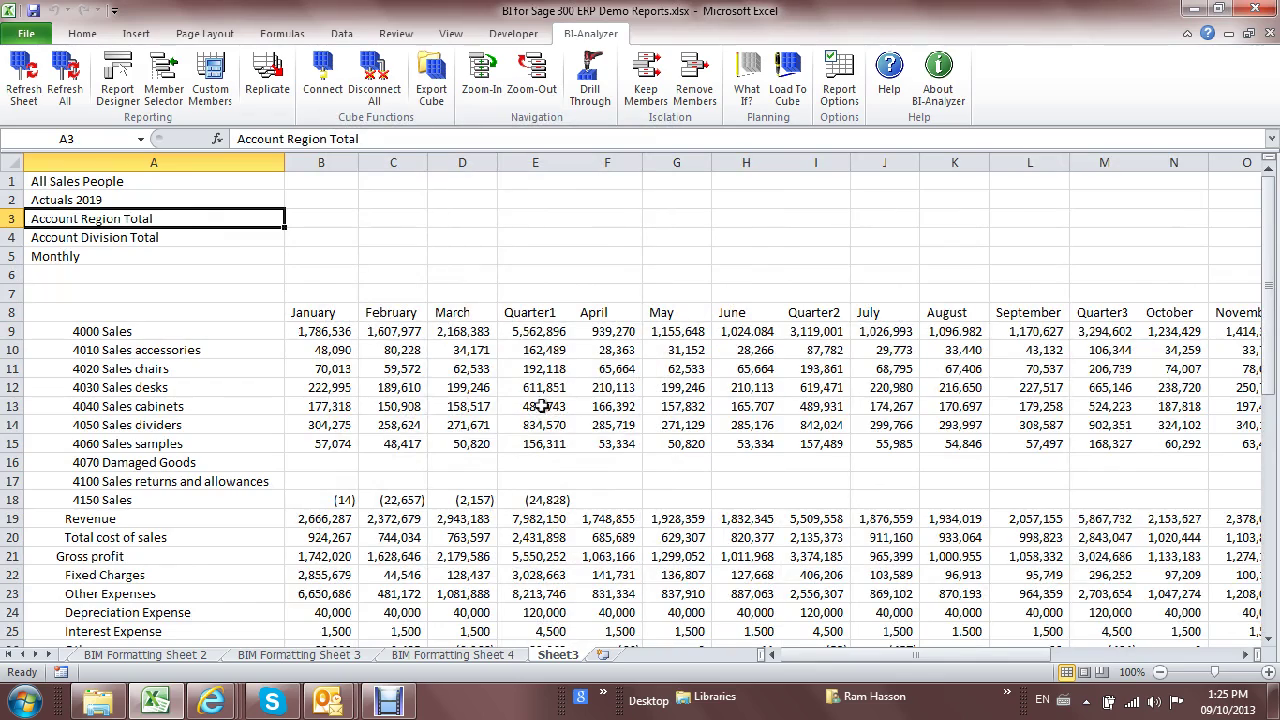
# - Drill through the March General Expenses value, limiting returned rows to a maximum of 1000 starting from row 1
pyautogui.scroll(-2, 527, 380)
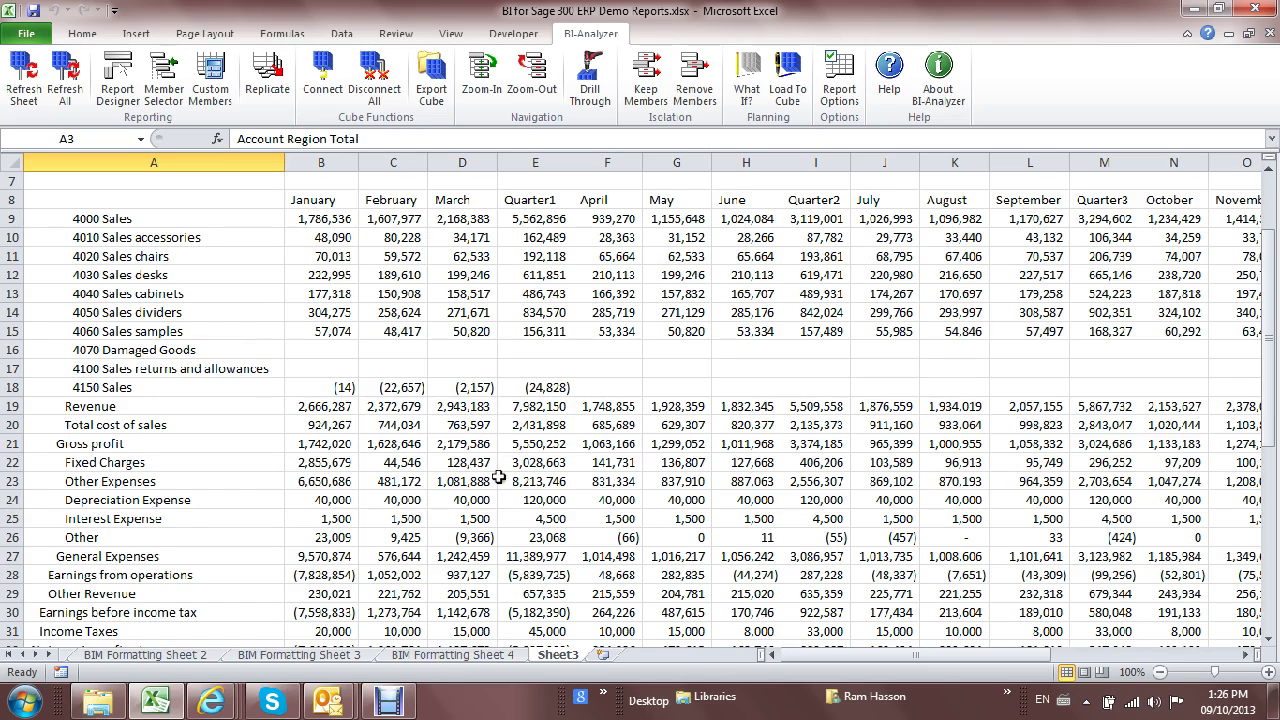
pyautogui.click(478, 557)
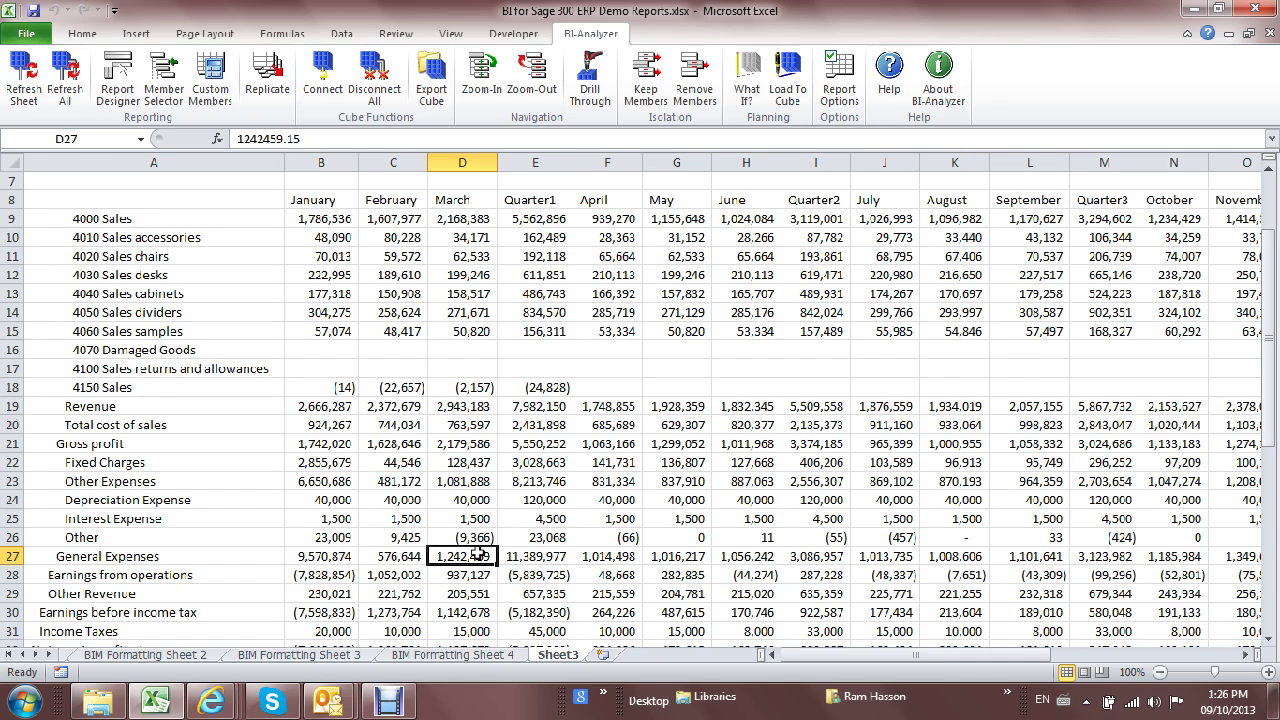
pyautogui.click(212, 556)
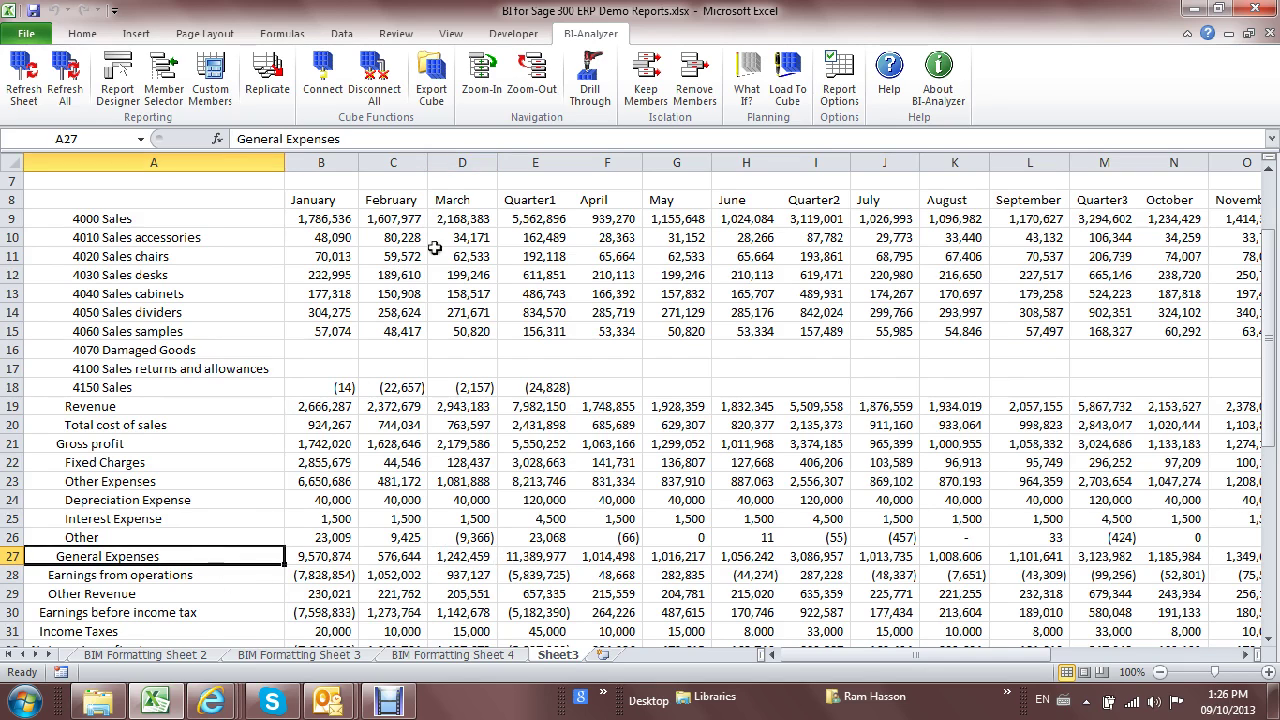
pyautogui.click(463, 200)
pyautogui.click(466, 556)
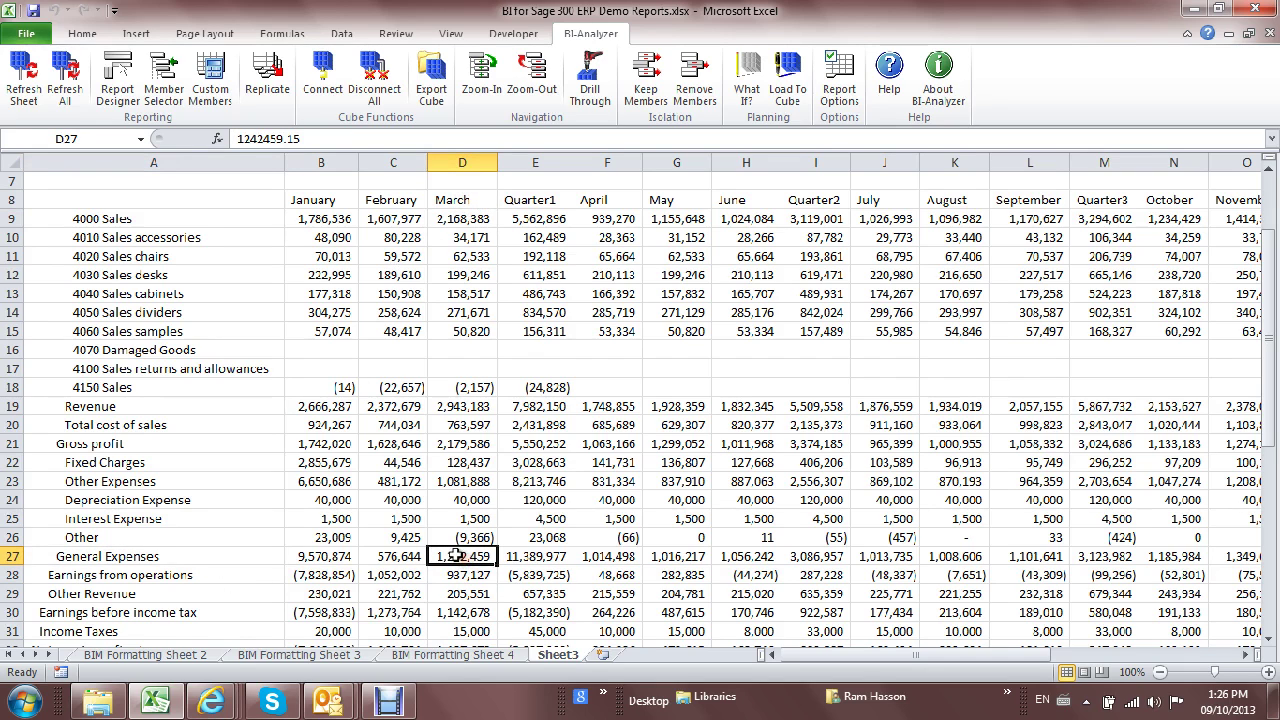
pyautogui.doubleClick(466, 556)
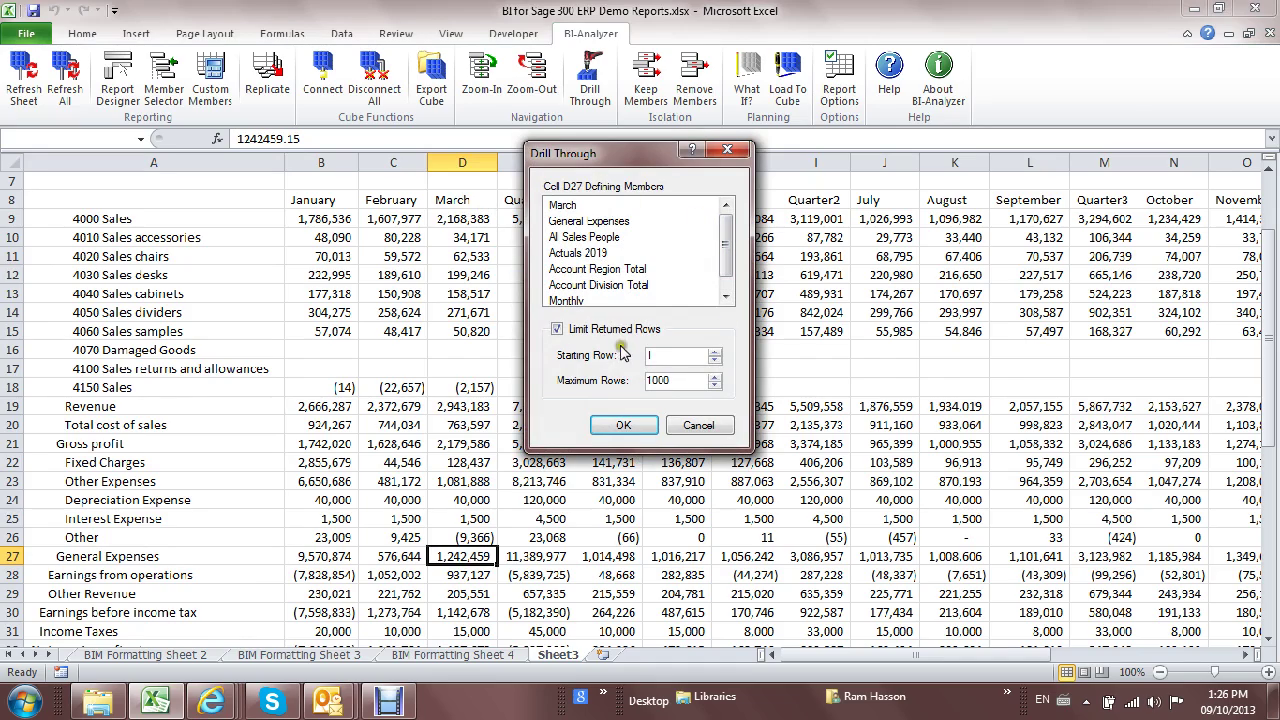
pyautogui.click(623, 425)
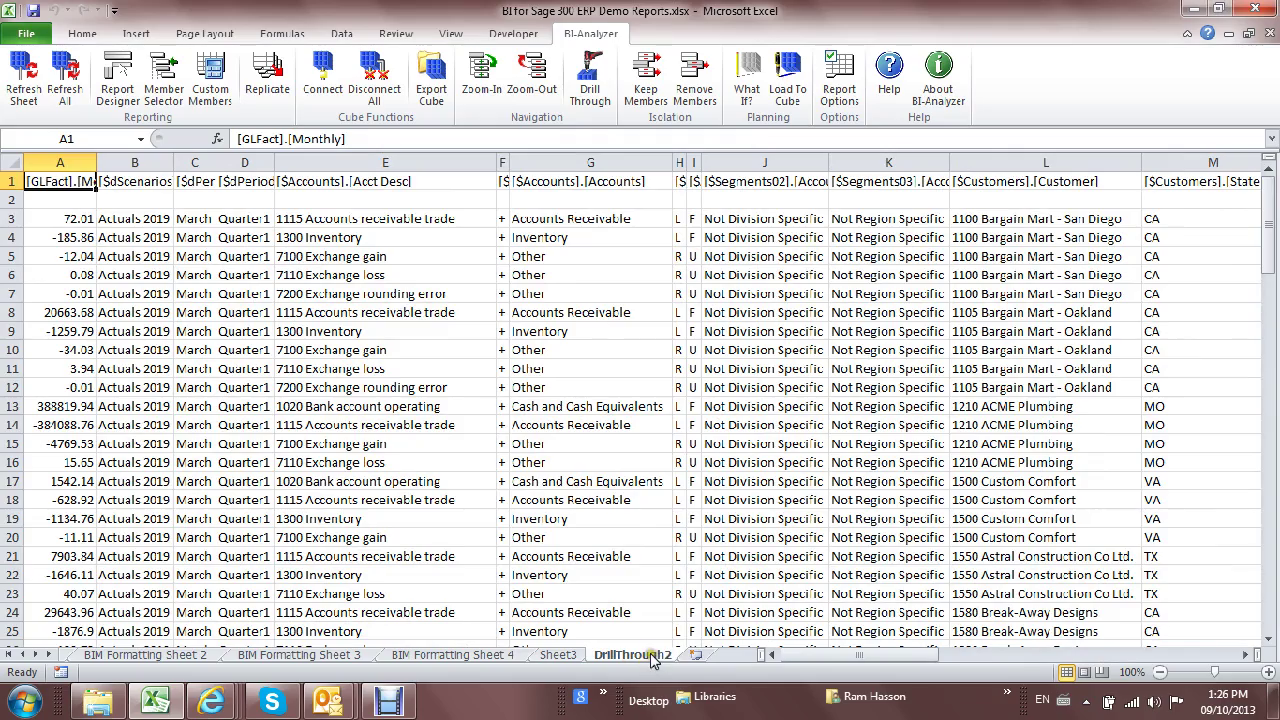
# - Examine the drill-through transaction records for March General Expenses, and return to the report on Sheet3
pyautogui.scroll(-3, 548, 517)
pyautogui.scroll(-16, 548, 517)
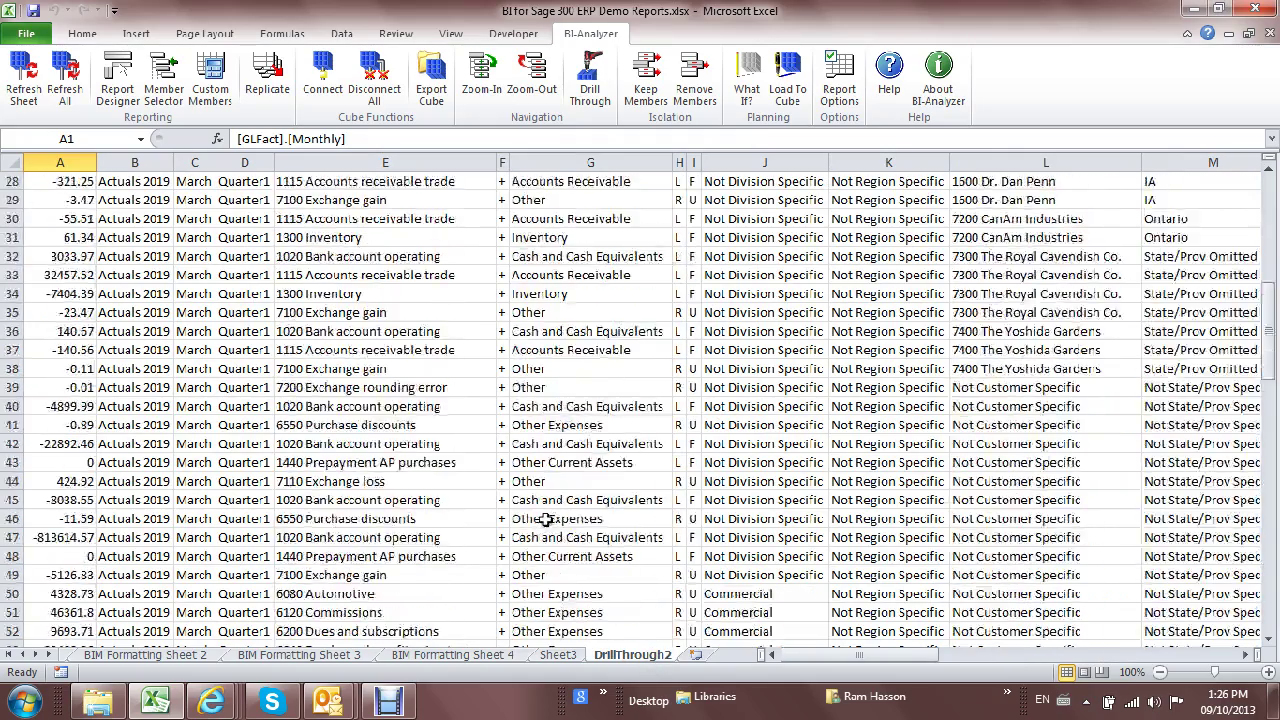
pyautogui.scroll(8, 541, 530)
pyautogui.scroll(11, 541, 530)
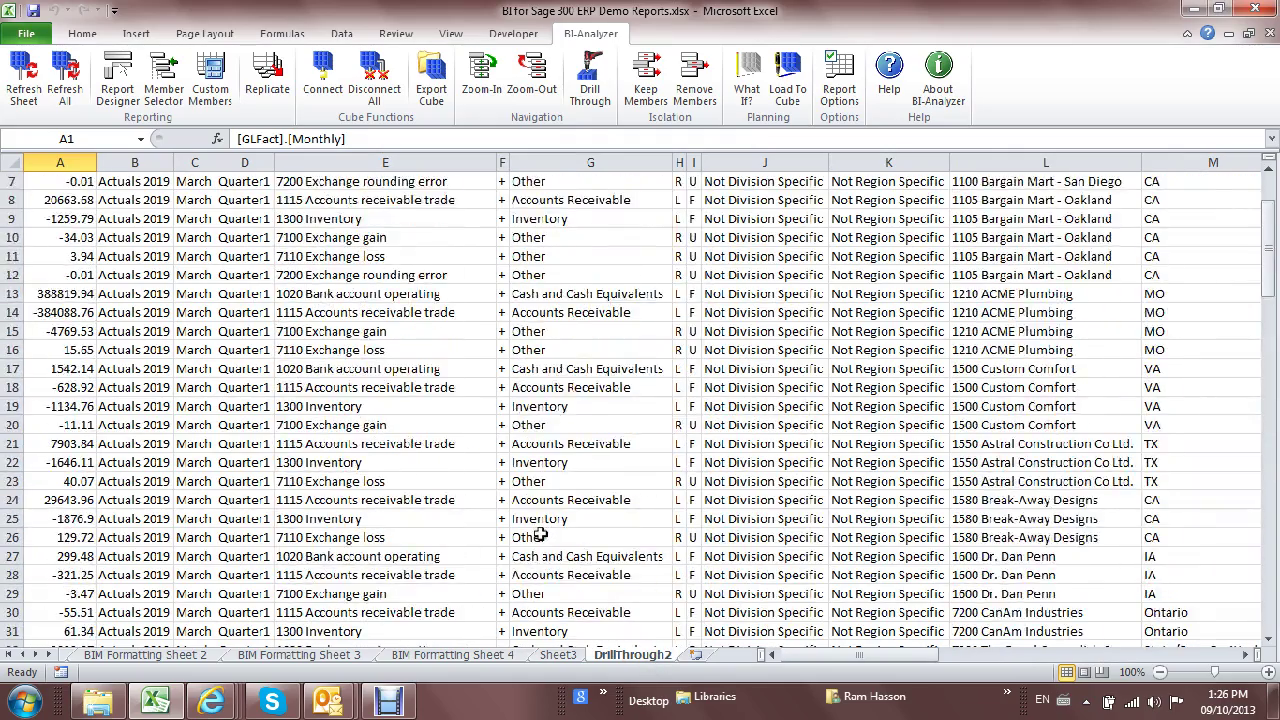
pyautogui.moveTo(880, 654); pyautogui.dragTo(835, 658)
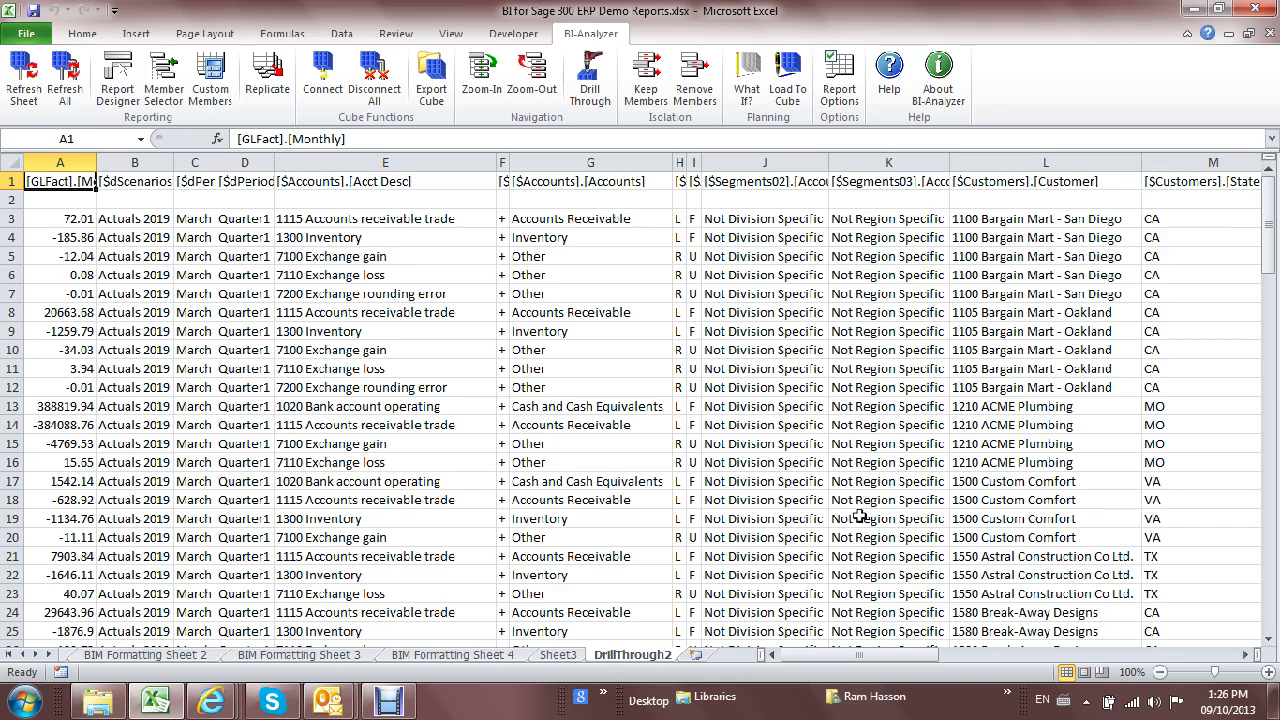
pyautogui.click(565, 655)
pyautogui.scroll(2, 680, 435)
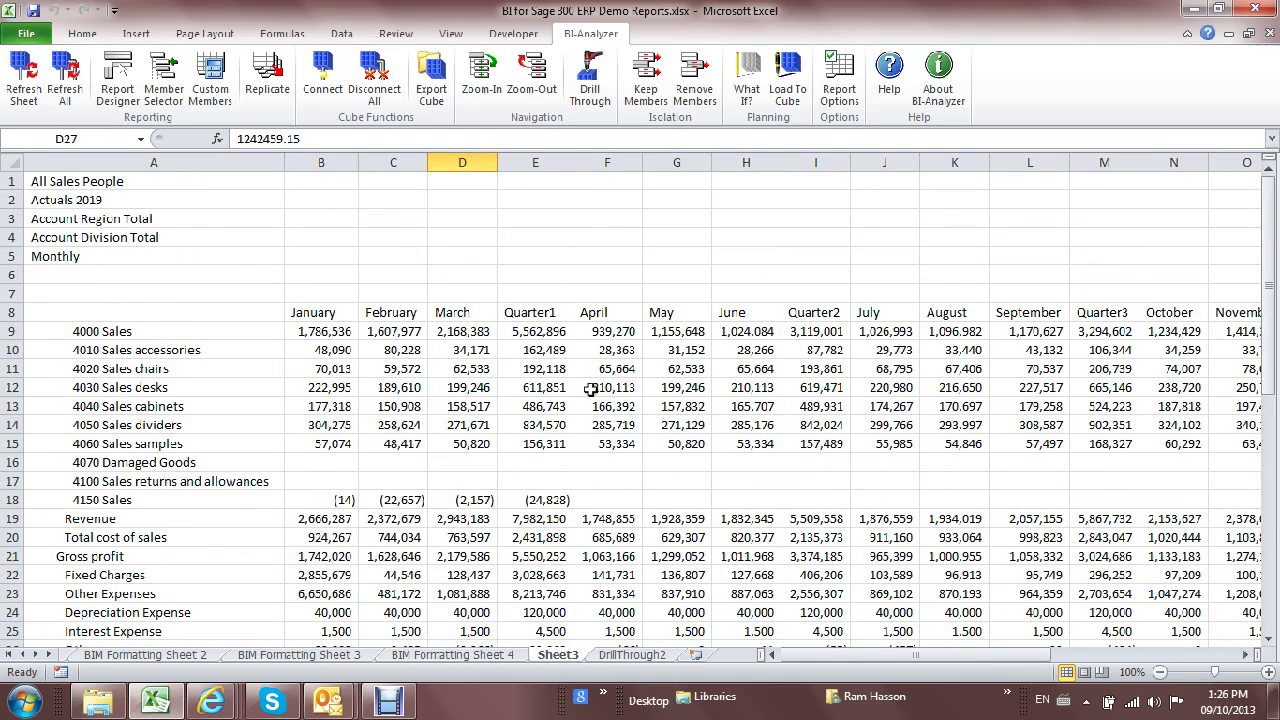
# - Move Periods to the headers and Account Division to the columns, and expand Account Division Total into its divisions
pyautogui.click(117, 80)
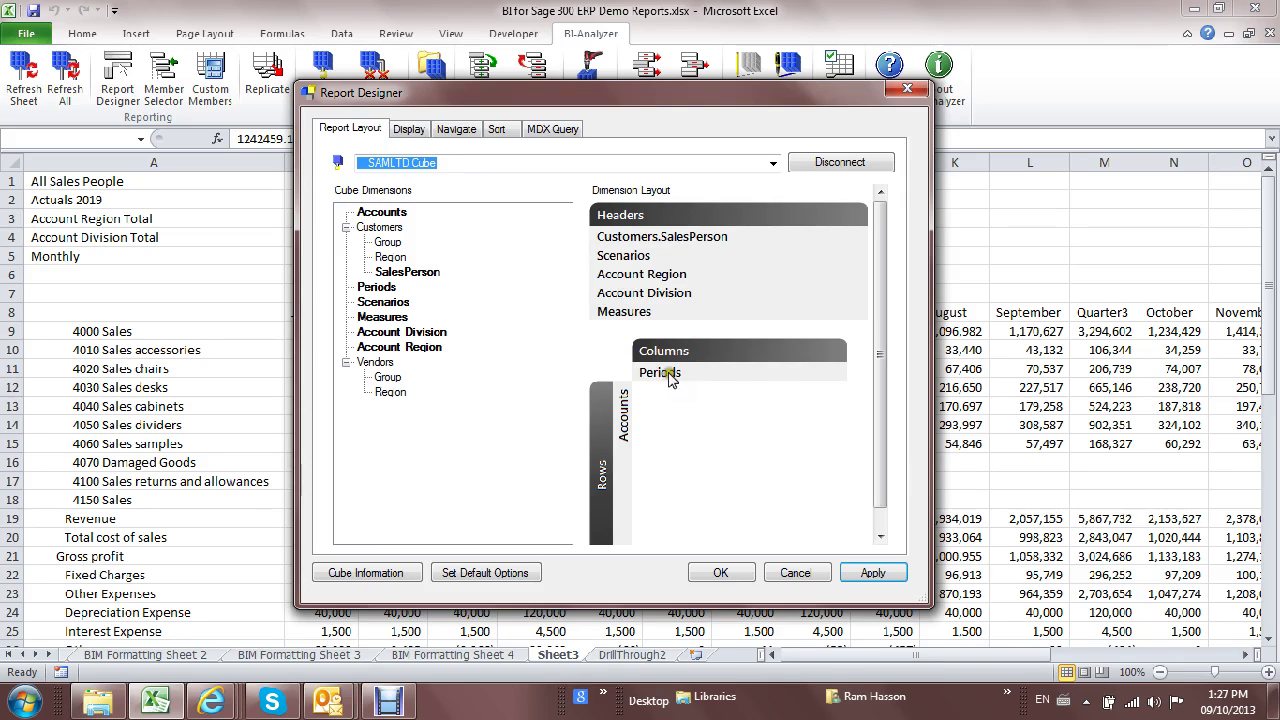
pyautogui.moveTo(662, 372); pyautogui.dragTo(618, 252)
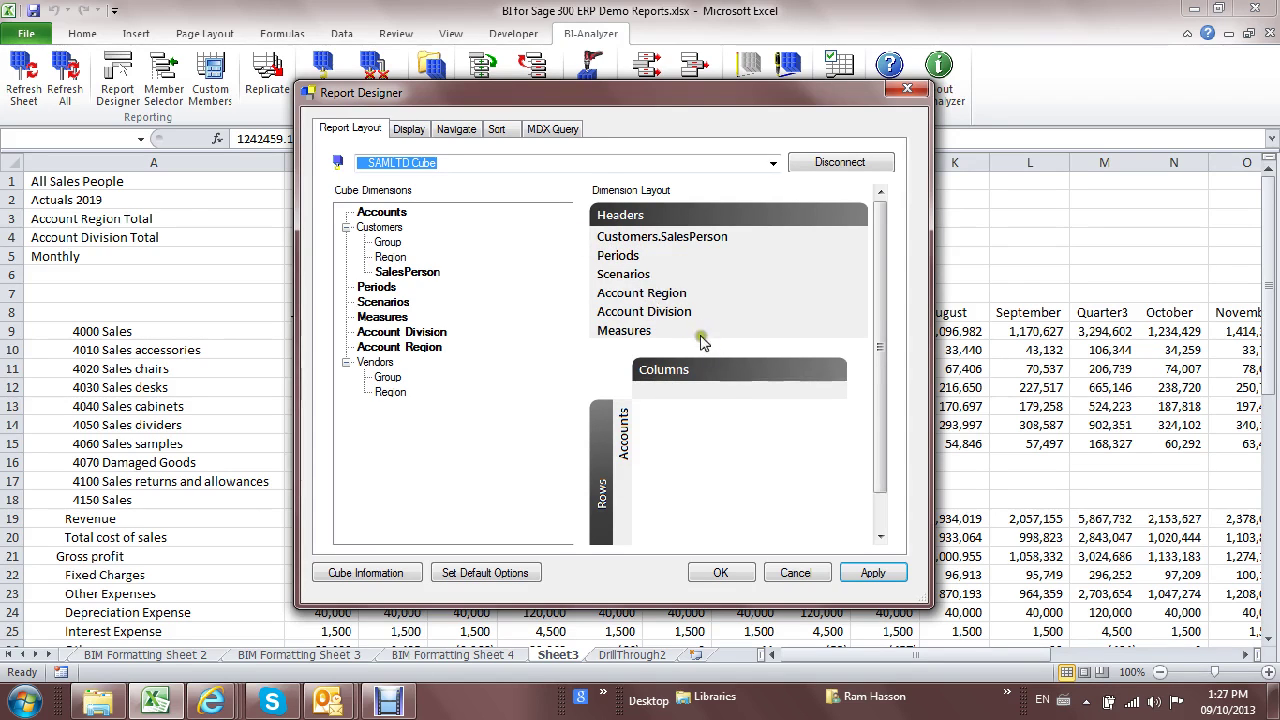
pyautogui.moveTo(706, 340); pyautogui.dragTo(674, 390)
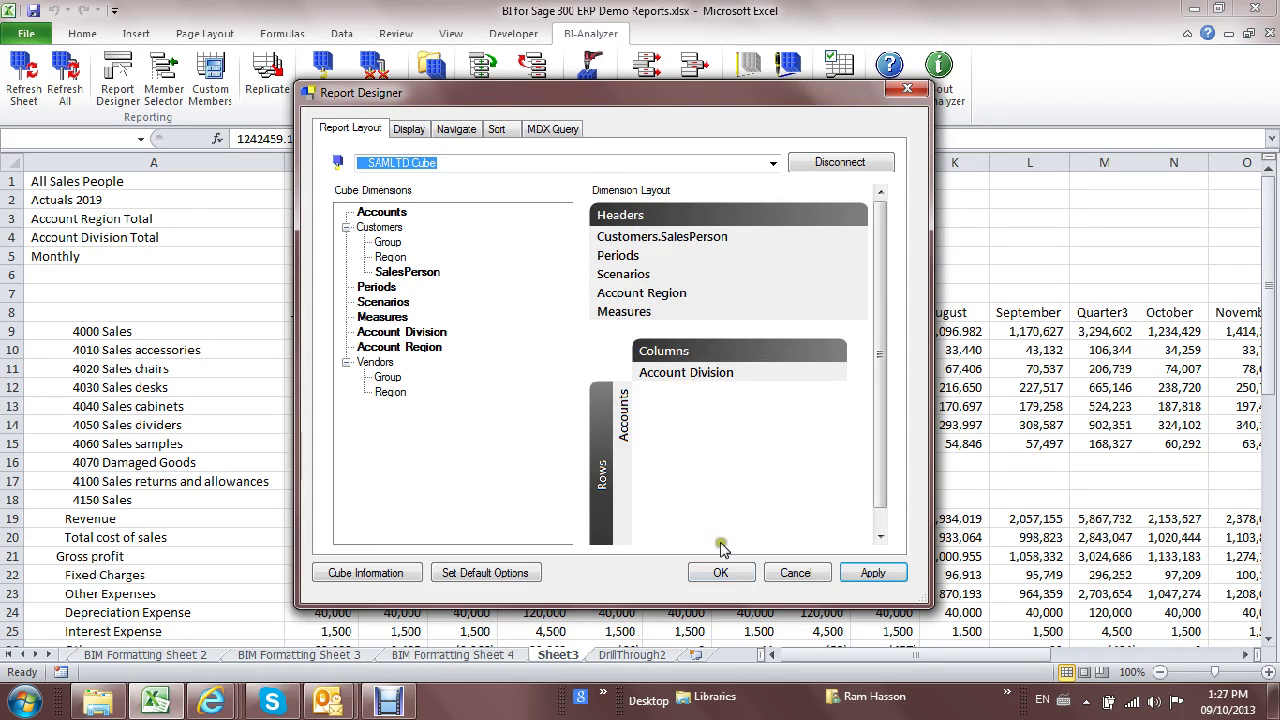
pyautogui.click(721, 573)
pyautogui.scroll(5, 625, 495)
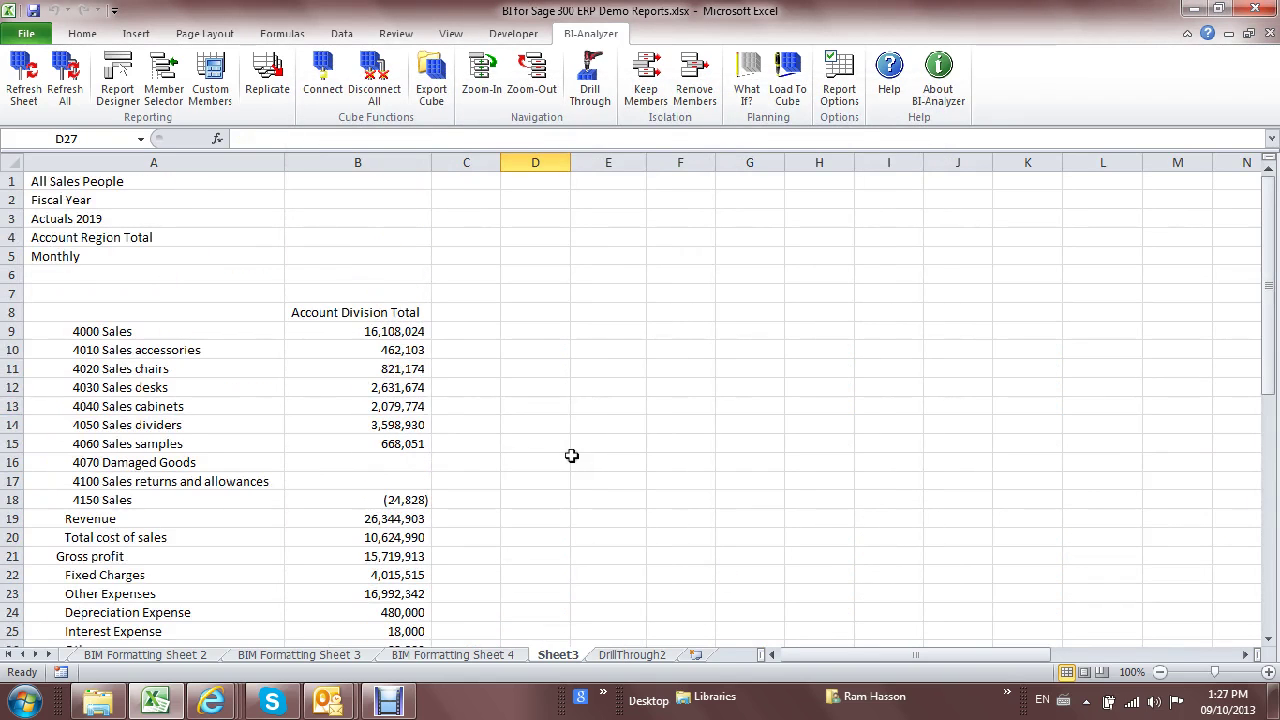
pyautogui.click(383, 312)
pyautogui.doubleClick(368, 314)
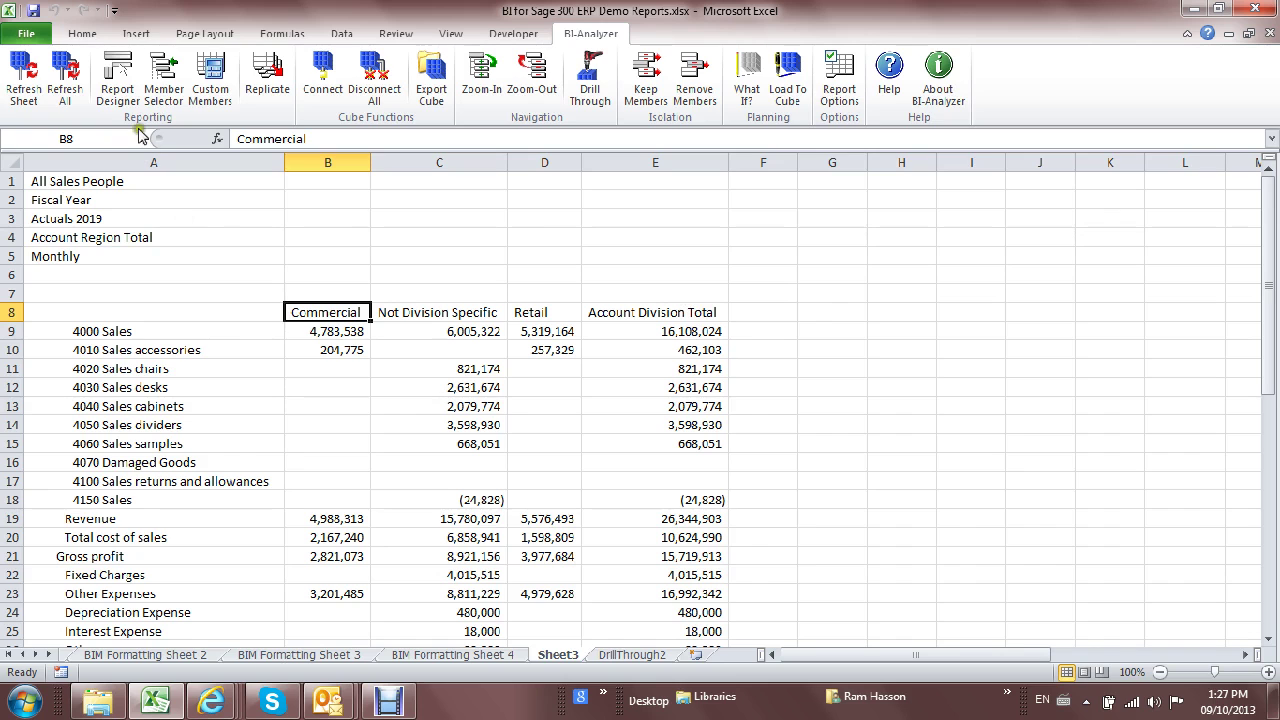
# - Move the Scenarios dimension from the headers to the columns, nested beneath Account Division
pyautogui.click(118, 90)
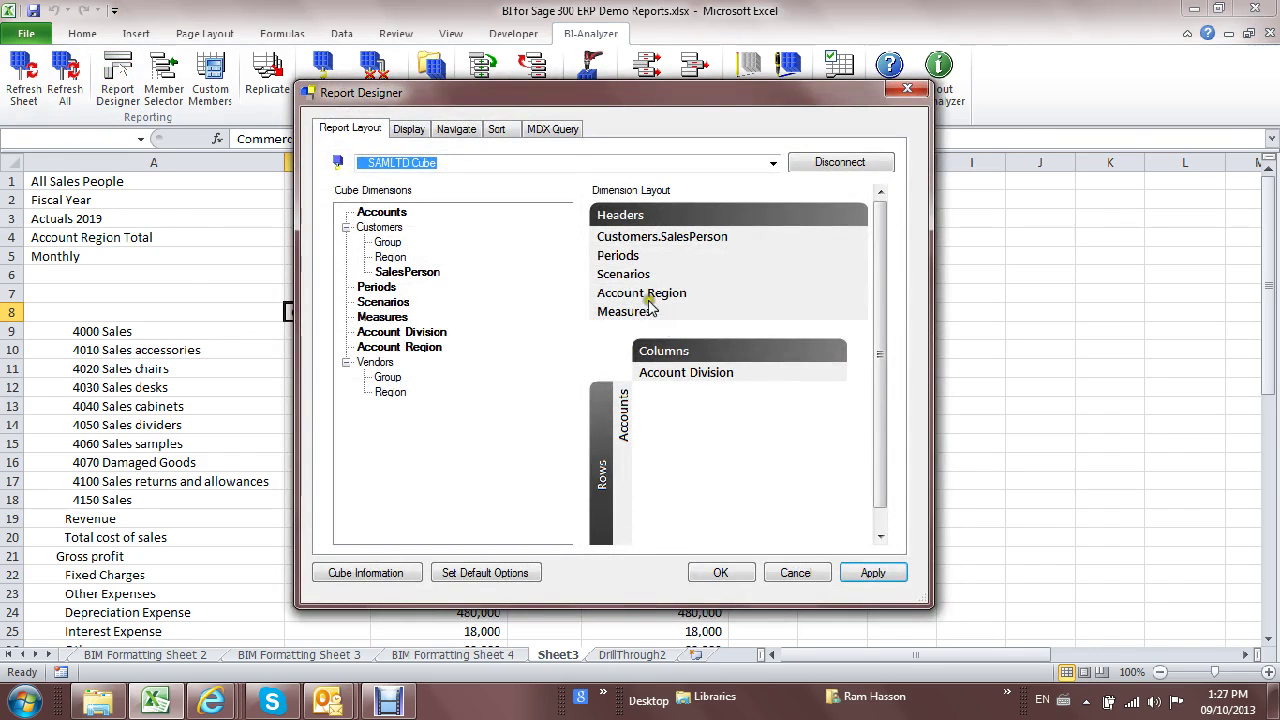
pyautogui.click(663, 300)
pyautogui.moveTo(663, 302); pyautogui.dragTo(677, 377)
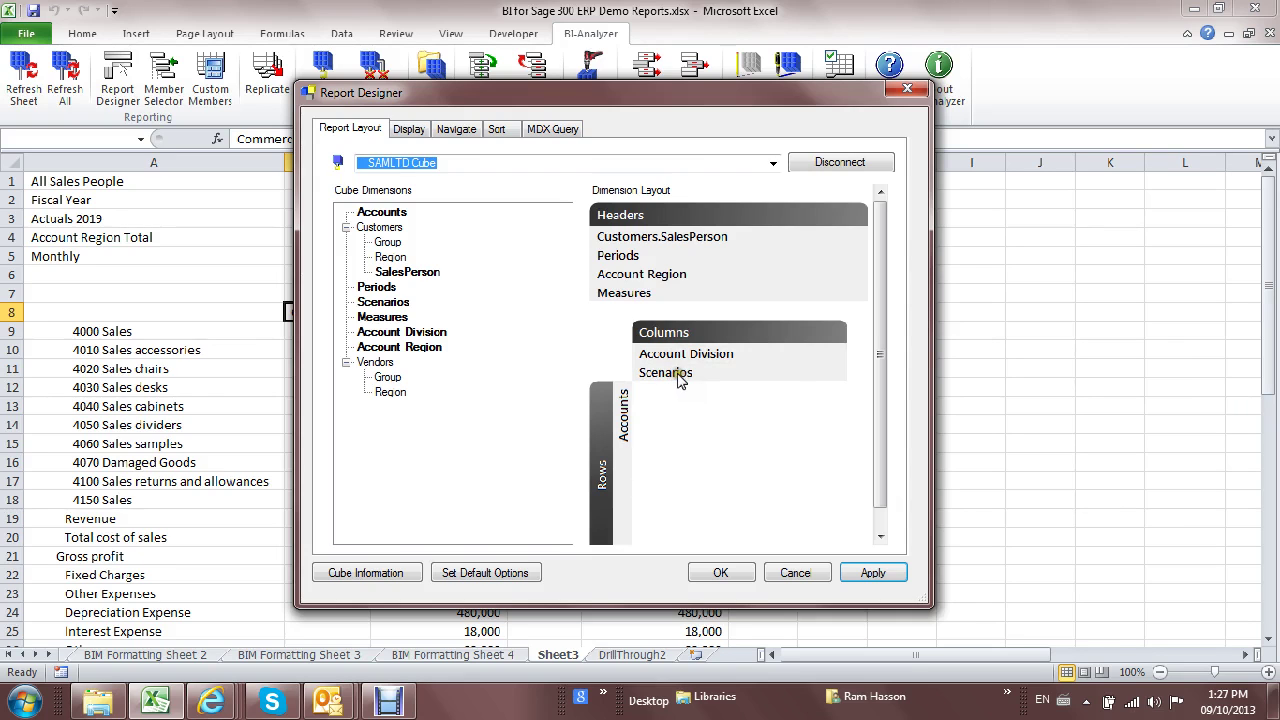
# - Replace the selected Scenarios member with Actuals 2020, Budget 1 2020 and Actuals 2020 B(W) Budget 1 2020, and rebuild the report
pyautogui.doubleClick(677, 377)
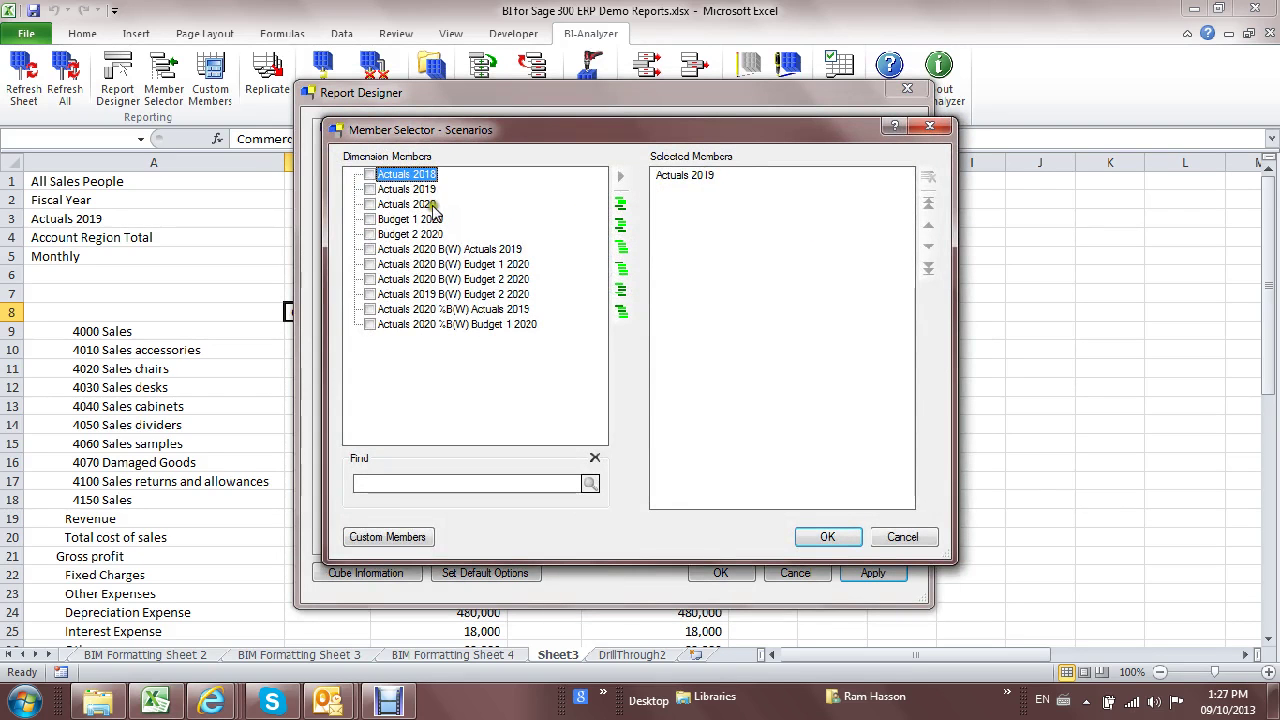
pyautogui.moveTo(677, 180); pyautogui.dragTo(523, 172)
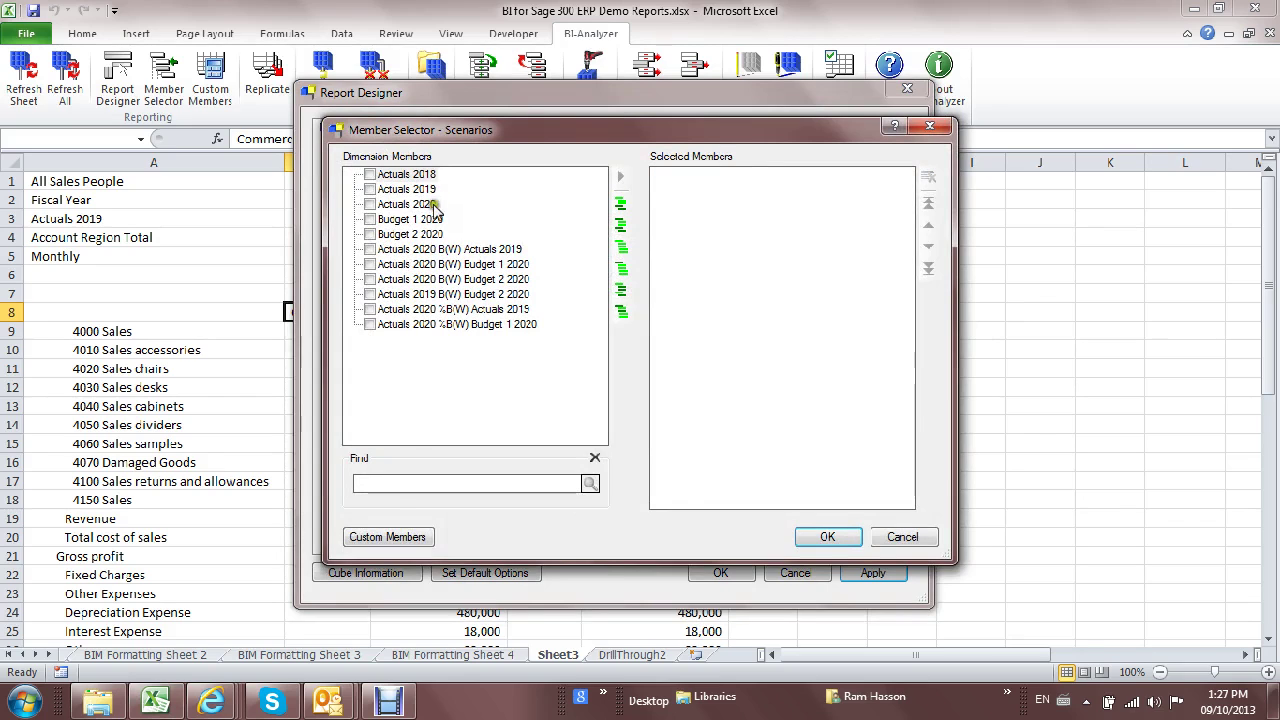
pyautogui.moveTo(407, 204); pyautogui.dragTo(702, 198)
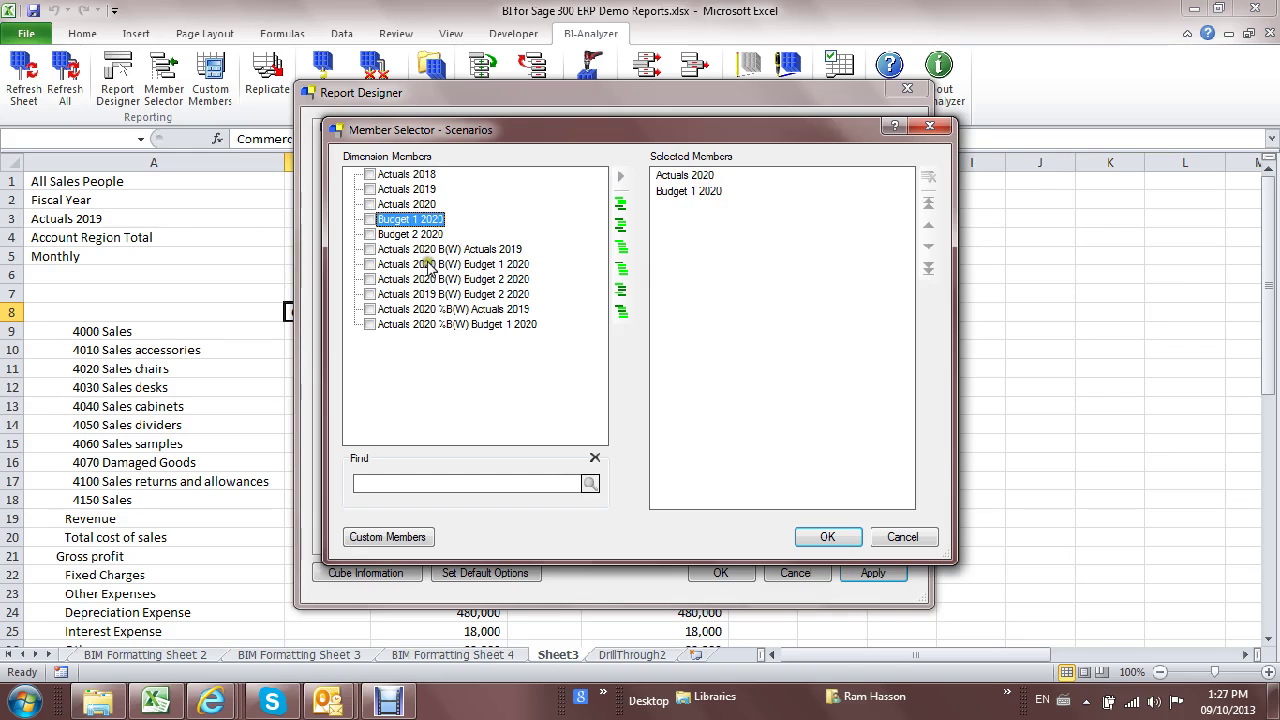
pyautogui.moveTo(478, 264); pyautogui.dragTo(707, 214)
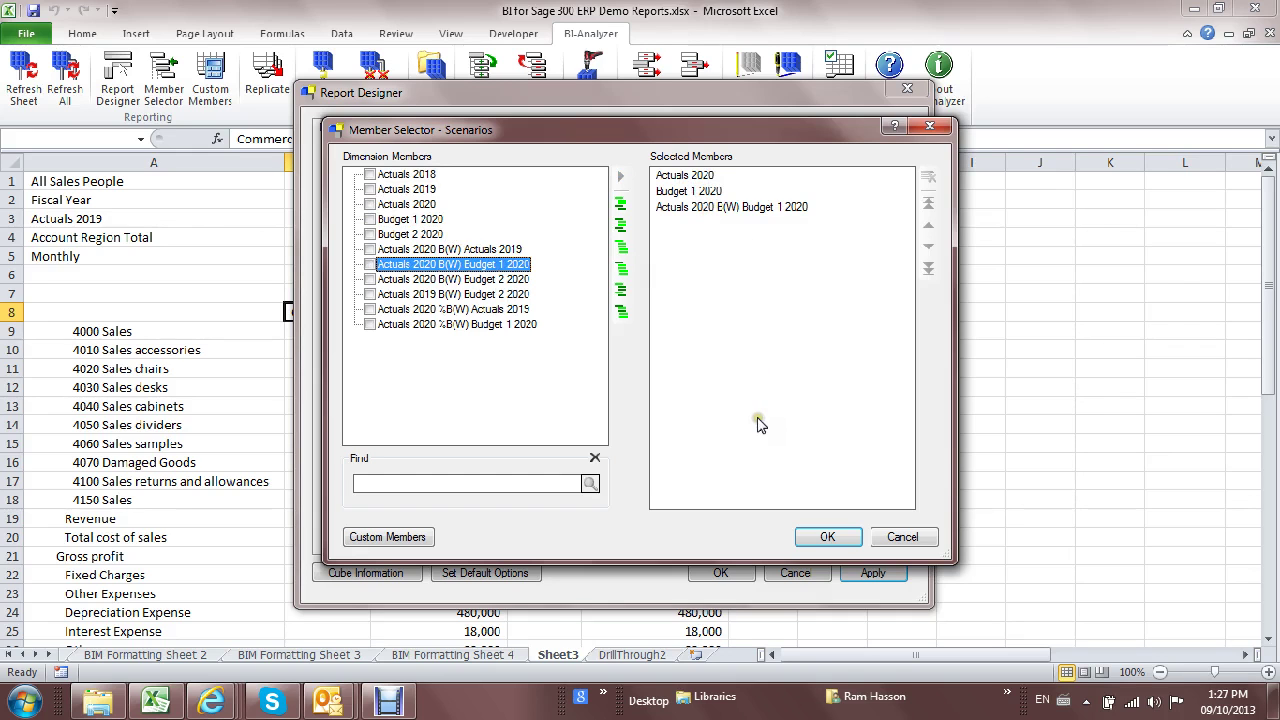
pyautogui.click(827, 537)
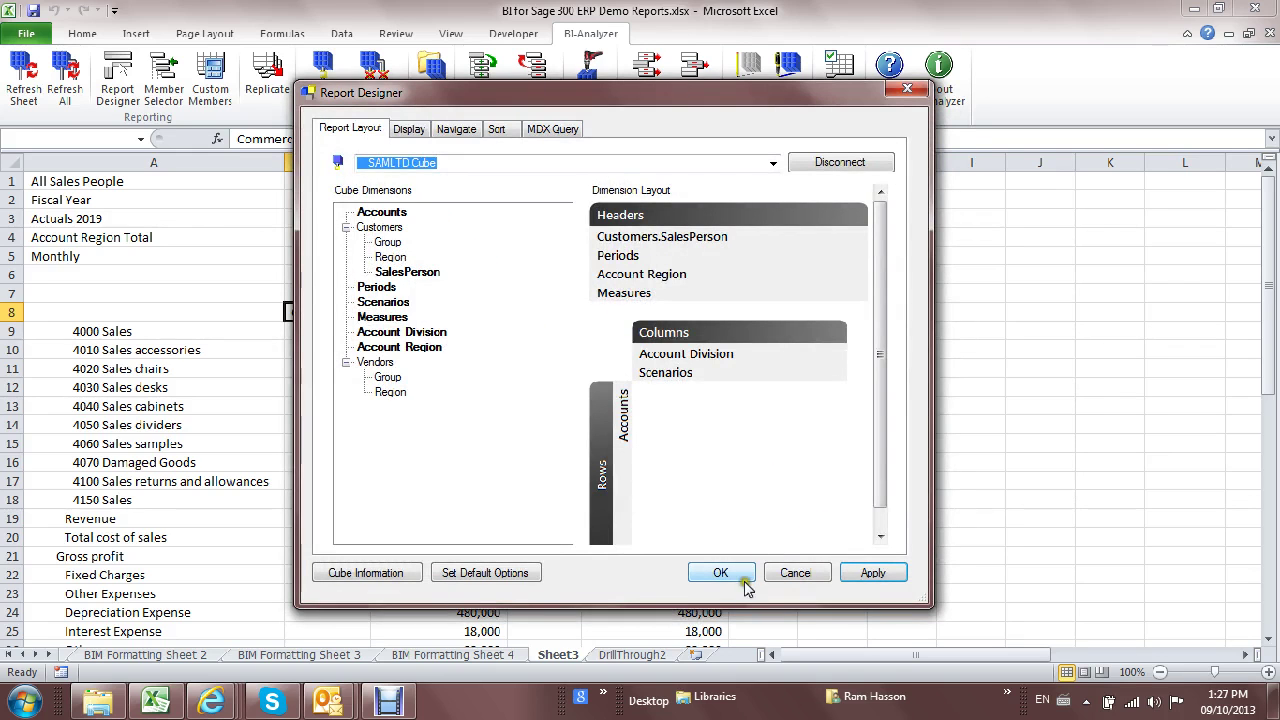
pyautogui.click(726, 573)
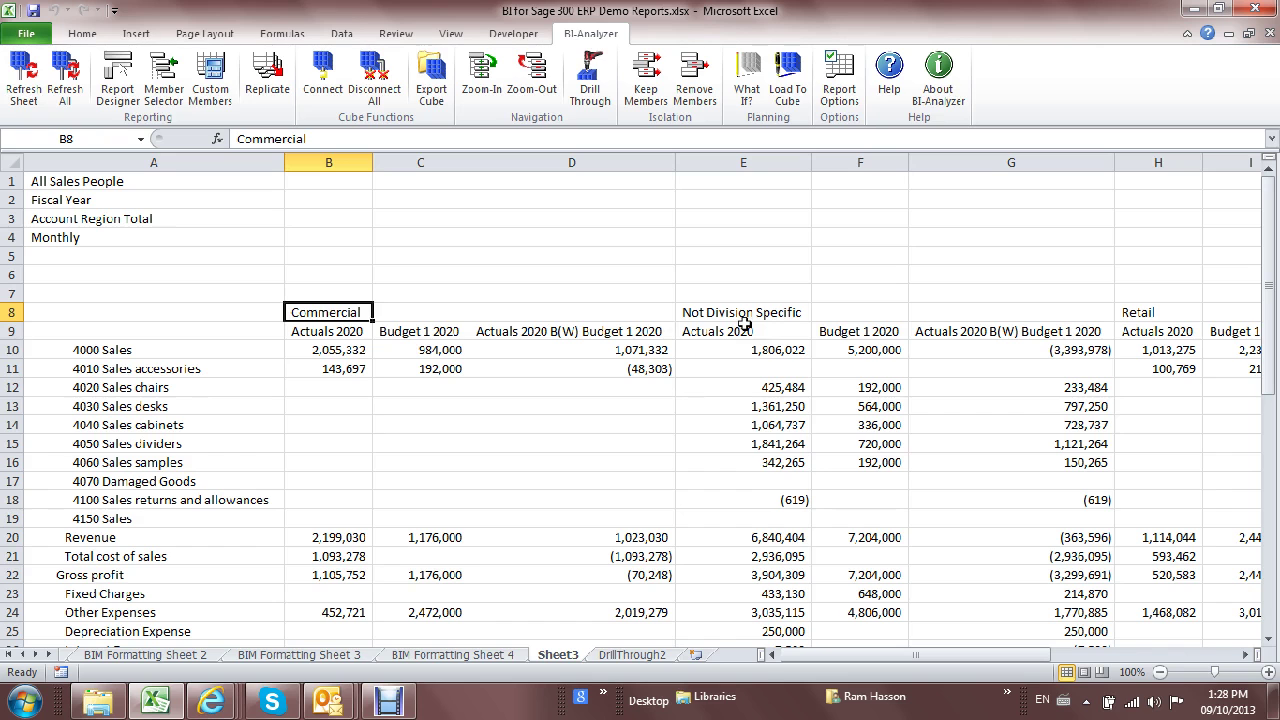
pyautogui.click(118, 78)
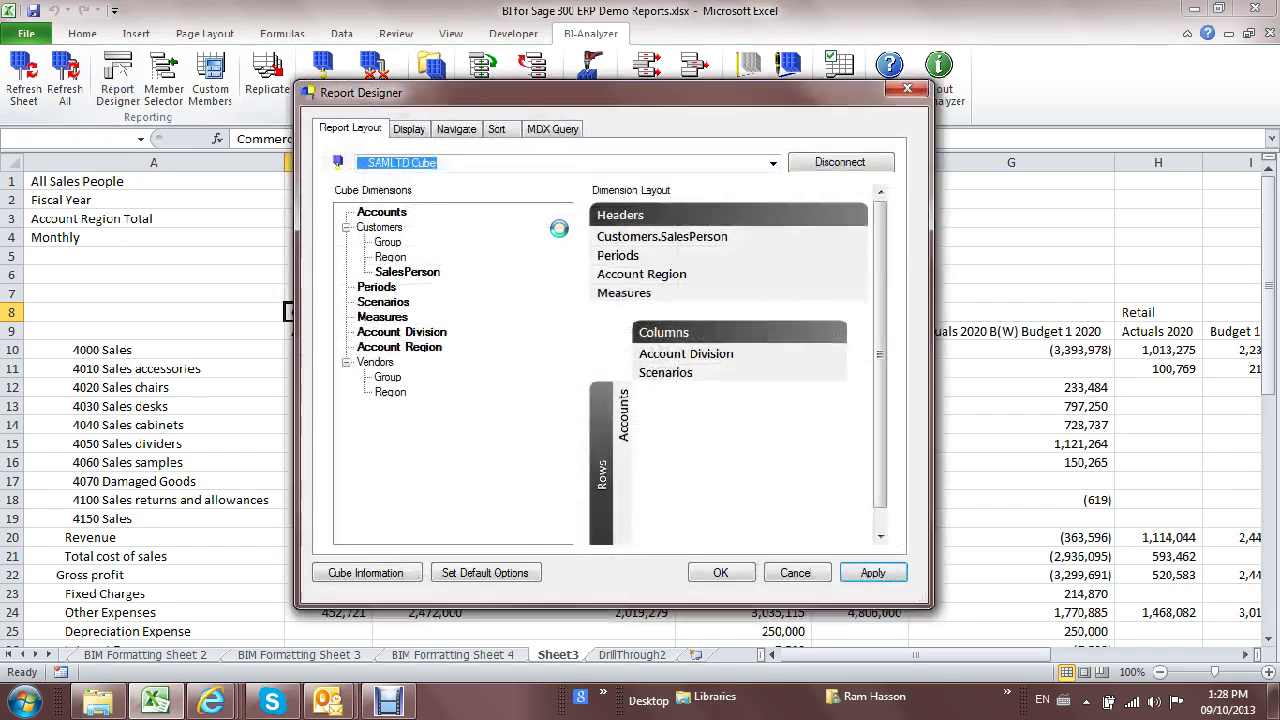
pyautogui.click(812, 573)
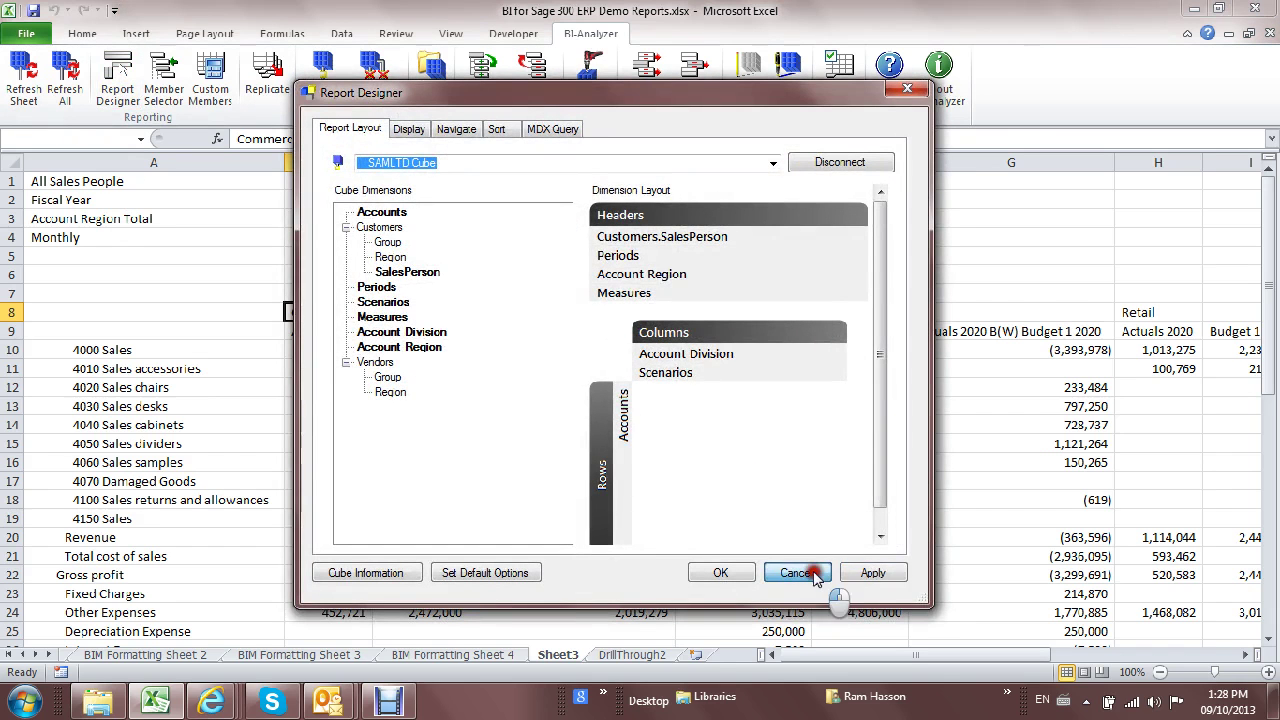
# - Insert a blank column before the Not Division Specific columns and refresh the report sheet
pyautogui.click(745, 163)
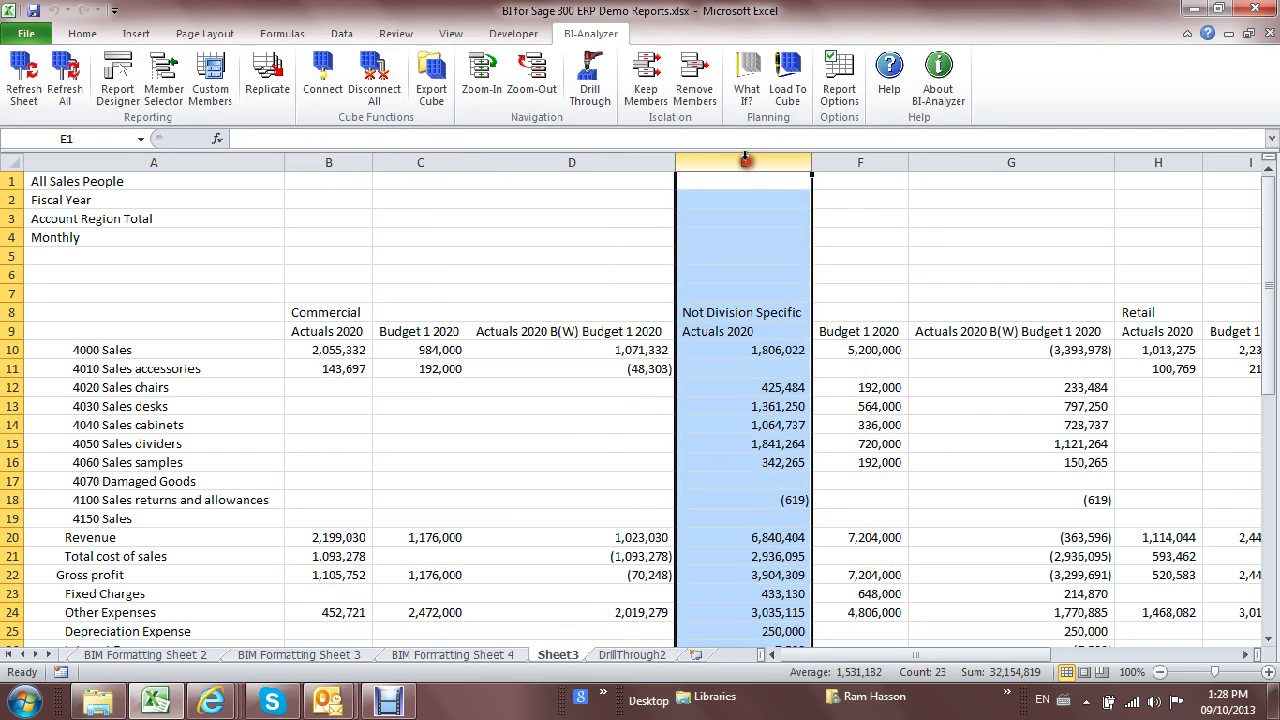
pyautogui.rightClick(748, 165)
pyautogui.click(794, 291)
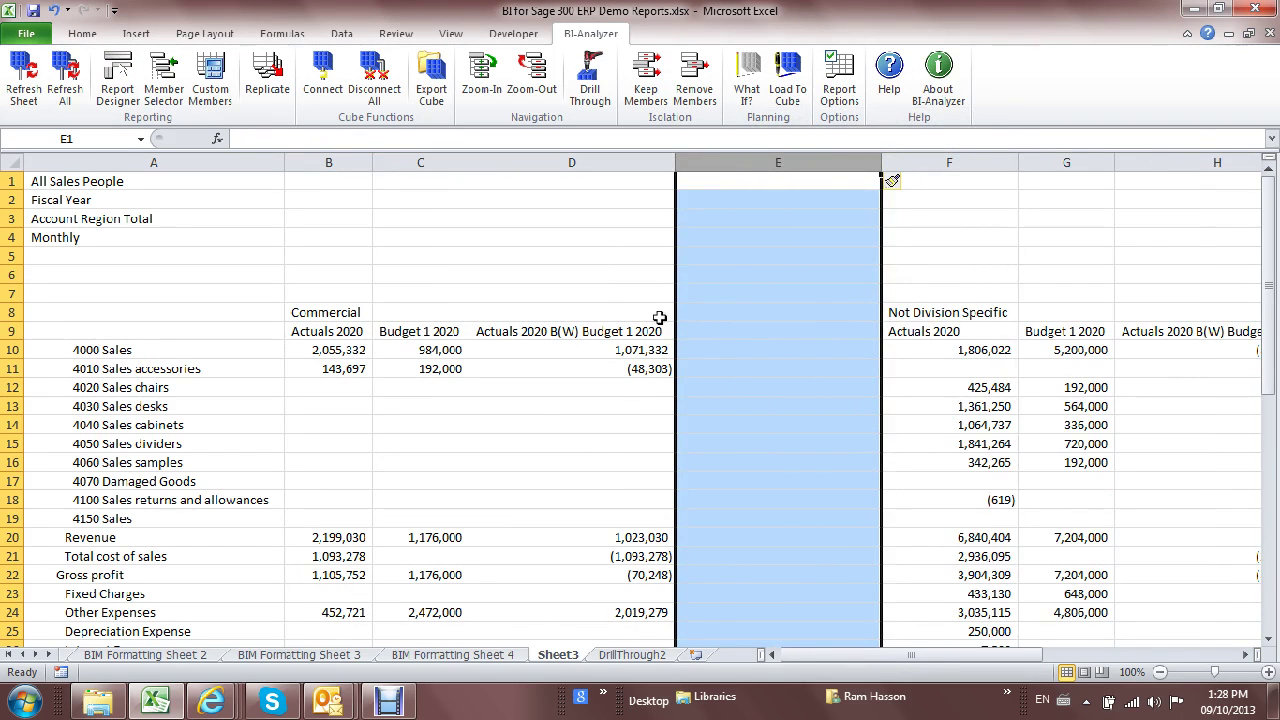
pyautogui.click(734, 399)
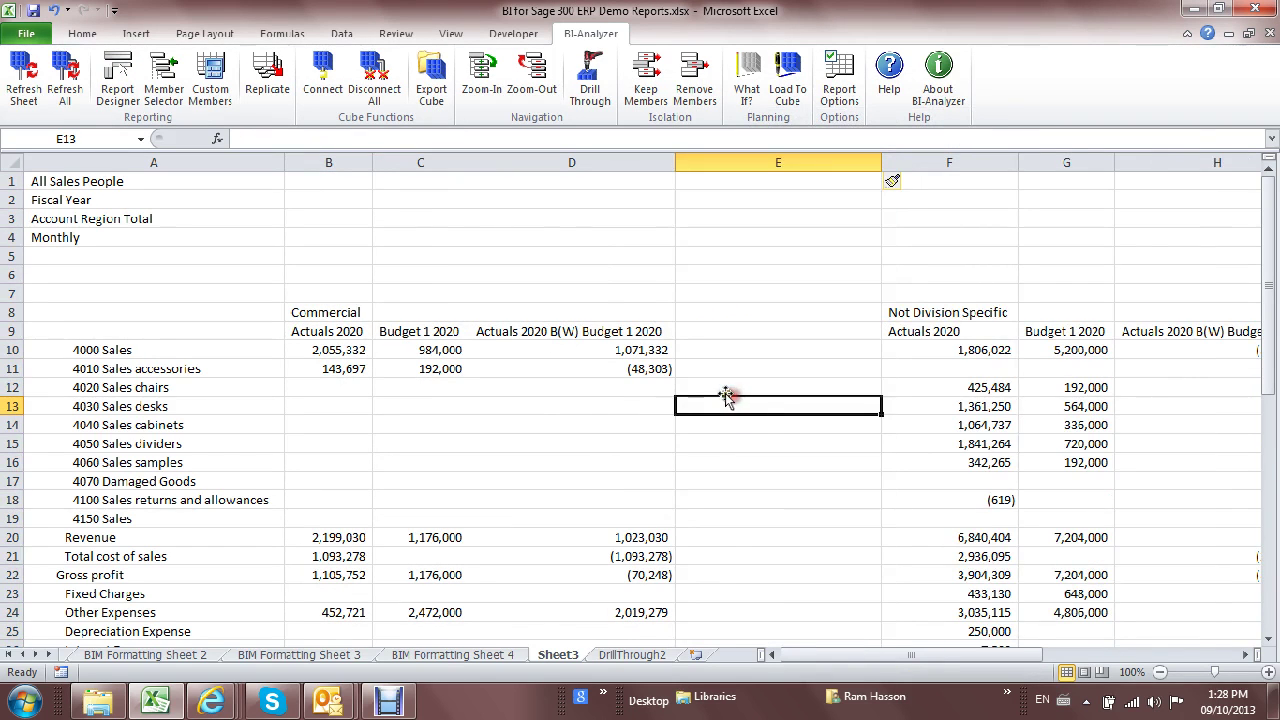
pyautogui.click(27, 95)
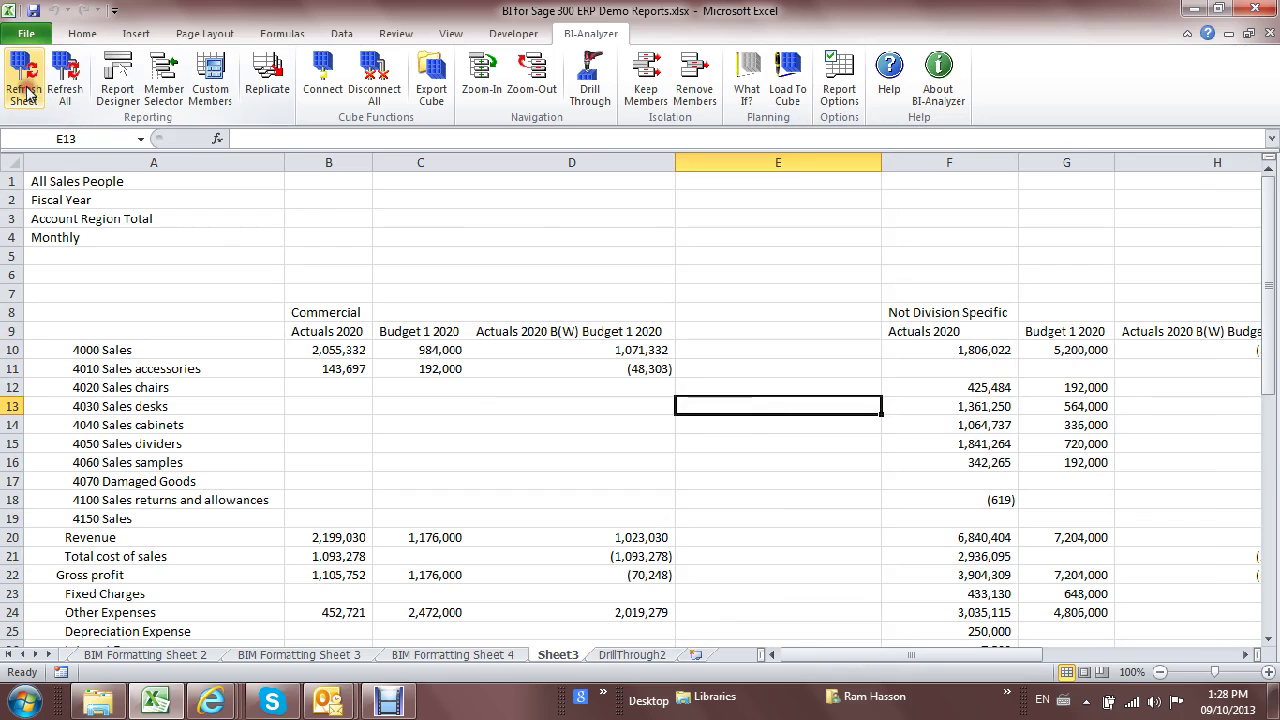
# - Set the report's Periods header to January of Quarter1
pyautogui.doubleClick(150, 199)
pyautogui.click(372, 189)
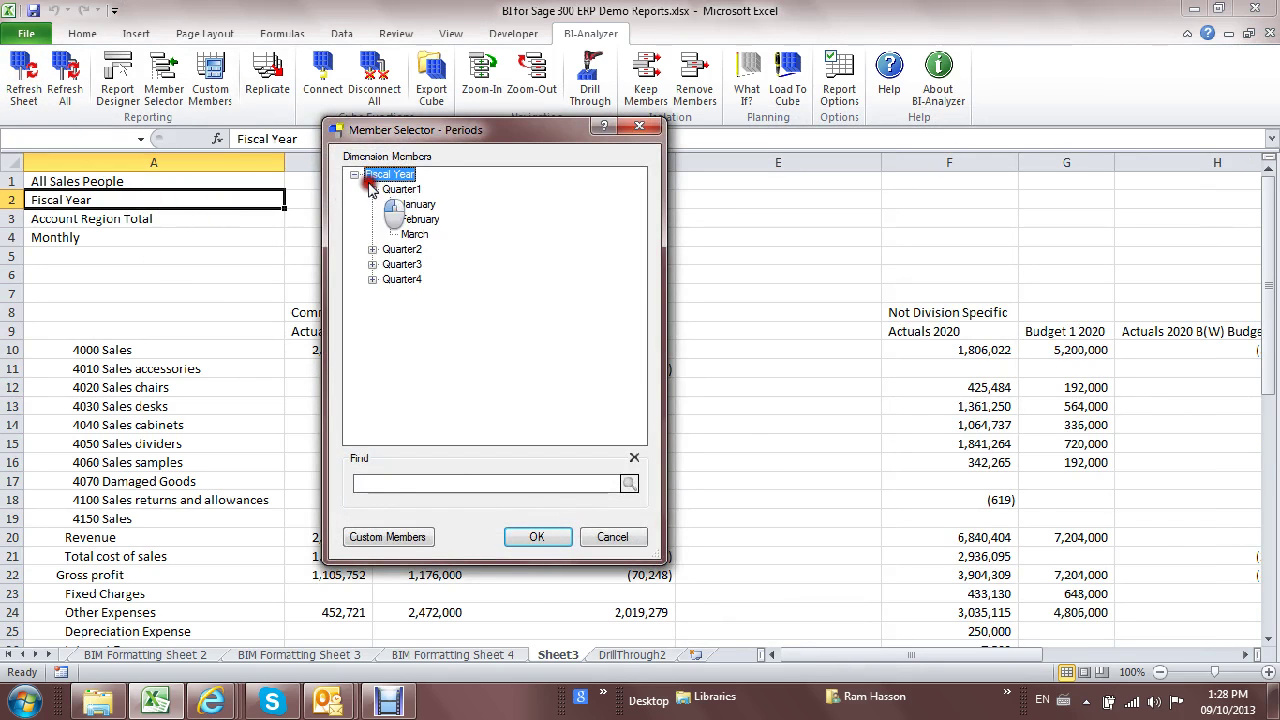
pyautogui.doubleClick(418, 205)
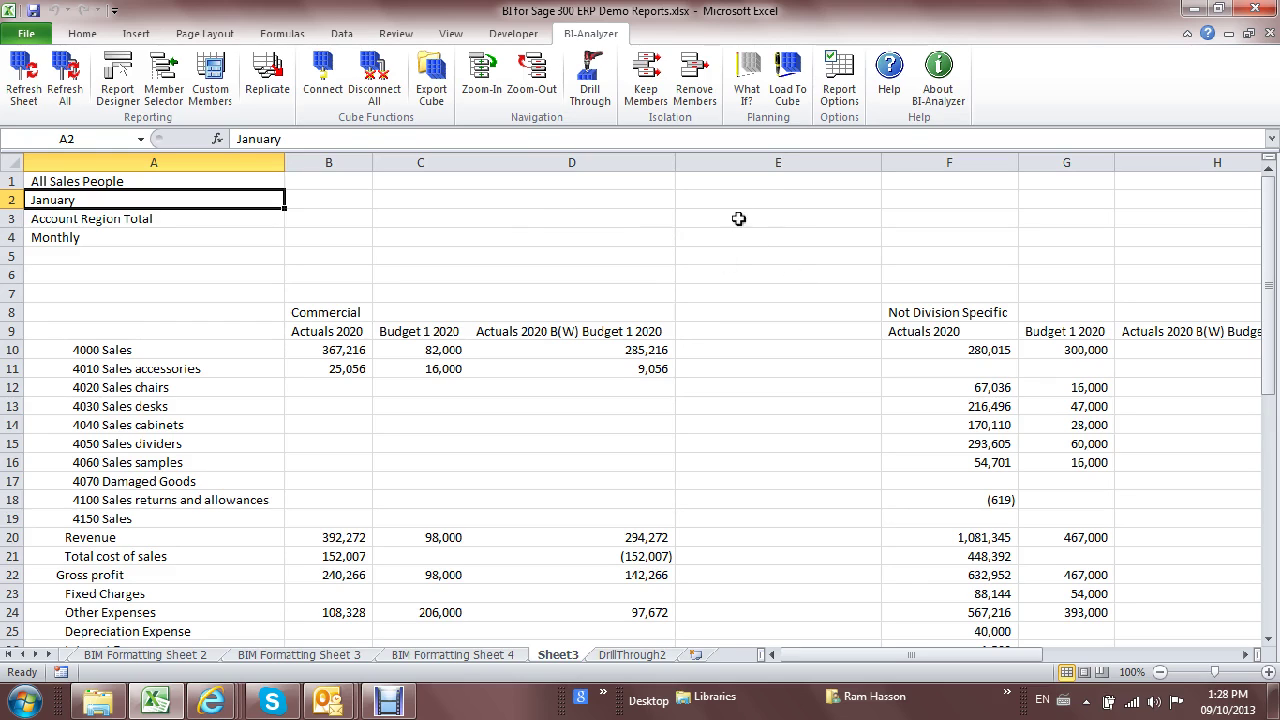
# - Delete the blank column between the Commercial and Not Division Specific columns
pyautogui.click(784, 155)
pyautogui.rightClick(808, 164)
pyautogui.click(880, 311)
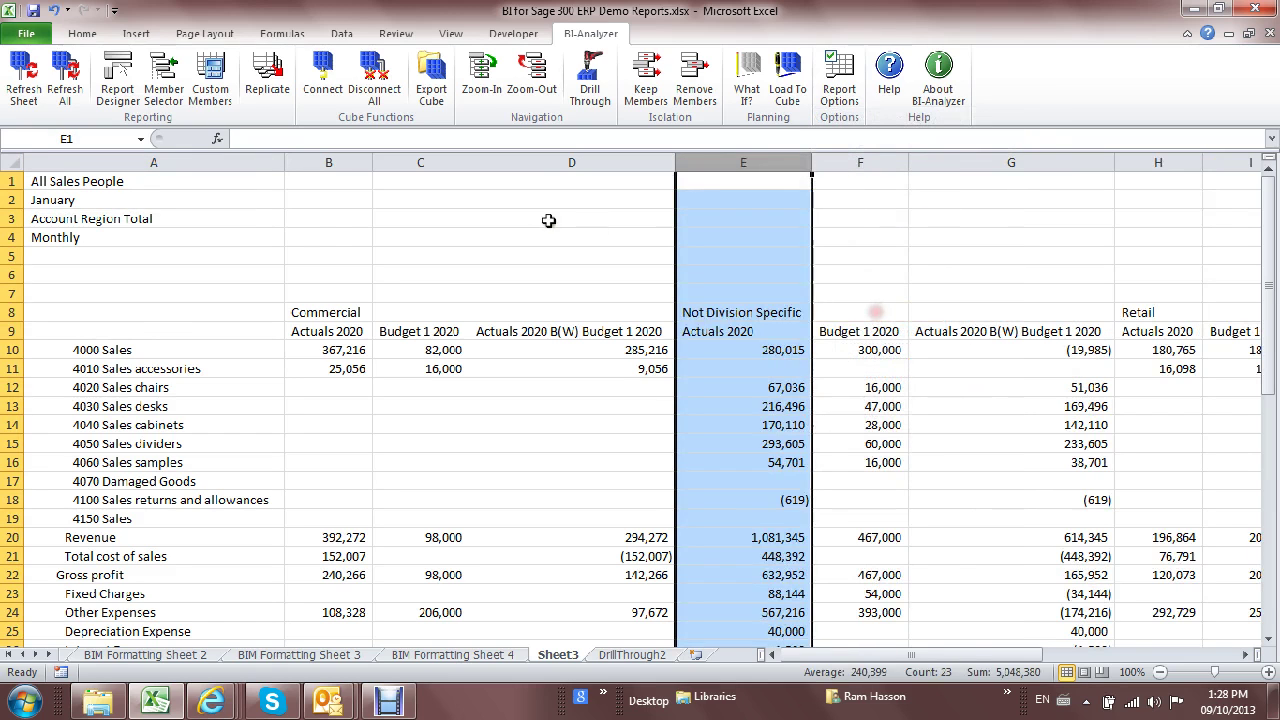
pyautogui.click(543, 219)
# - Reorder the selected Account Division members so Retail comes directly after Commercial, and rebuild the report
pyautogui.click(117, 75)
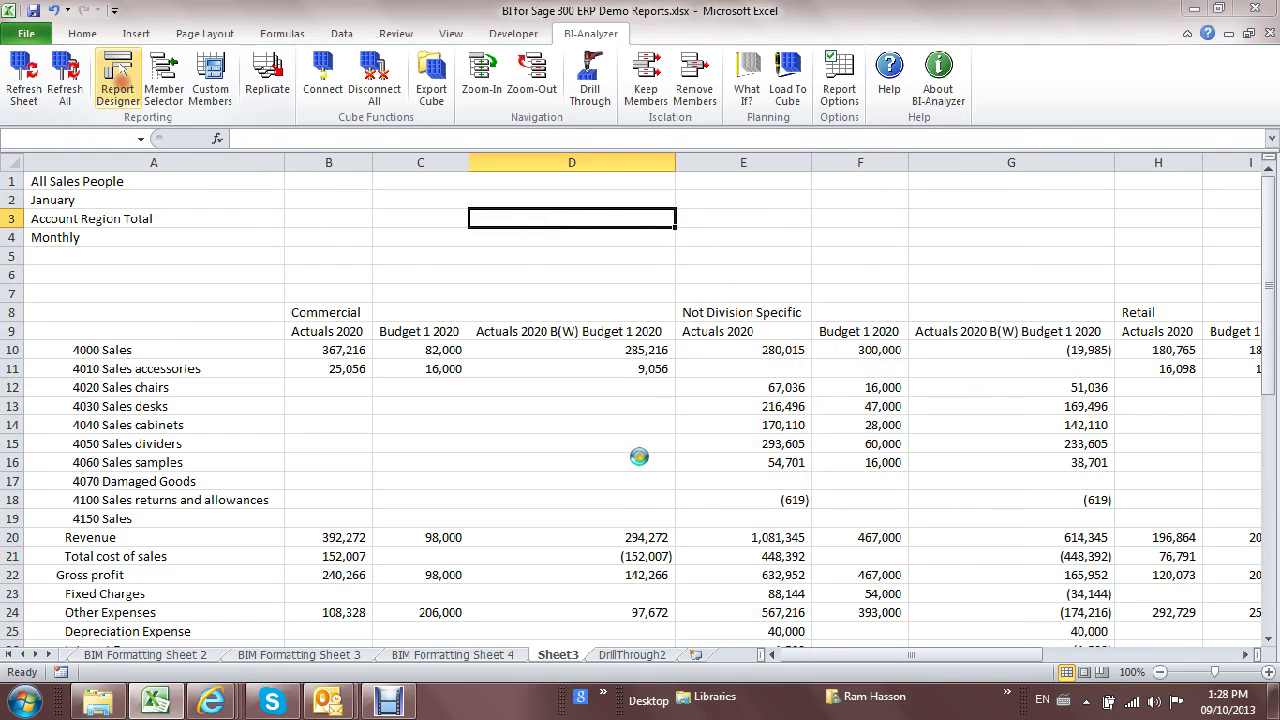
pyautogui.doubleClick(684, 356)
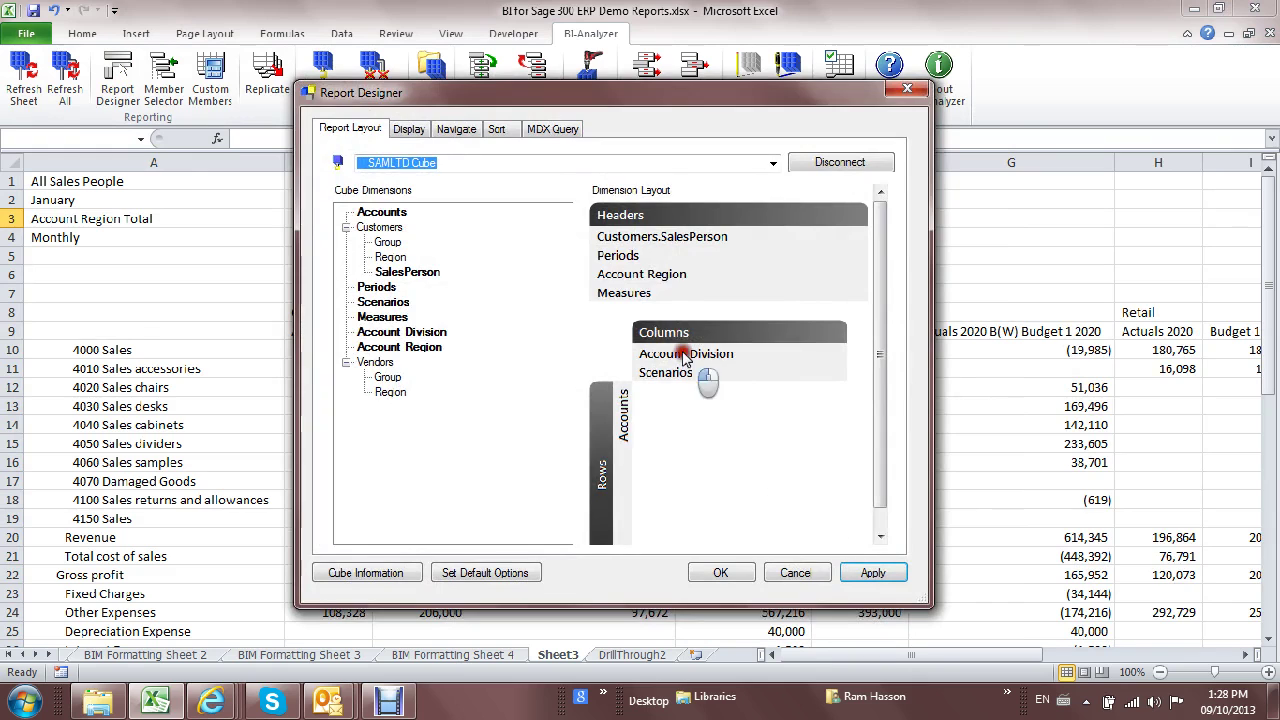
pyautogui.click(673, 207)
pyautogui.moveTo(675, 207); pyautogui.dragTo(679, 186)
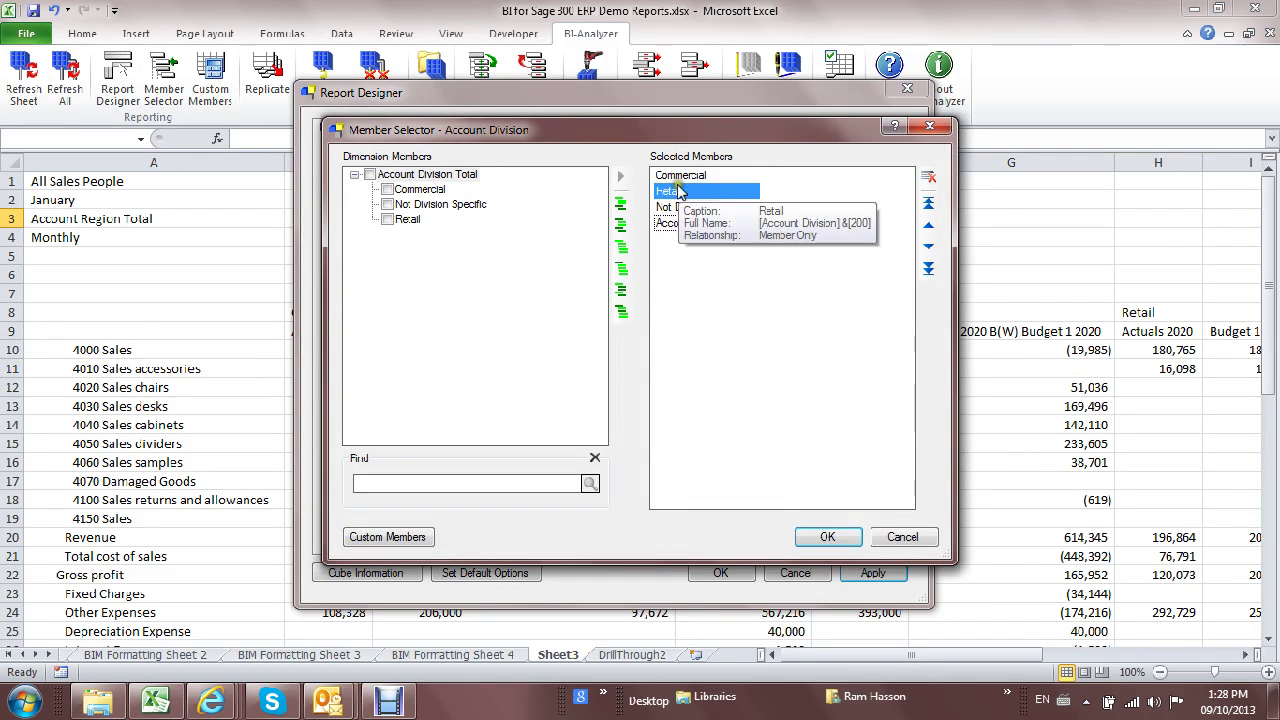
pyautogui.click(827, 537)
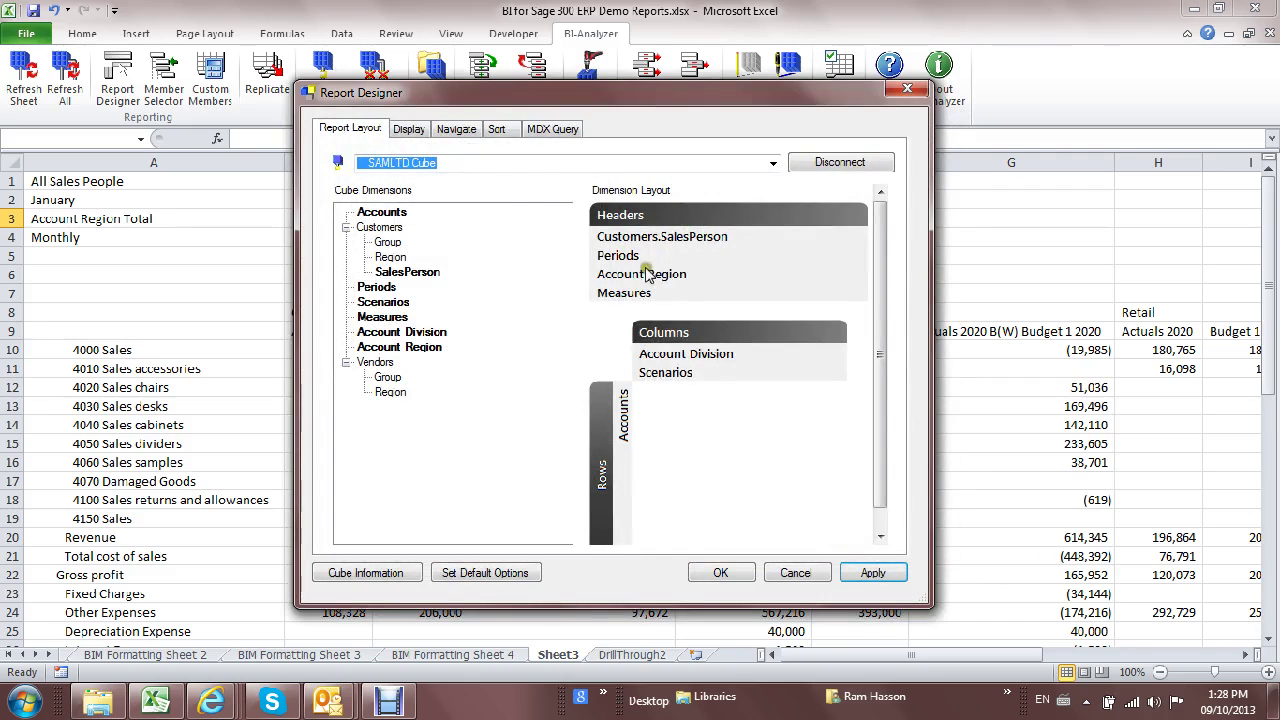
pyautogui.doubleClick(686, 356)
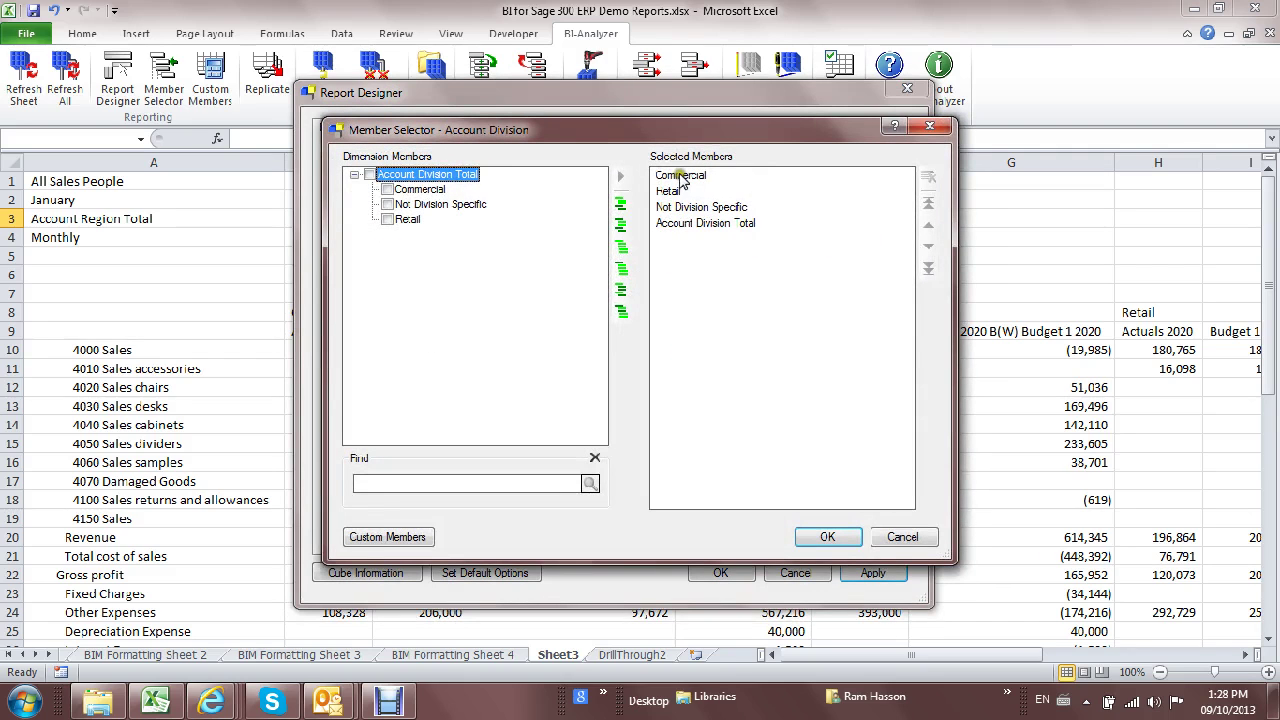
pyautogui.click(826, 537)
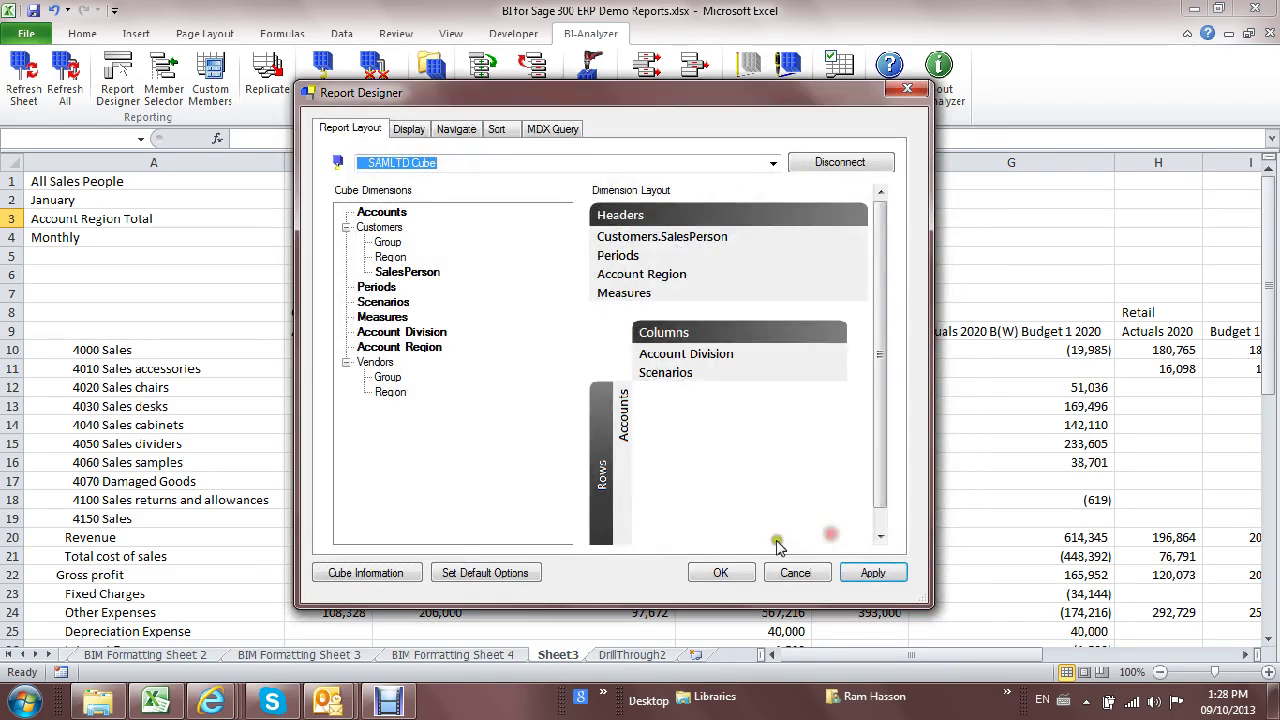
pyautogui.click(721, 573)
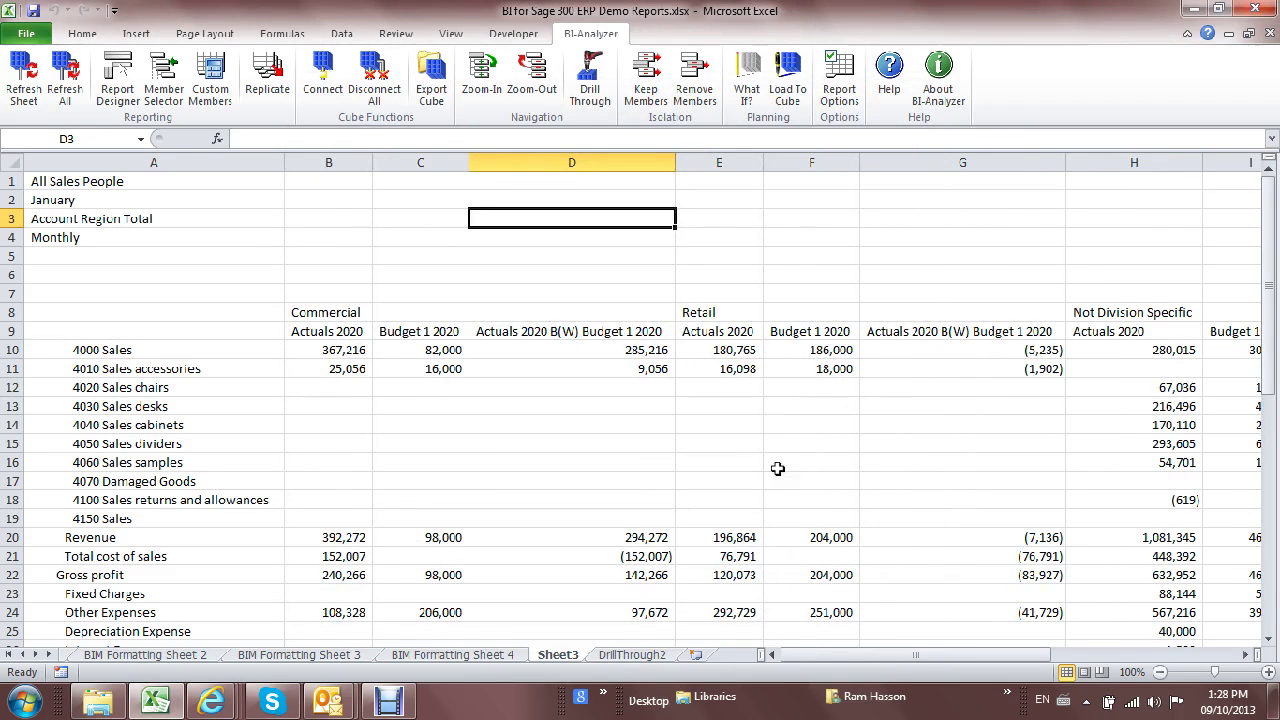
pyautogui.click(340, 312)
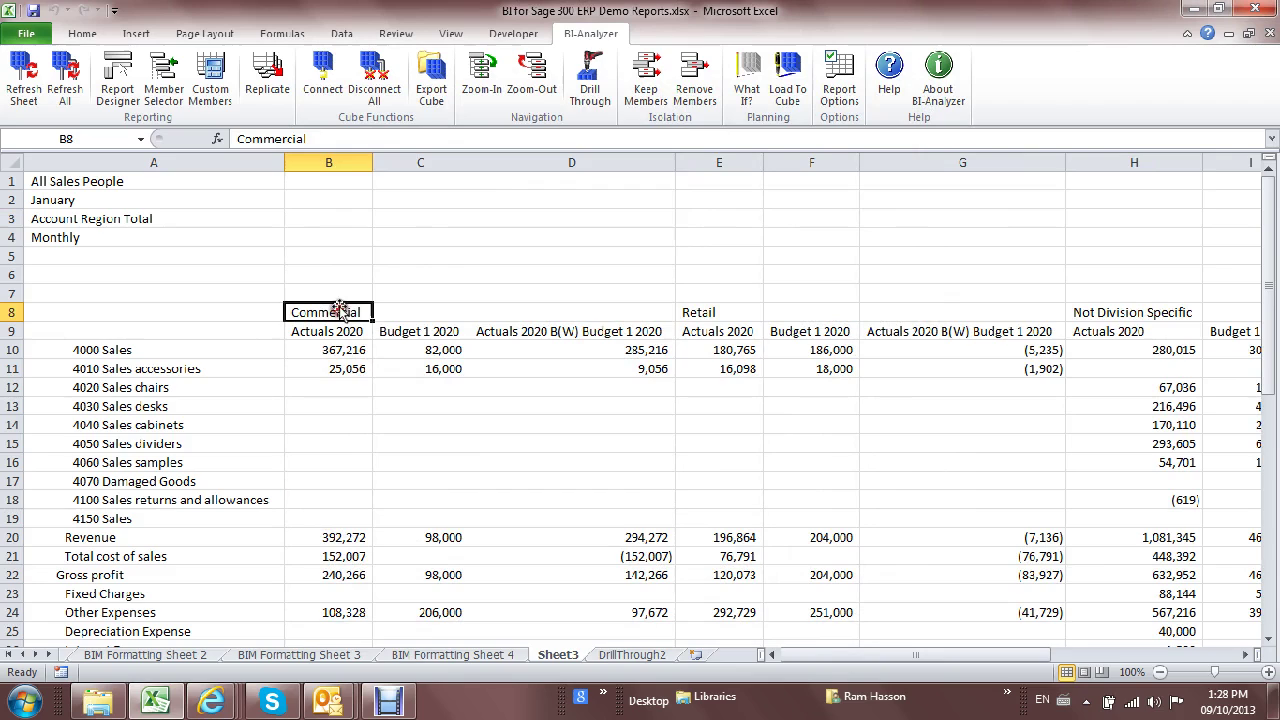
pyautogui.click(708, 311)
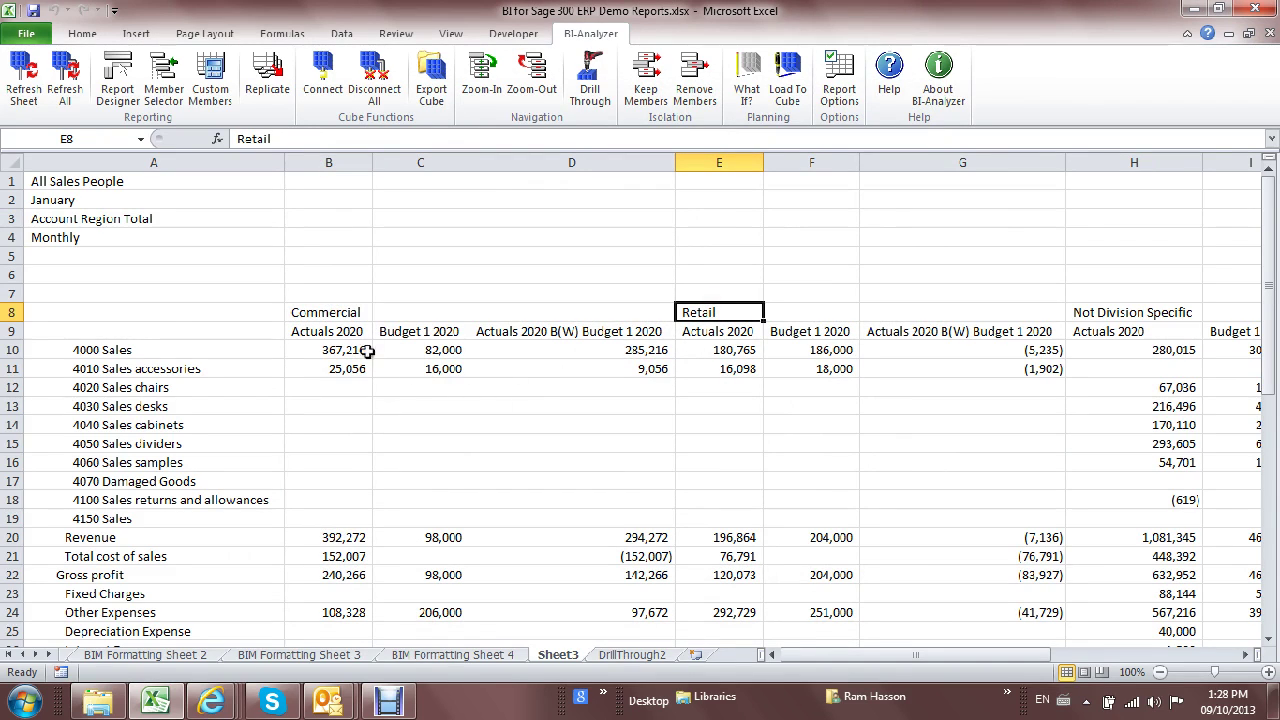
pyautogui.click(332, 311)
pyautogui.click(703, 309)
# - Insert a blank column between the Retail and Not Division Specific columns and head it Comm+Ret in row 8
pyautogui.click(1143, 163)
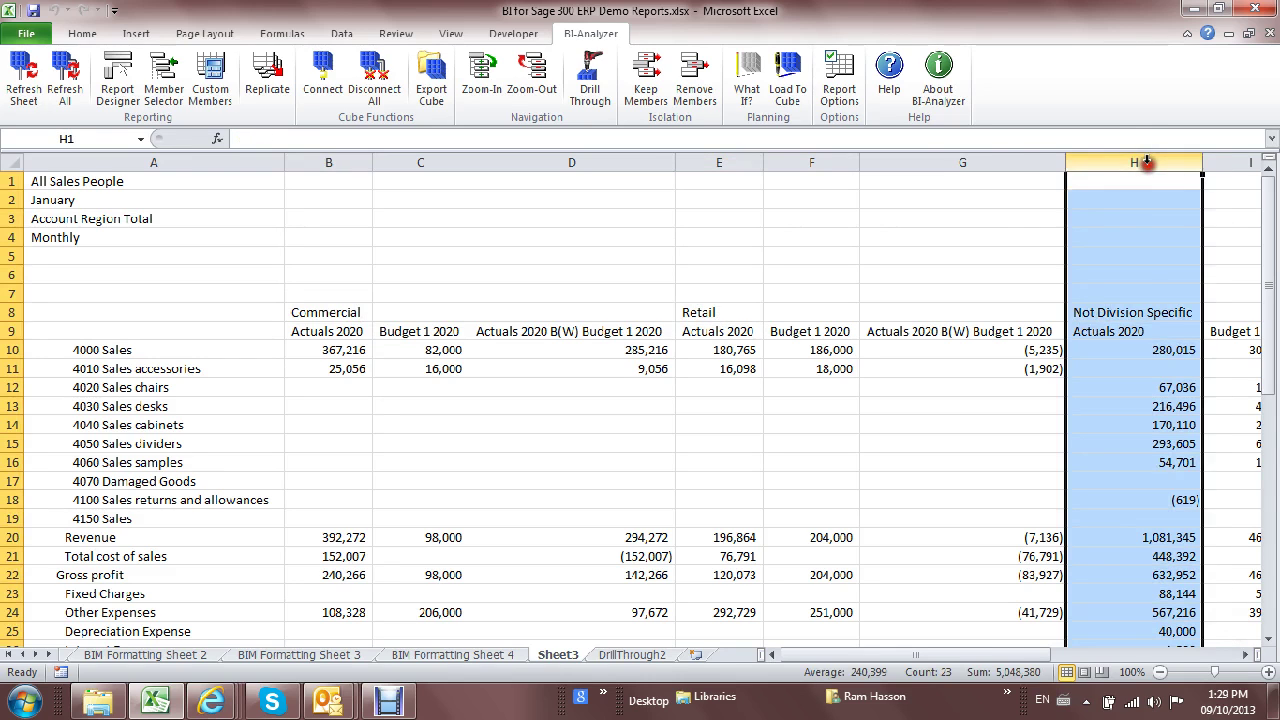
pyautogui.rightClick(1143, 163)
pyautogui.click(1088, 284)
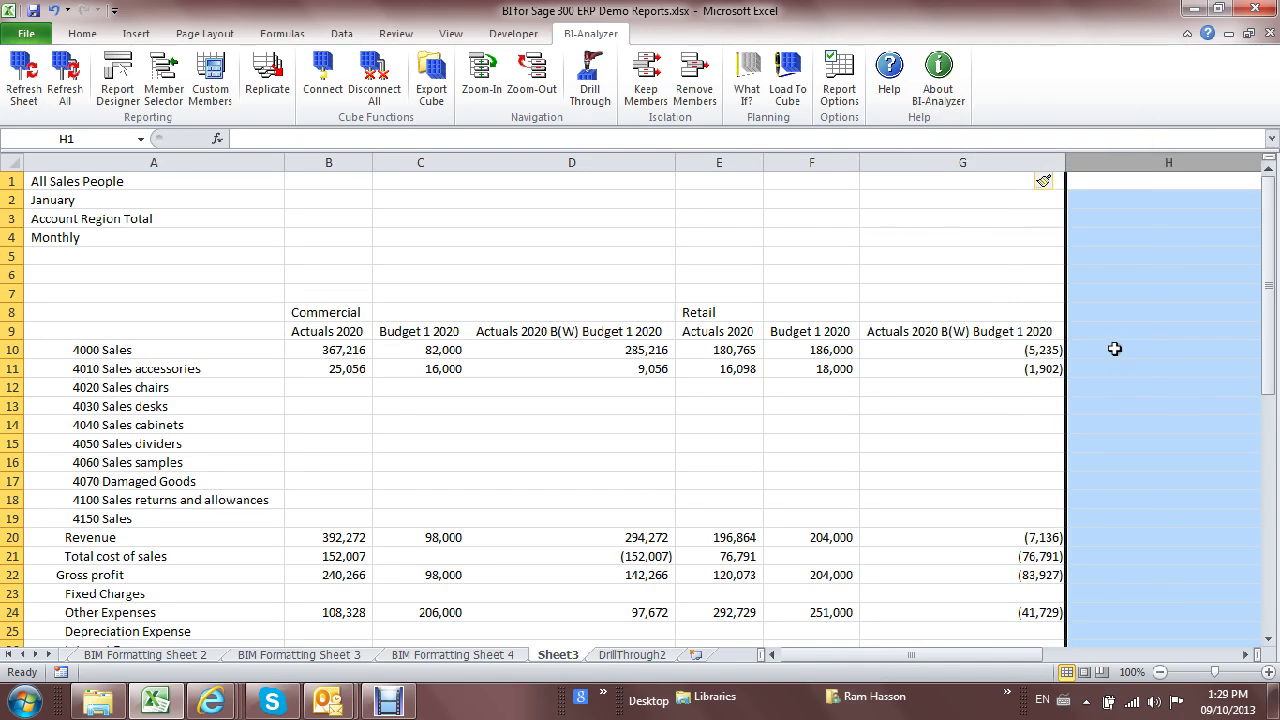
pyautogui.click(1122, 348)
pyautogui.click(1180, 313)
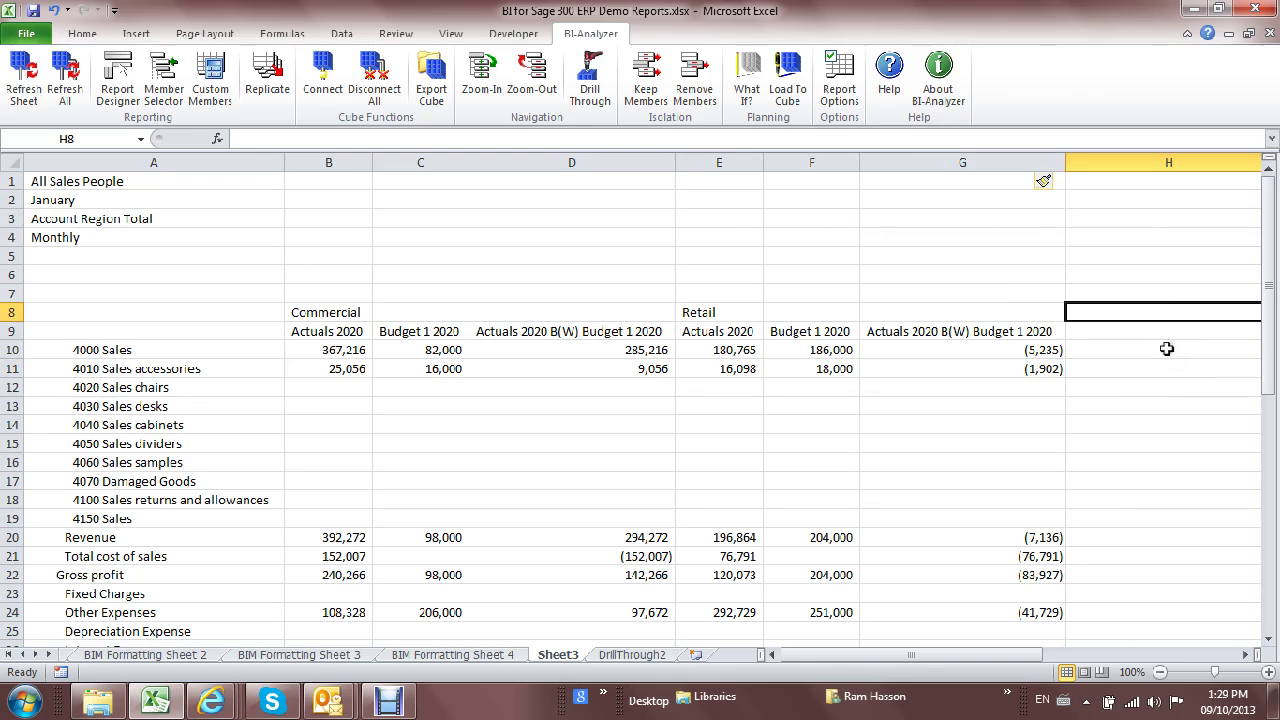
pyautogui.write('Comm+Ret')
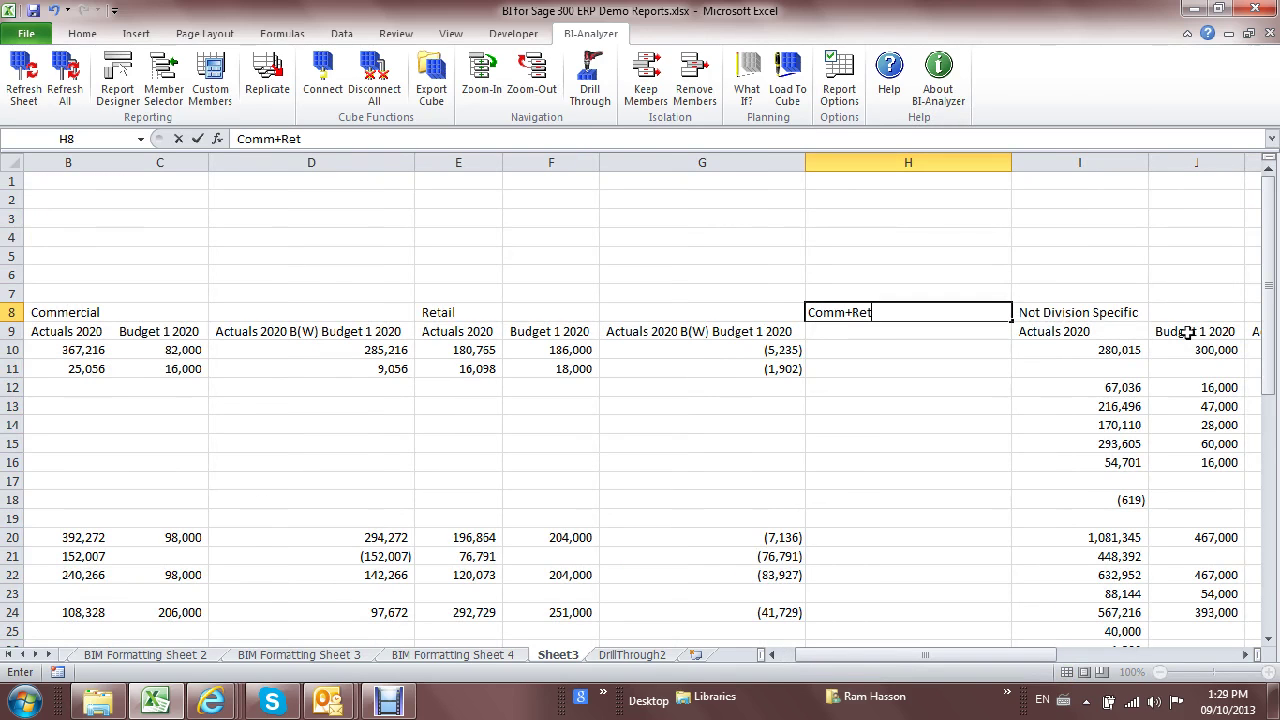
pyautogui.press('Return')
# - Sum Commercial and Retail actuals in H10 with =B10+E10 and copy the formula down the Comm+Ret column
pyautogui.press('Down')
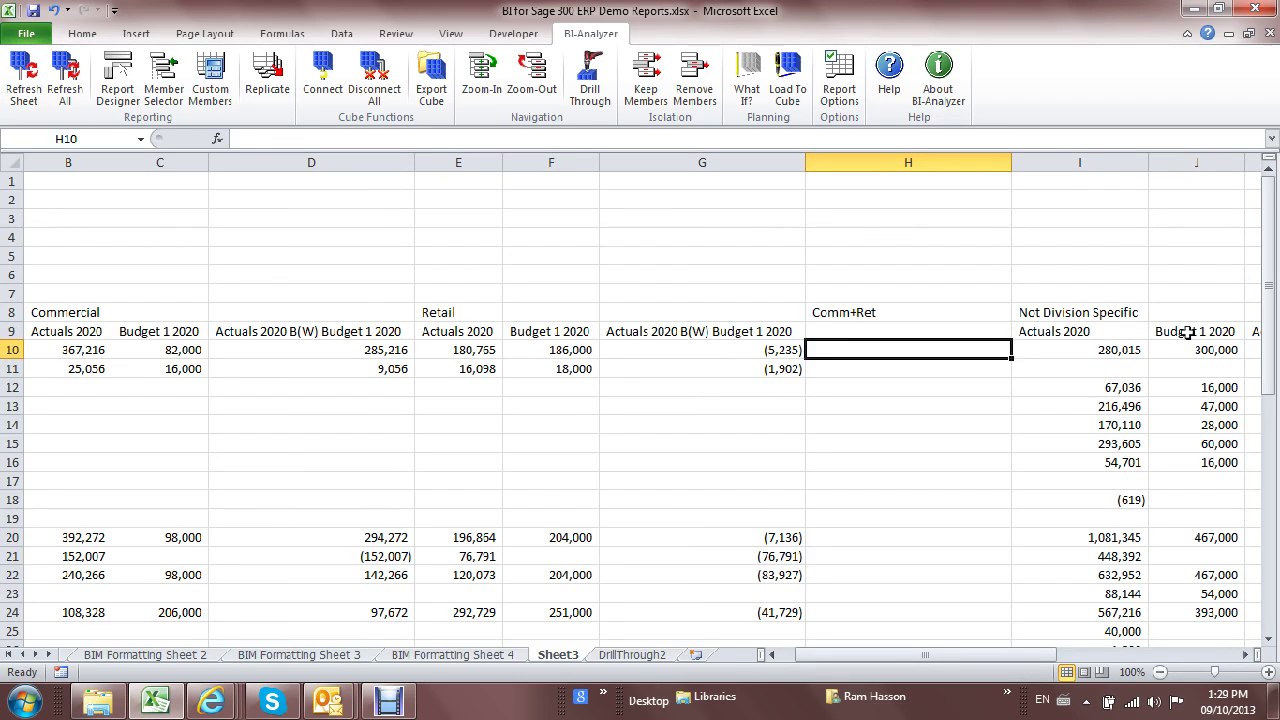
pyautogui.write('=')
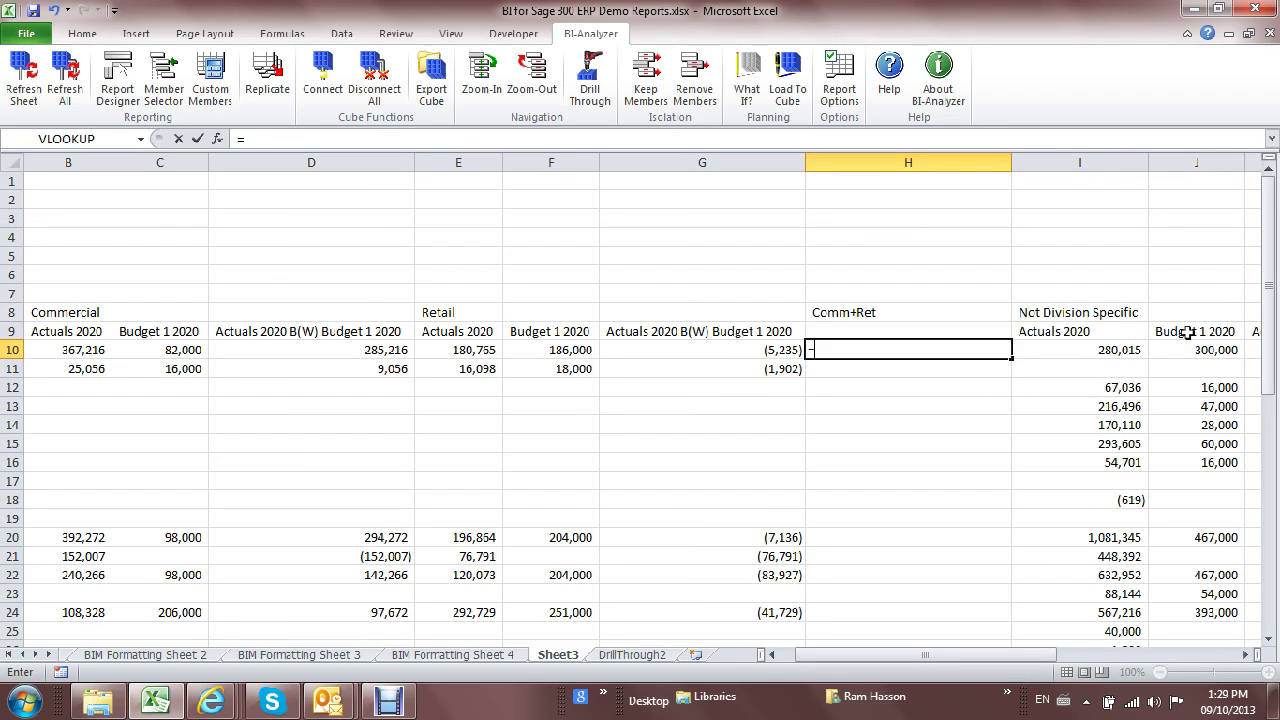
pyautogui.click(95, 350)
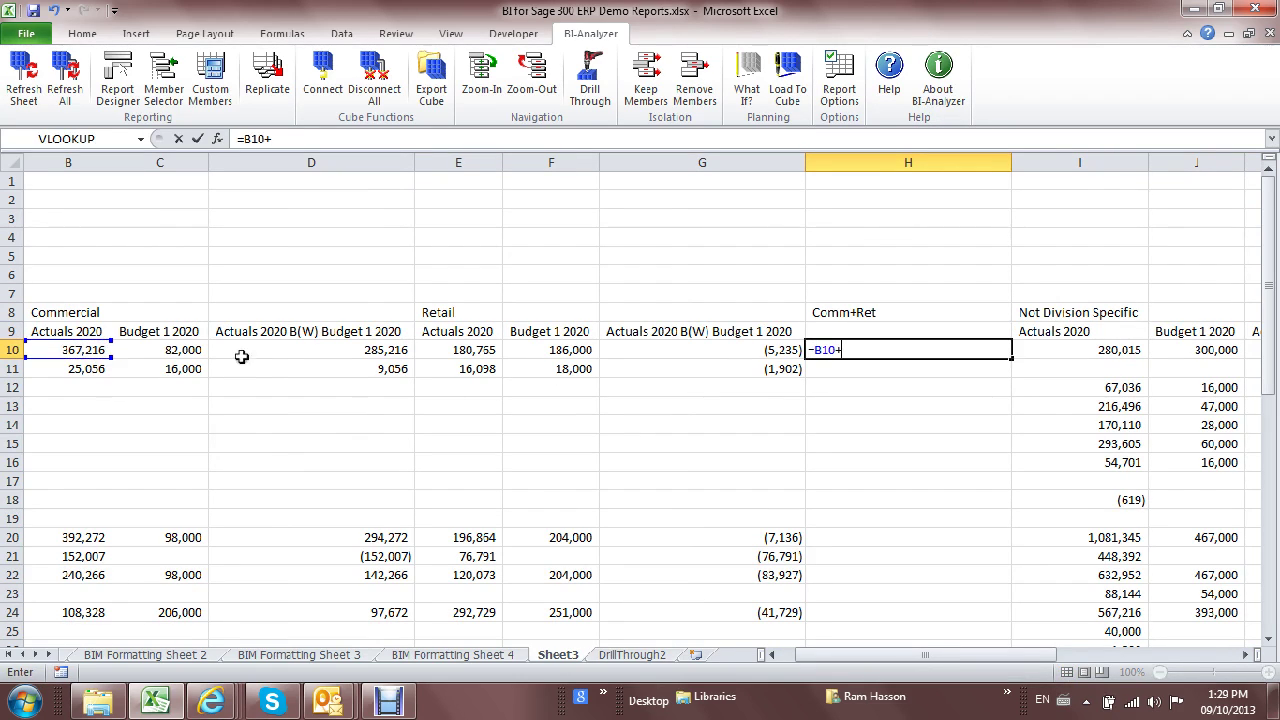
pyautogui.click(482, 351)
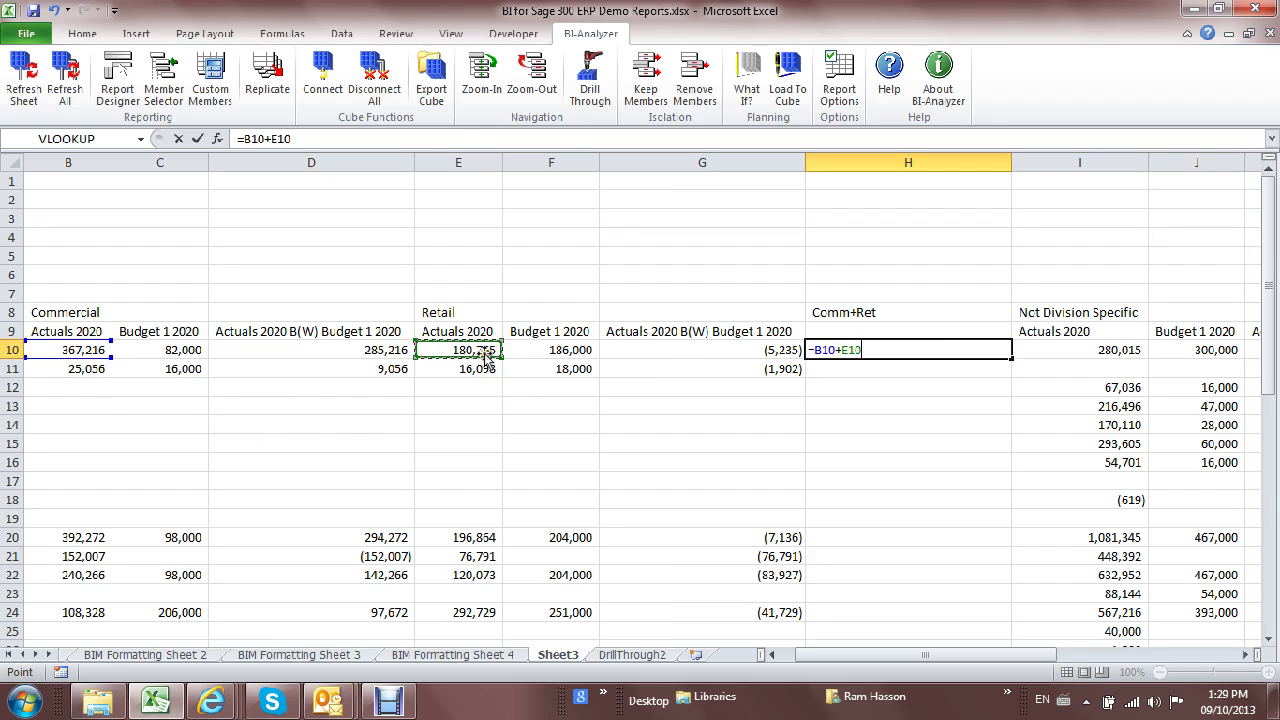
pyautogui.press('Return')
pyautogui.click(978, 348)
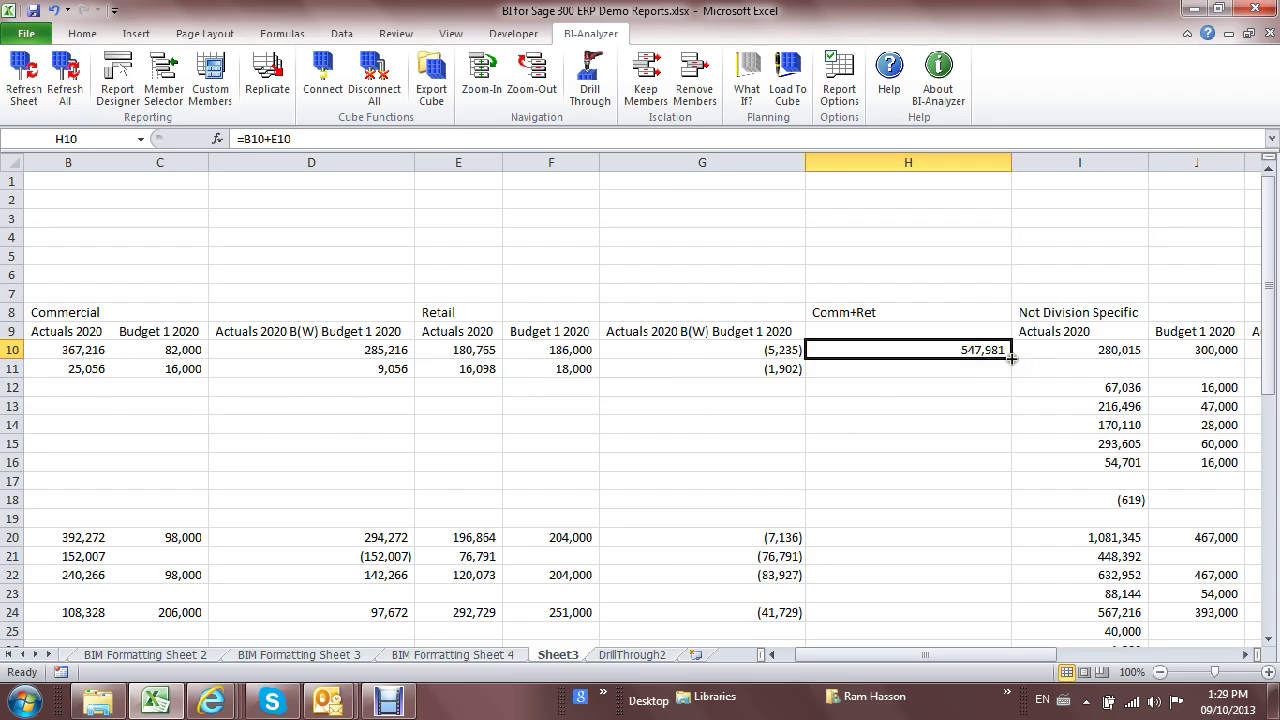
pyautogui.moveTo(1011, 358); pyautogui.dragTo(949, 543)
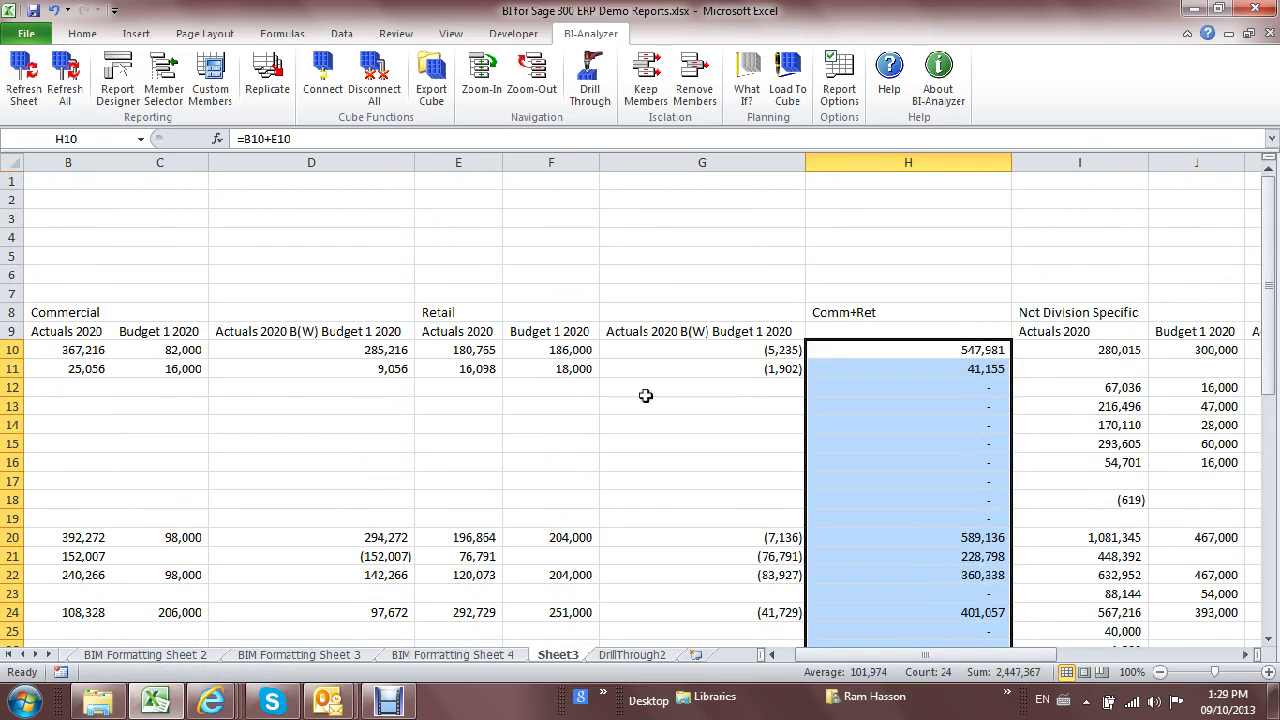
# - Fit the Comm+Ret column's width to its contents
pyautogui.doubleClick(1007, 162)
pyautogui.click(912, 440)
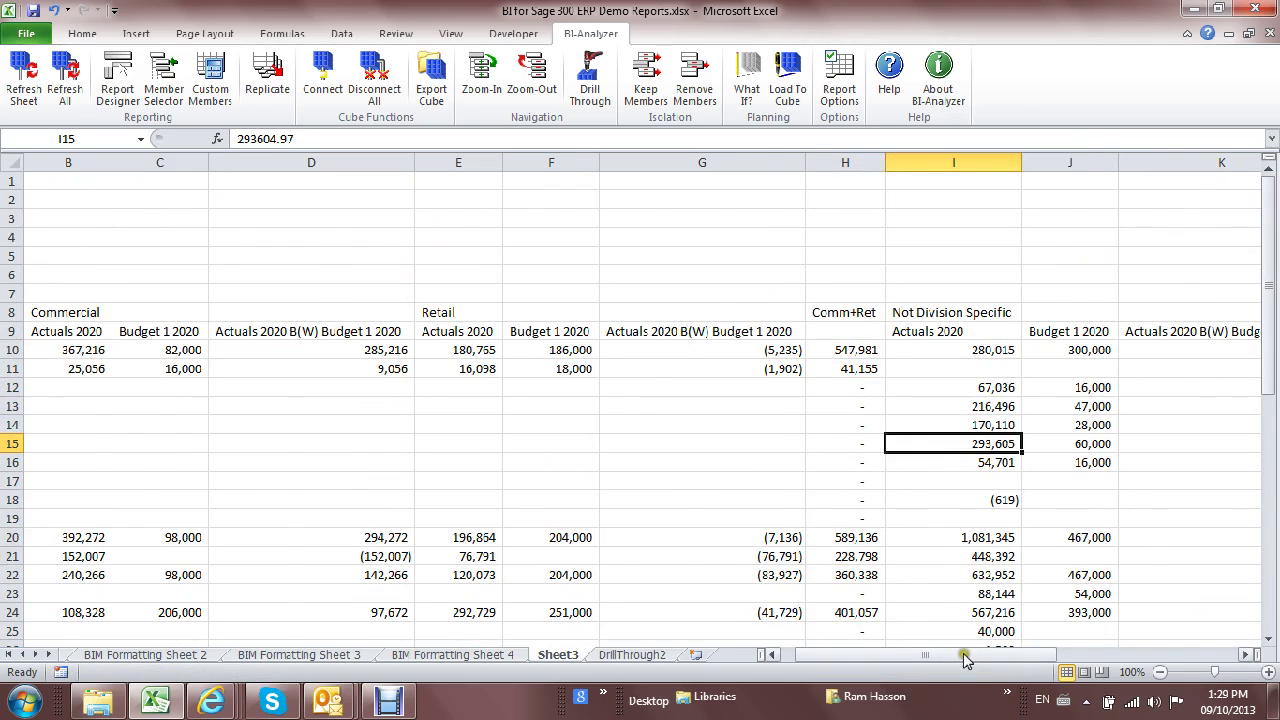
pyautogui.moveTo(965, 657); pyautogui.dragTo(950, 657)
pyautogui.click(1100, 352)
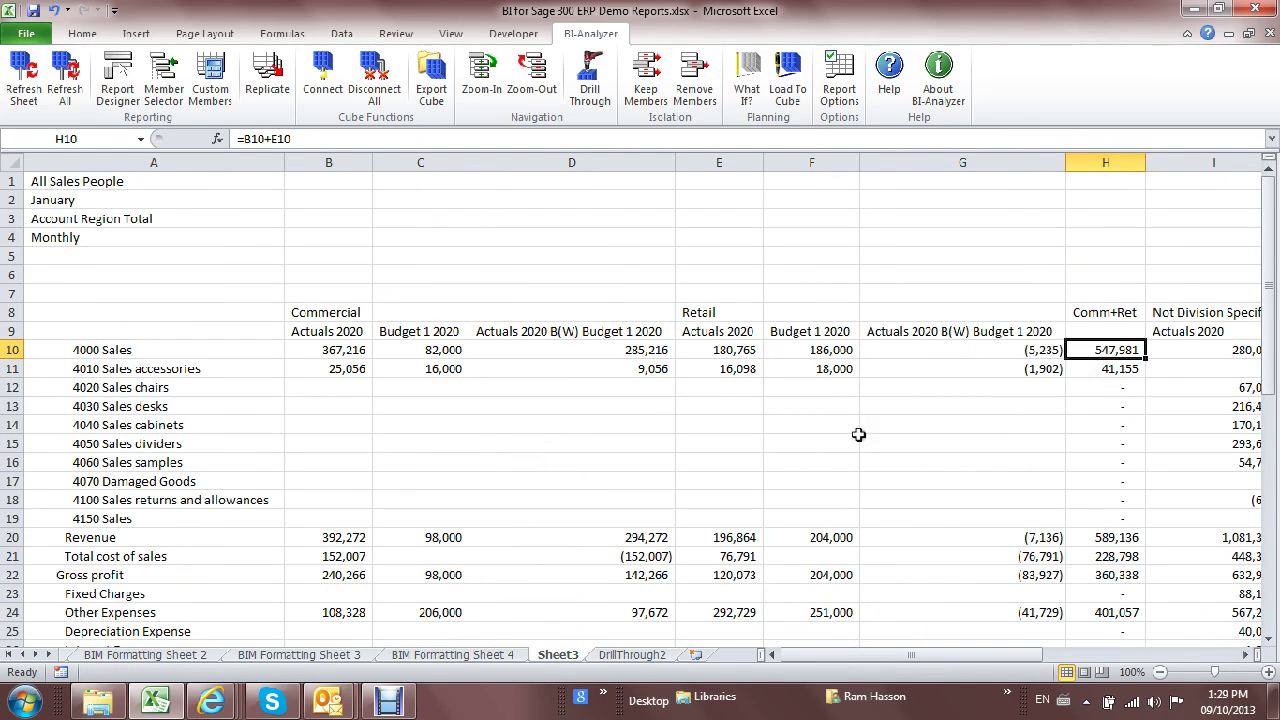
# - Set the report's Periods header to Fiscal Year and select the Comm+Ret formula for 4000 Sales
pyautogui.doubleClick(100, 199)
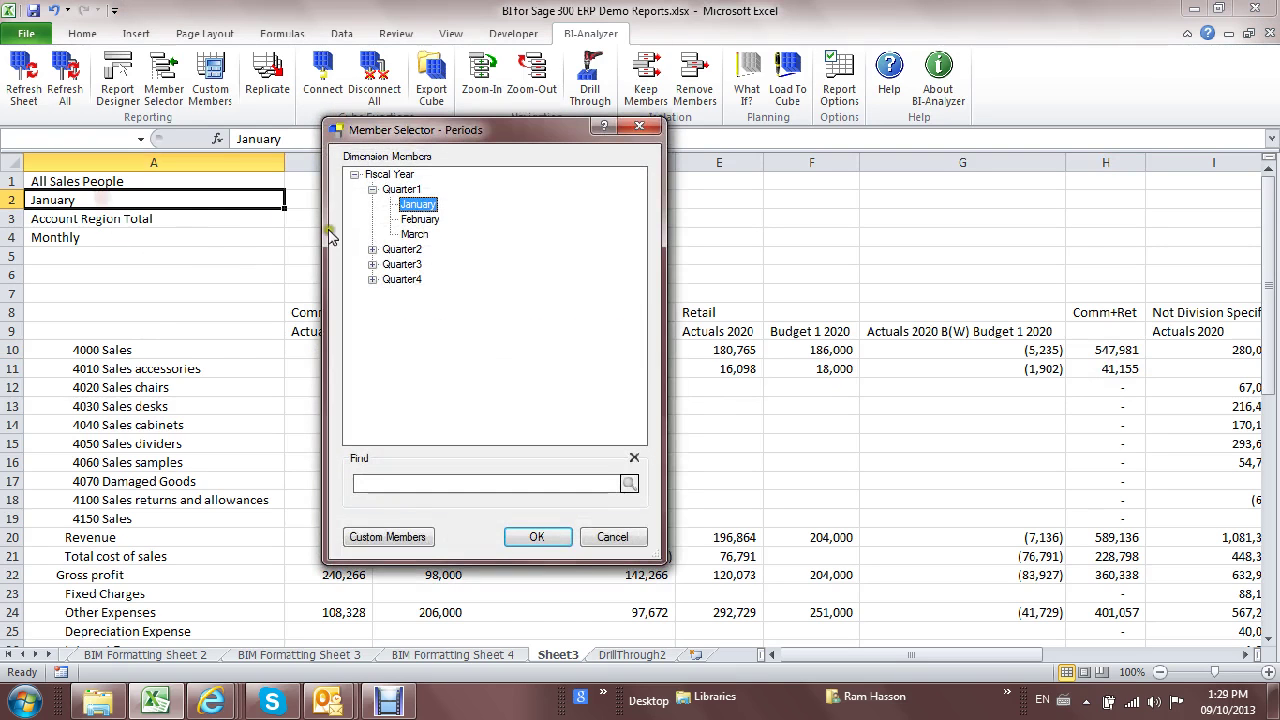
pyautogui.doubleClick(397, 177)
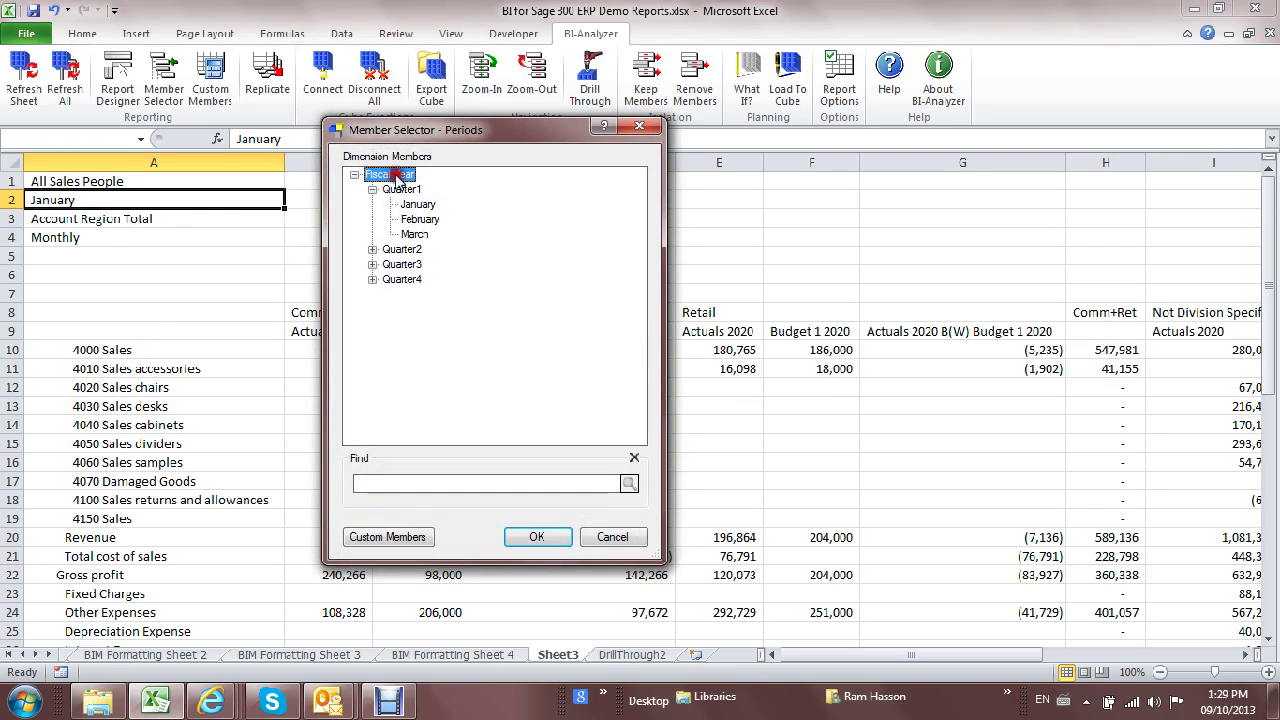
pyautogui.click(1110, 345)
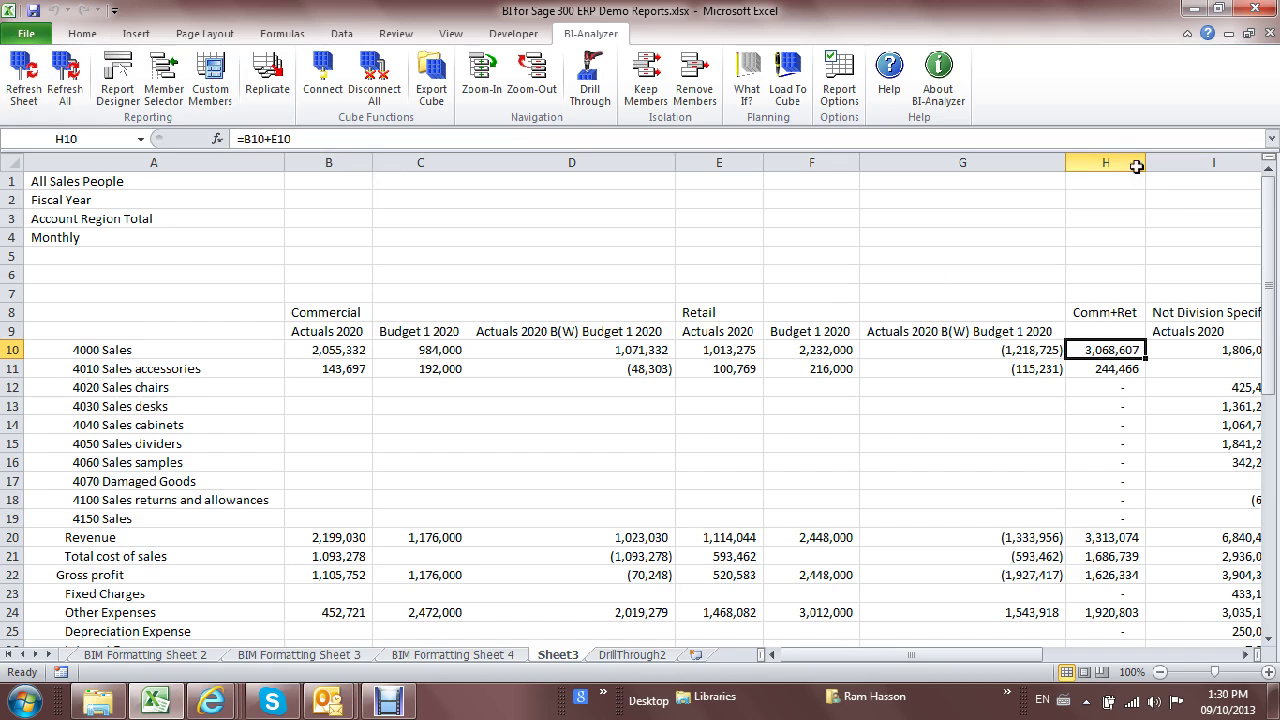
# - Delete the Comm+Ret formula column from the report
pyautogui.click(1101, 160)
pyautogui.rightClick(1105, 162)
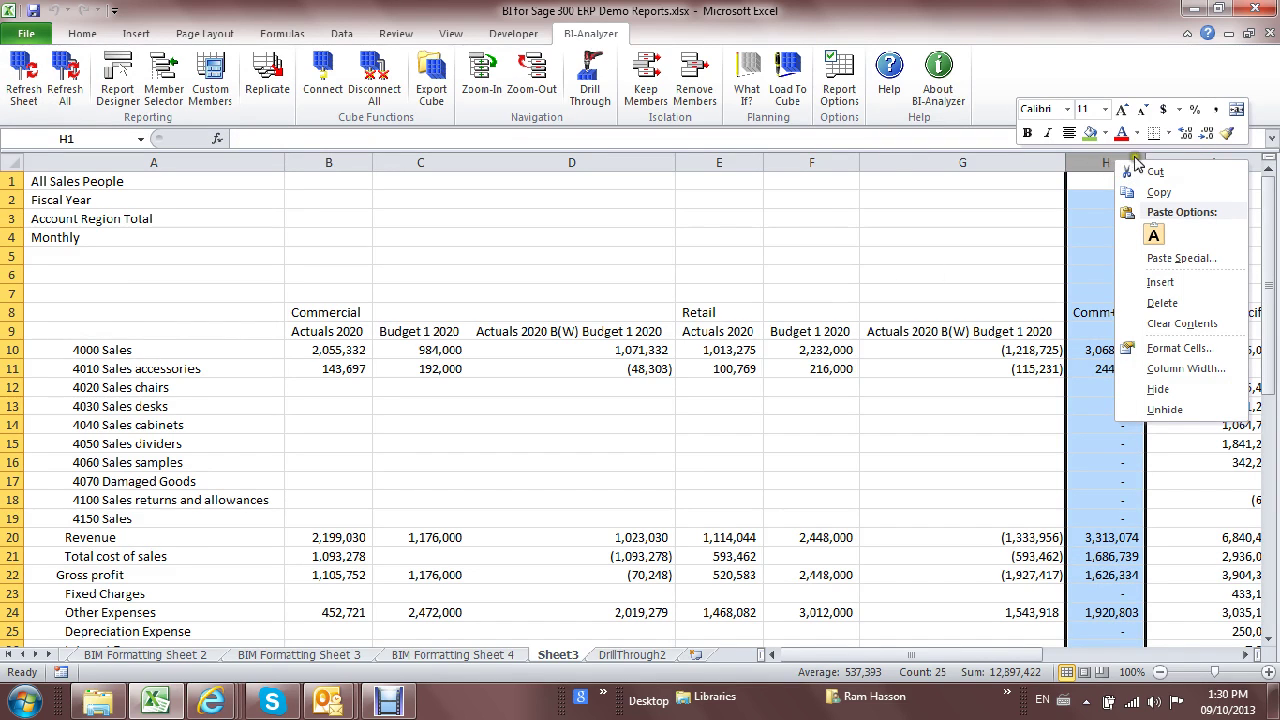
pyautogui.click(1163, 303)
pyautogui.click(970, 291)
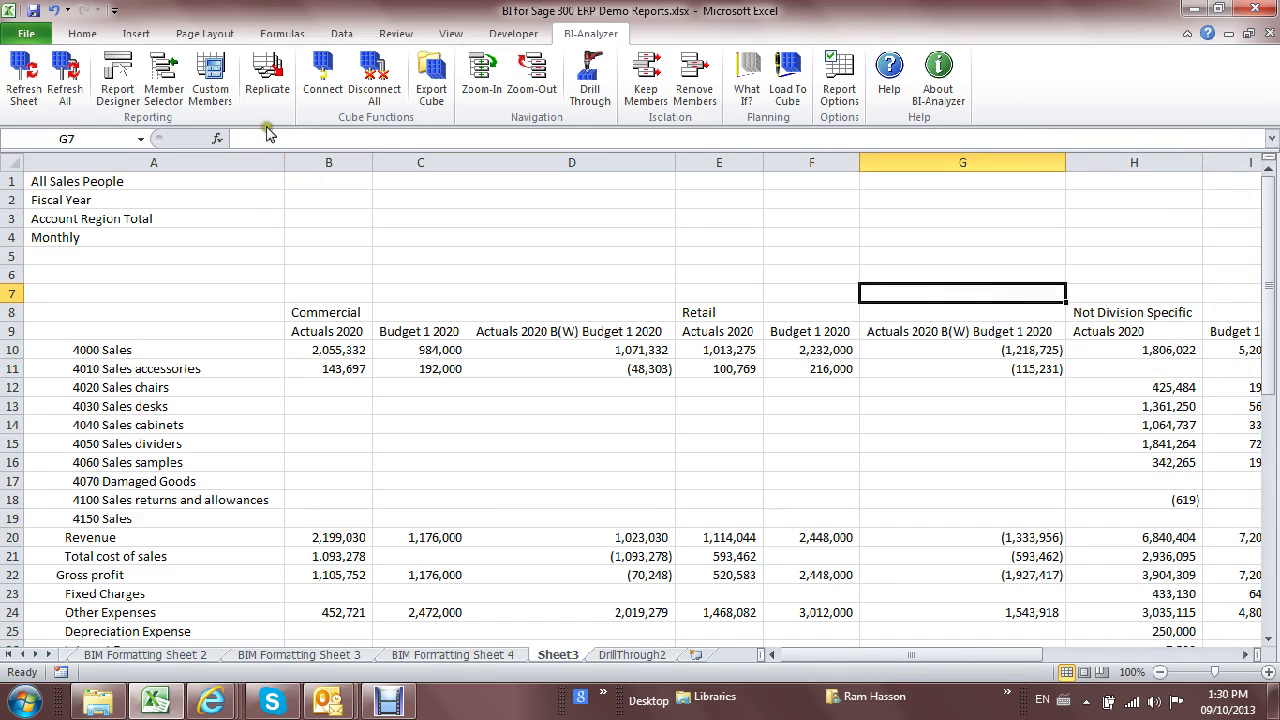
# - Start a new custom member in the Custom Member Manager and name it Commercial + Retail Total
pyautogui.click(211, 74)
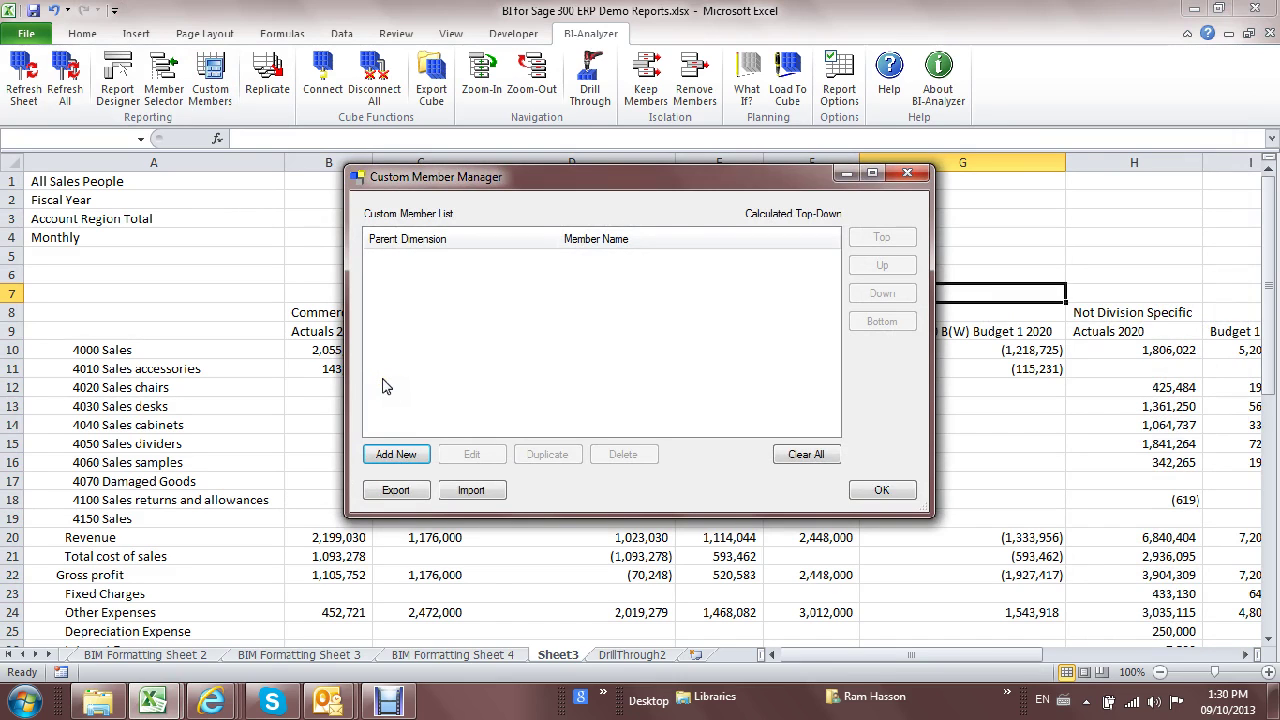
pyautogui.click(393, 458)
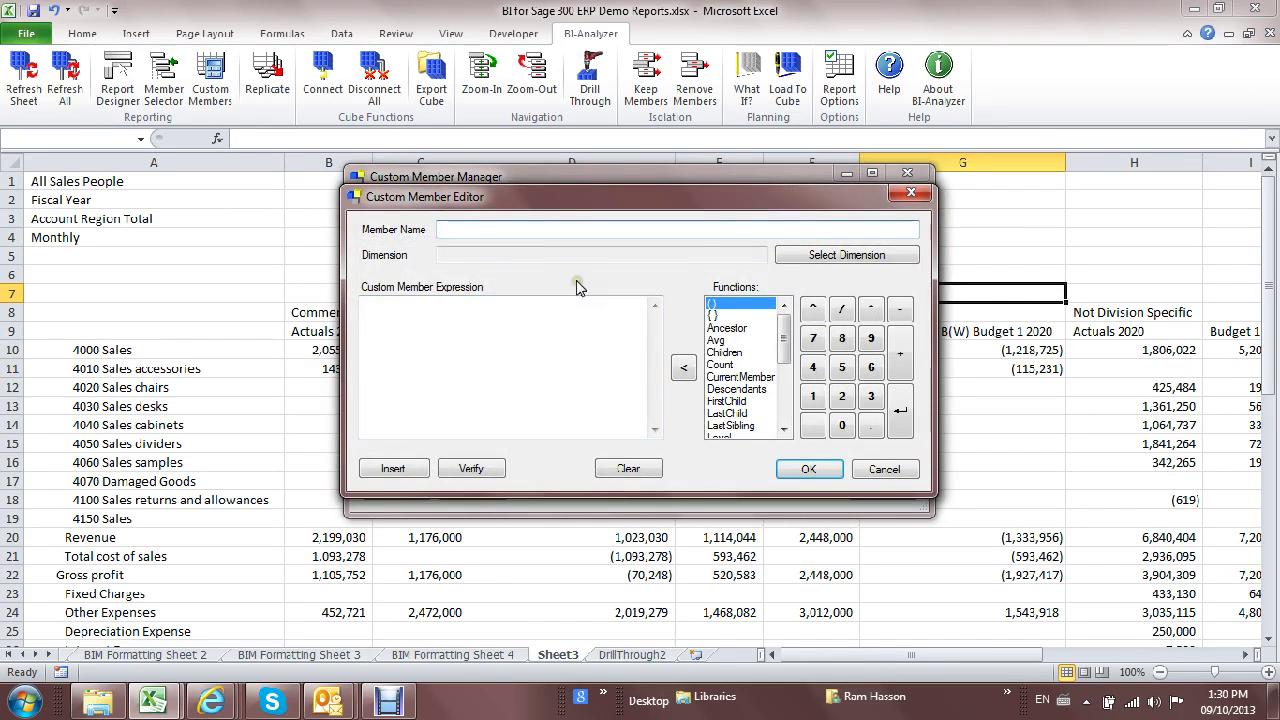
pyautogui.write('Commercial + Retail tota')
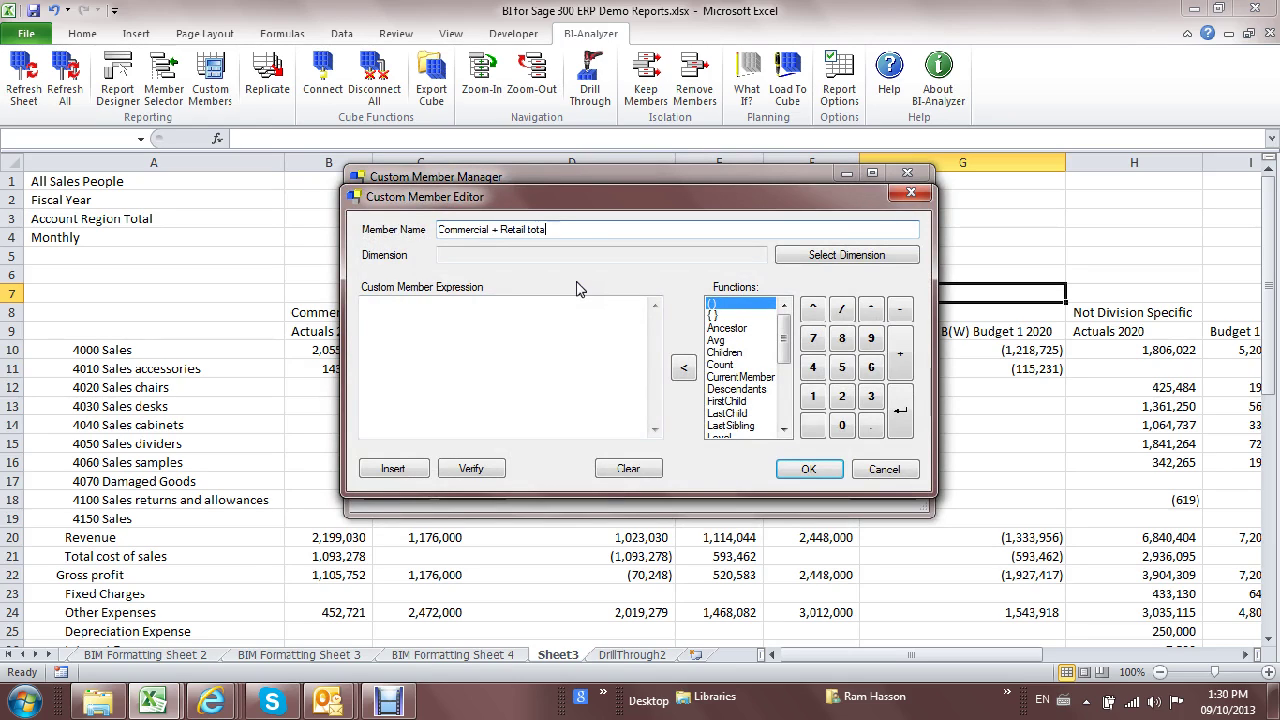
pyautogui.write('l')
pyautogui.press('Left')
pyautogui.press('Left')
pyautogui.press('Left')
pyautogui.press('Left')
pyautogui.press('Left')
# - Assign the custom member to the Account Division parent dimension
pyautogui.click(847, 257)
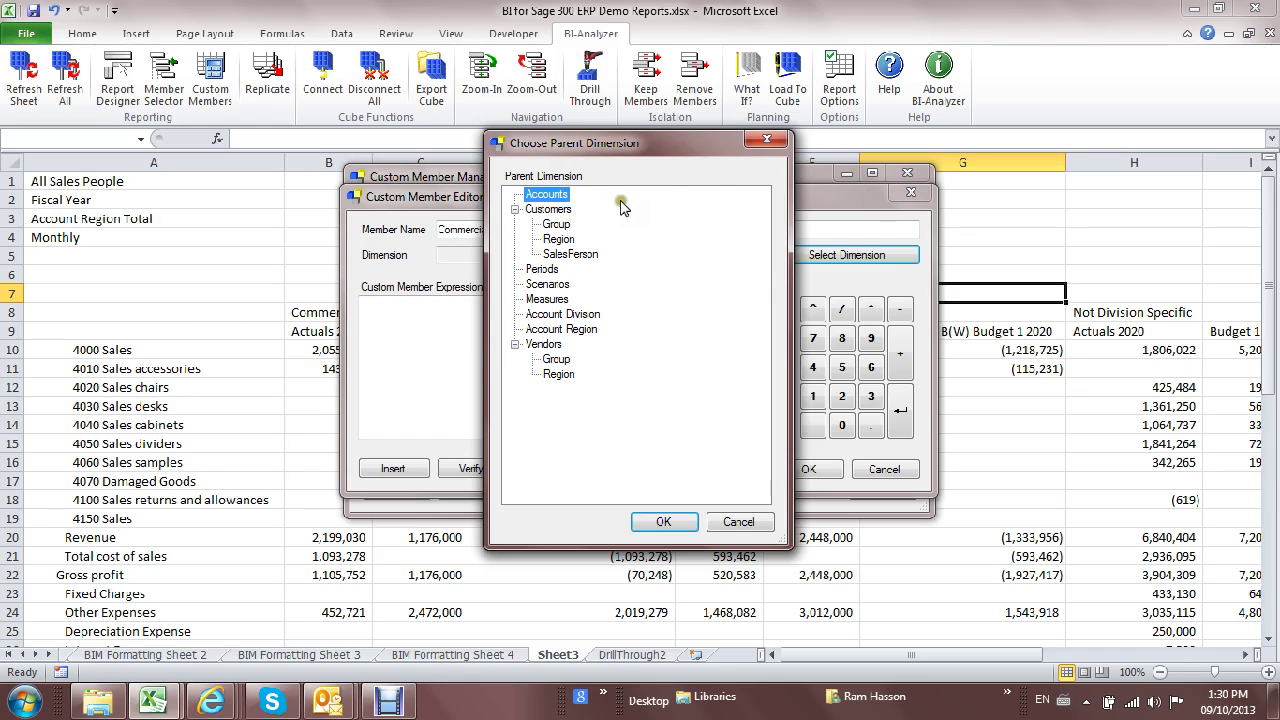
pyautogui.click(575, 316)
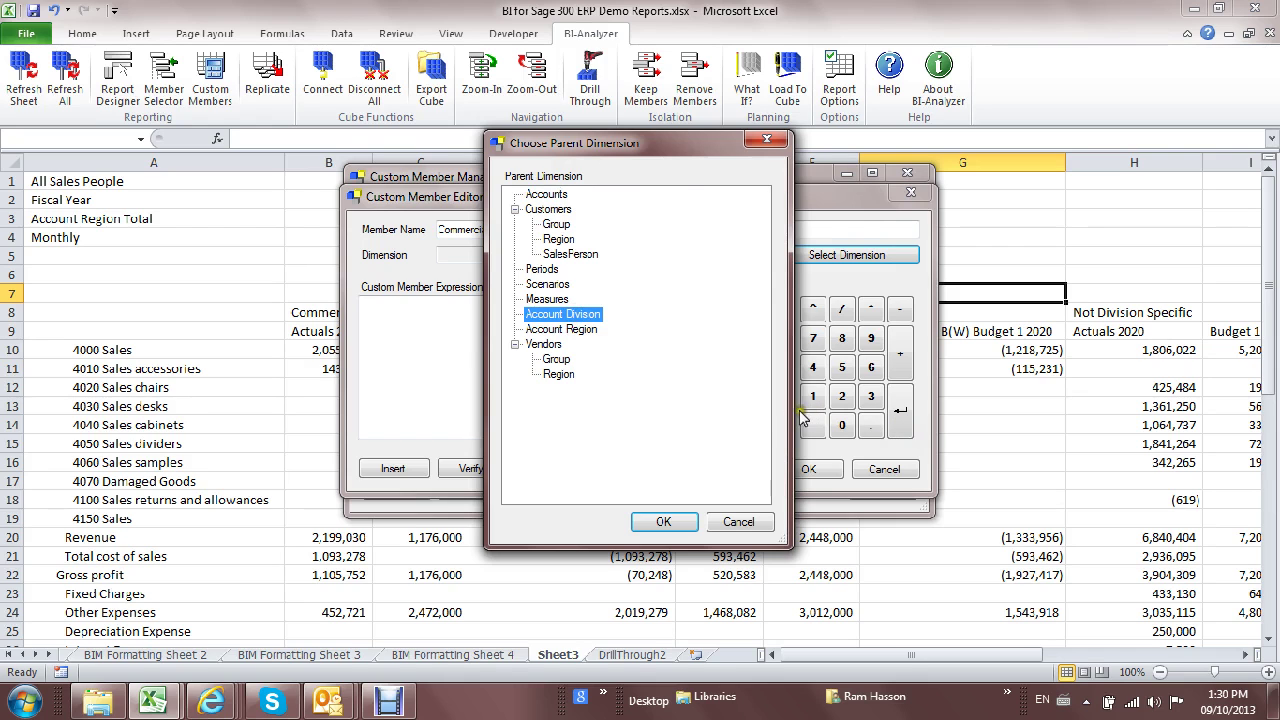
pyautogui.click(668, 521)
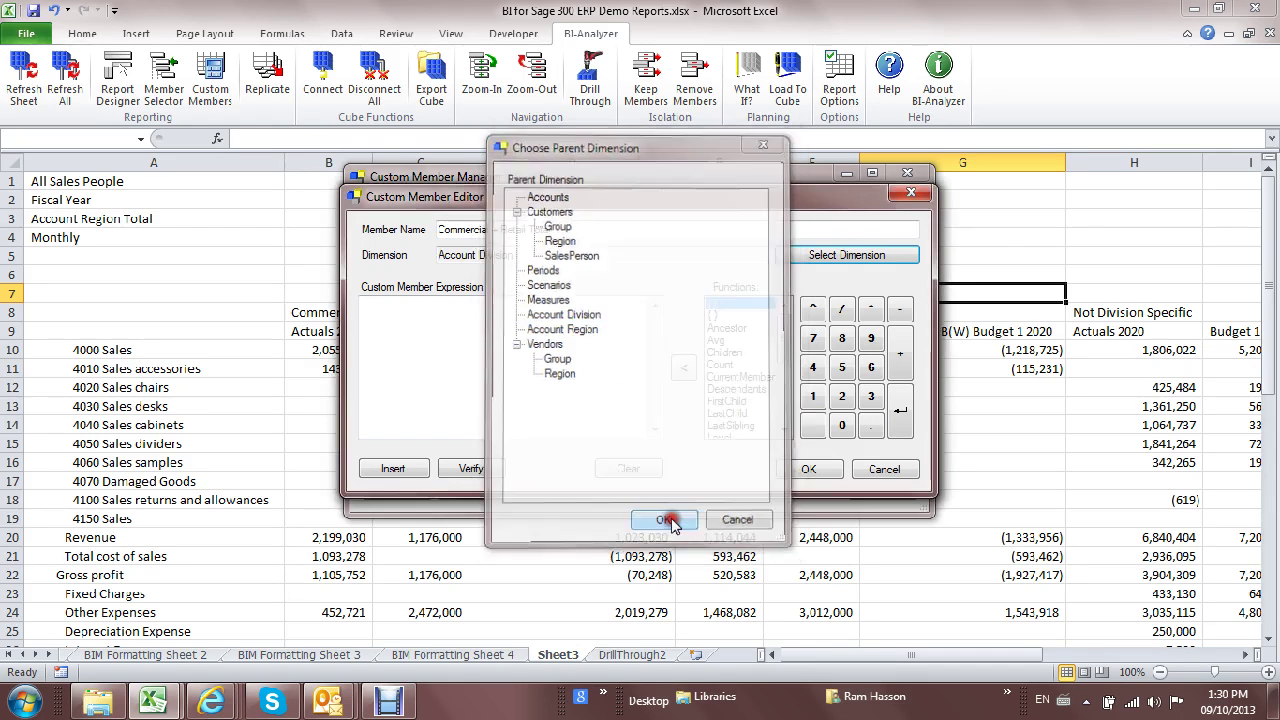
# - Define the custom member's expression as Commercial plus Retail from Account Division, and save the member
pyautogui.click(390, 470)
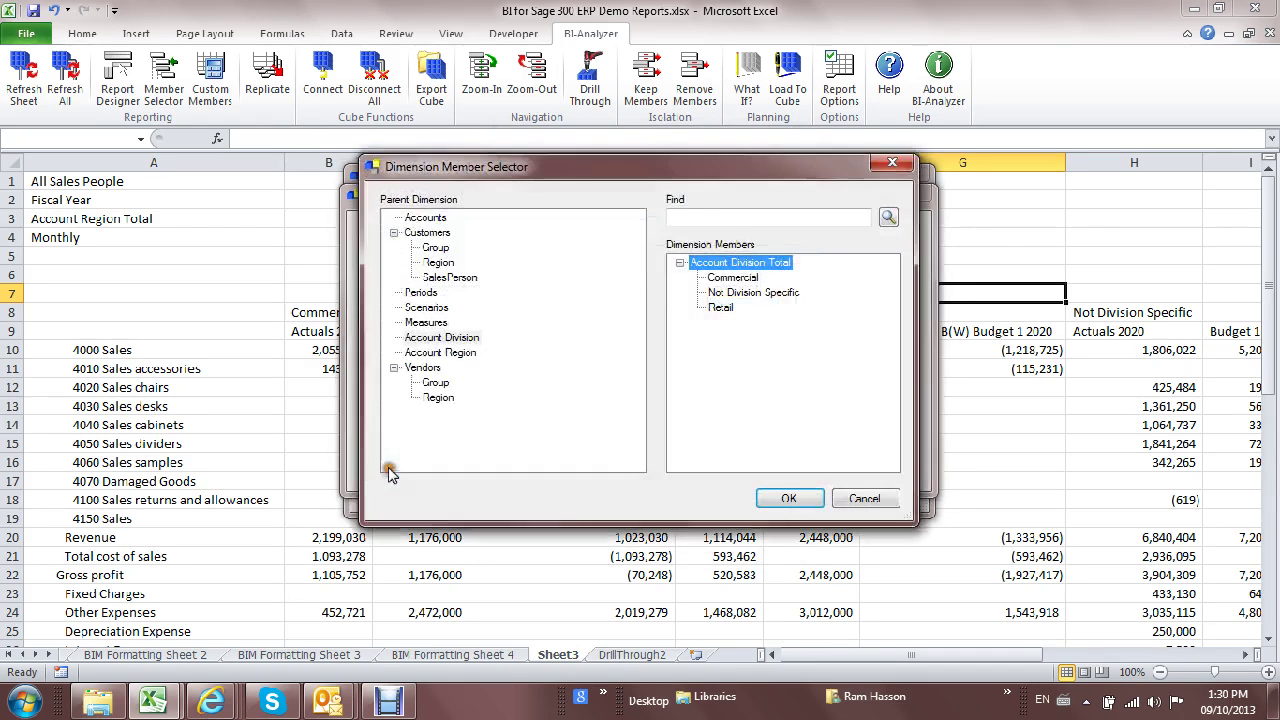
pyautogui.click(745, 279)
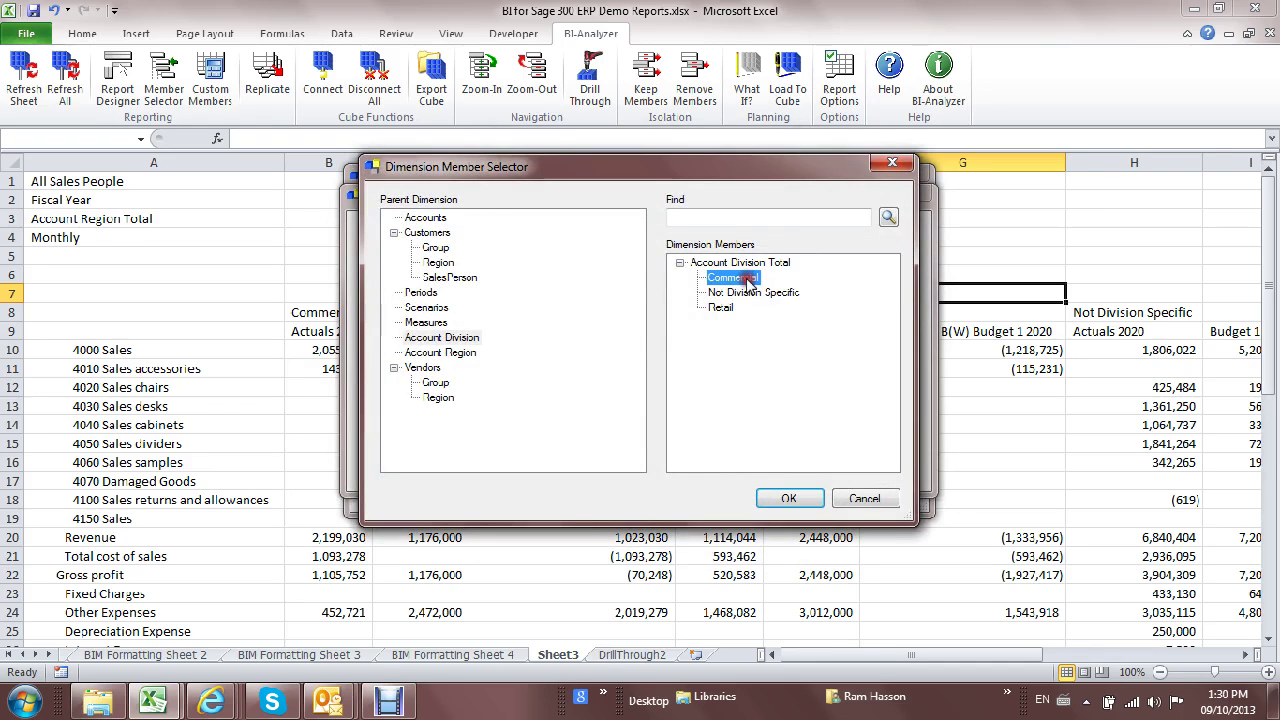
pyautogui.click(789, 498)
pyautogui.click(898, 357)
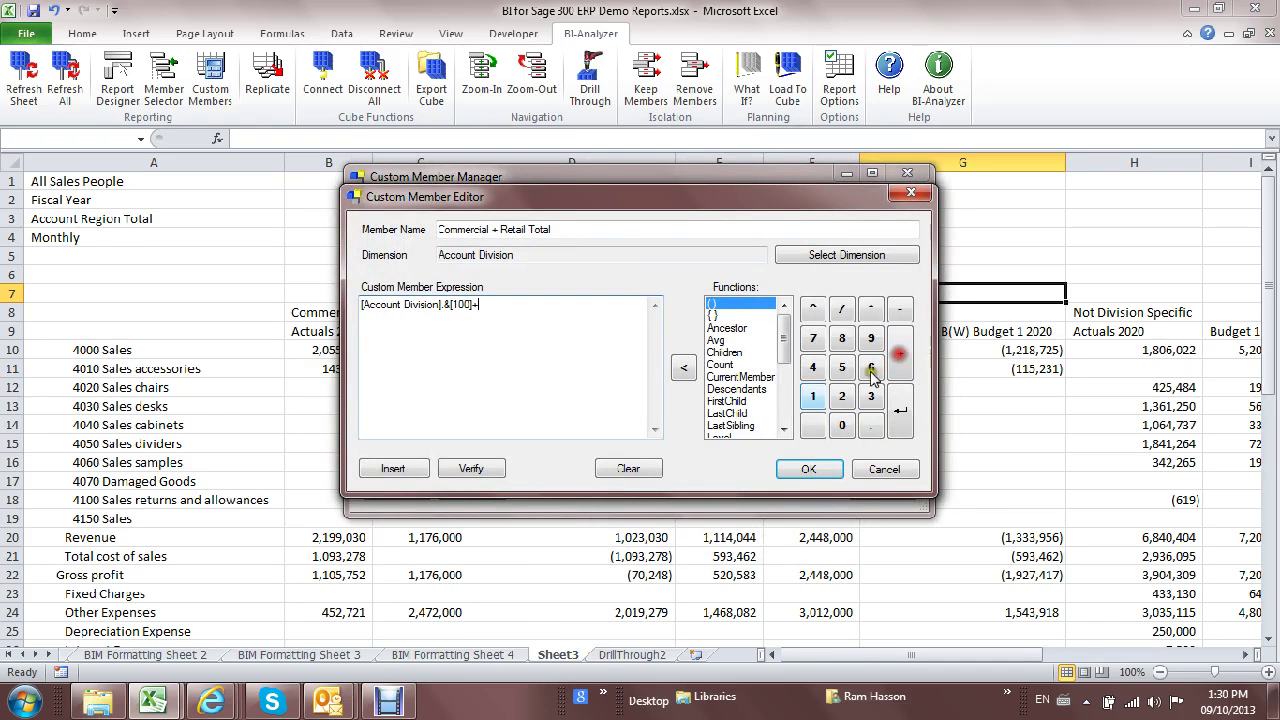
pyautogui.click(405, 470)
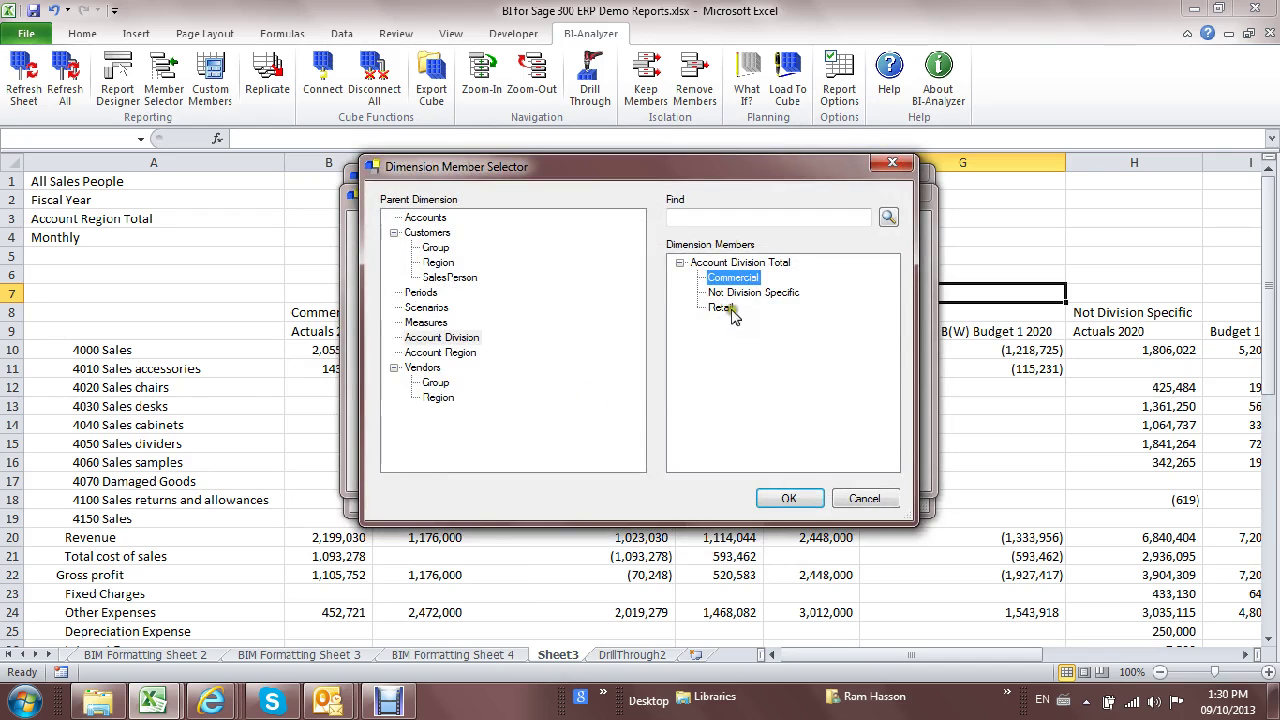
pyautogui.click(722, 308)
pyautogui.click(789, 498)
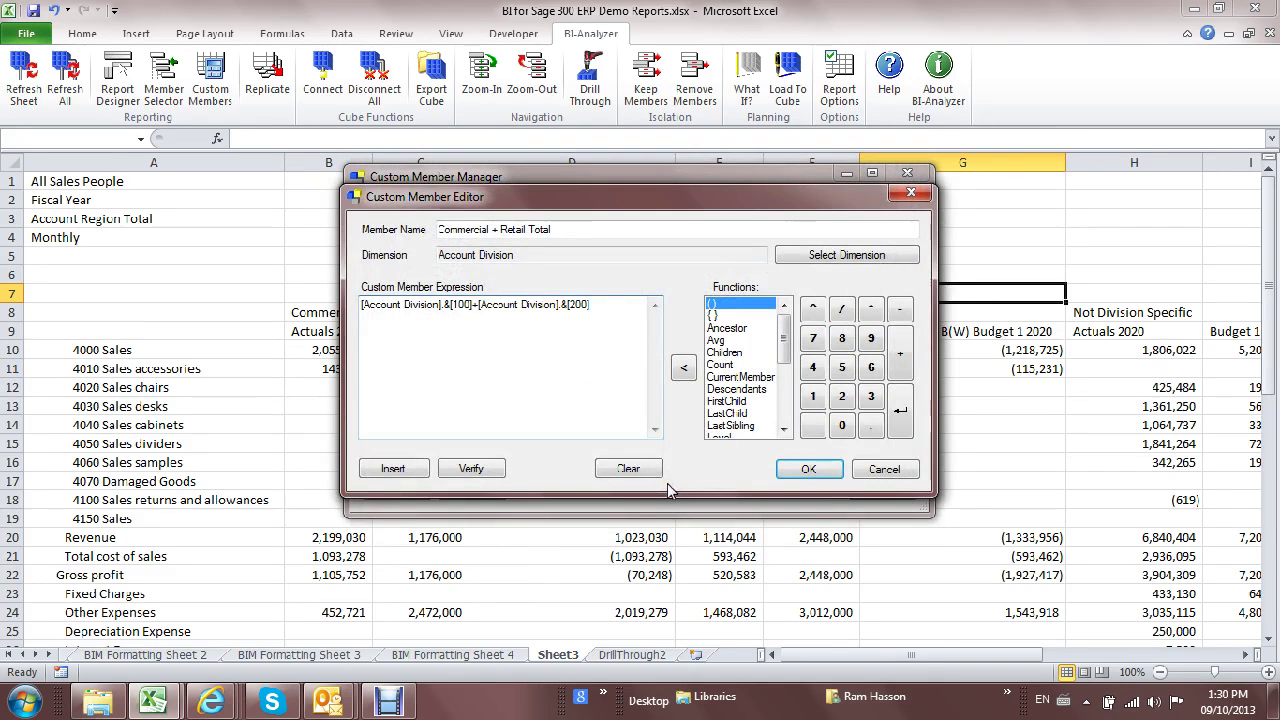
pyautogui.click(818, 468)
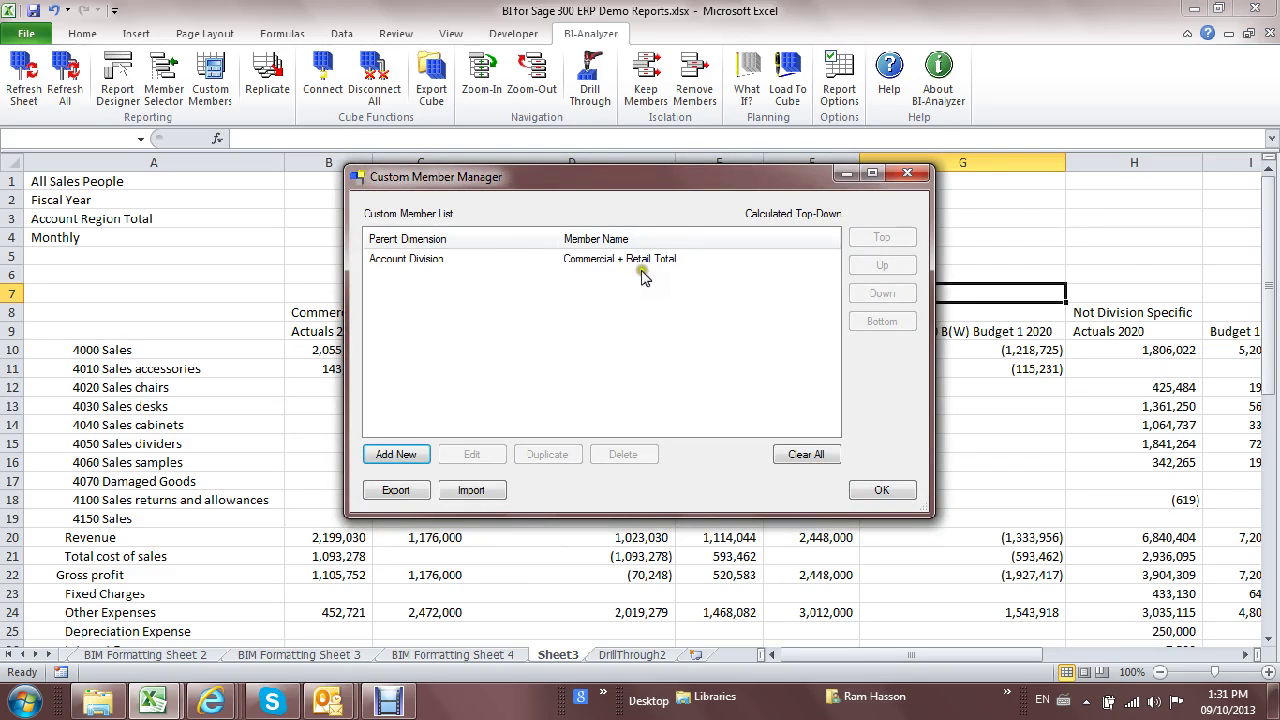
pyautogui.click(884, 490)
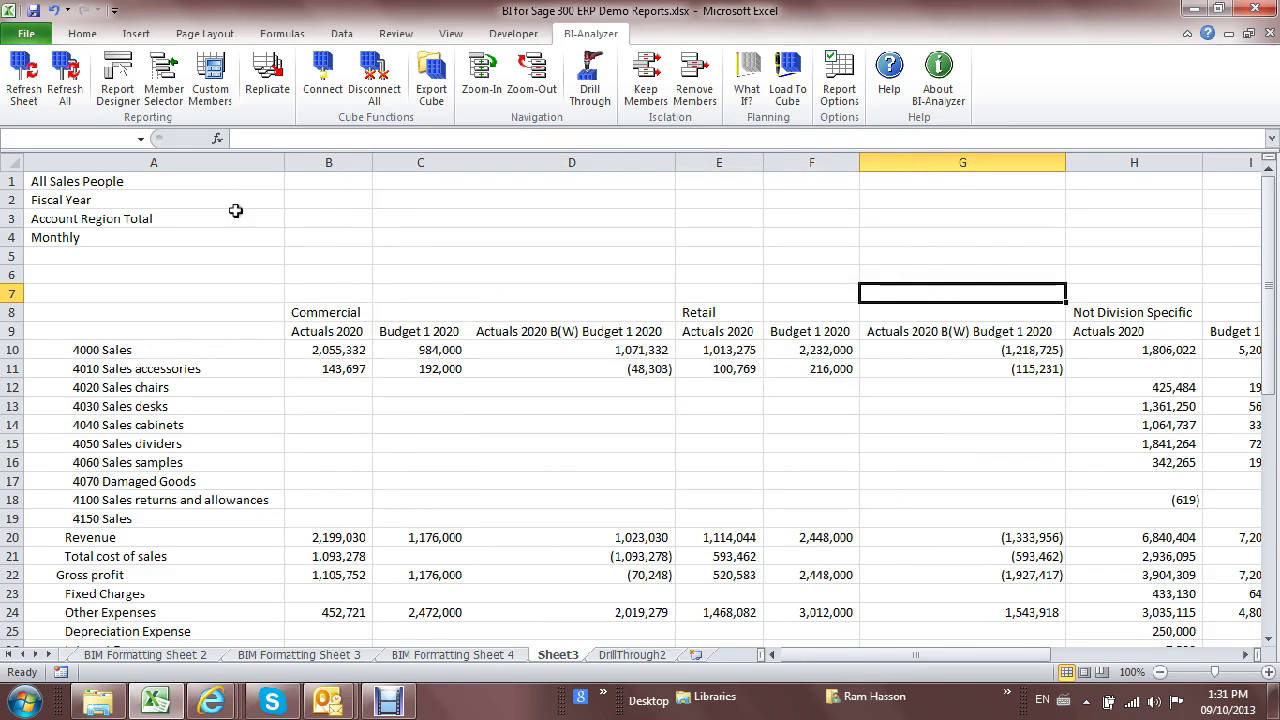
# - Add Commercial + Retail Total to the report's Account Division columns, between Retail and Not Division Specific, and run the report
pyautogui.click(118, 82)
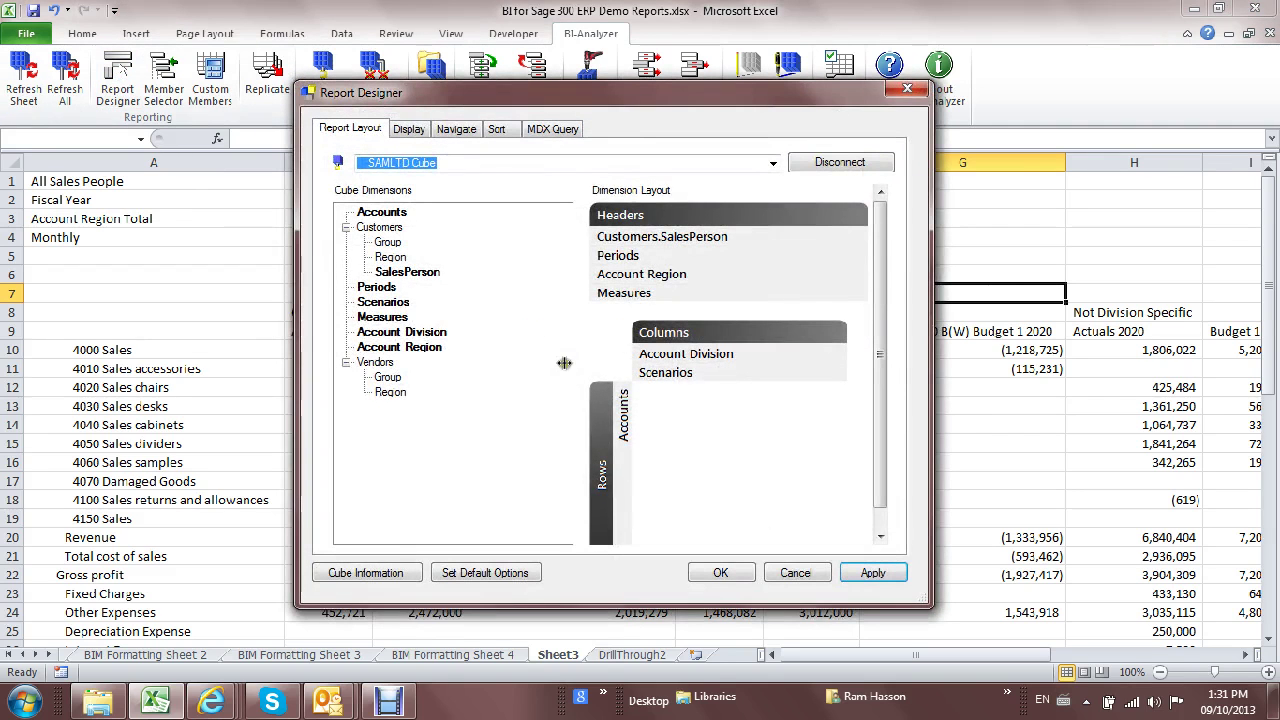
pyautogui.doubleClick(707, 358)
pyautogui.click(418, 189)
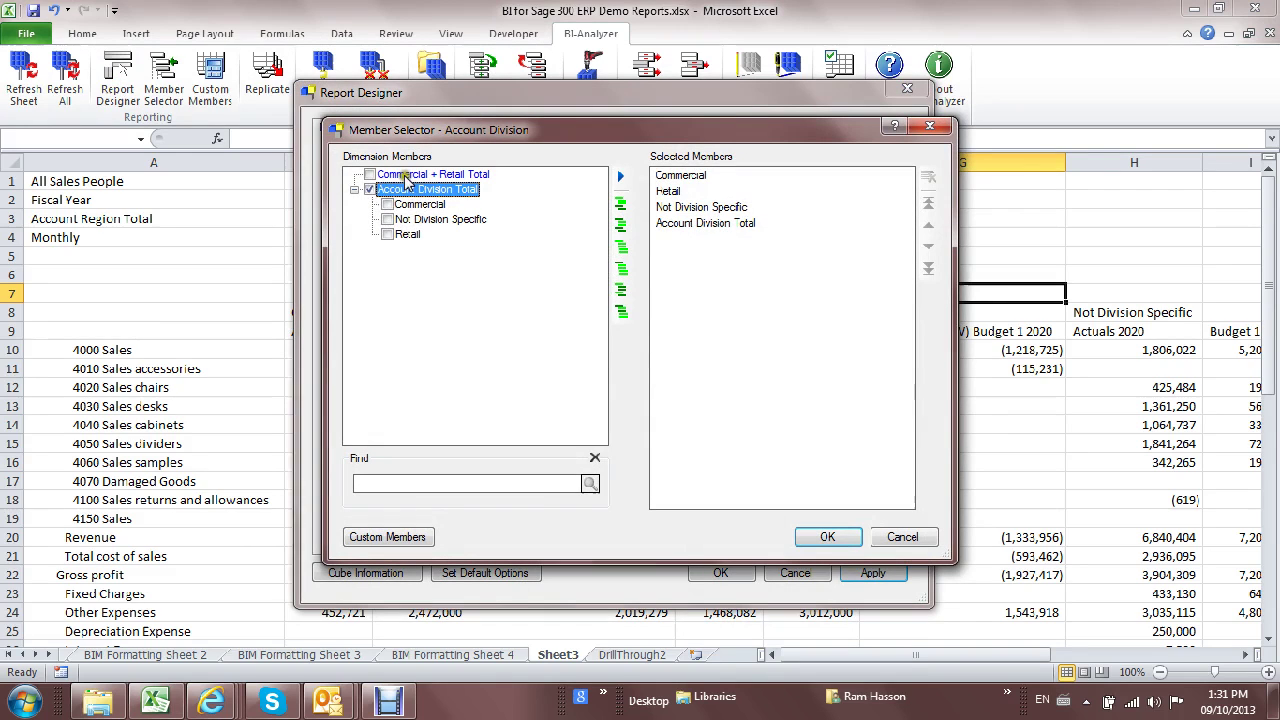
pyautogui.moveTo(480, 175); pyautogui.dragTo(684, 214)
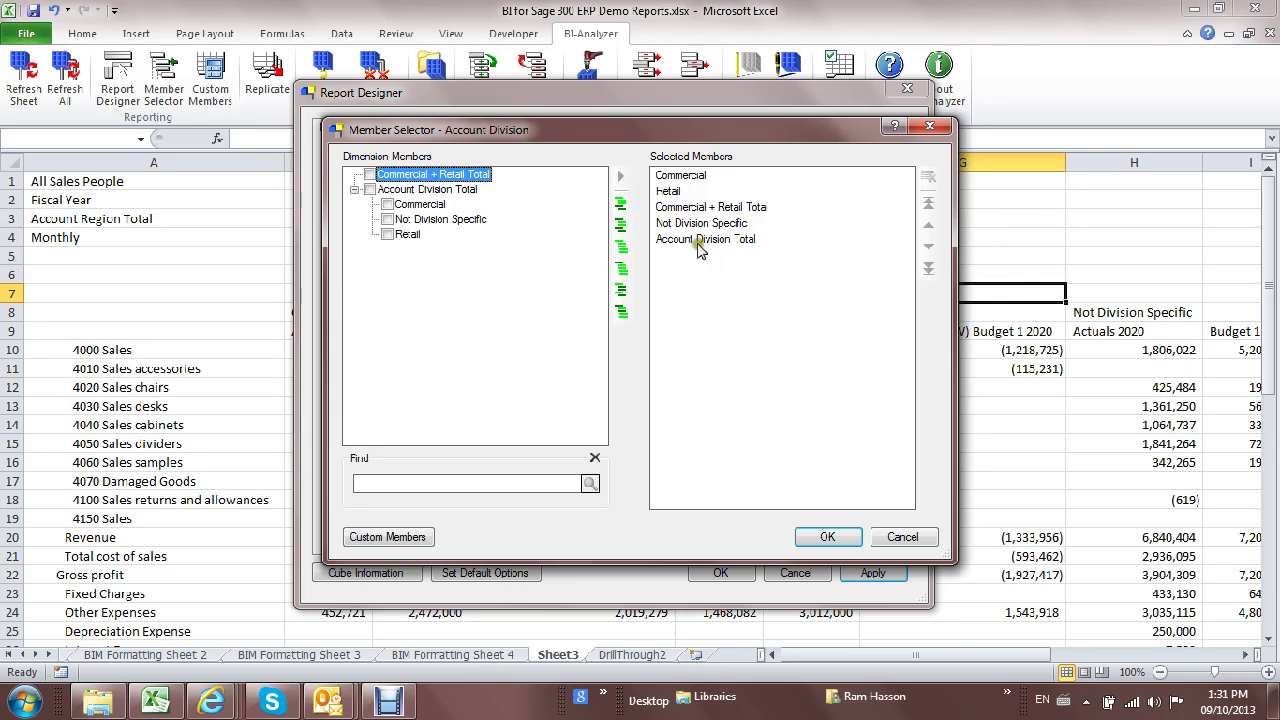
pyautogui.click(832, 538)
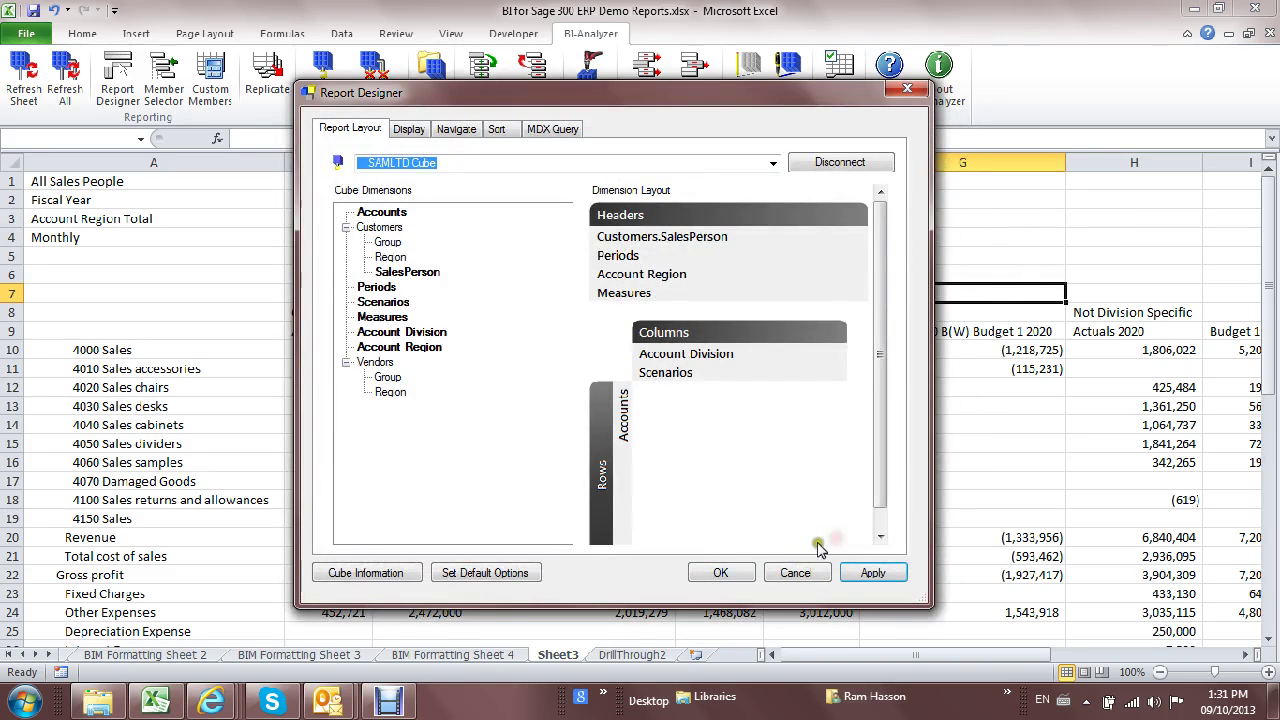
pyautogui.click(722, 574)
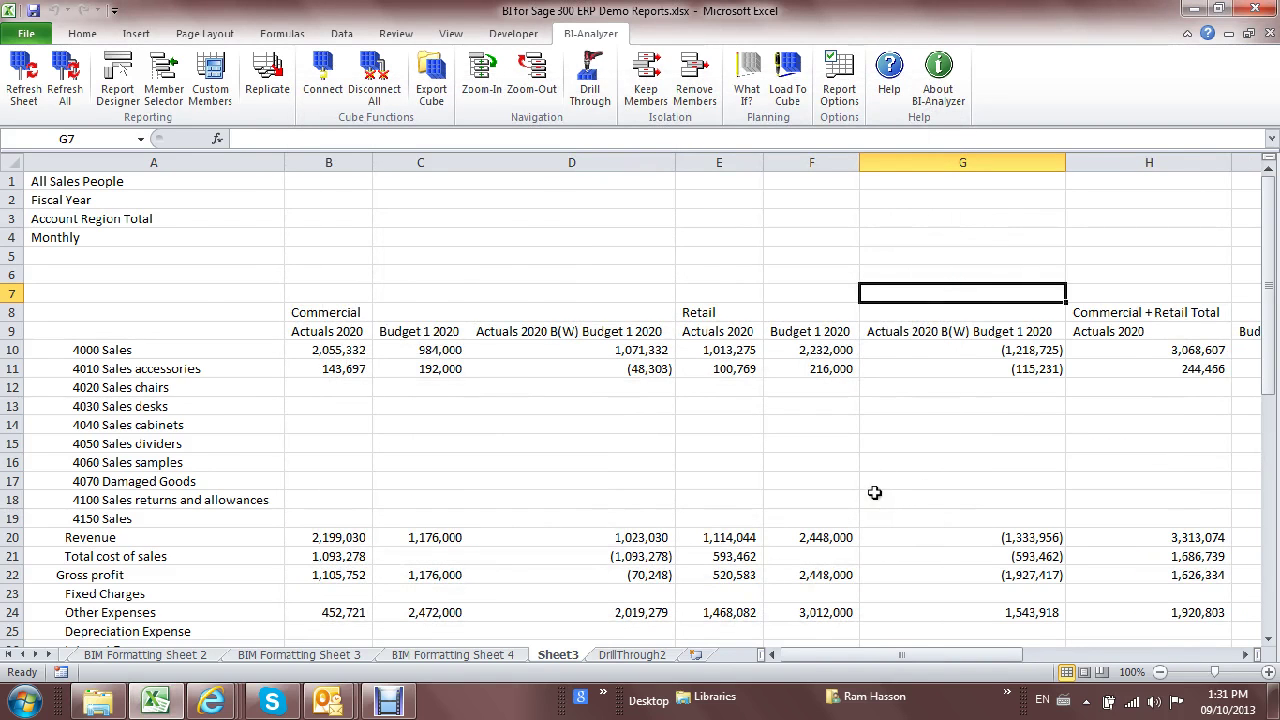
# - Examine the actuals, budget and variance columns under Commercial + Retail Total against the Commercial and Retail columns
pyautogui.click(348, 298)
pyautogui.click(347, 315)
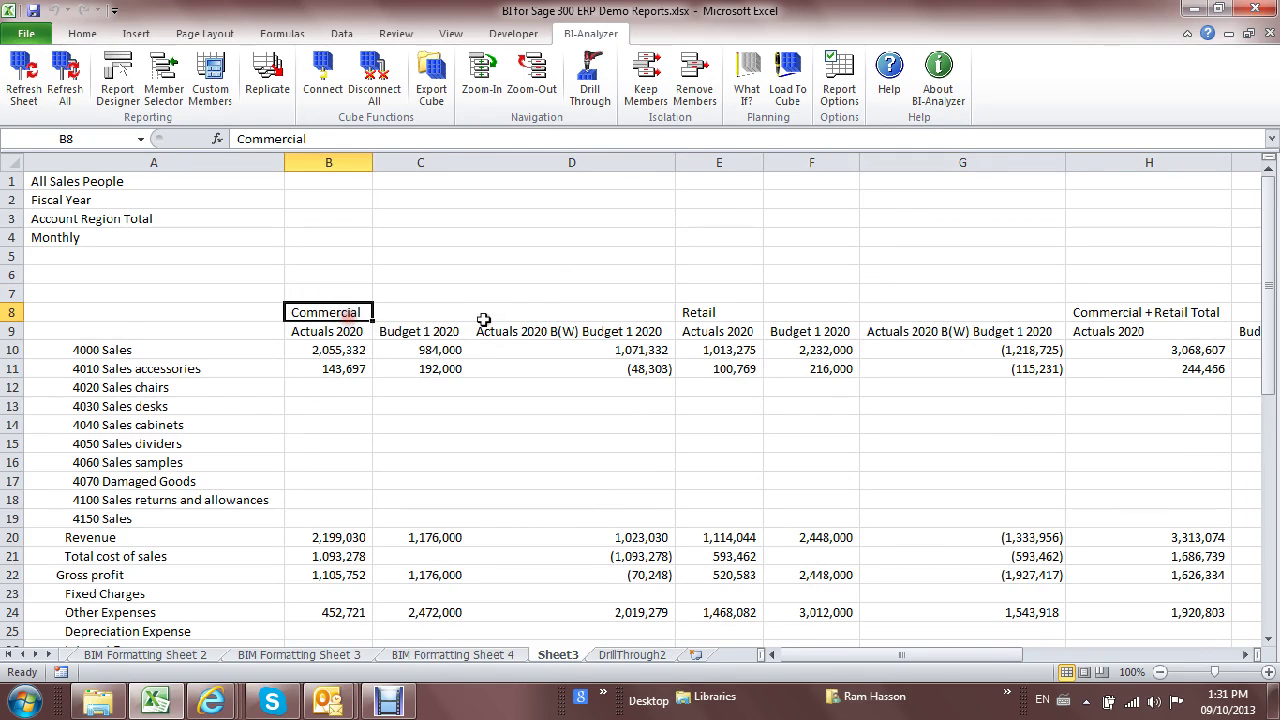
pyautogui.click(483, 319)
pyautogui.press('Right')
pyautogui.press('Right')
pyautogui.press('Right')
pyautogui.press('Right')
pyautogui.press('Right')
pyautogui.press('Right')
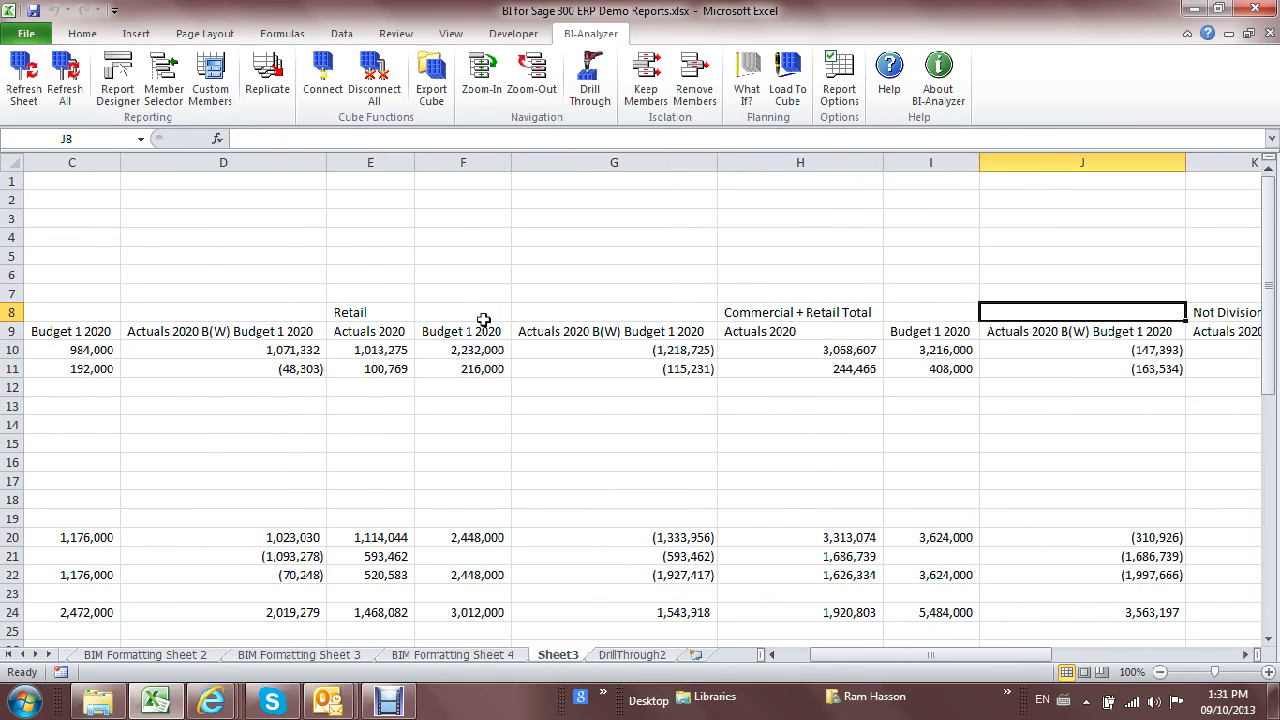
pyautogui.press('Left')
pyautogui.press('Left')
pyautogui.press('Down')
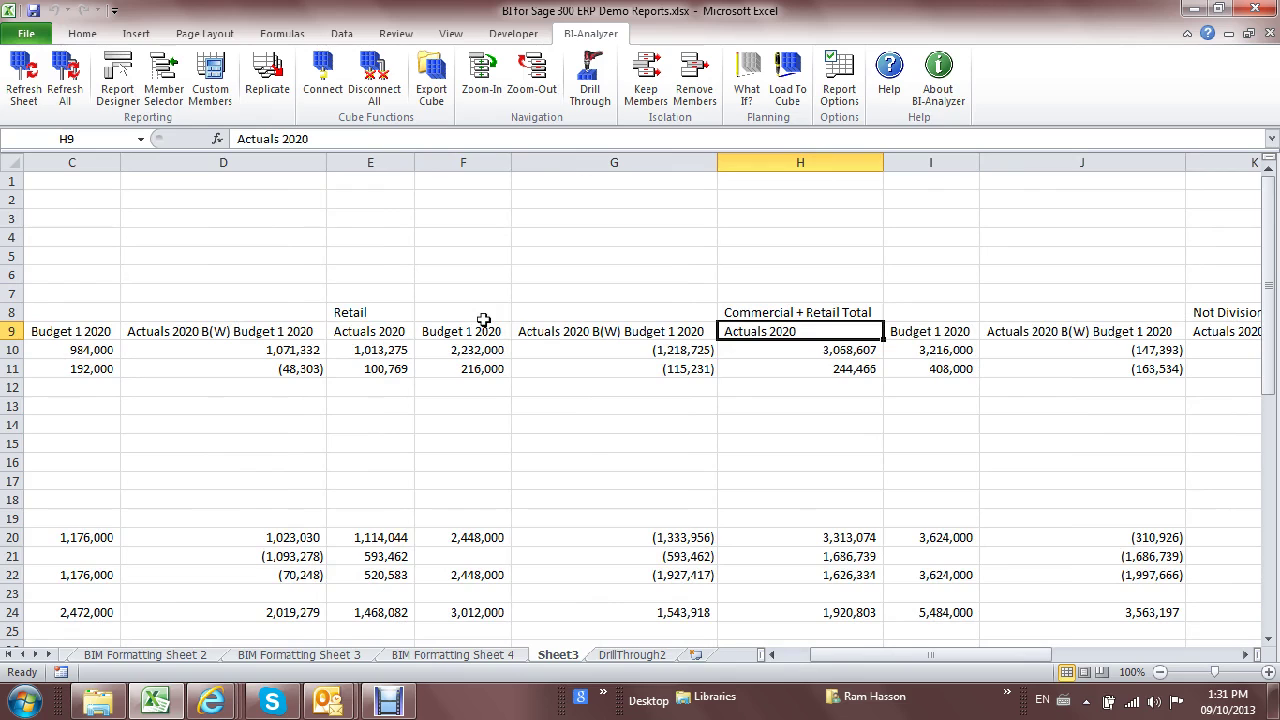
pyautogui.press('Right')
pyautogui.press('Right')
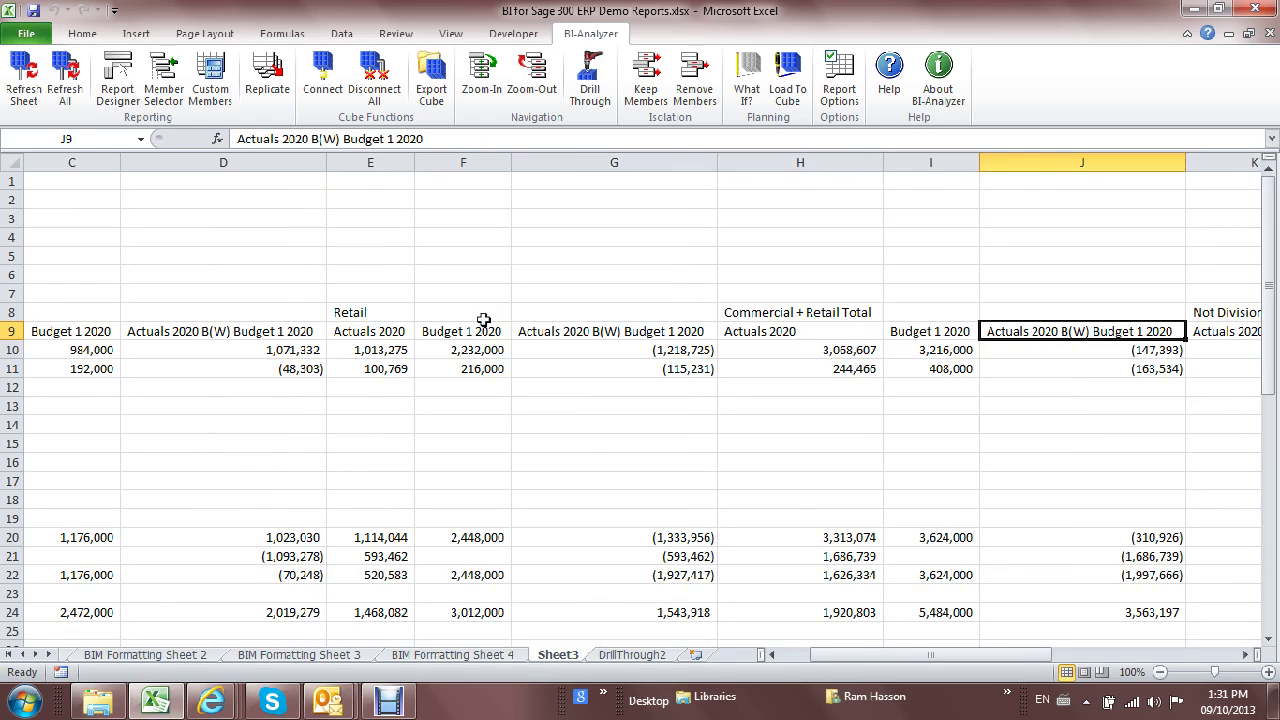
pyautogui.press('Left')
pyautogui.press('Left')
pyautogui.press('Down')
pyautogui.press('Right')
pyautogui.press('Right')
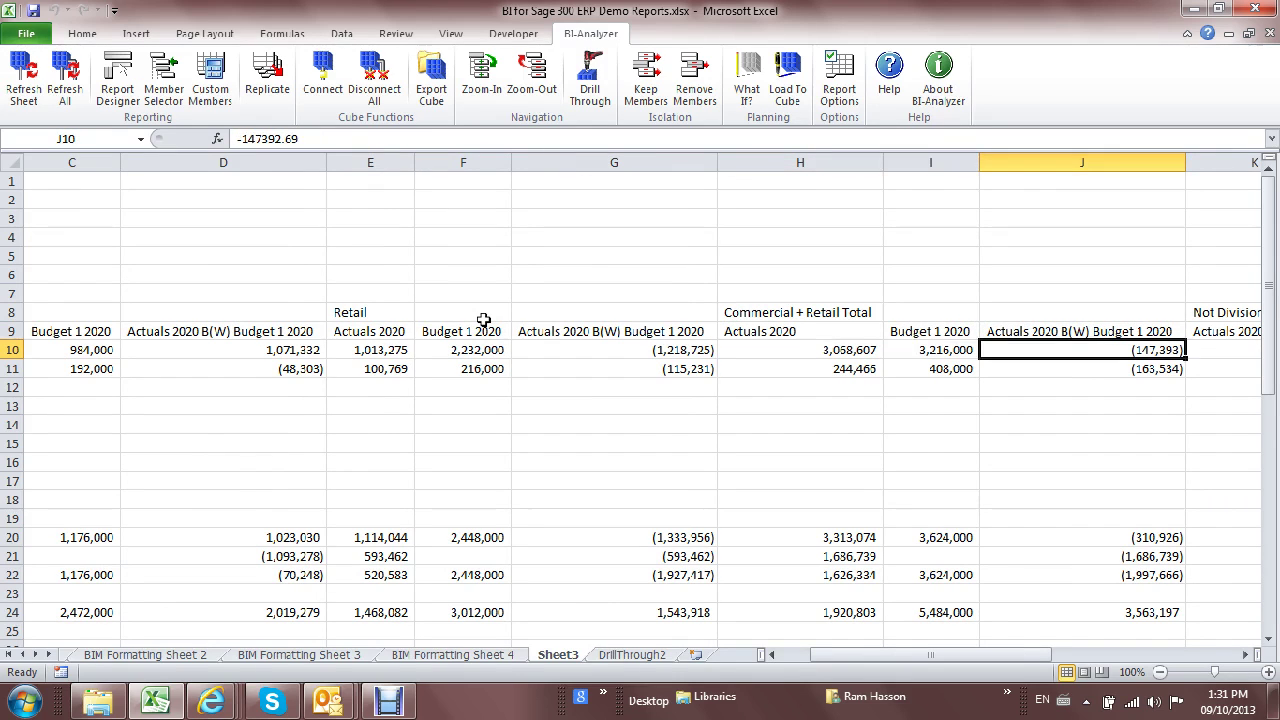
pyautogui.press('Down')
pyautogui.press('Left')
pyautogui.press('Left')
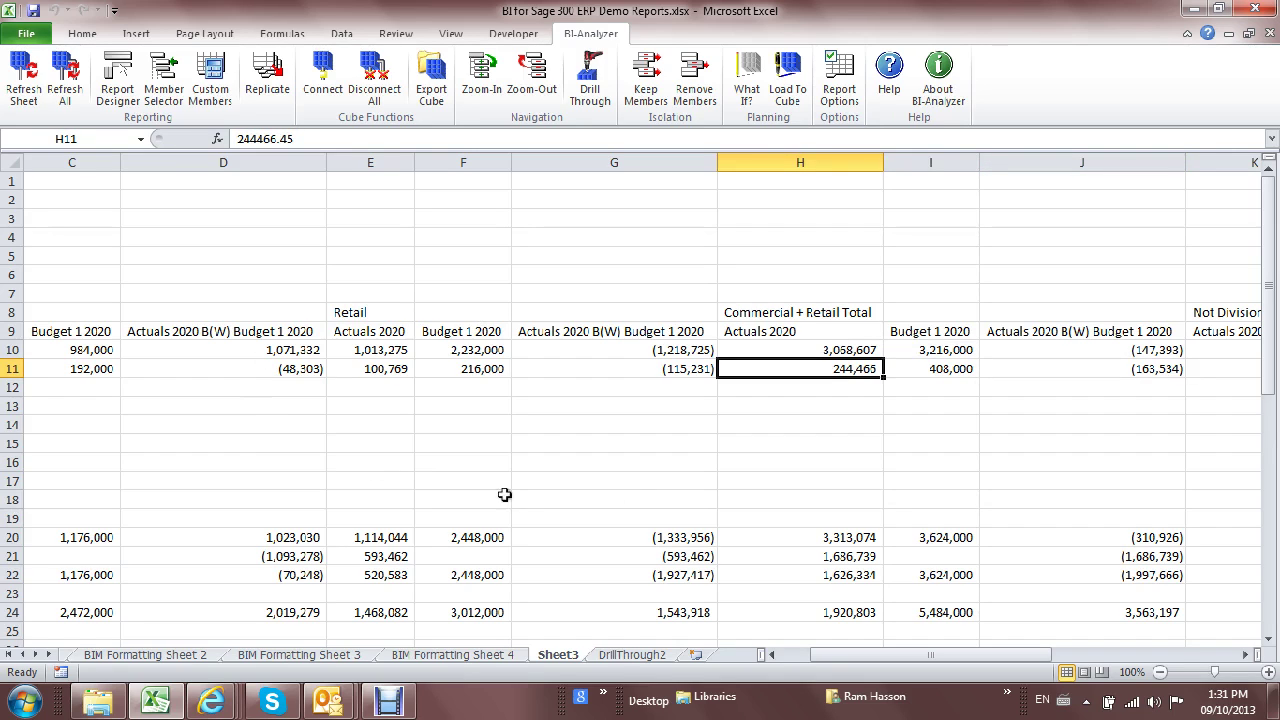
pyautogui.moveTo(885, 655); pyautogui.dragTo(858, 660)
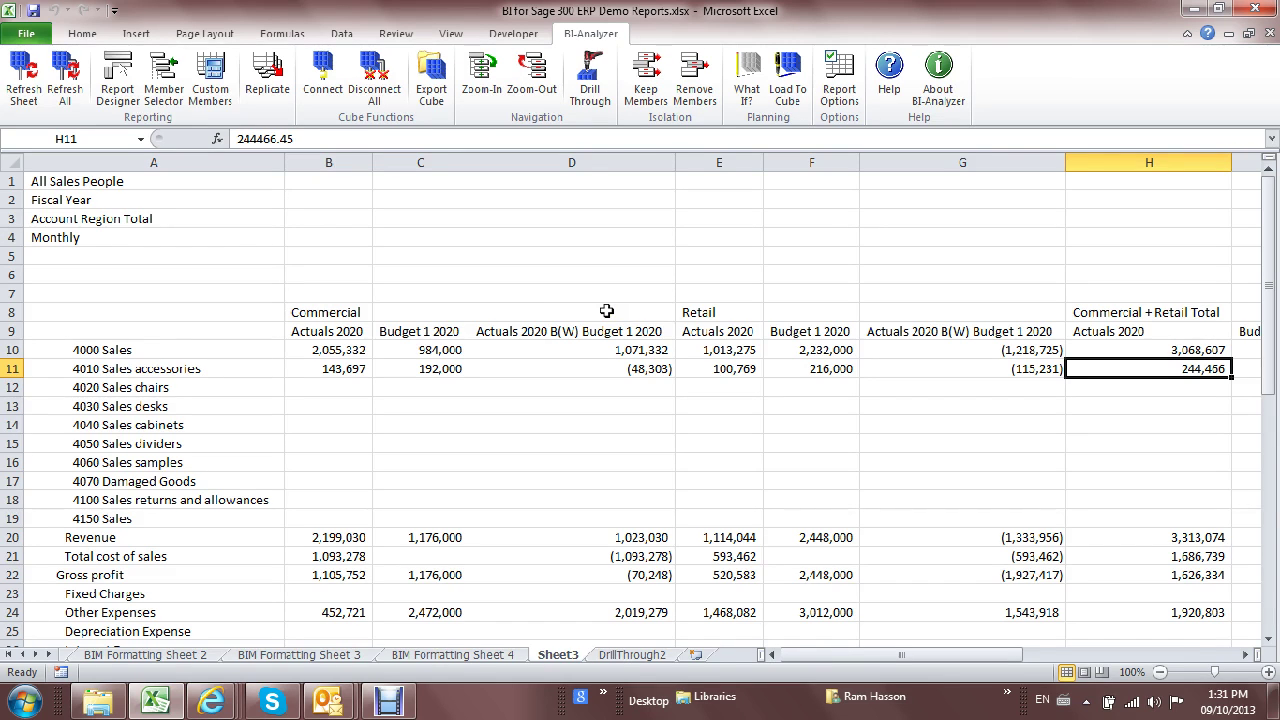
# - Rearrange the report layout with Account Division and Scenarios as headers and Periods as the columns
pyautogui.click(118, 90)
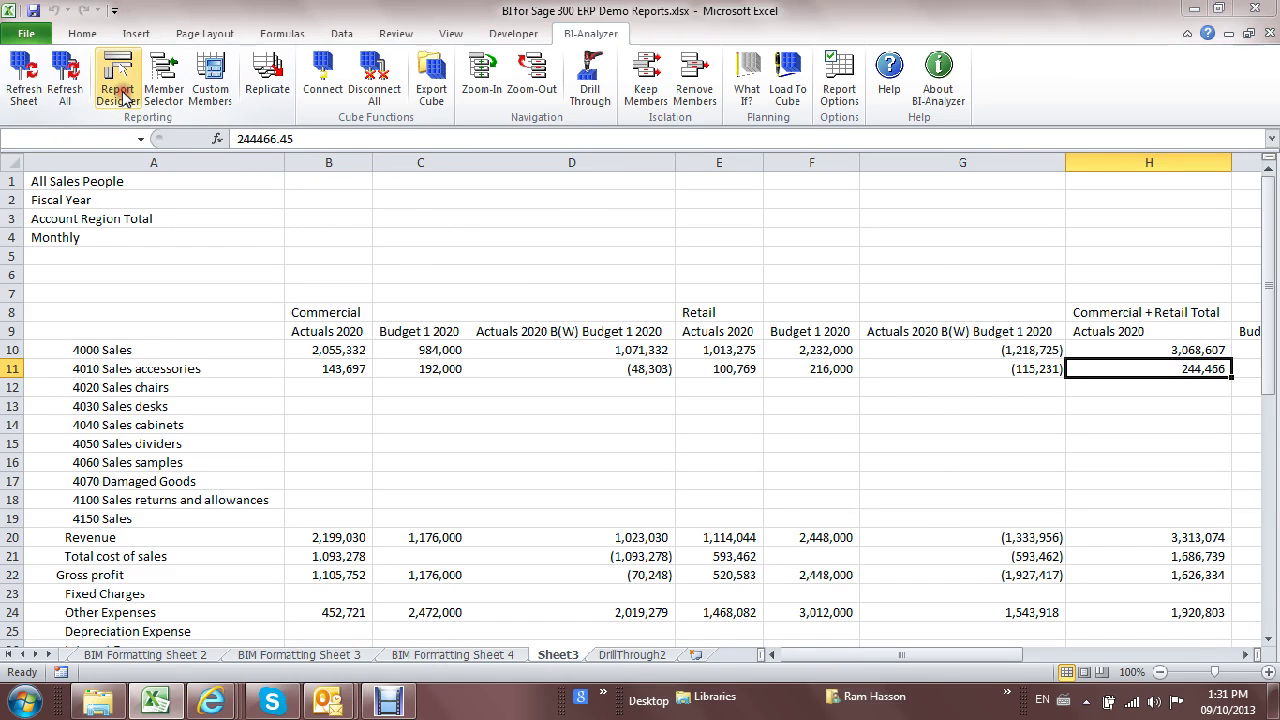
pyautogui.moveTo(716, 368); pyautogui.dragTo(683, 240)
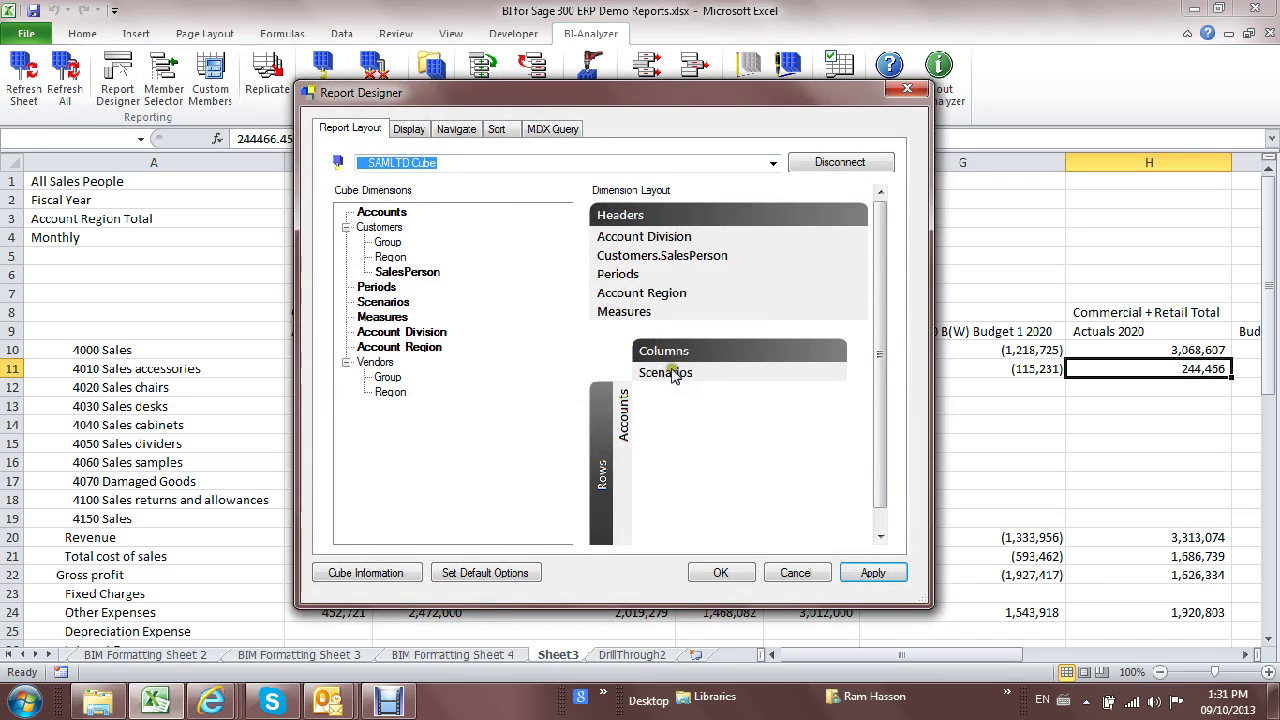
pyautogui.moveTo(677, 371); pyautogui.dragTo(678, 252)
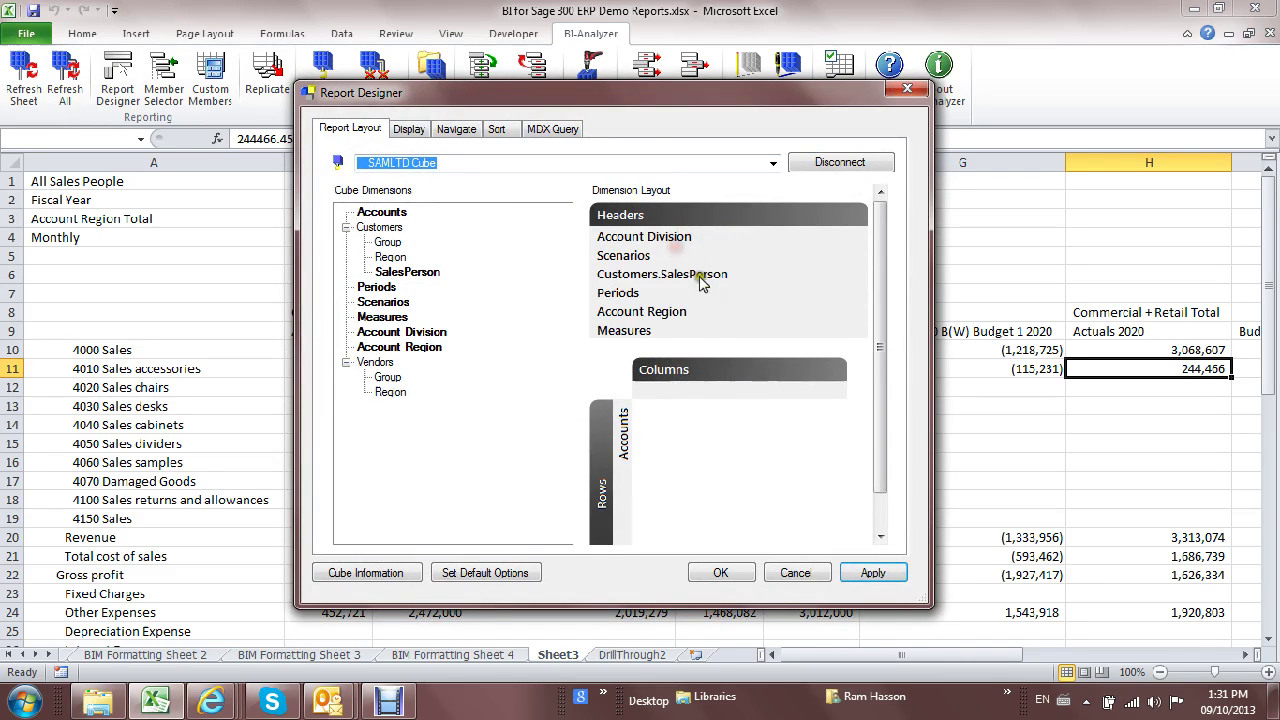
pyautogui.moveTo(718, 383); pyautogui.dragTo(716, 392)
pyautogui.click(721, 574)
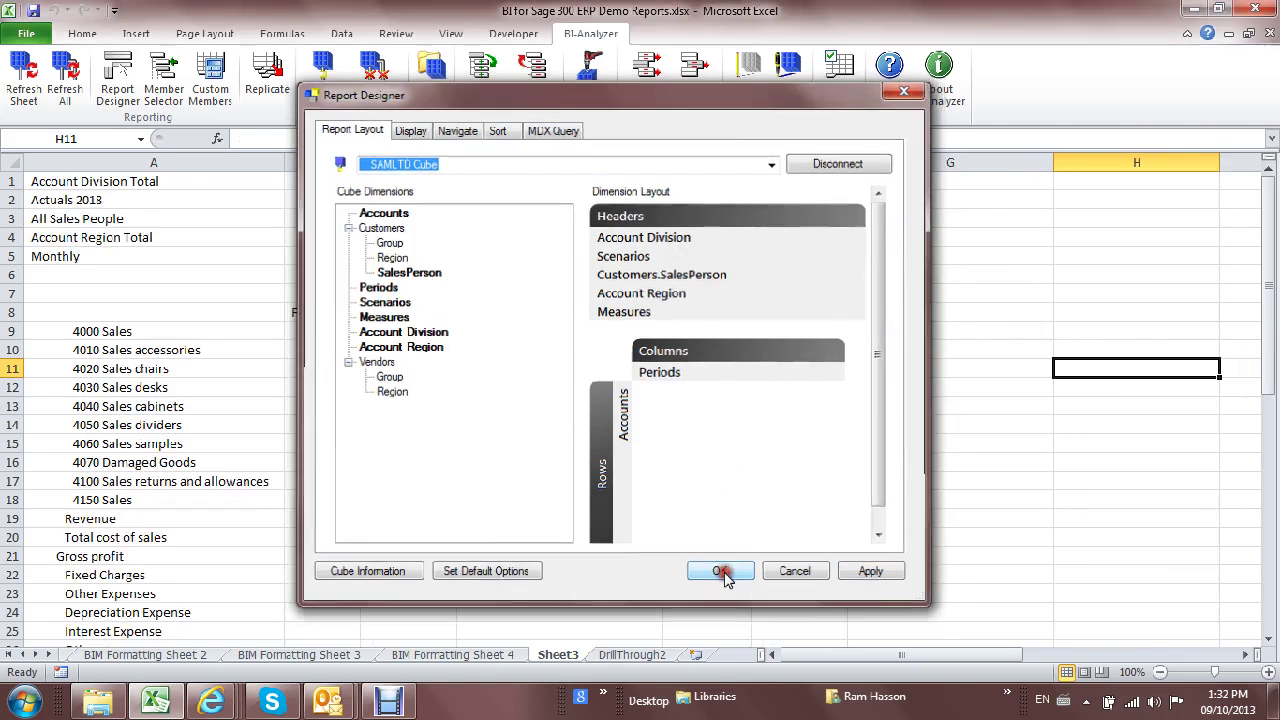
# - Set the Account Division header to Commercial + Retail Total and the Scenarios header to Actuals 2019
pyautogui.doubleClick(196, 176)
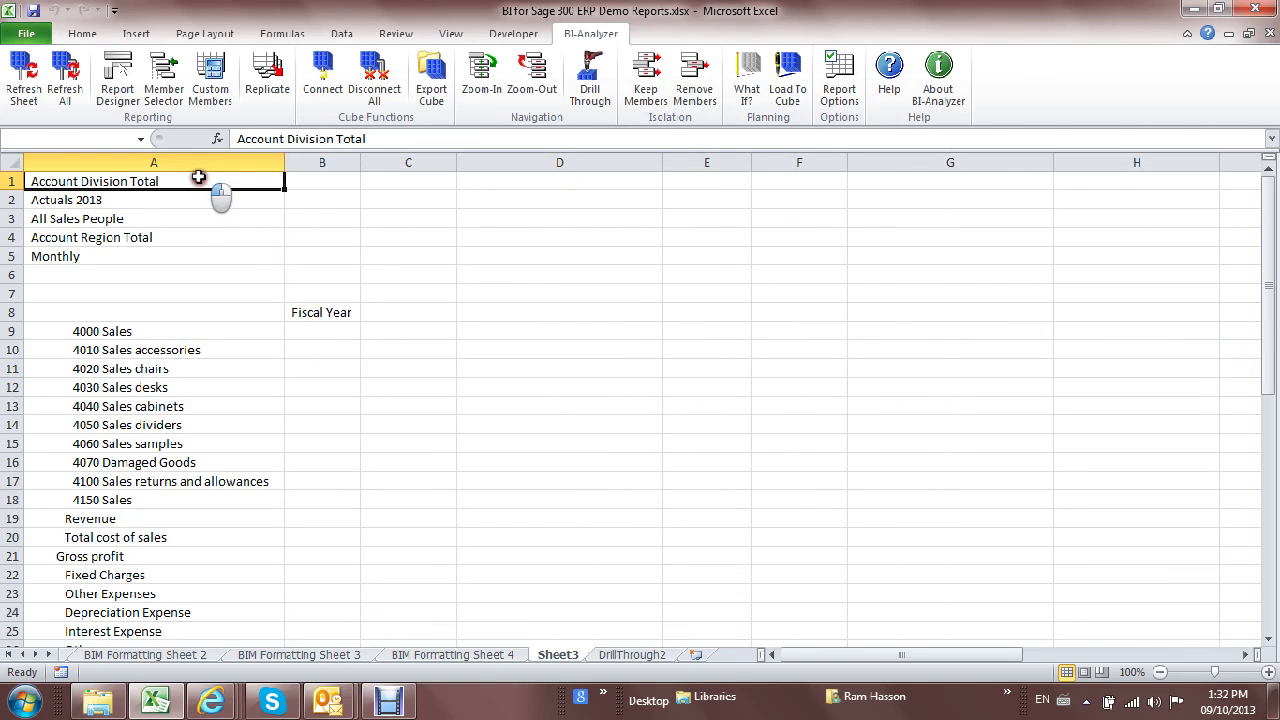
pyautogui.click(410, 176)
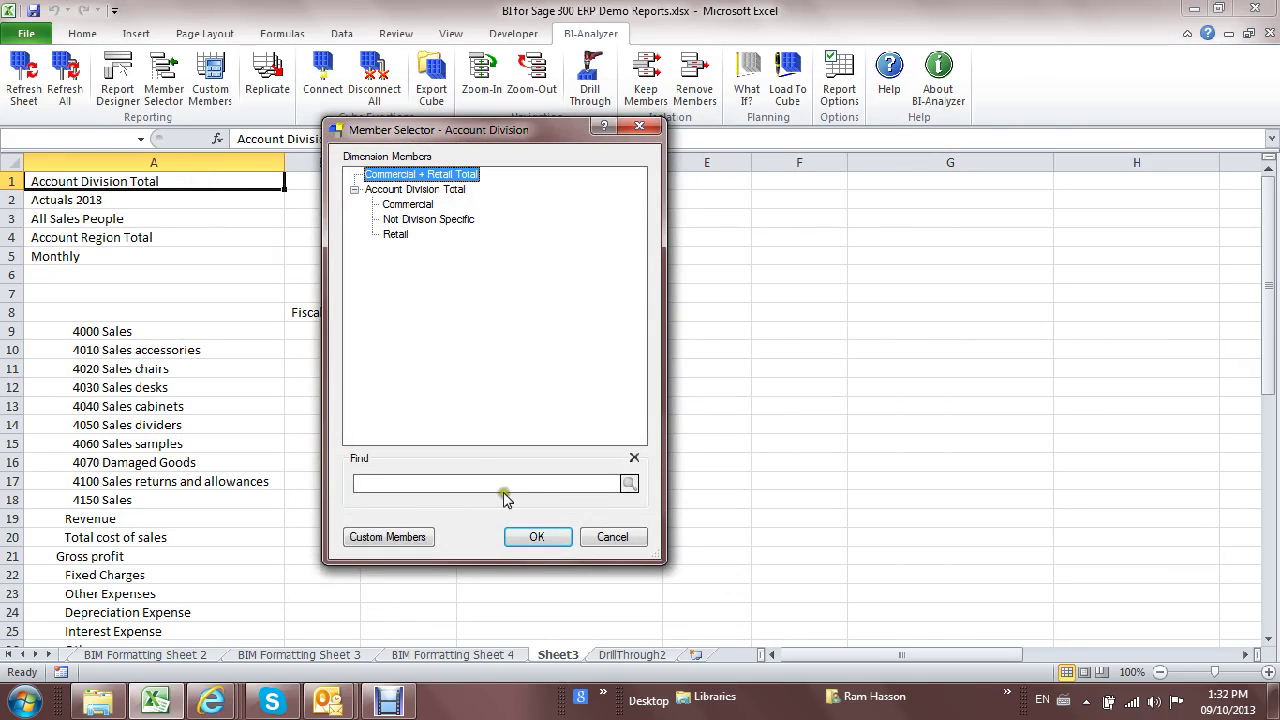
pyautogui.click(538, 537)
pyautogui.doubleClick(170, 204)
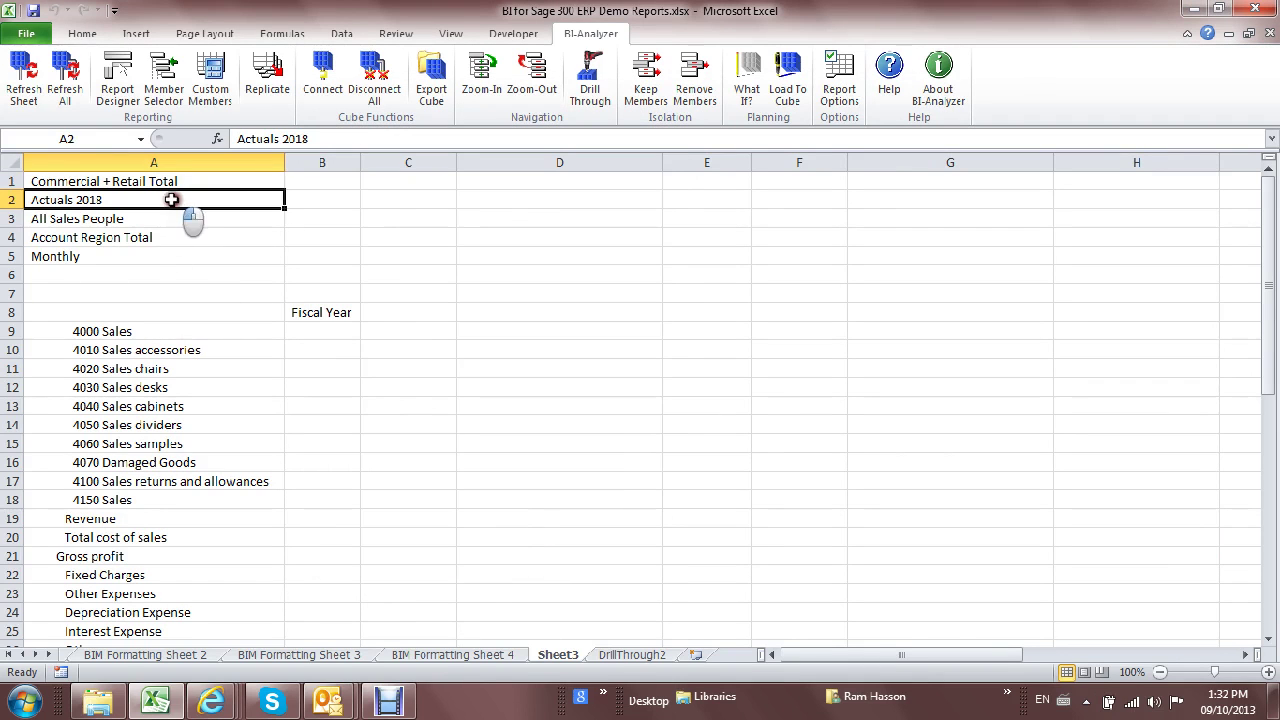
pyautogui.click(392, 190)
pyautogui.doubleClick(390, 190)
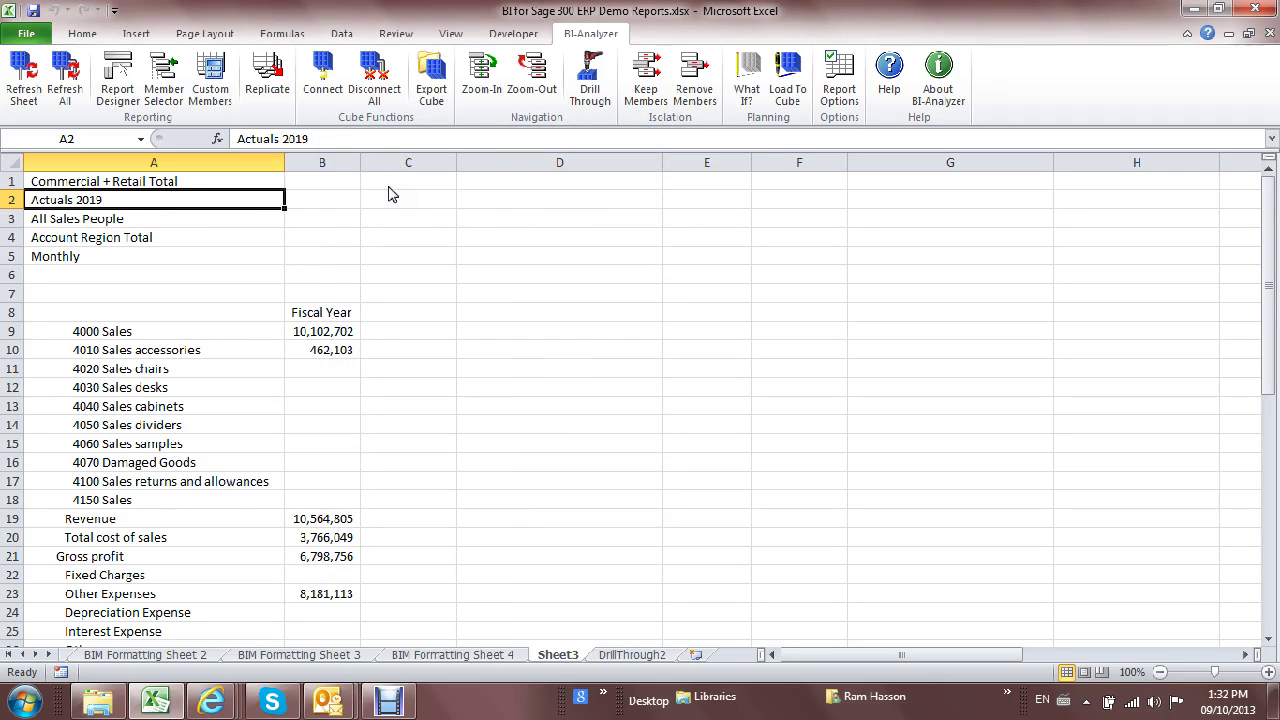
# - Expand the Fiscal Year column into quarters, and Quarter1, Quarter2 and Quarter3 into their months
pyautogui.doubleClick(325, 313)
pyautogui.doubleClick(328, 313)
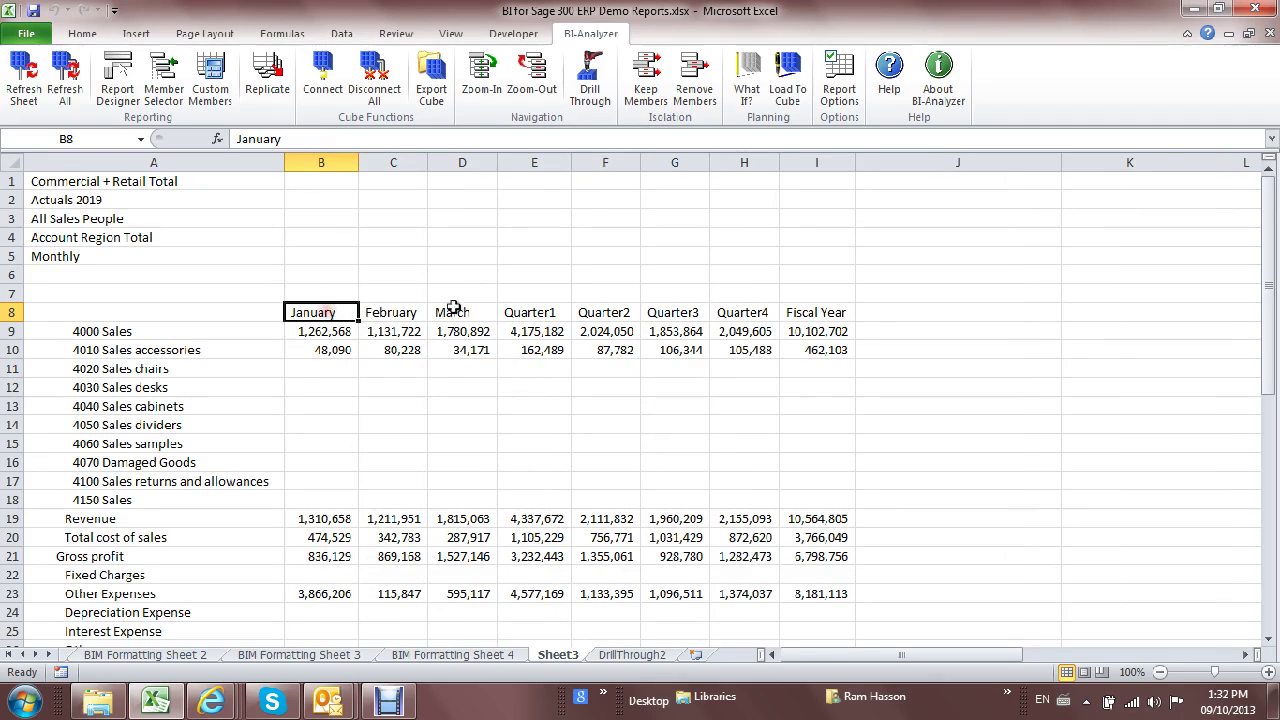
pyautogui.doubleClick(606, 313)
pyautogui.doubleClick(858, 313)
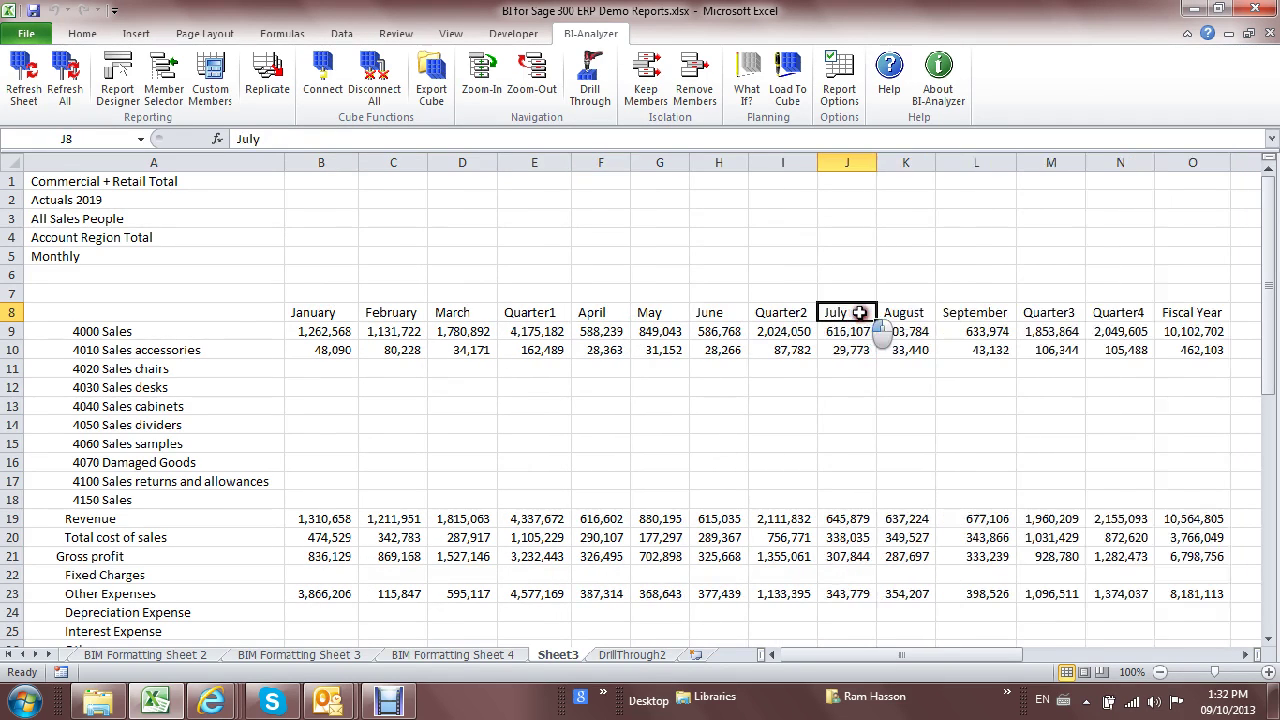
# - Expand Quarter4 into its months and zoom out from 4000 Sales to collapse the sales accounts into Revenue
pyautogui.doubleClick(1118, 313)
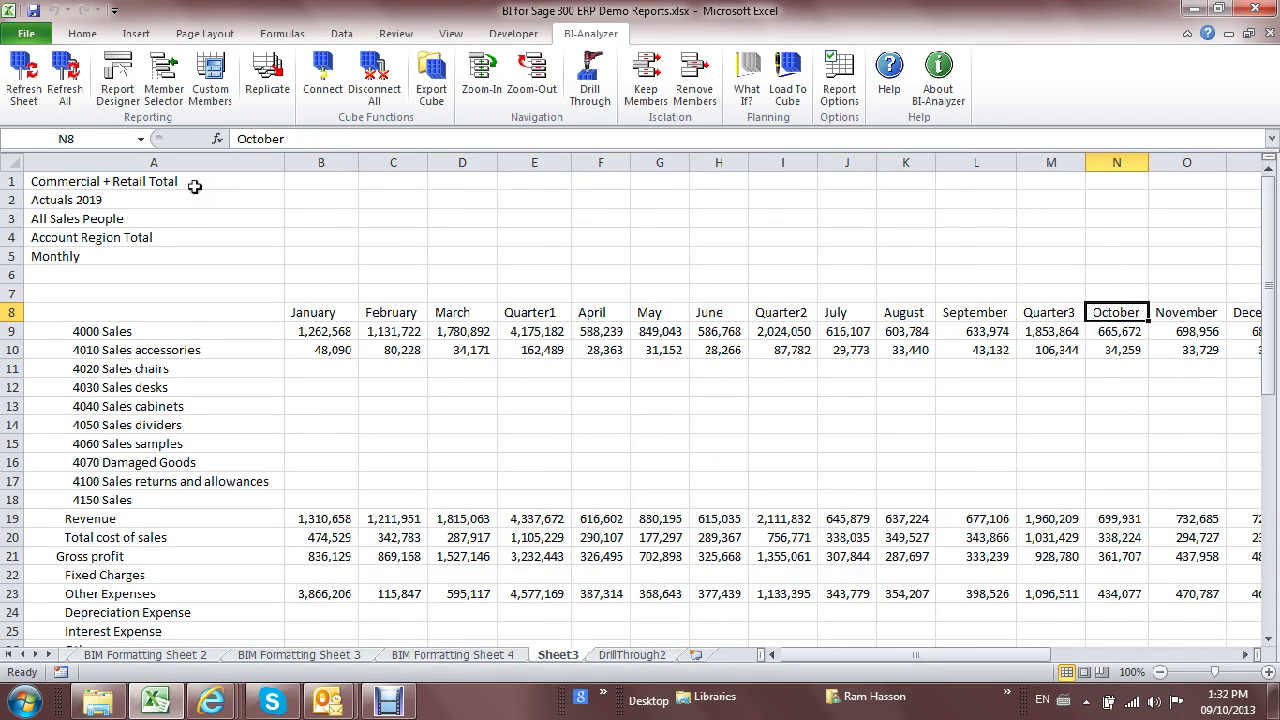
pyautogui.click(237, 329)
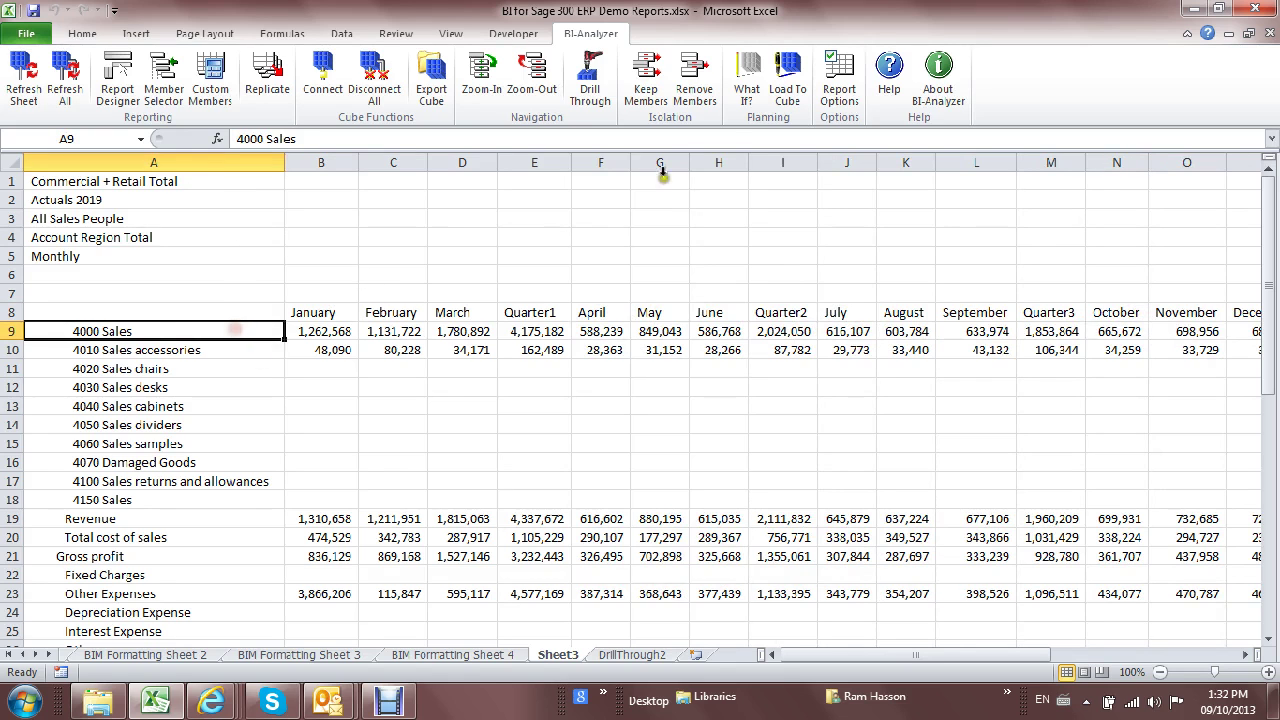
pyautogui.click(558, 78)
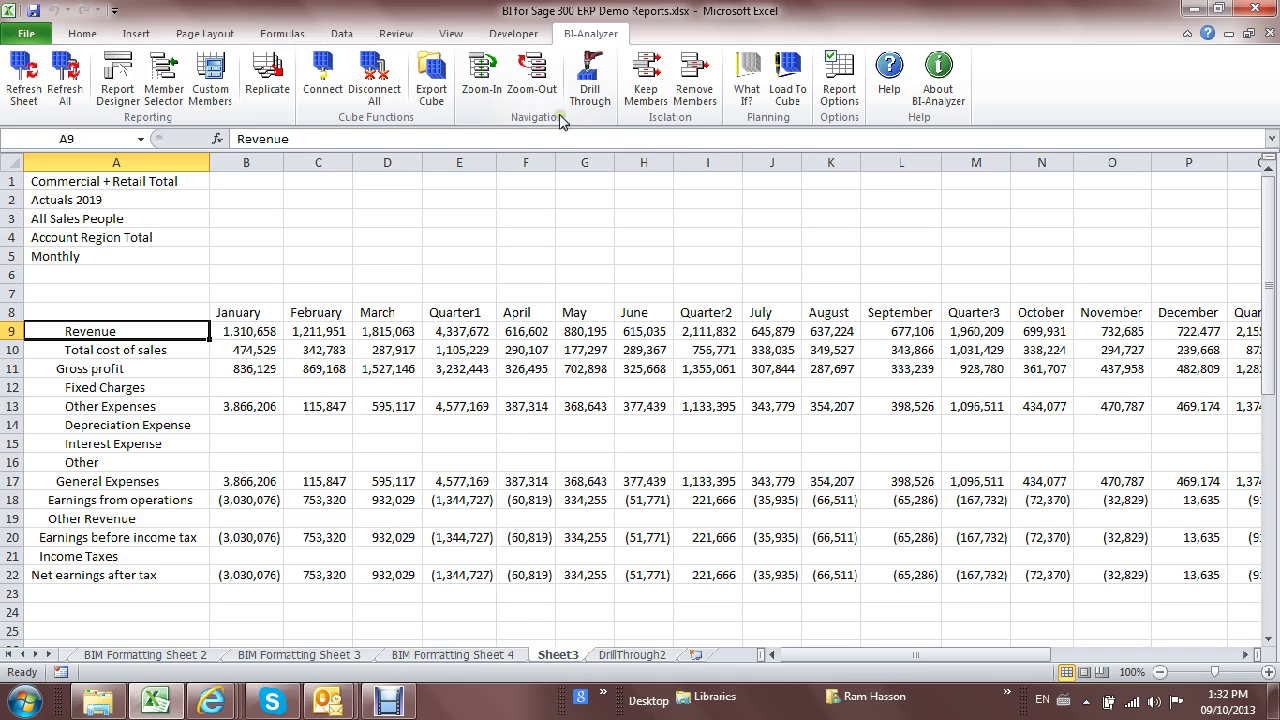
# - Rearrange the report layout with Accounts as a header and Account Region as the rows, and expand Account Region Total into its regions
pyautogui.click(117, 72)
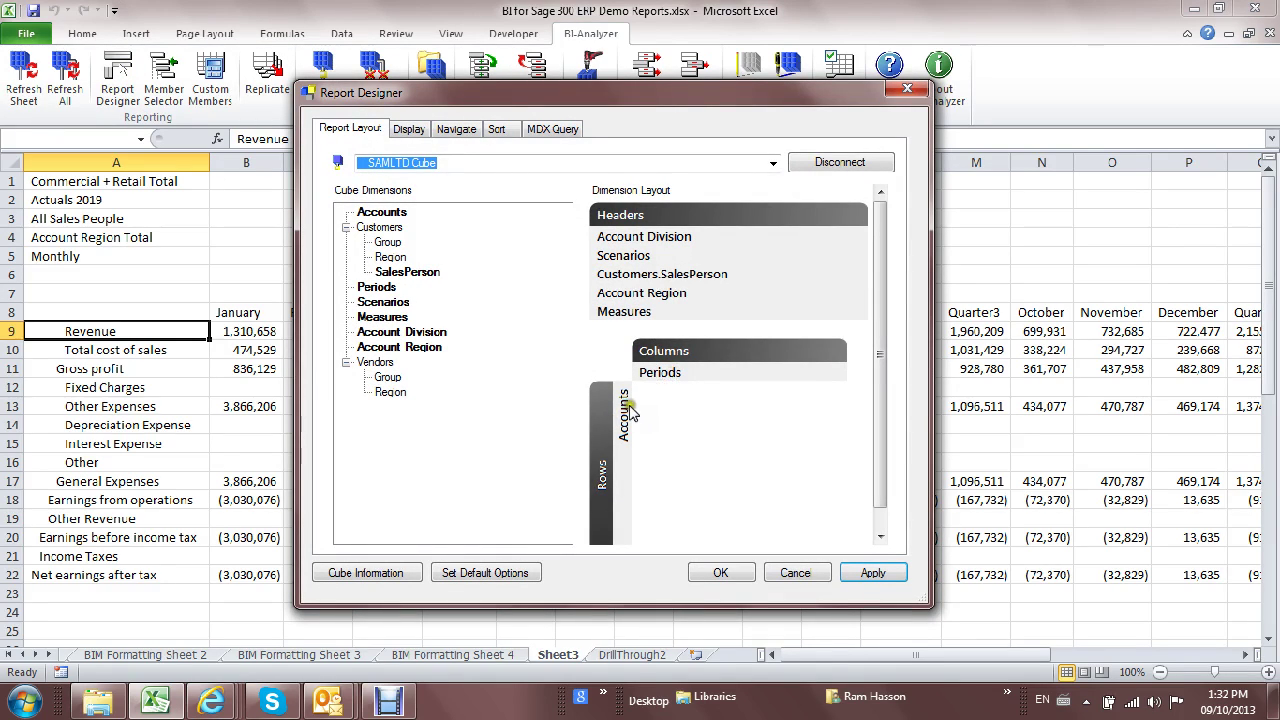
pyautogui.moveTo(625, 412); pyautogui.dragTo(660, 213)
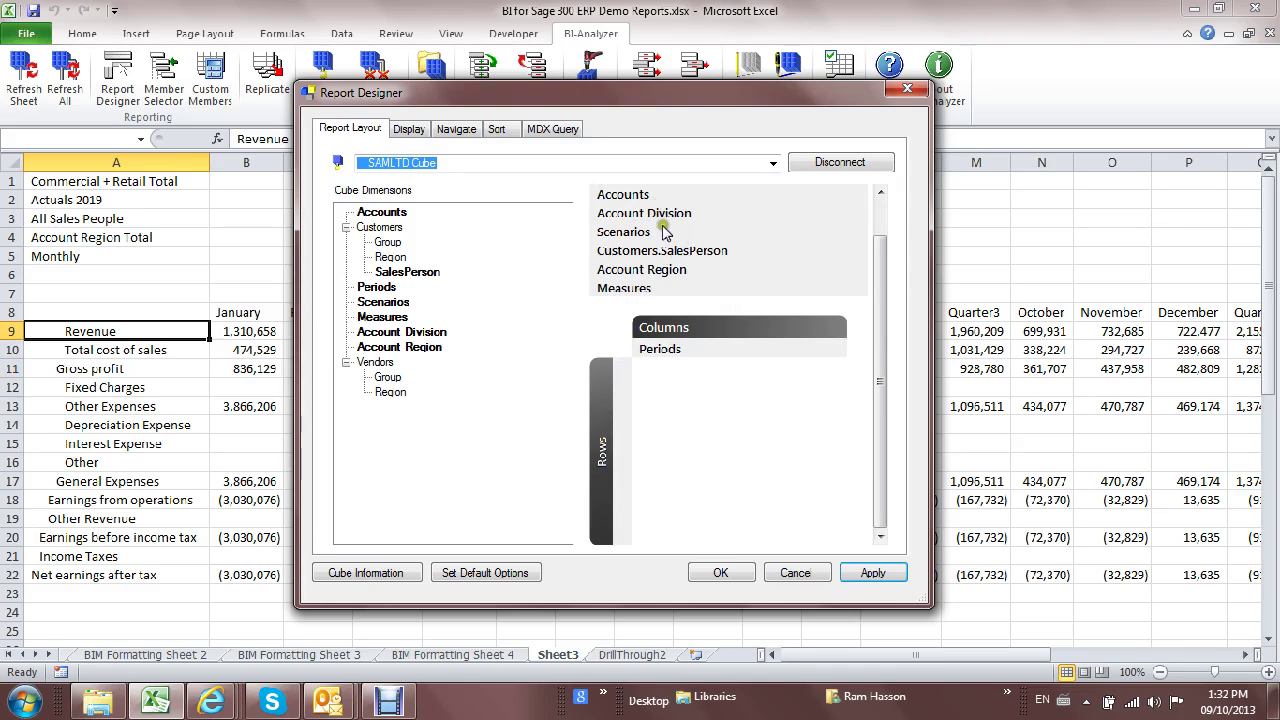
pyautogui.moveTo(650, 269); pyautogui.dragTo(693, 405)
pyautogui.click(728, 573)
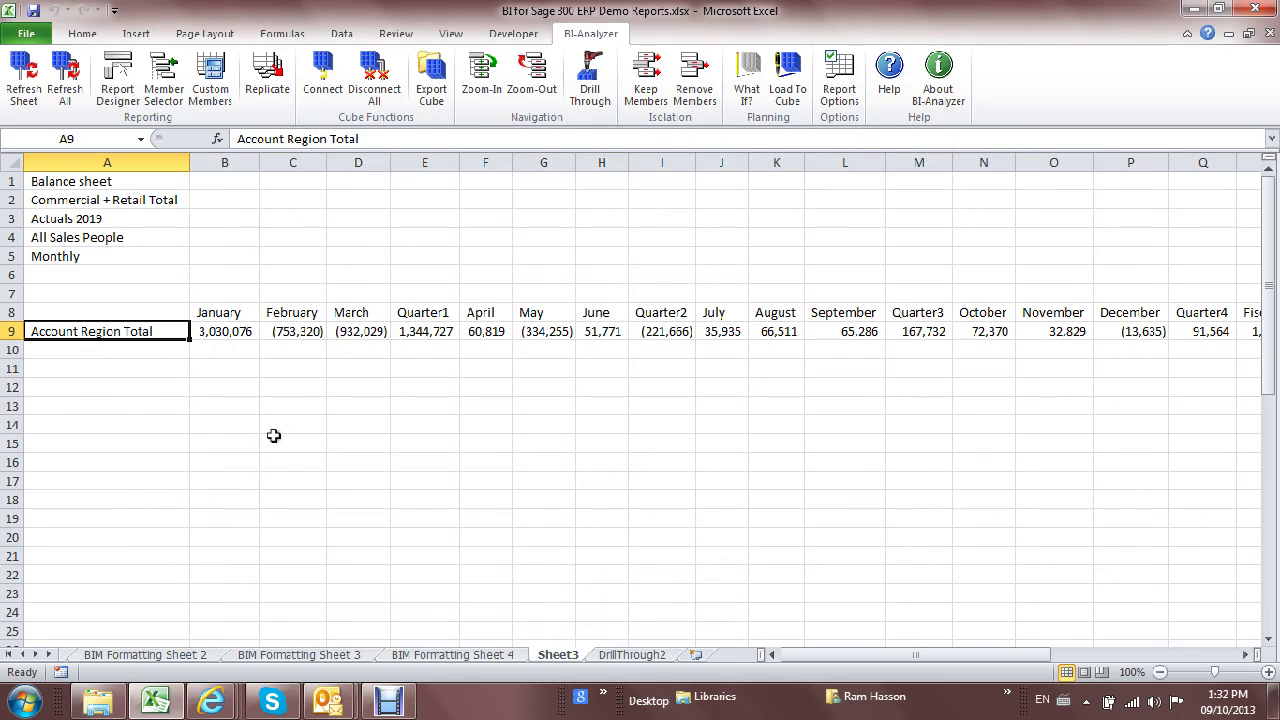
pyautogui.doubleClick(98, 331)
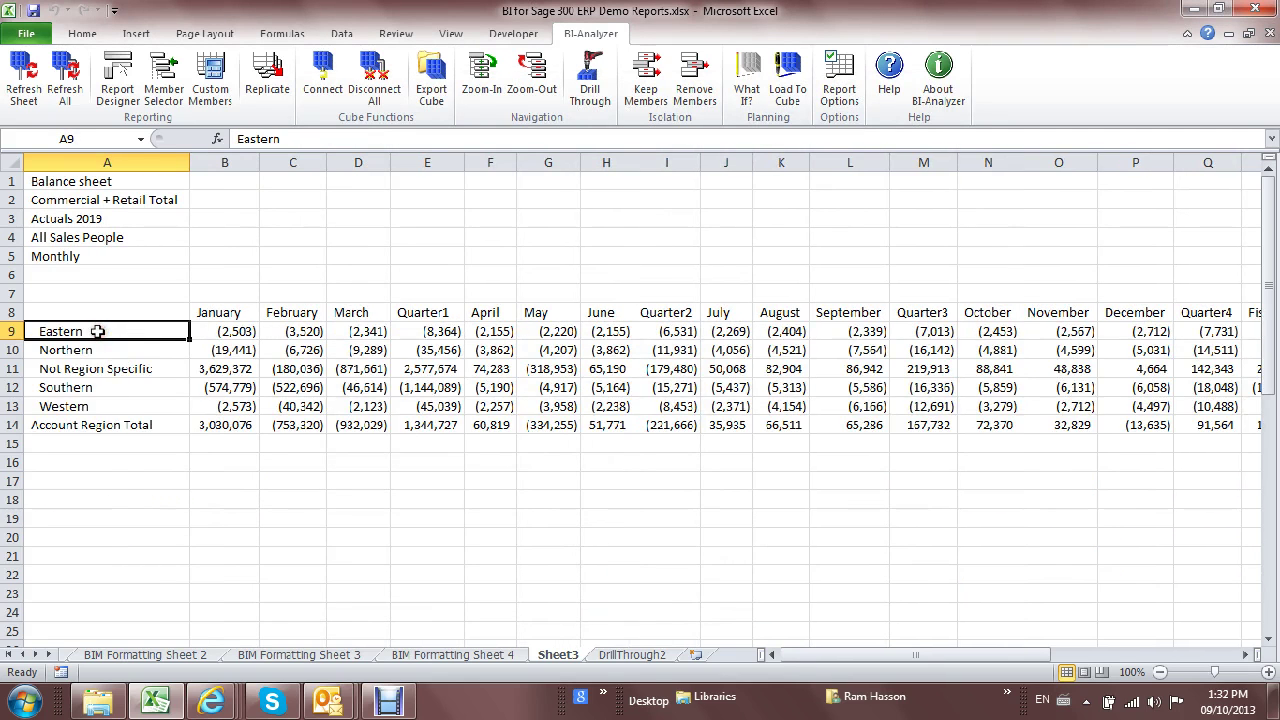
# - Set the Accounts header to Net earnings after tax
pyautogui.doubleClick(131, 181)
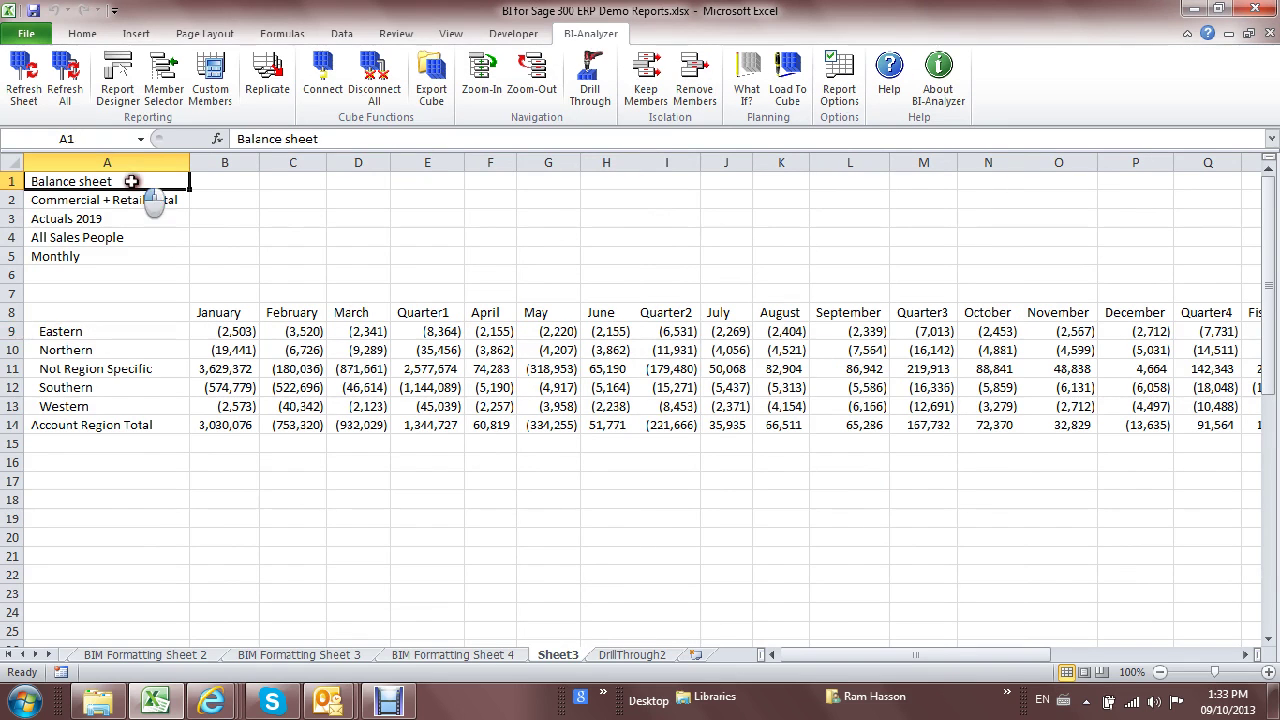
pyautogui.click(356, 220)
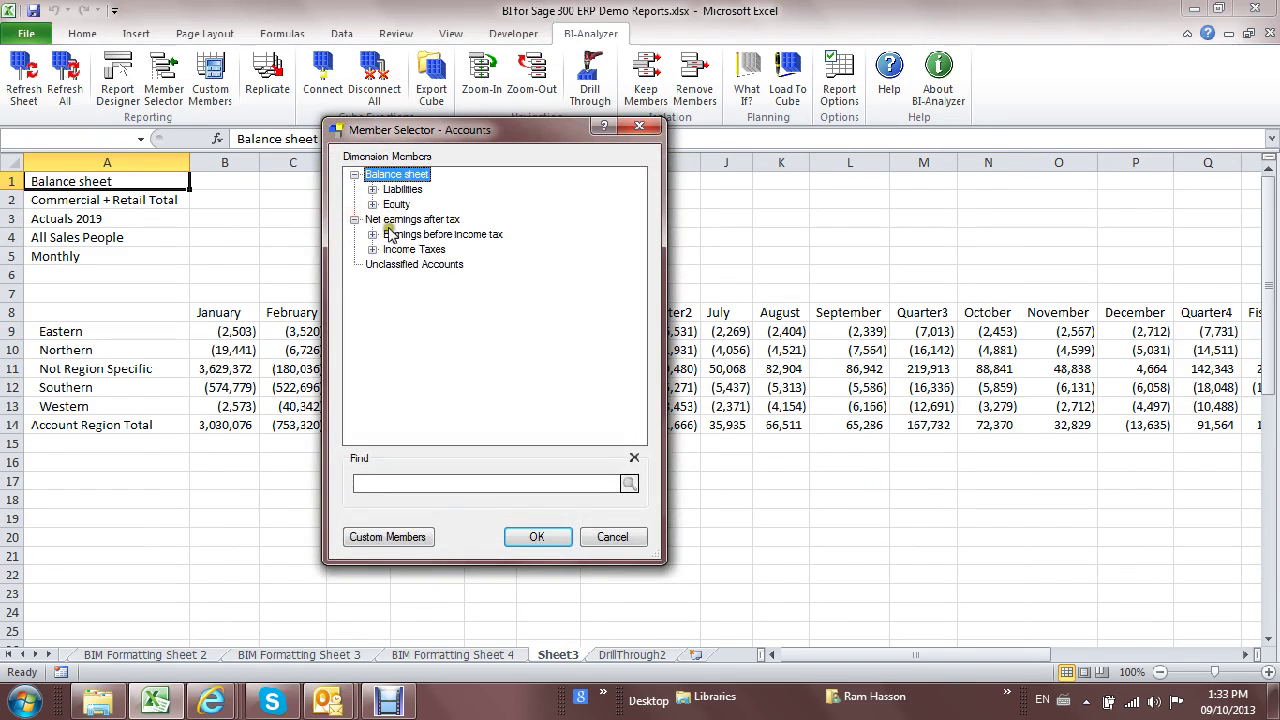
pyautogui.click(390, 221)
pyautogui.doubleClick(390, 221)
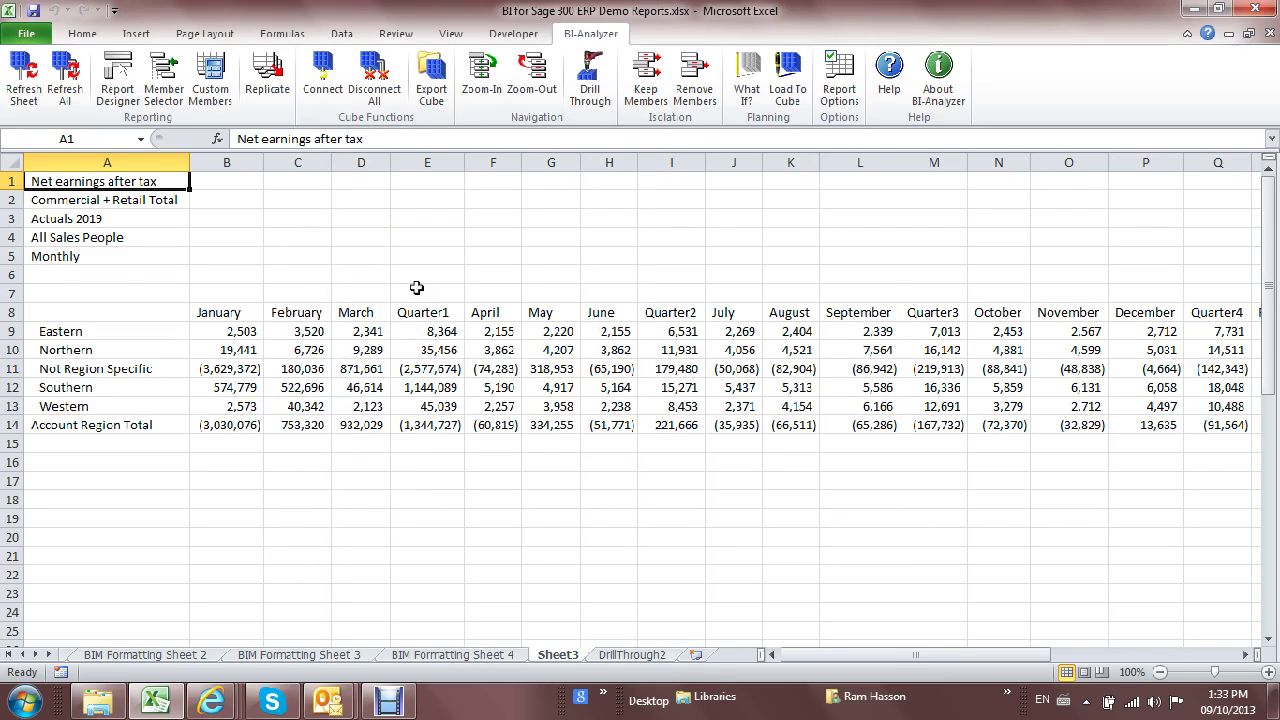
# - Set the Account Division header to Account Division Total
pyautogui.click(149, 202)
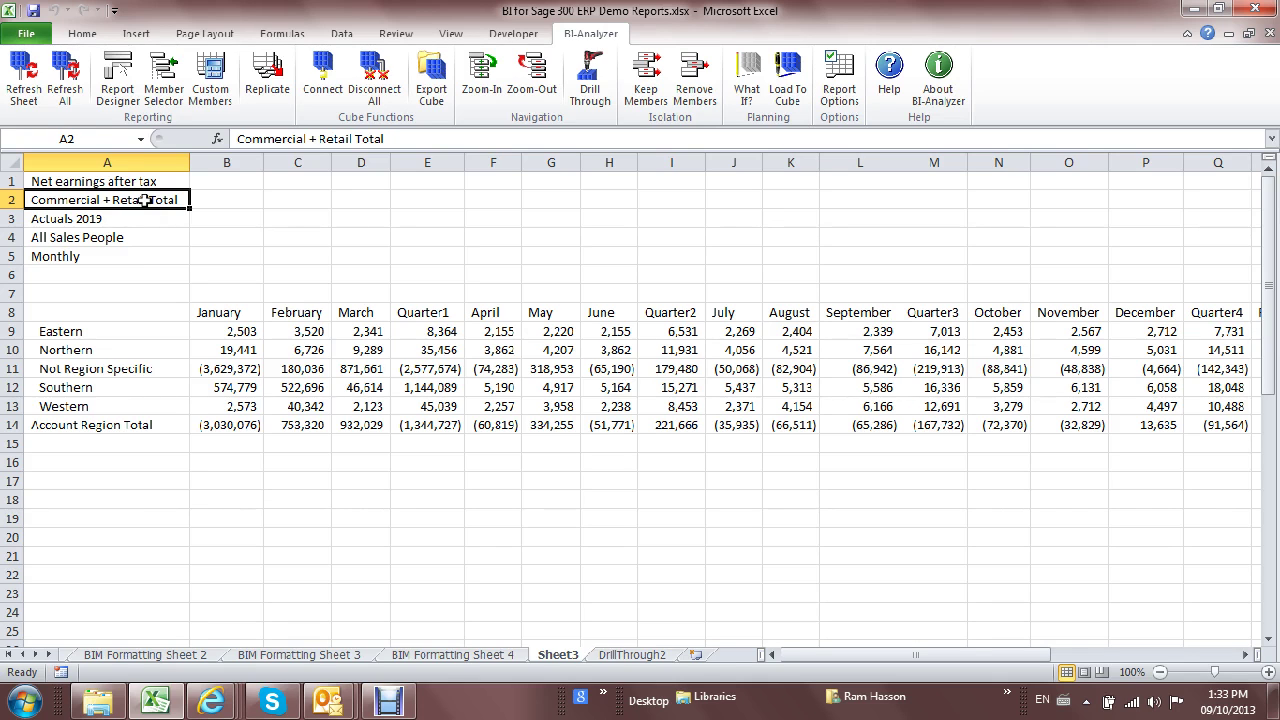
pyautogui.doubleClick(145, 200)
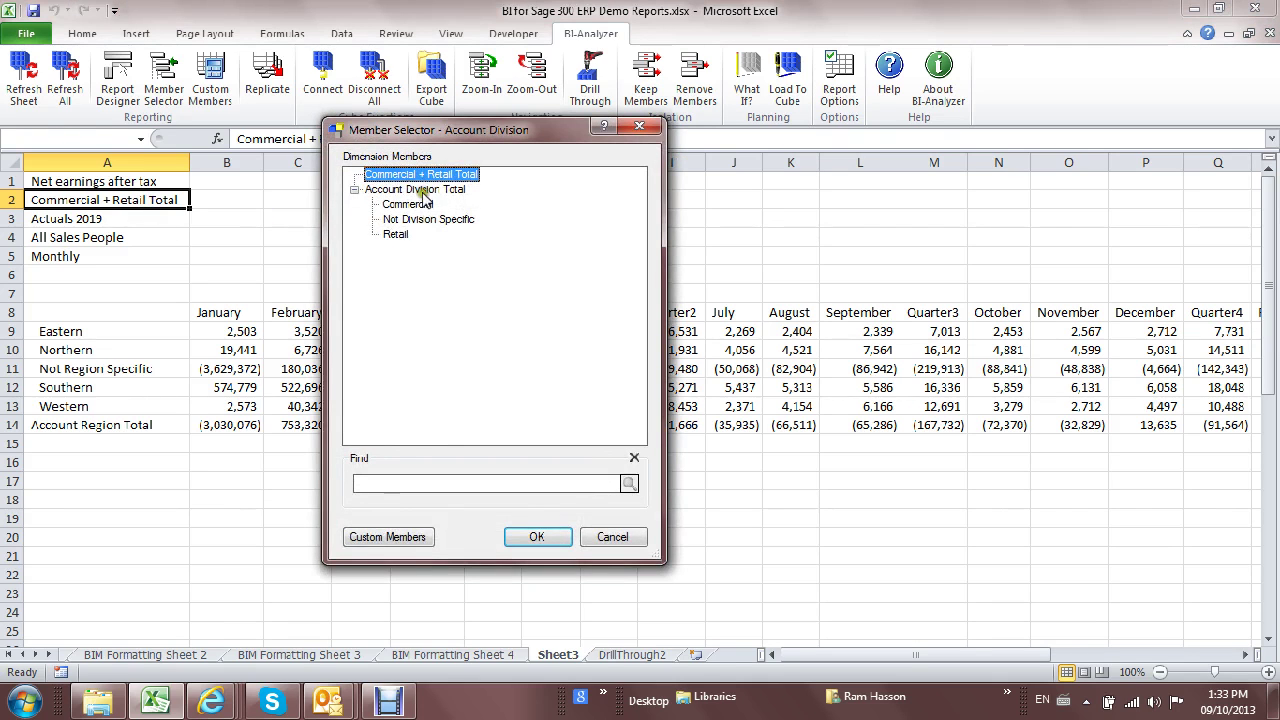
pyautogui.click(537, 537)
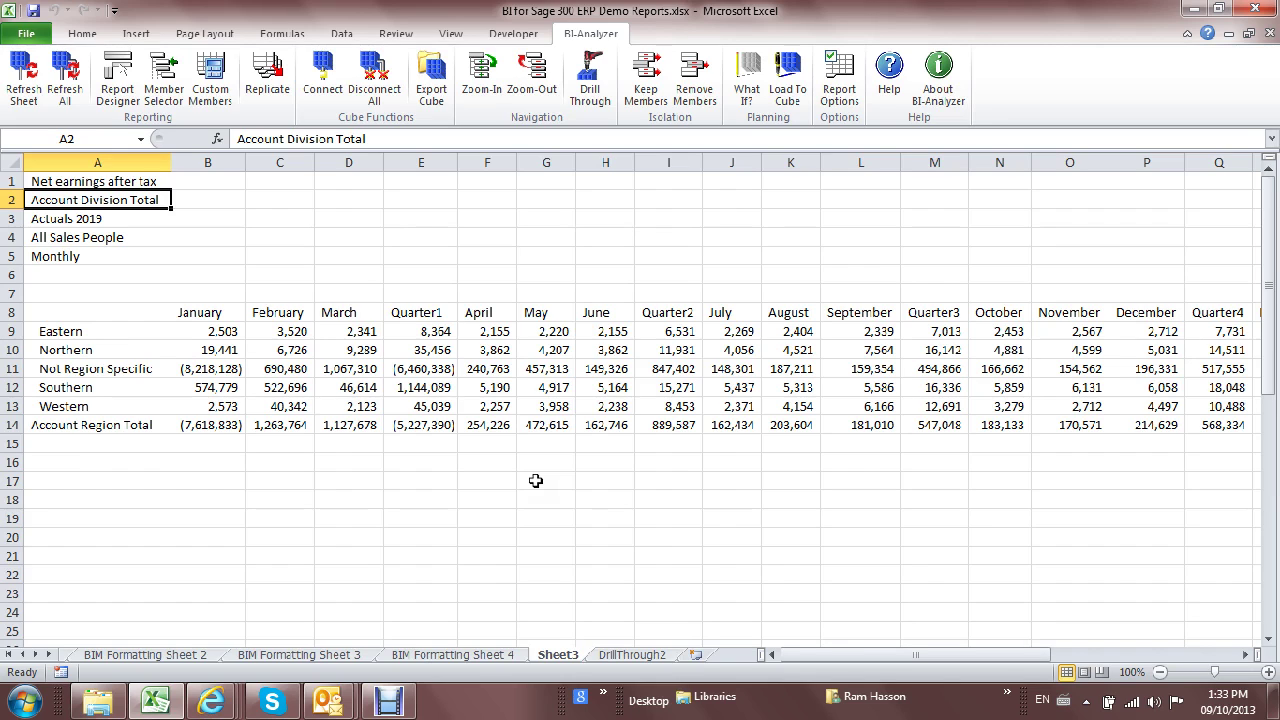
# - Open the Forecasting sheet from the beginning of the workbook and refresh its data
pyautogui.click(9, 654)
pyautogui.click(148, 655)
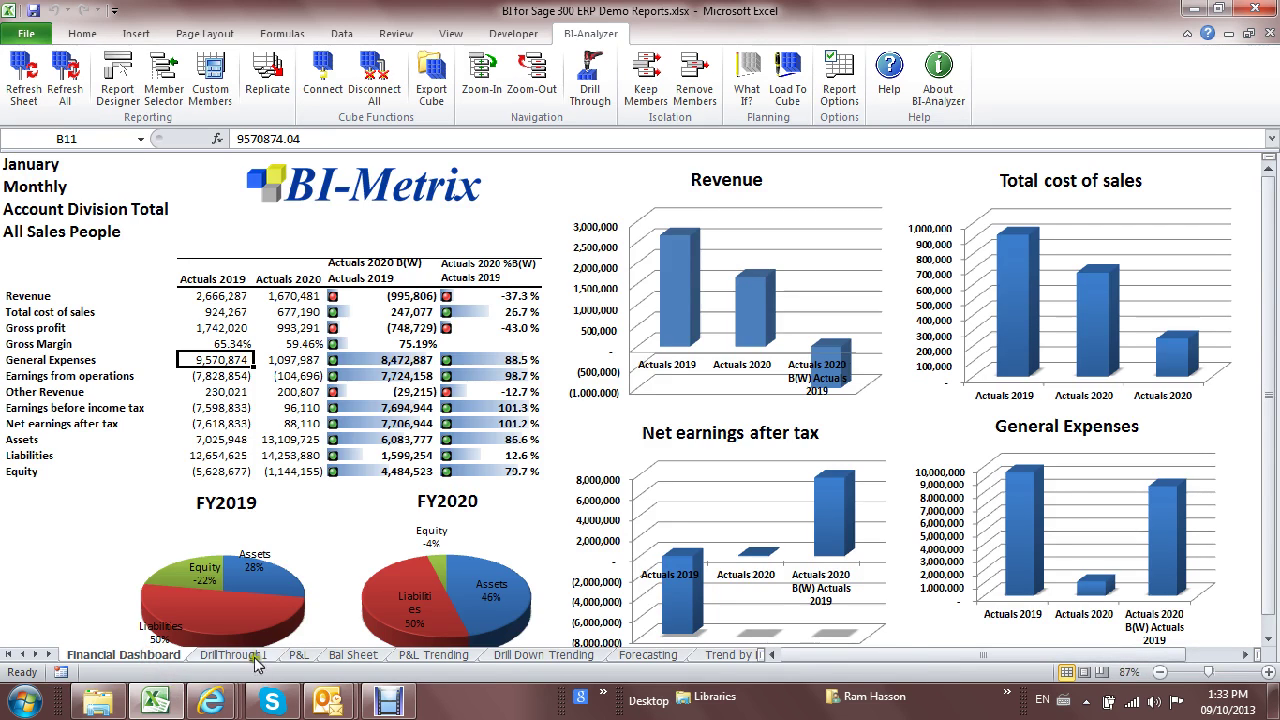
pyautogui.click(648, 655)
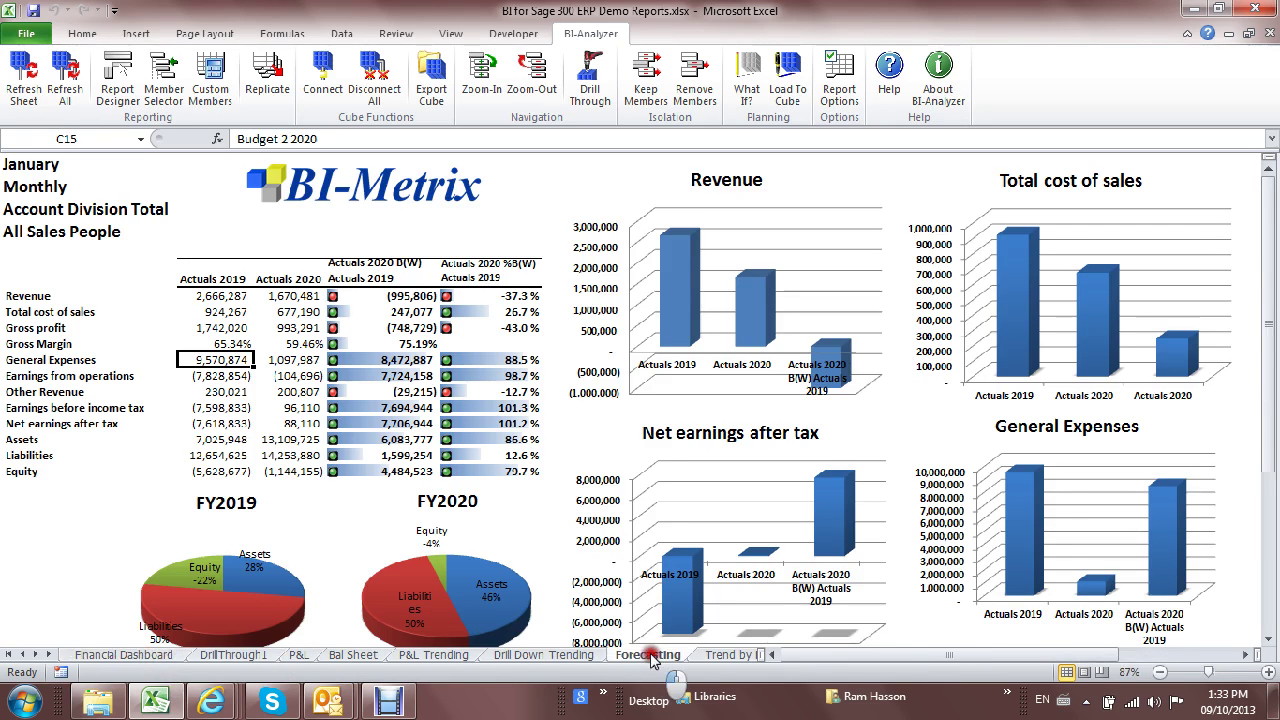
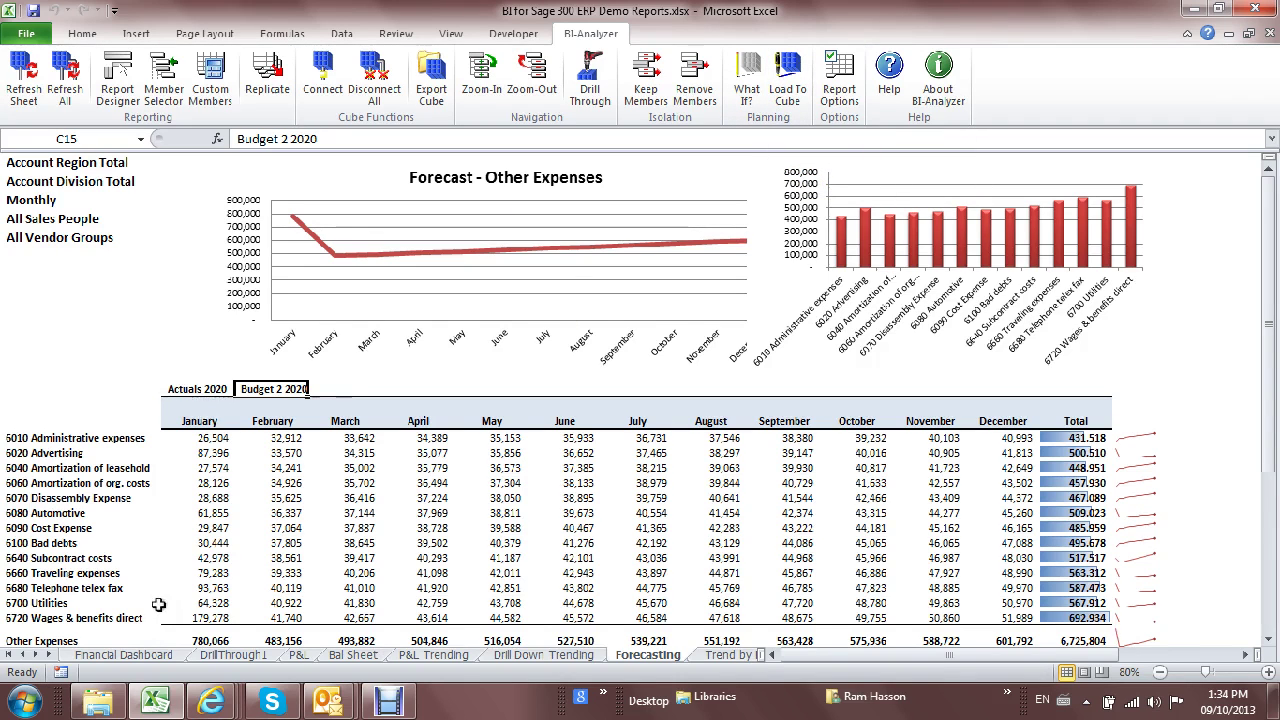
pyautogui.click(22, 80)
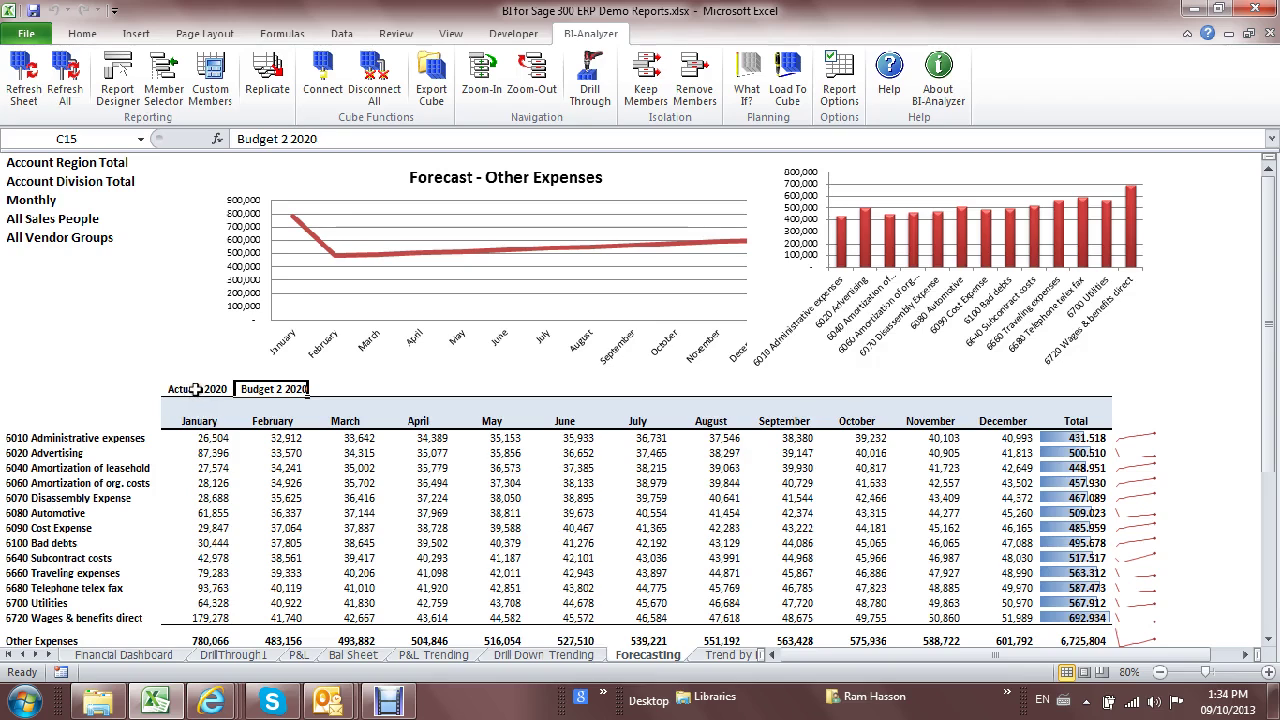
# - Examine the January column under Actuals 2020, the February to December columns under Budget 2 2020, and the Total column
pyautogui.moveTo(186, 389); pyautogui.dragTo(206, 422)
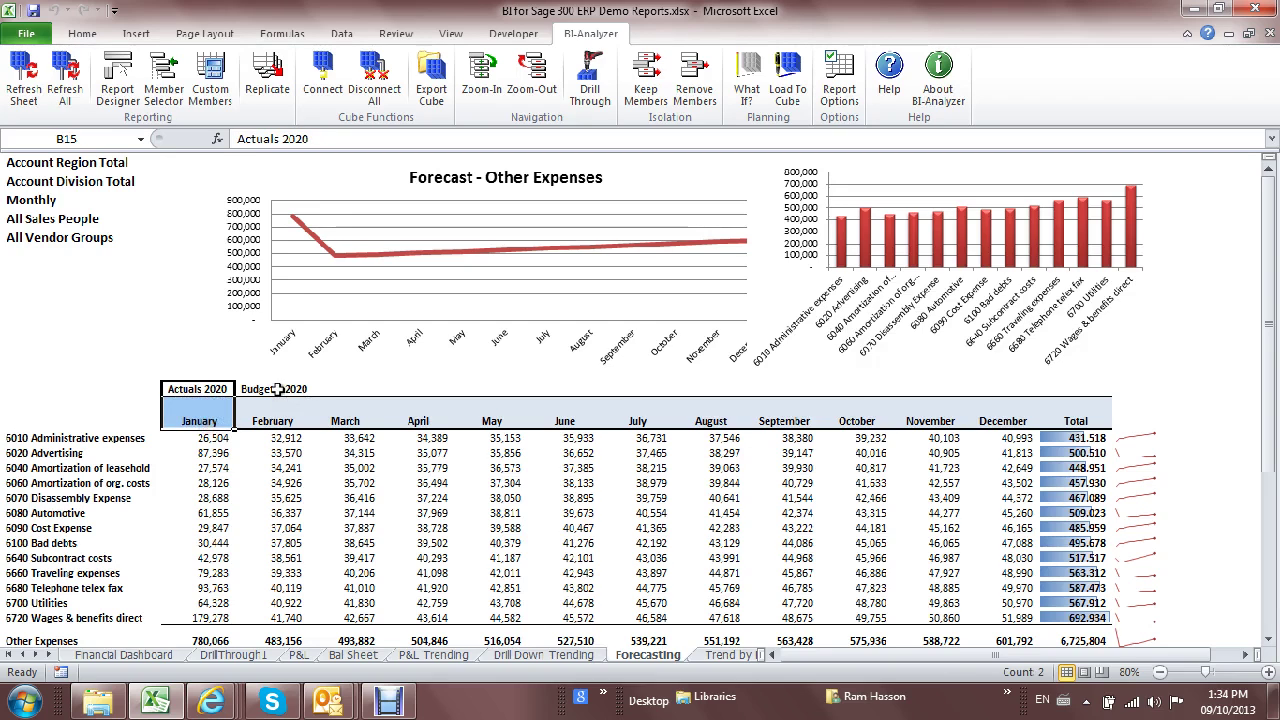
pyautogui.moveTo(282, 400); pyautogui.dragTo(1000, 420)
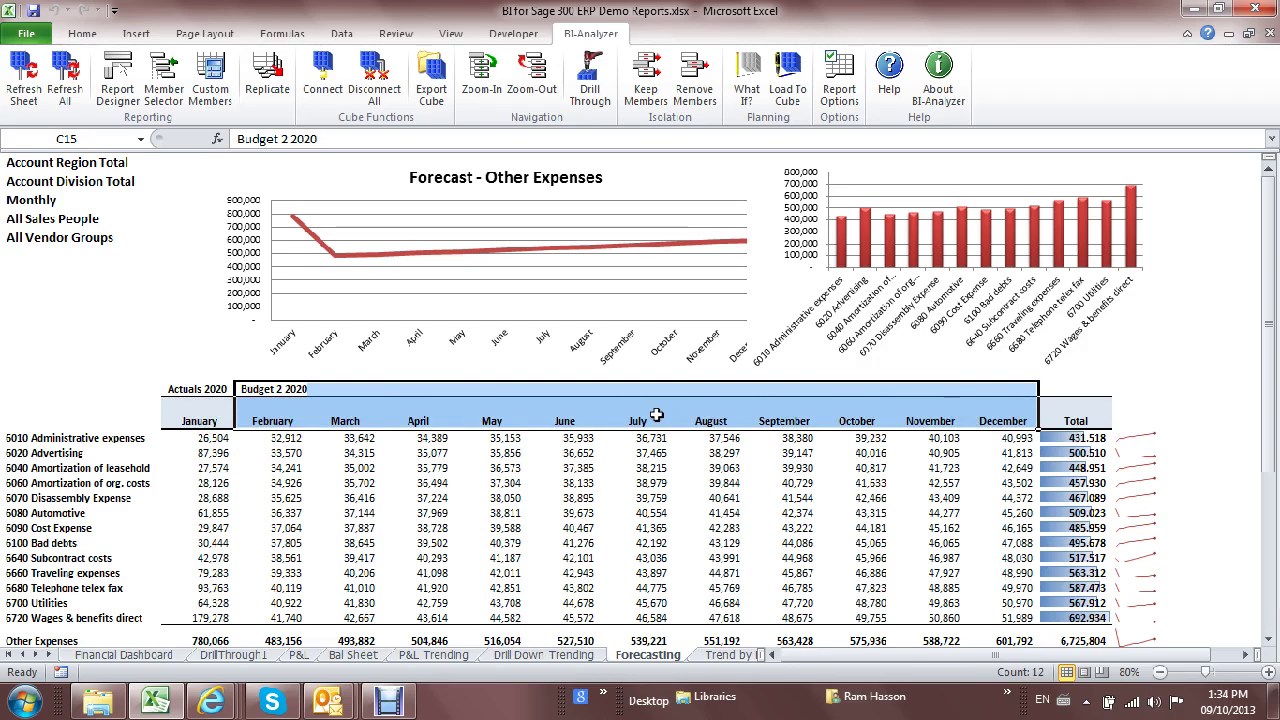
pyautogui.click(1076, 418)
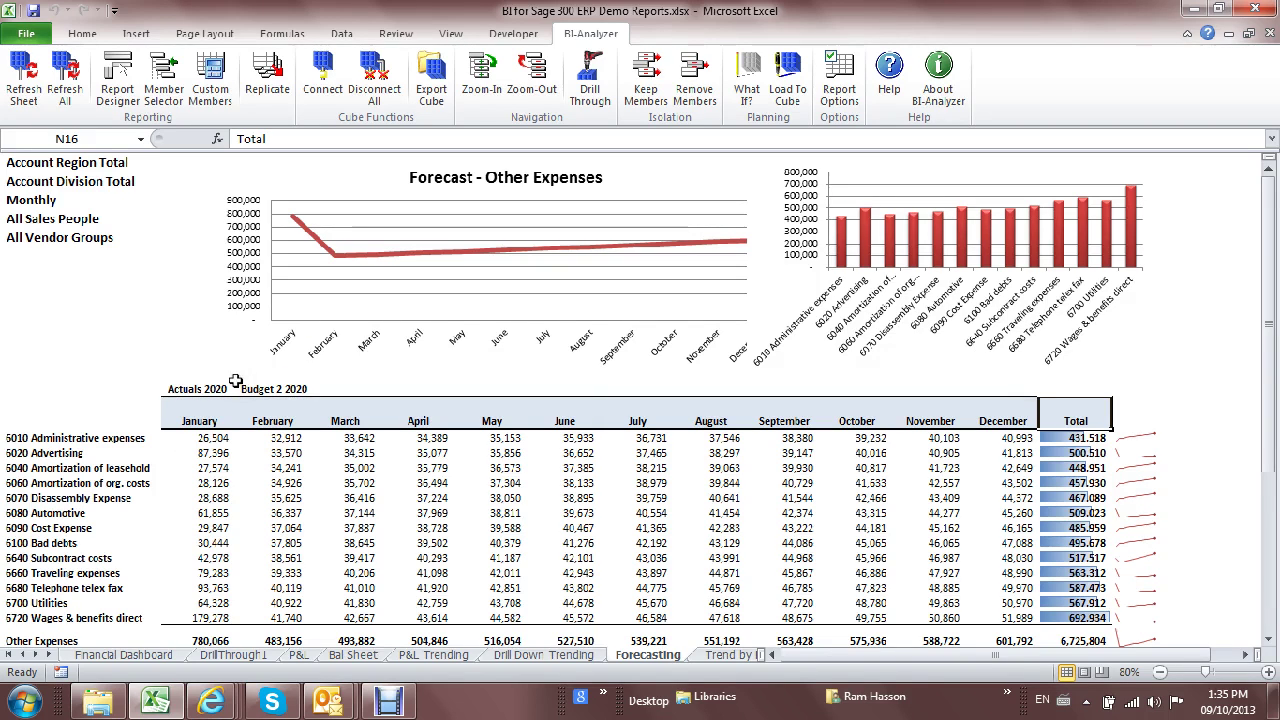
# - Move the Budget 2 2020 label above March so January and February use Actuals 2020, and refresh the sheet
pyautogui.click(270, 386)
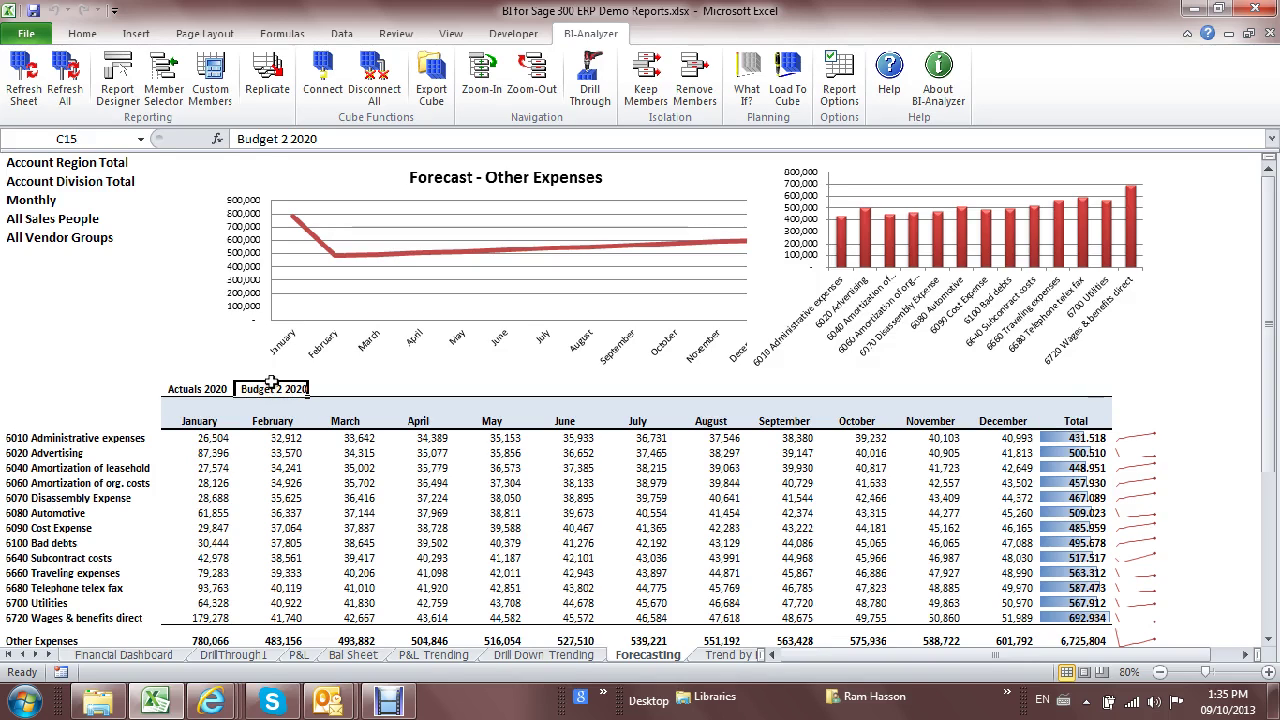
pyautogui.moveTo(270, 384); pyautogui.dragTo(323, 395)
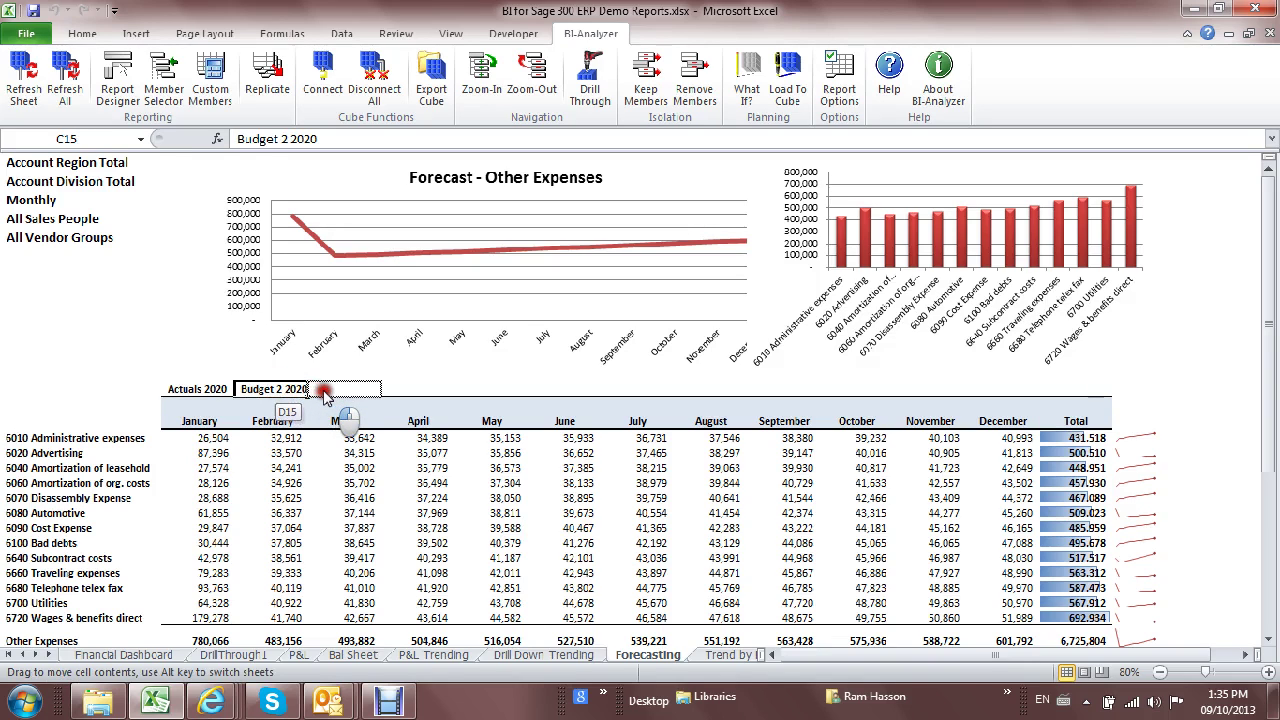
pyautogui.moveTo(323, 393); pyautogui.dragTo(1005, 418)
pyautogui.moveTo(196, 390); pyautogui.dragTo(282, 412)
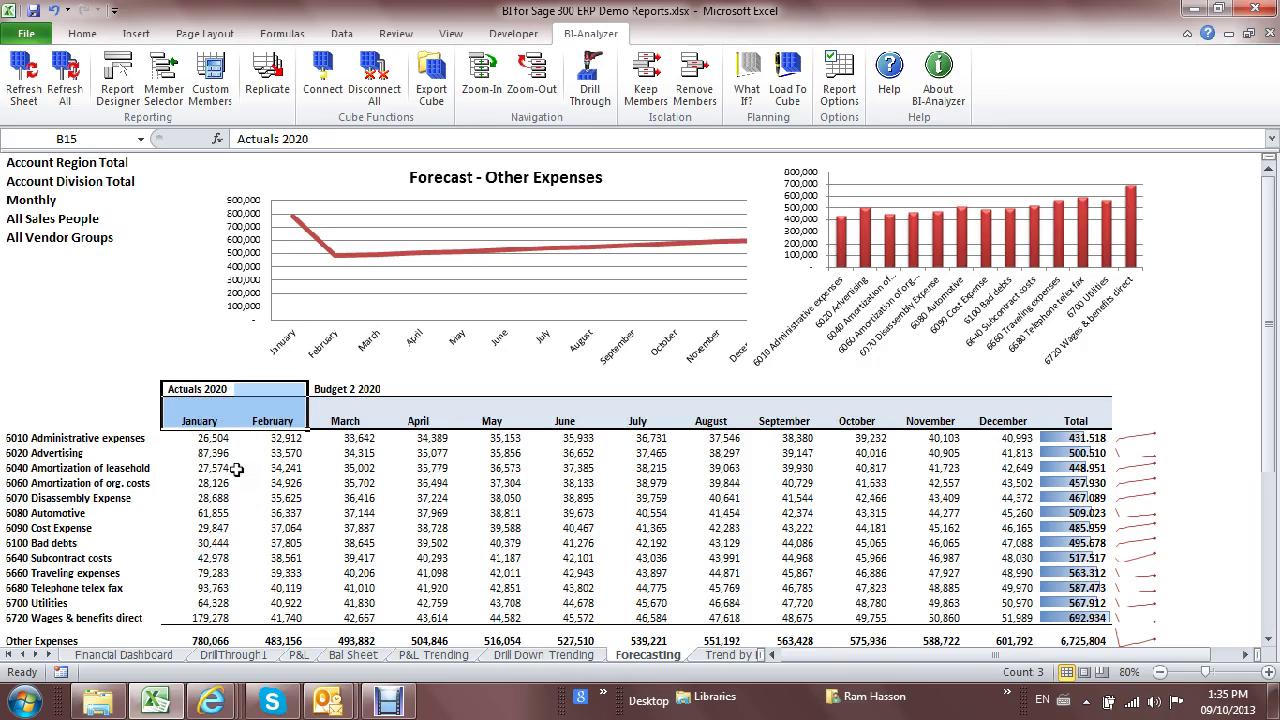
pyautogui.click(148, 422)
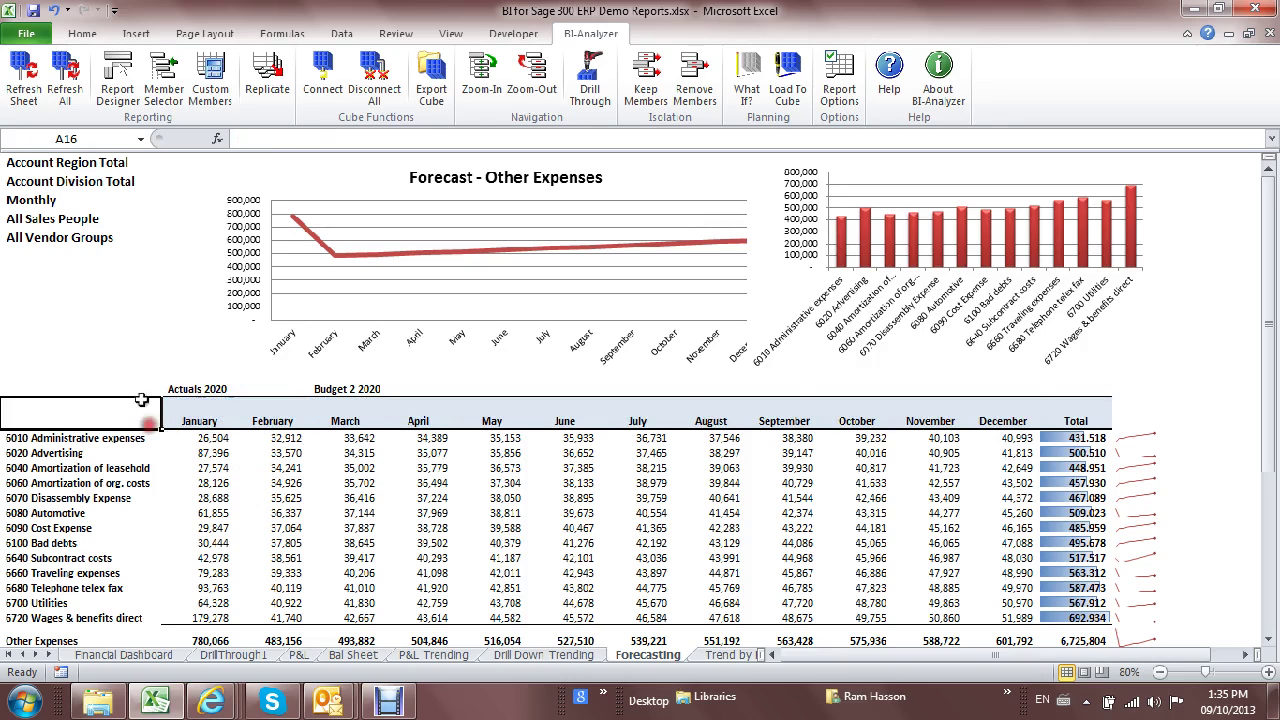
pyautogui.click(20, 80)
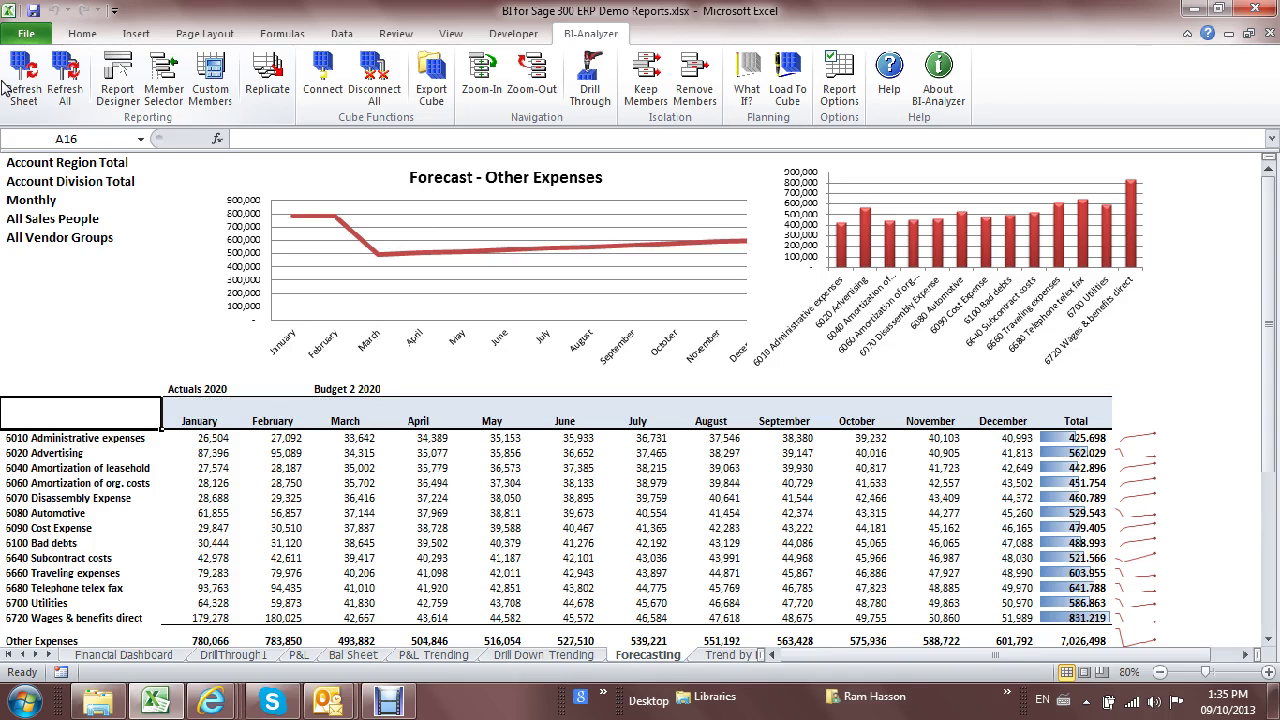
# - Move the Budget 2 2020 label above April so March also uses Actuals 2020, and refresh the sheet
pyautogui.click(350, 387)
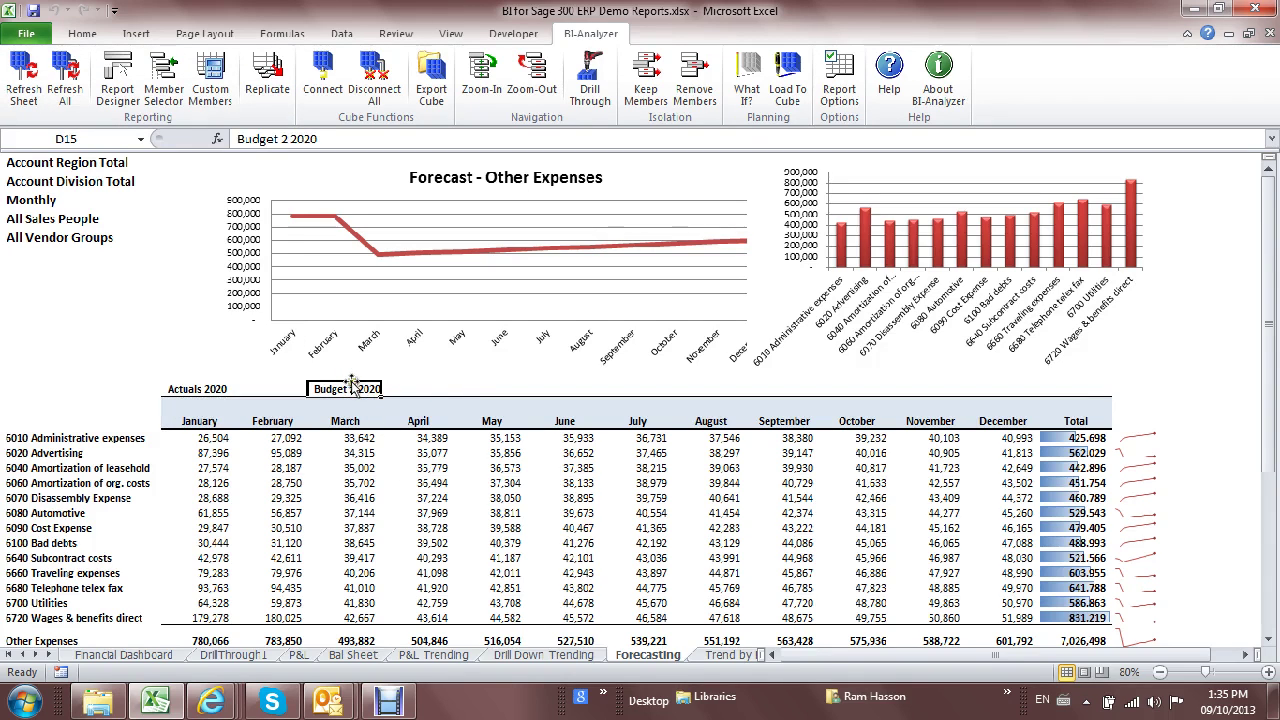
pyautogui.moveTo(350, 387); pyautogui.dragTo(420, 390)
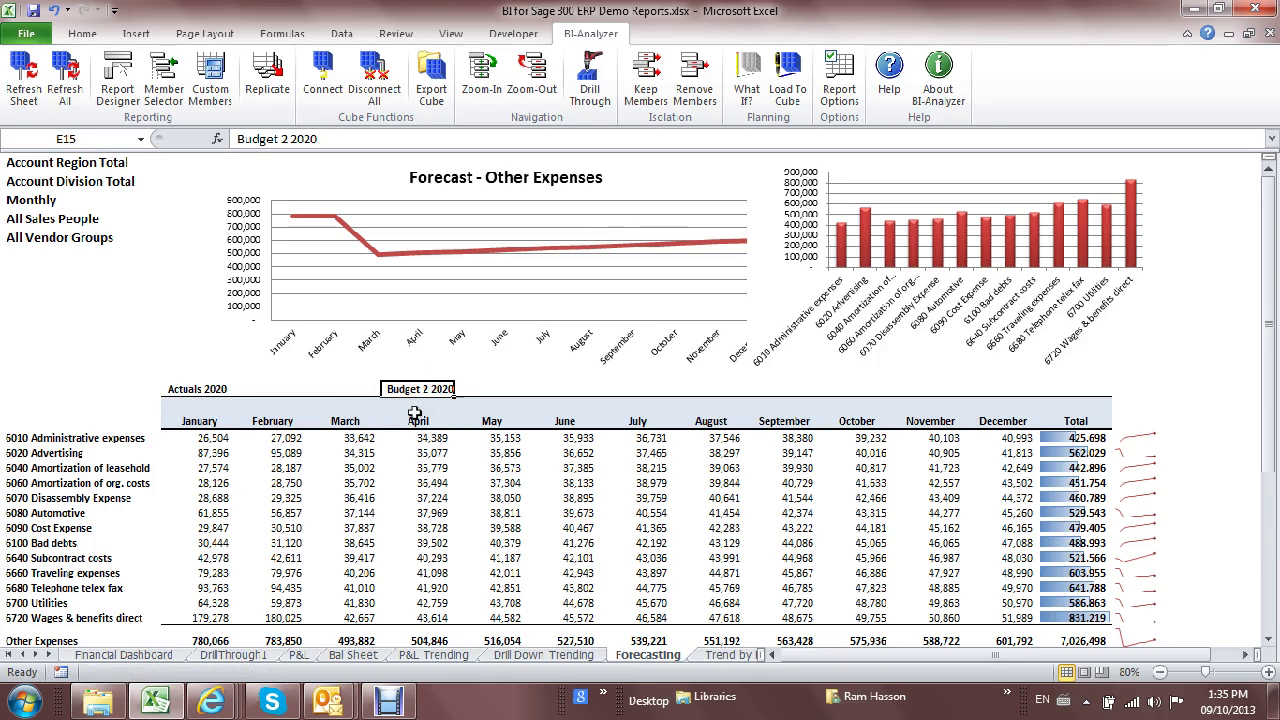
pyautogui.click(18, 78)
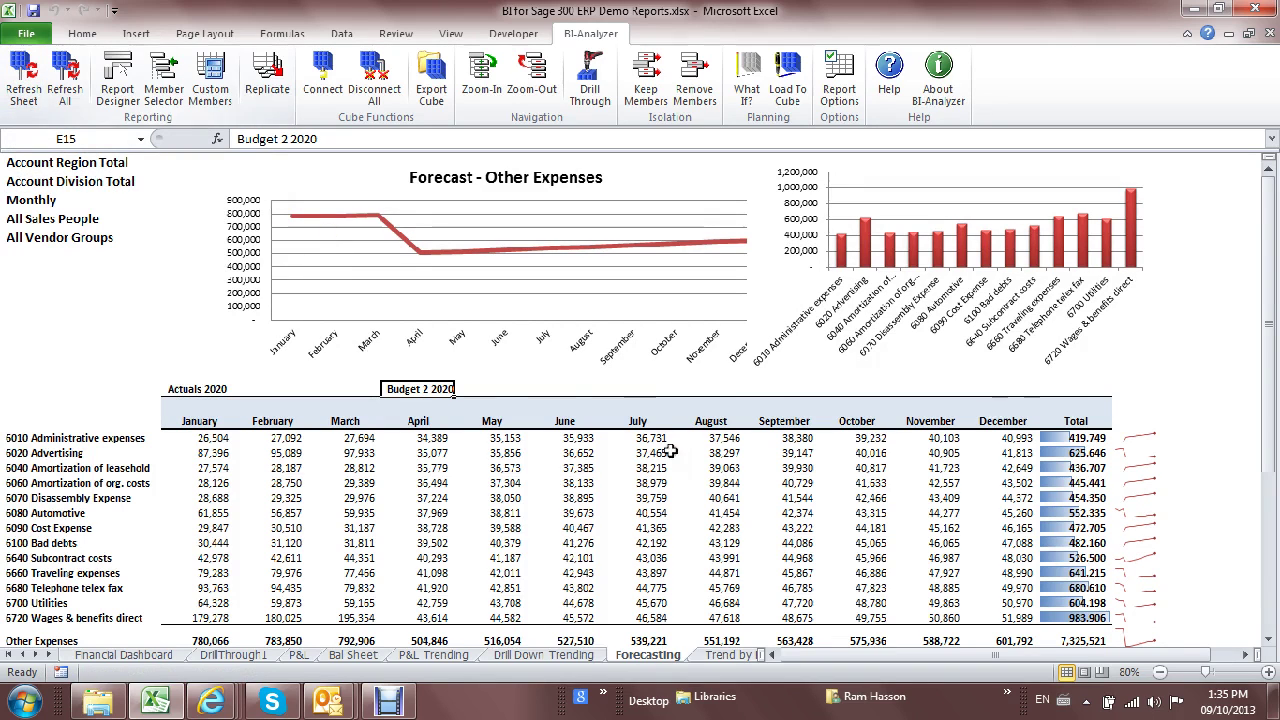
# - Copy the Forecasting sheet into a new workbook
pyautogui.click(676, 656)
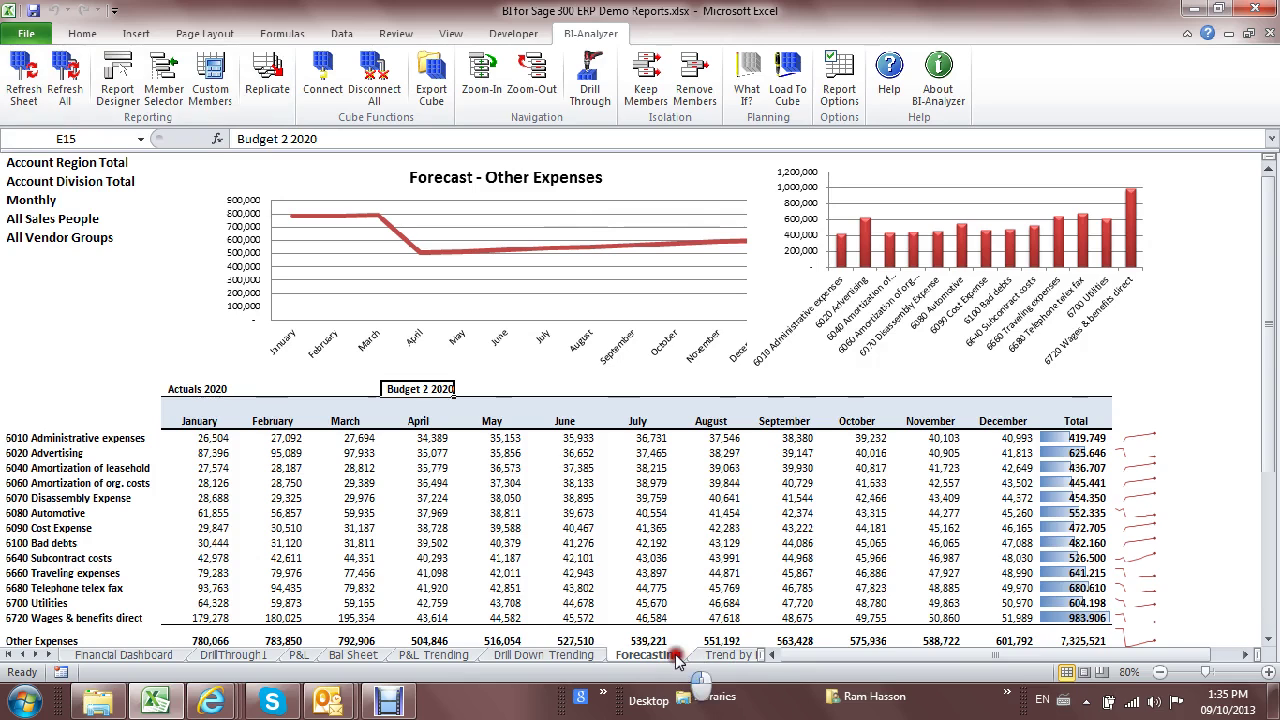
pyautogui.rightClick(676, 656)
pyautogui.click(752, 516)
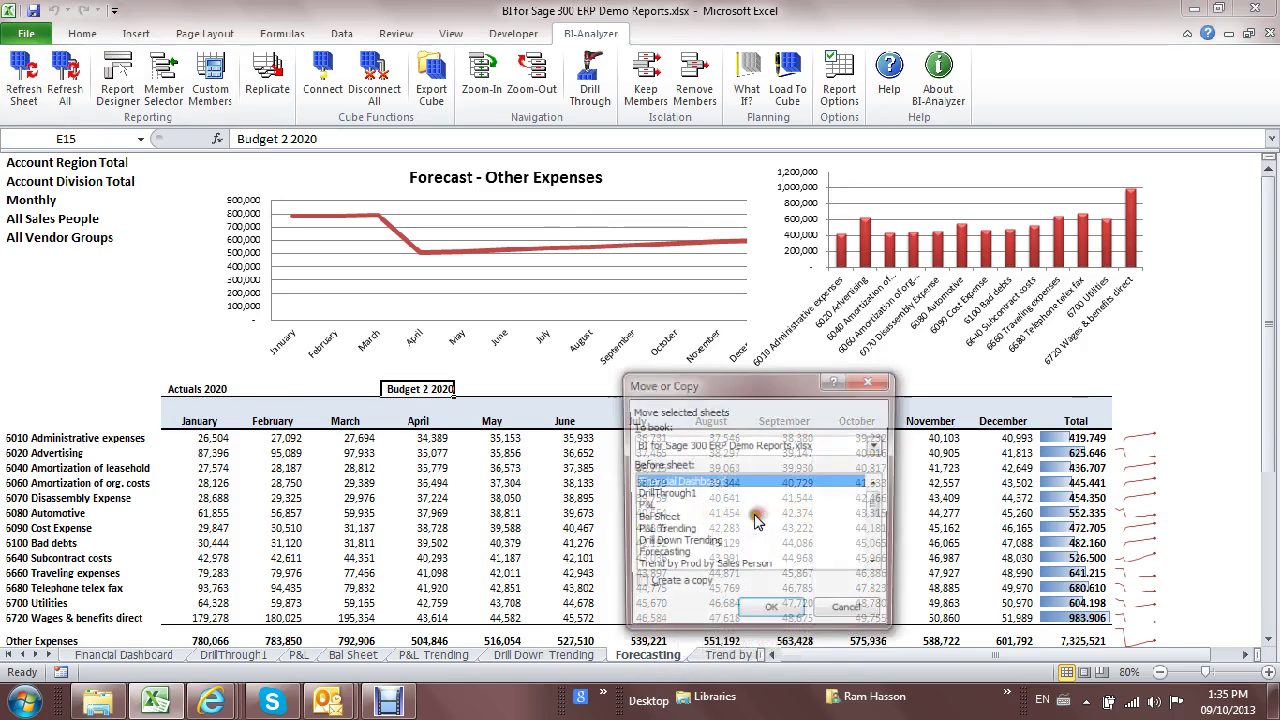
pyautogui.click(638, 585)
pyautogui.click(877, 445)
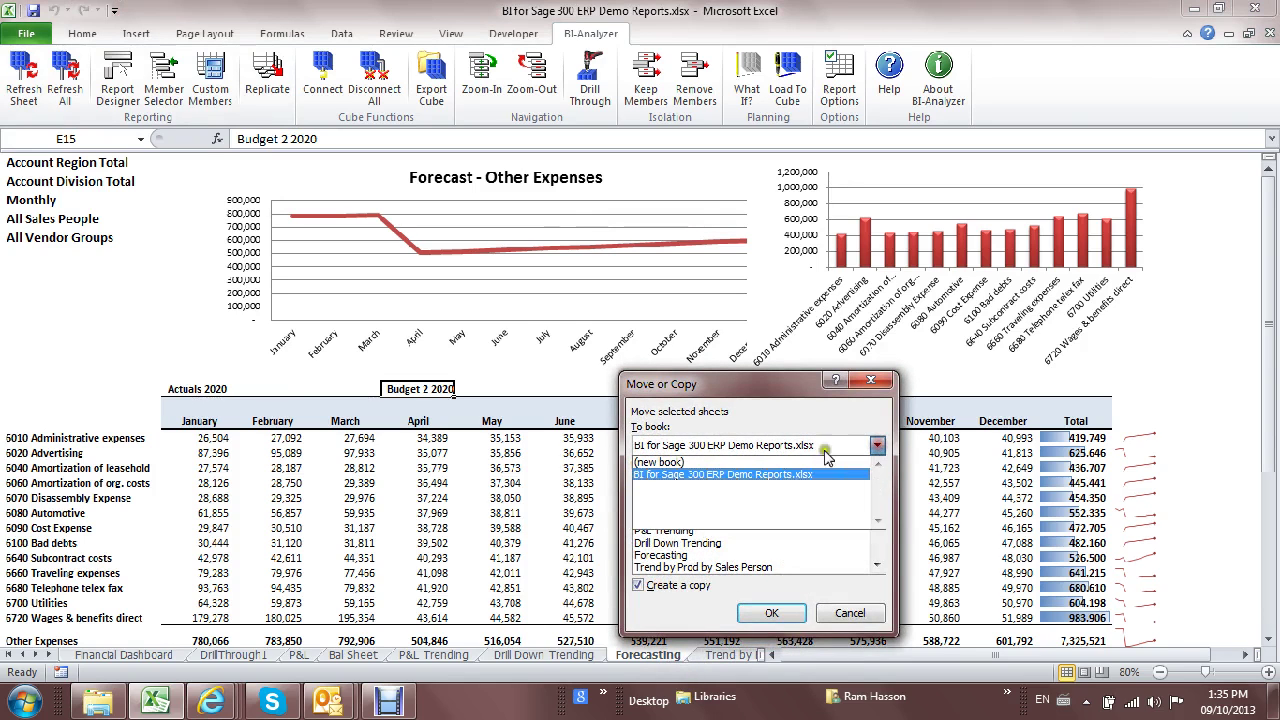
pyautogui.click(700, 462)
pyautogui.click(771, 612)
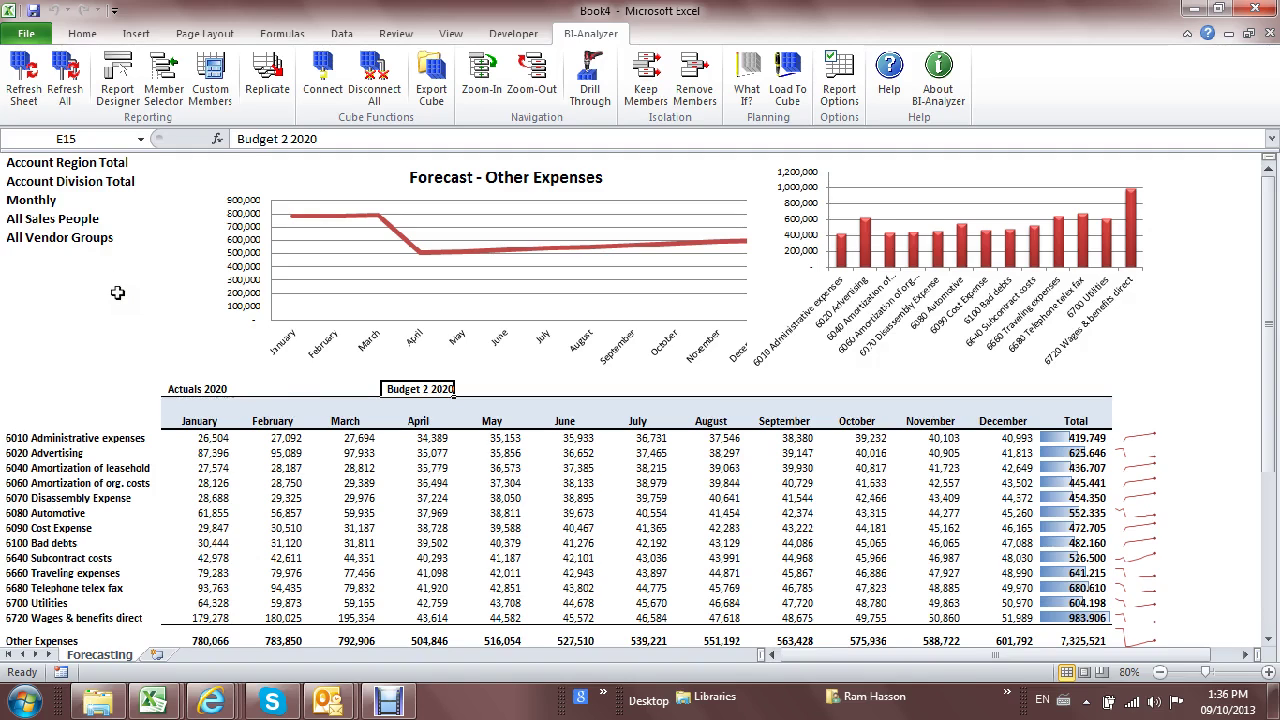
# - Start replicating the Forecasting sheet on Account Region Total and add Eastern, Northern, Not Region Specific, Southern and Western to the selected members
pyautogui.click(62, 162)
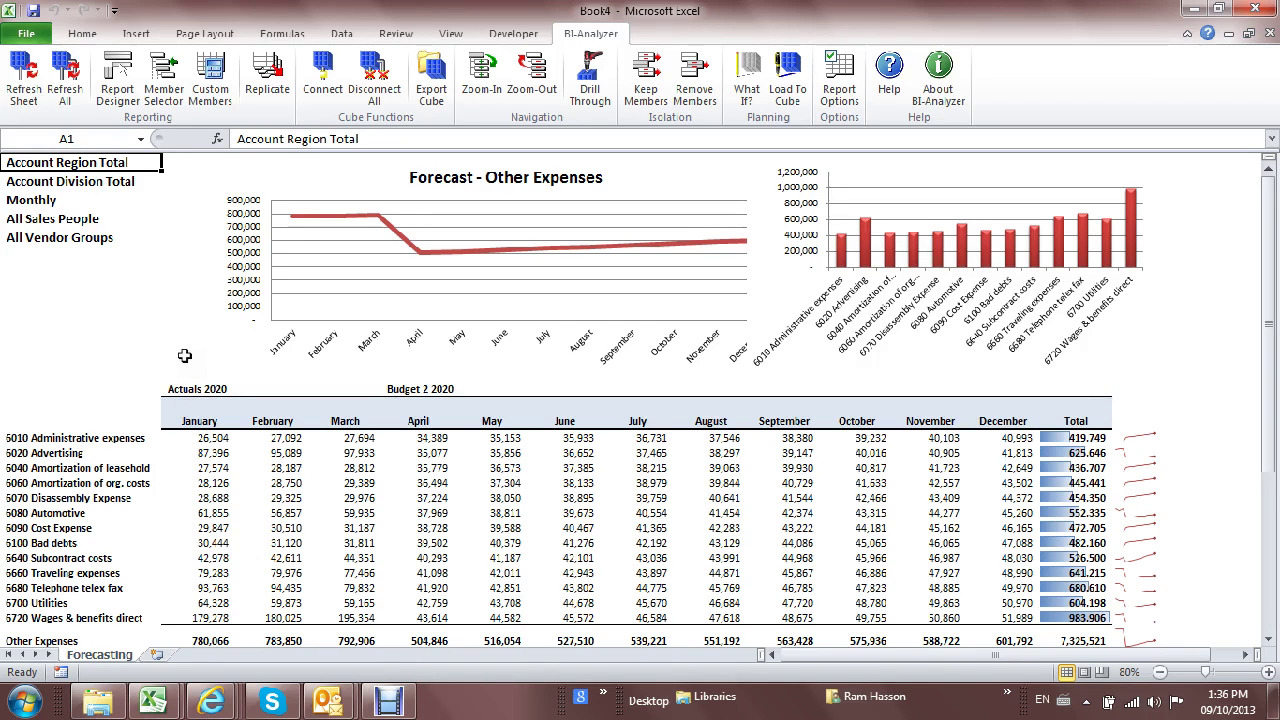
pyautogui.click(21, 79)
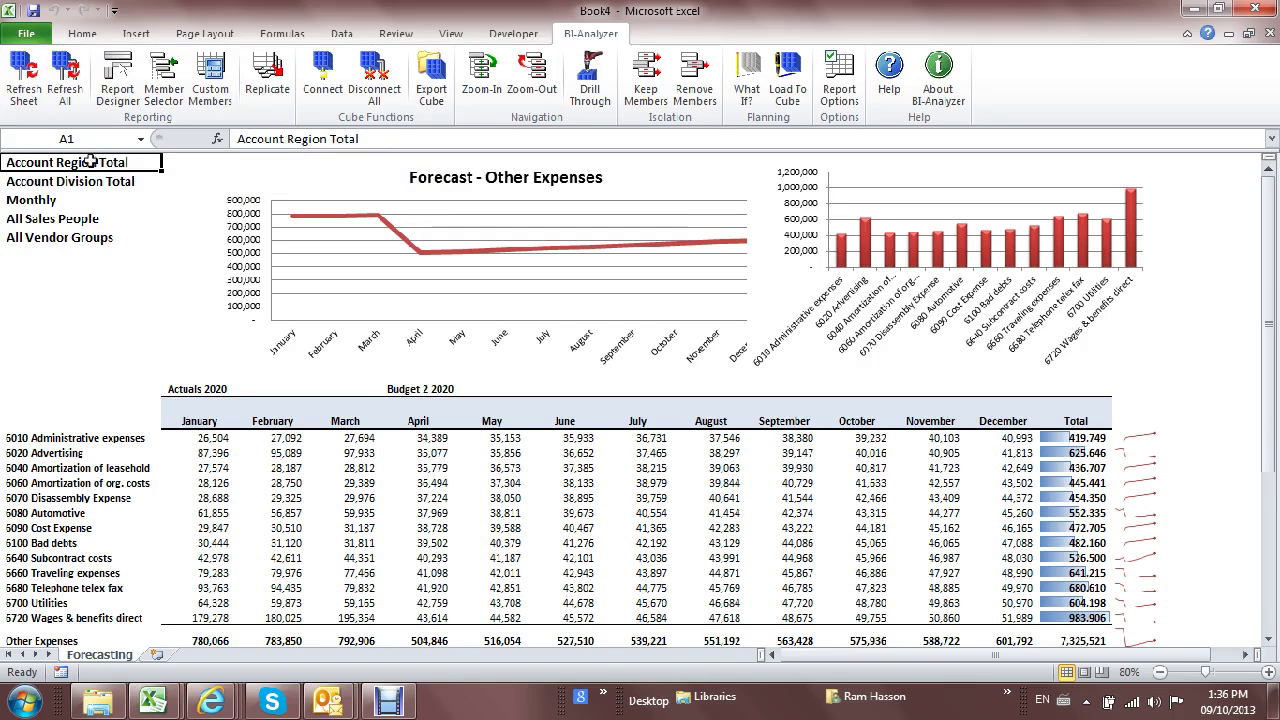
pyautogui.click(265, 95)
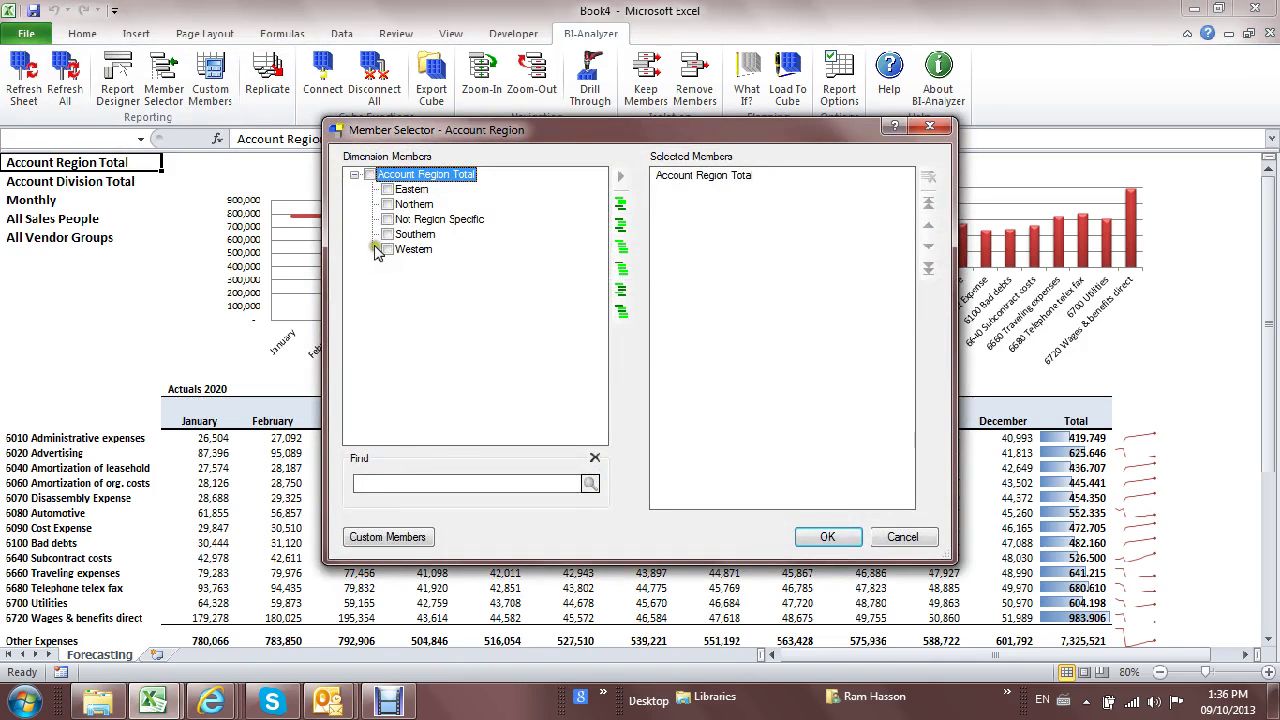
pyautogui.click(369, 175)
pyautogui.click(620, 176)
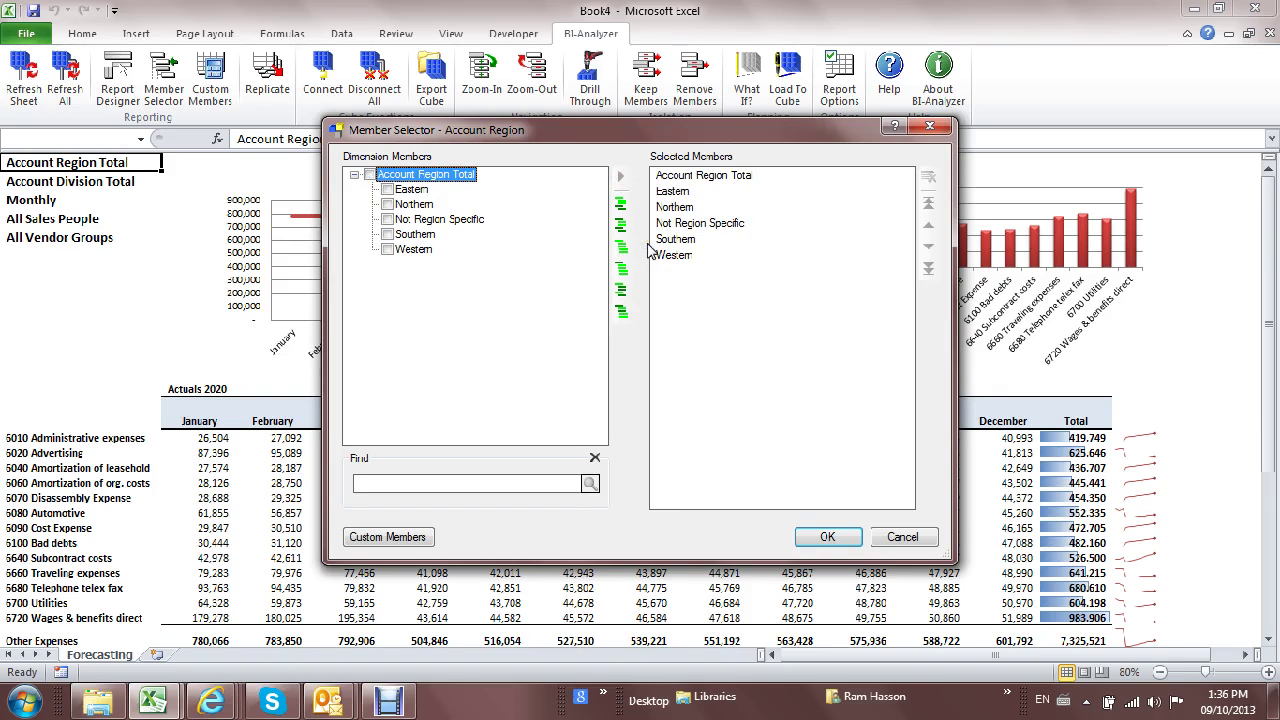
# - Place Account Region Total last among the selected members and generate the replicated region sheets
pyautogui.moveTo(697, 175); pyautogui.dragTo(686, 262)
pyautogui.click(674, 272)
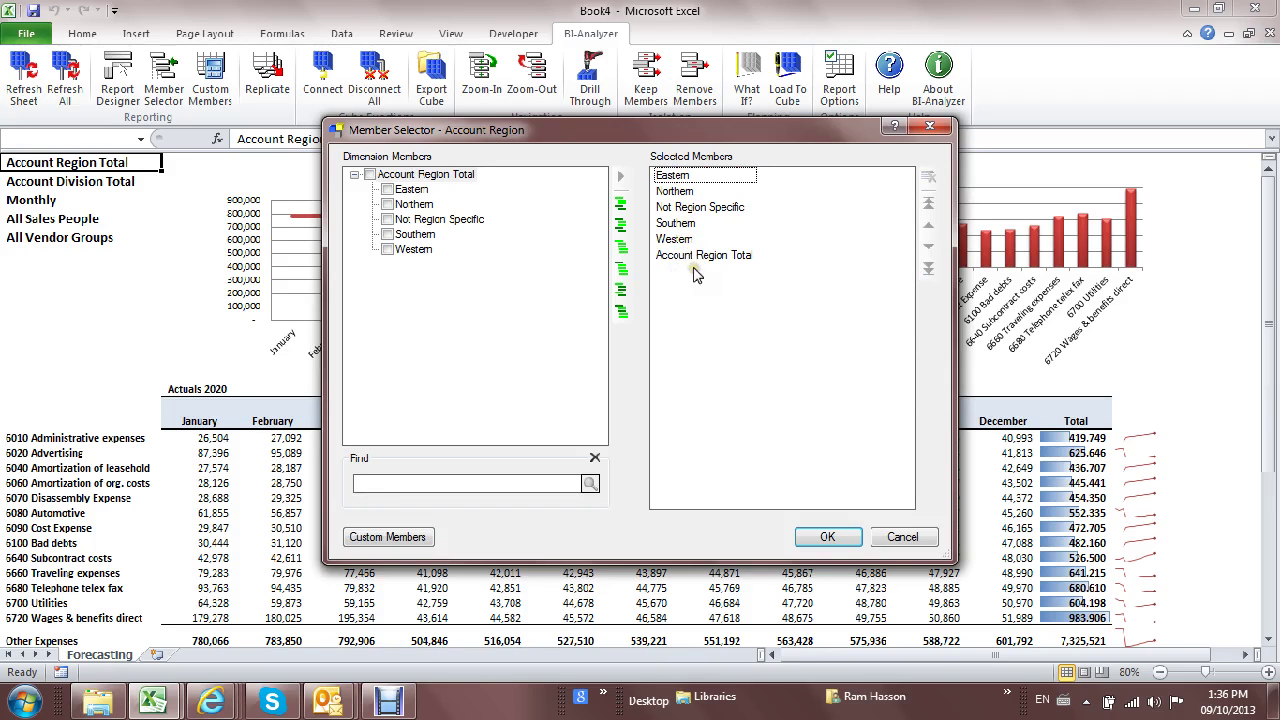
pyautogui.click(827, 538)
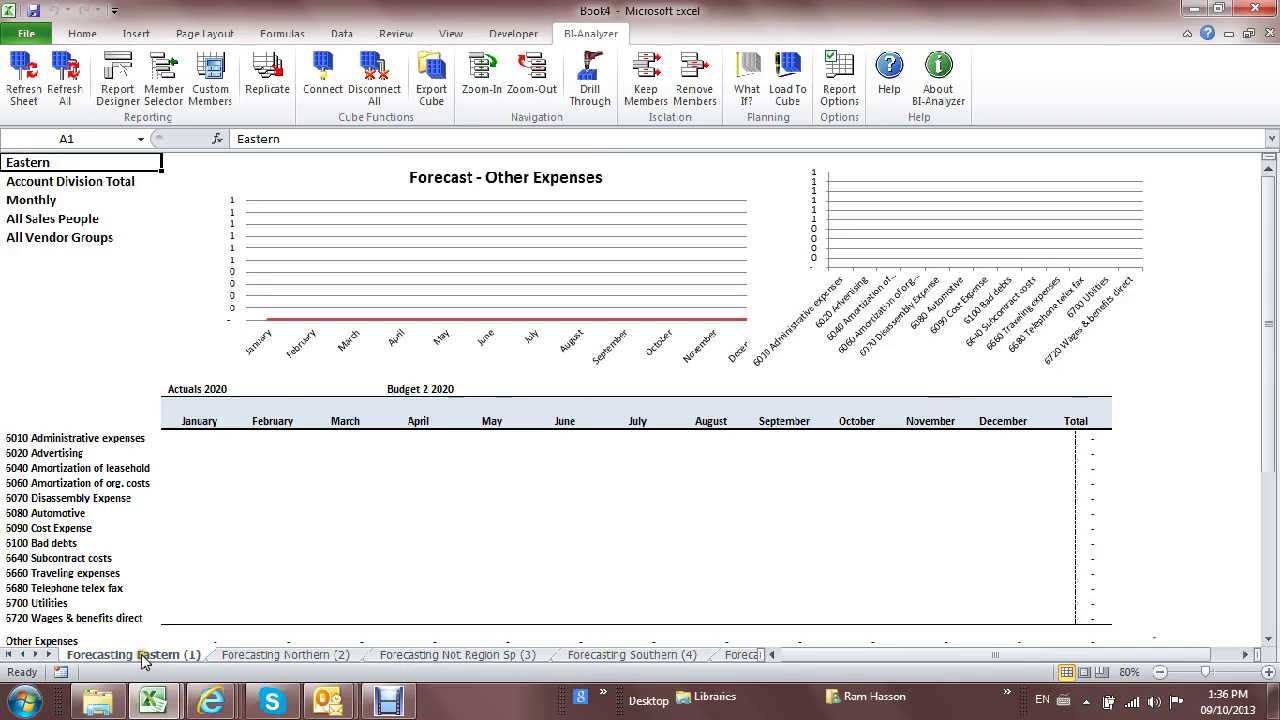
# - Review the replicated forecast sheets for Northern, Not Region Specific, Southern and Account Region Total
pyautogui.click(255, 658)
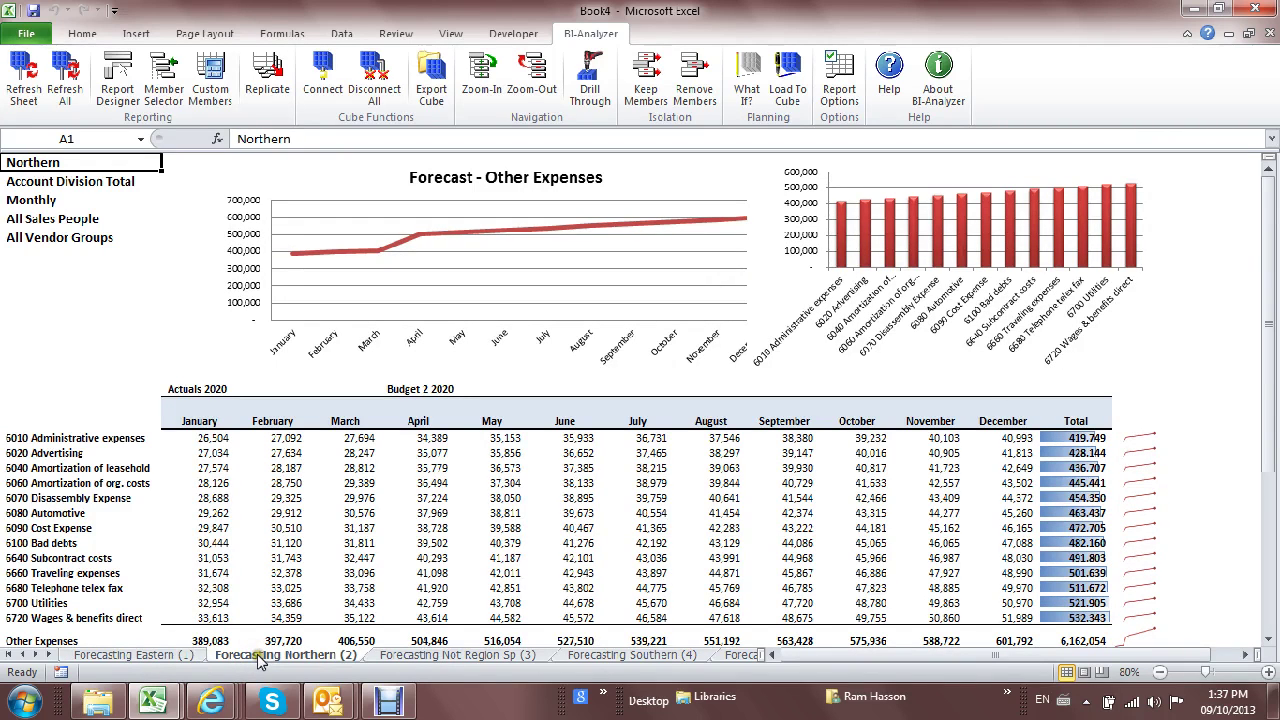
pyautogui.click(452, 658)
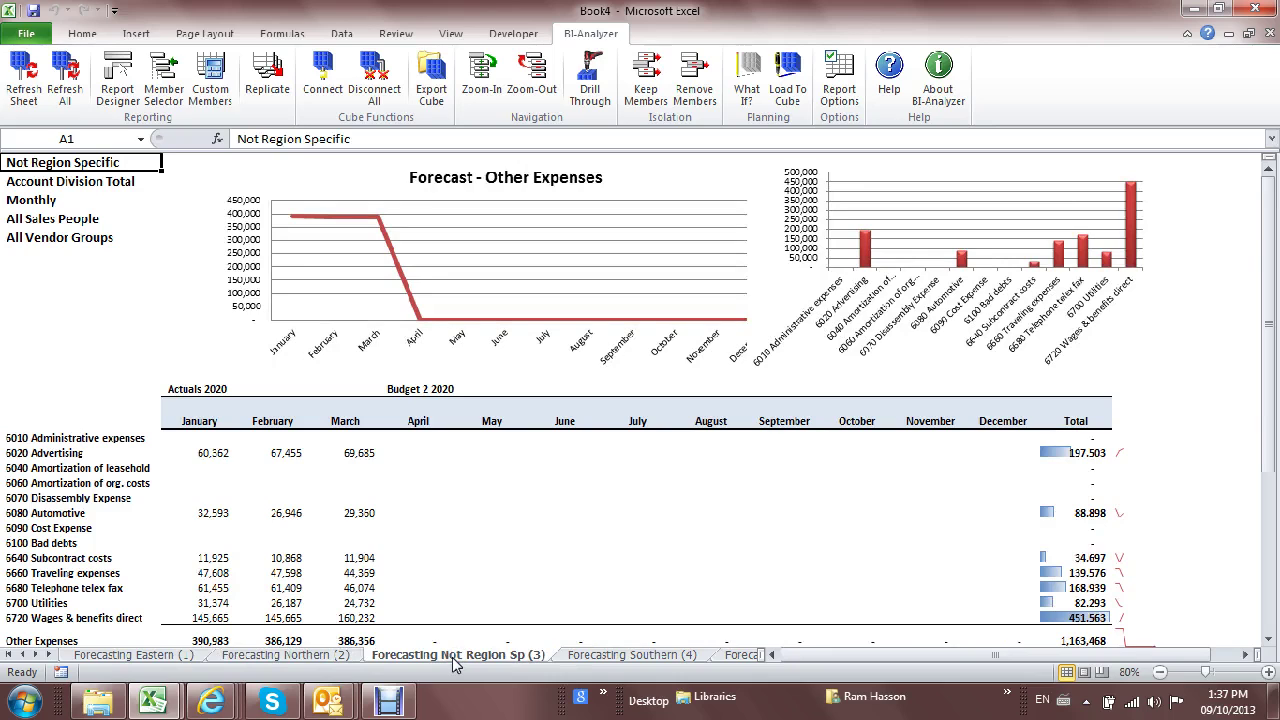
pyautogui.click(619, 656)
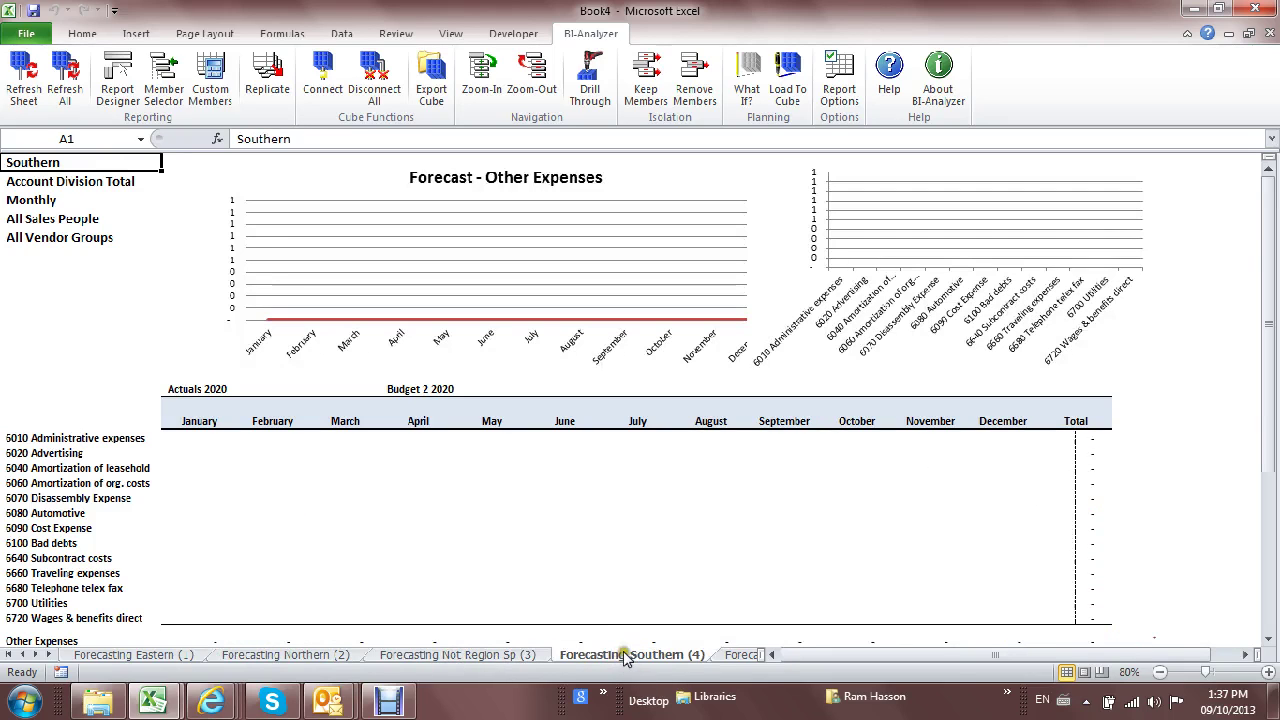
pyautogui.click(742, 656)
pyautogui.click(751, 656)
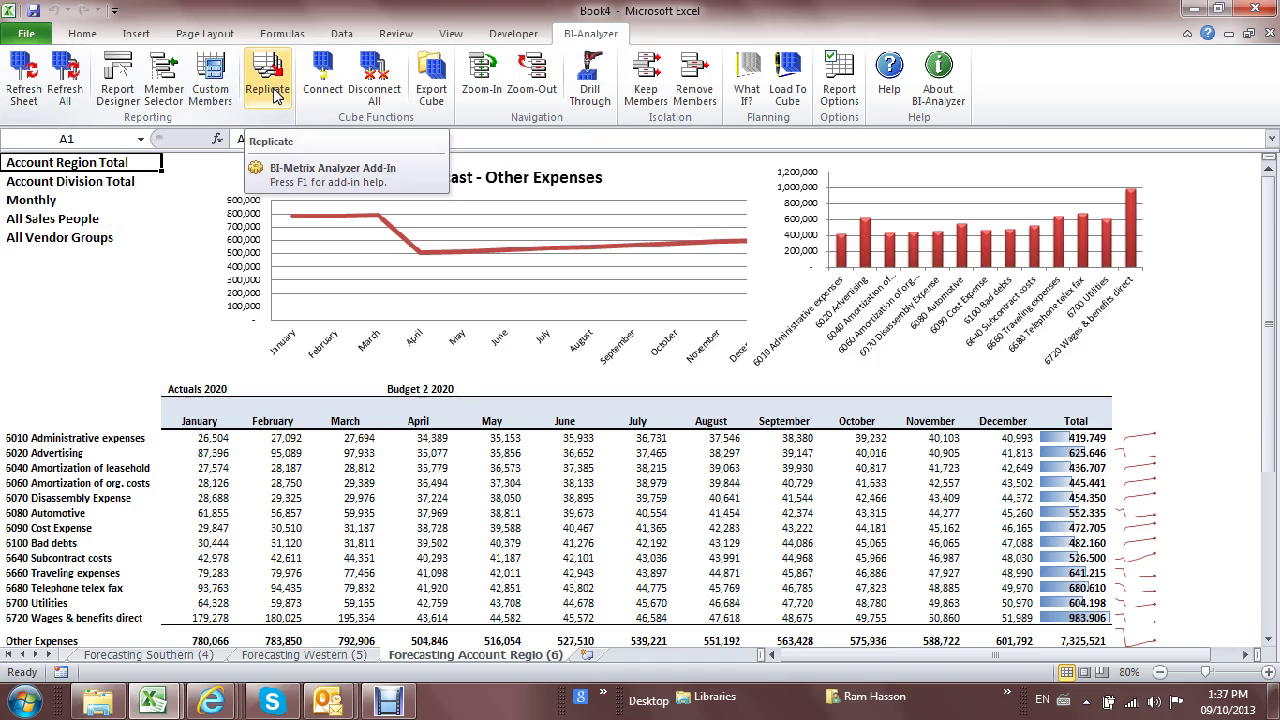
pyautogui.click(70, 185)
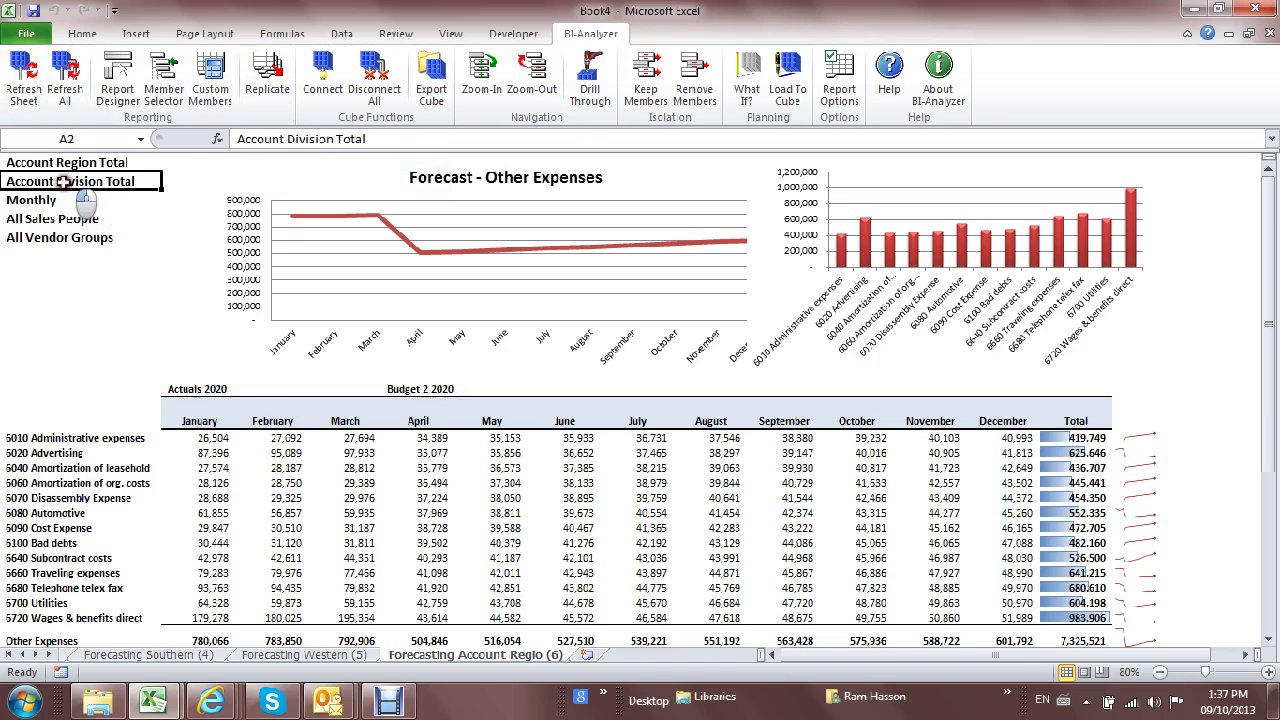
pyautogui.click(268, 88)
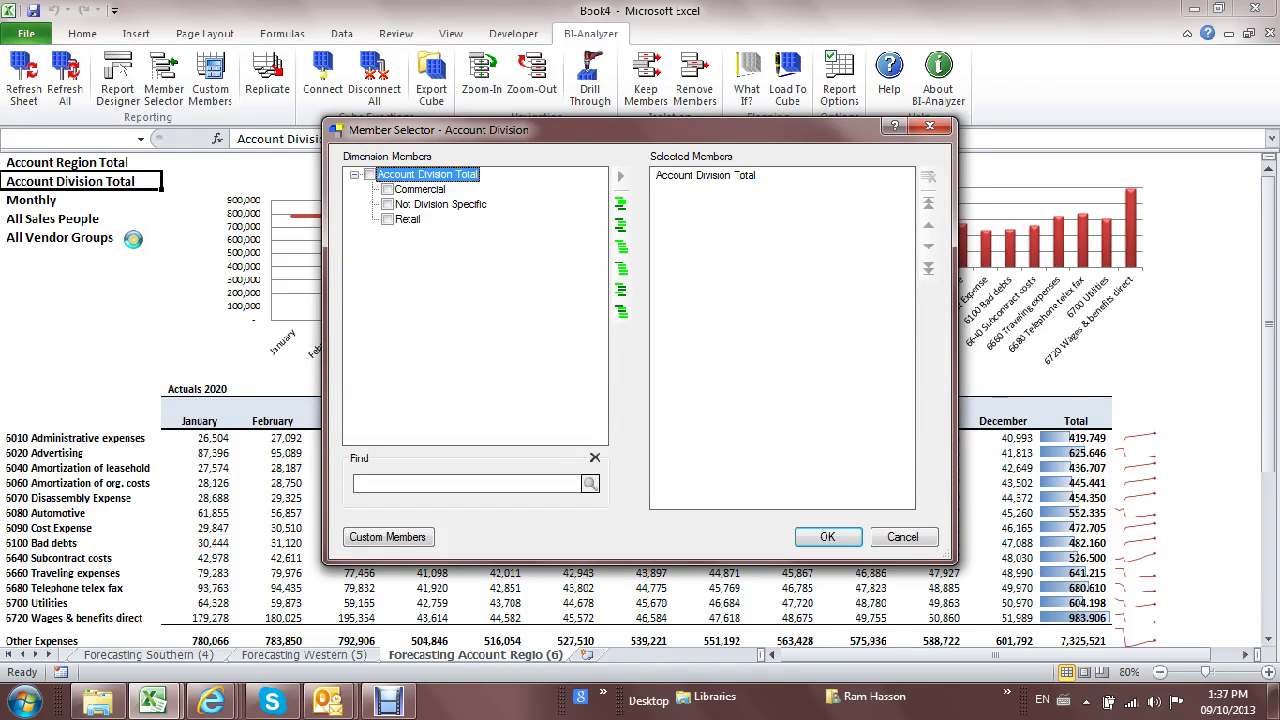
pyautogui.click(902, 538)
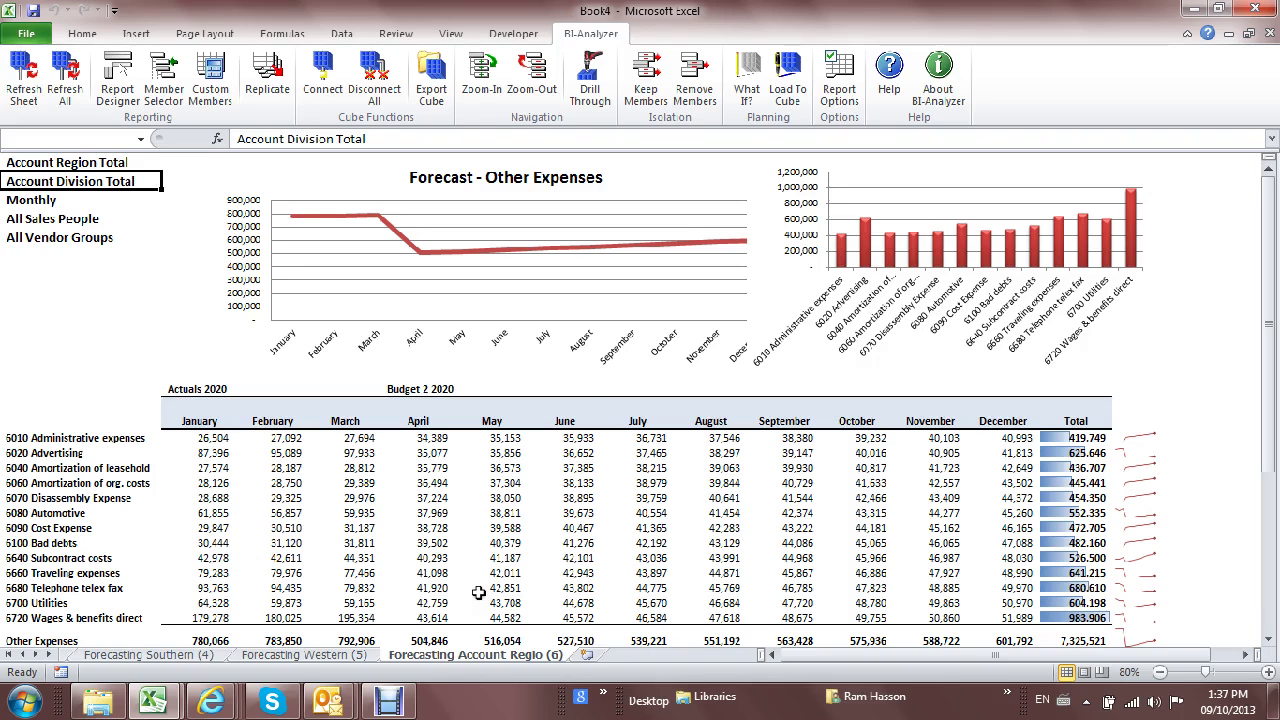
# - Look over the Western and Southern forecast sheets, and return to the Forecasting Northern sheet
pyautogui.click(338, 655)
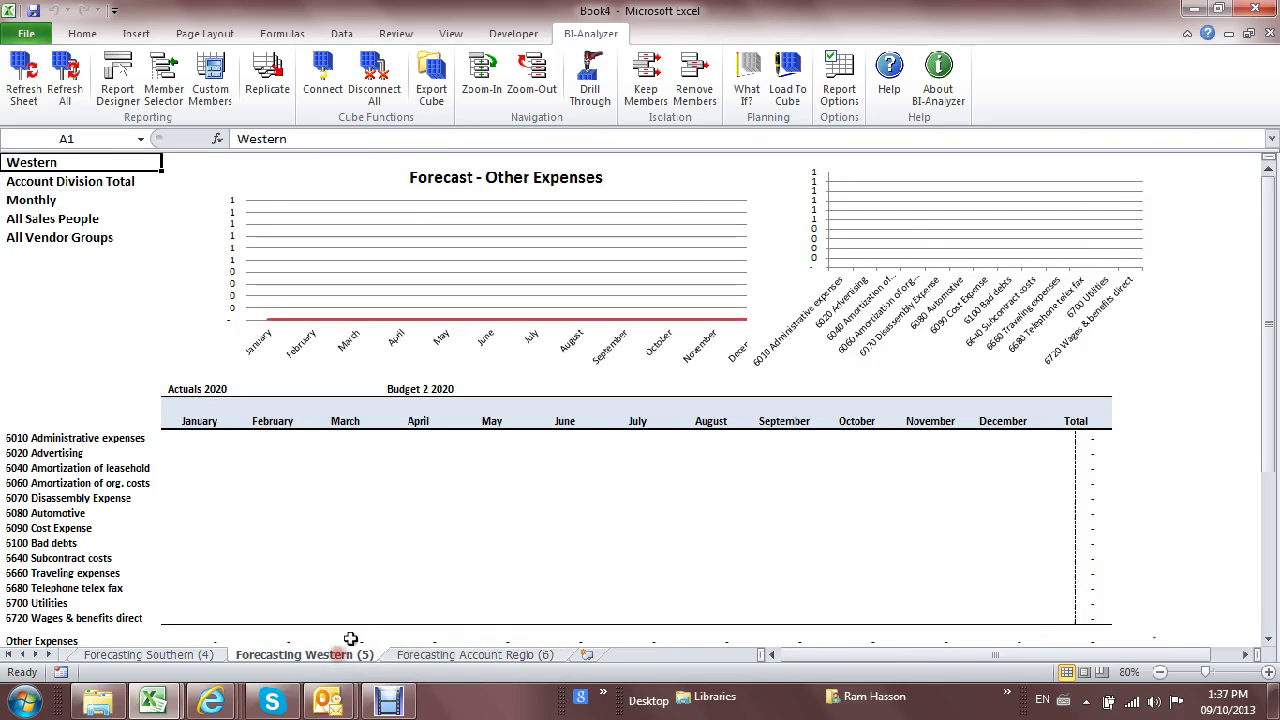
pyautogui.click(155, 655)
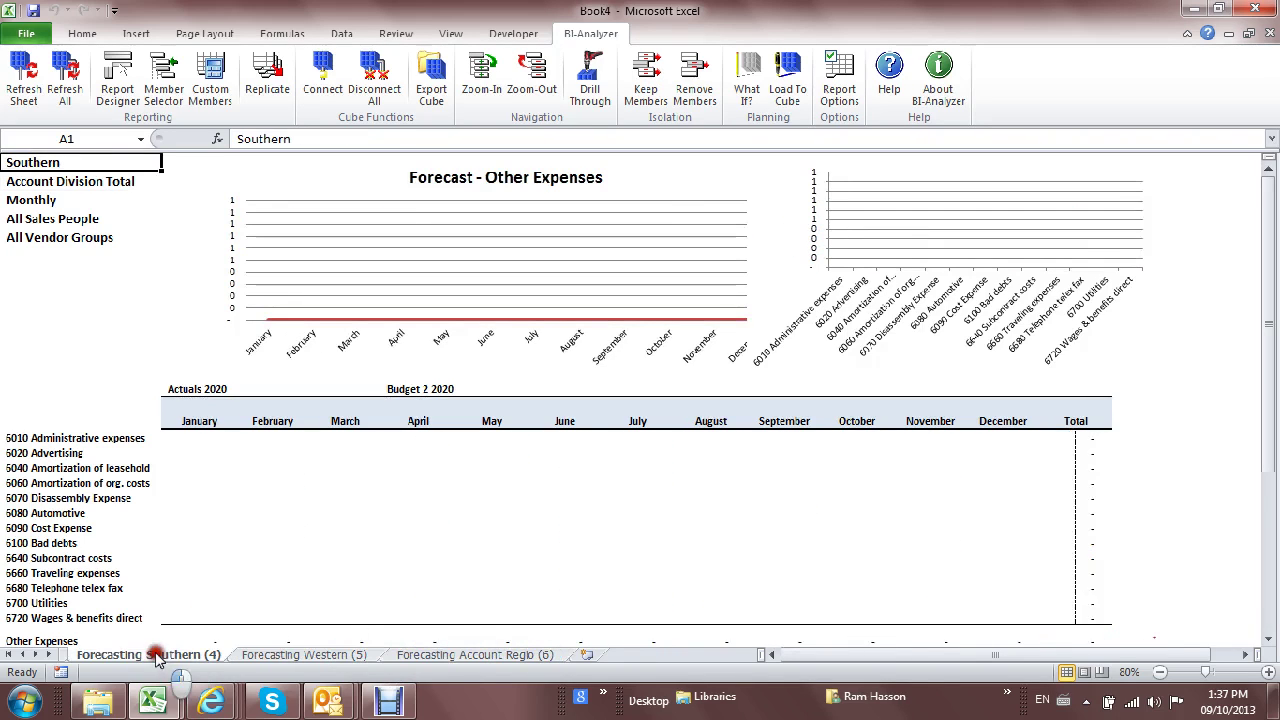
pyautogui.click(8, 654)
pyautogui.click(300, 655)
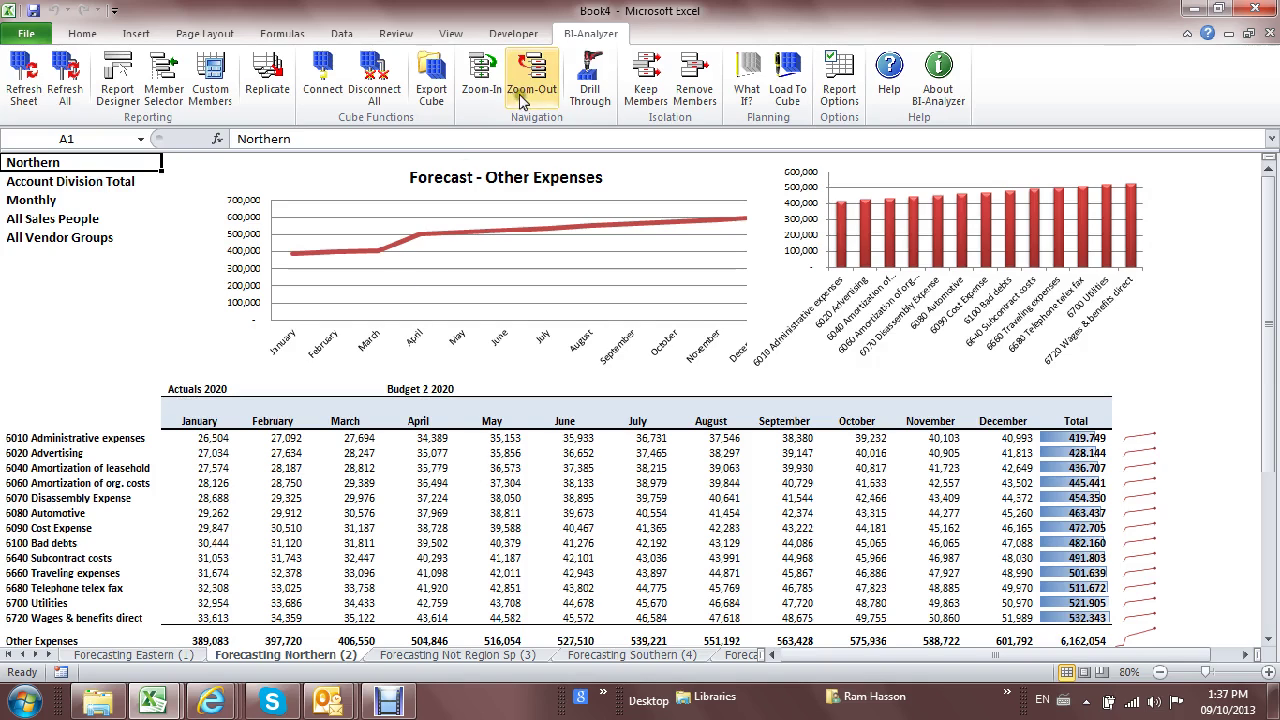
pyautogui.click(627, 62)
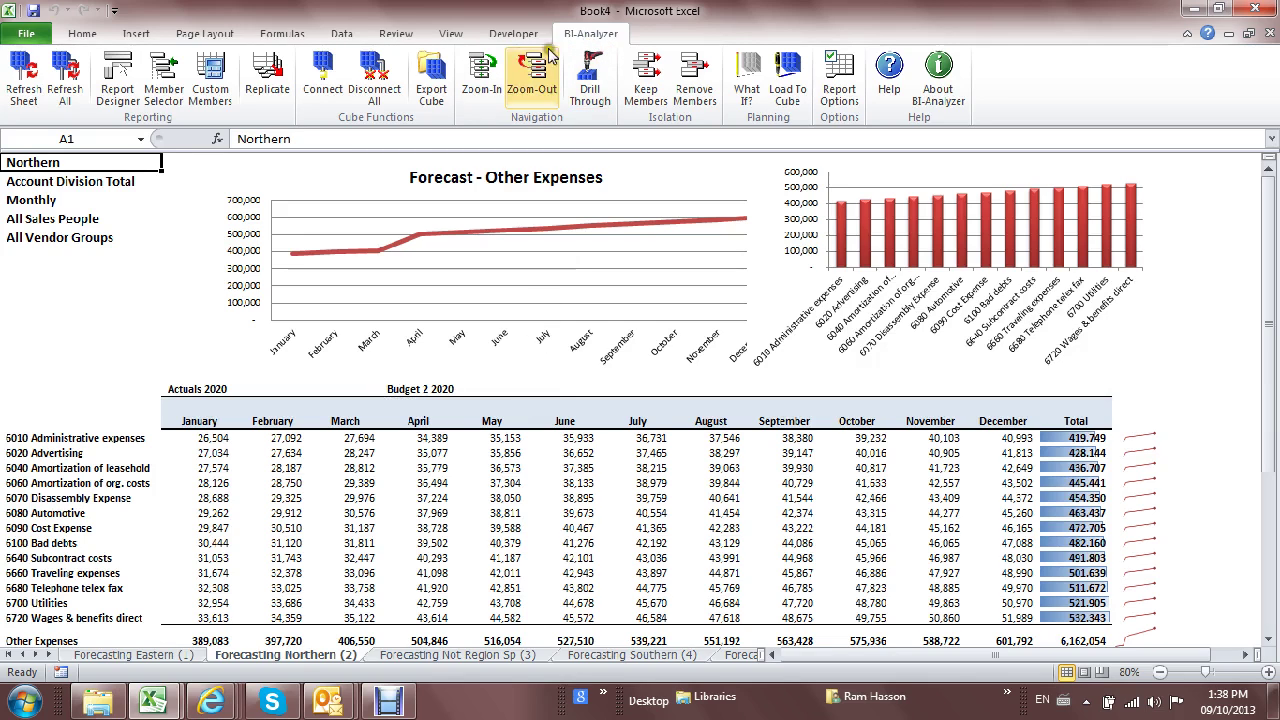
# - Filter the Northern forecast from All Sales People to the first individual sales person and to the second one
pyautogui.click(61, 215)
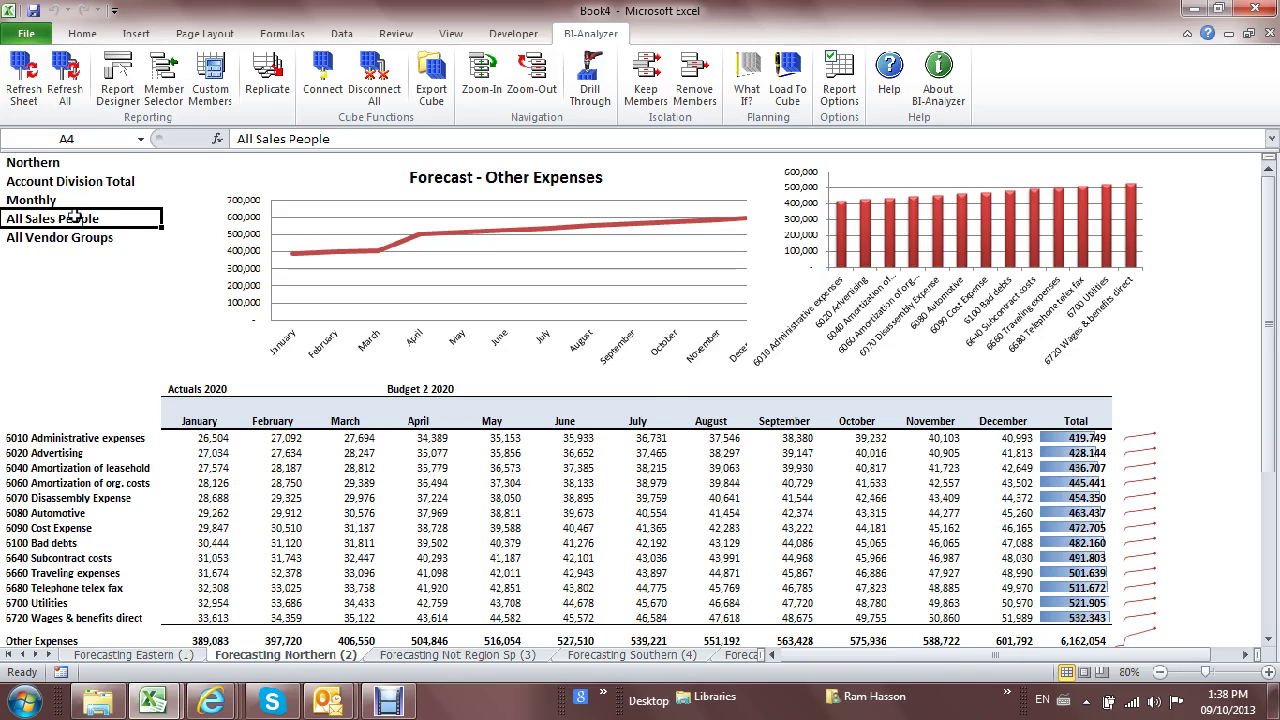
pyautogui.doubleClick(75, 215)
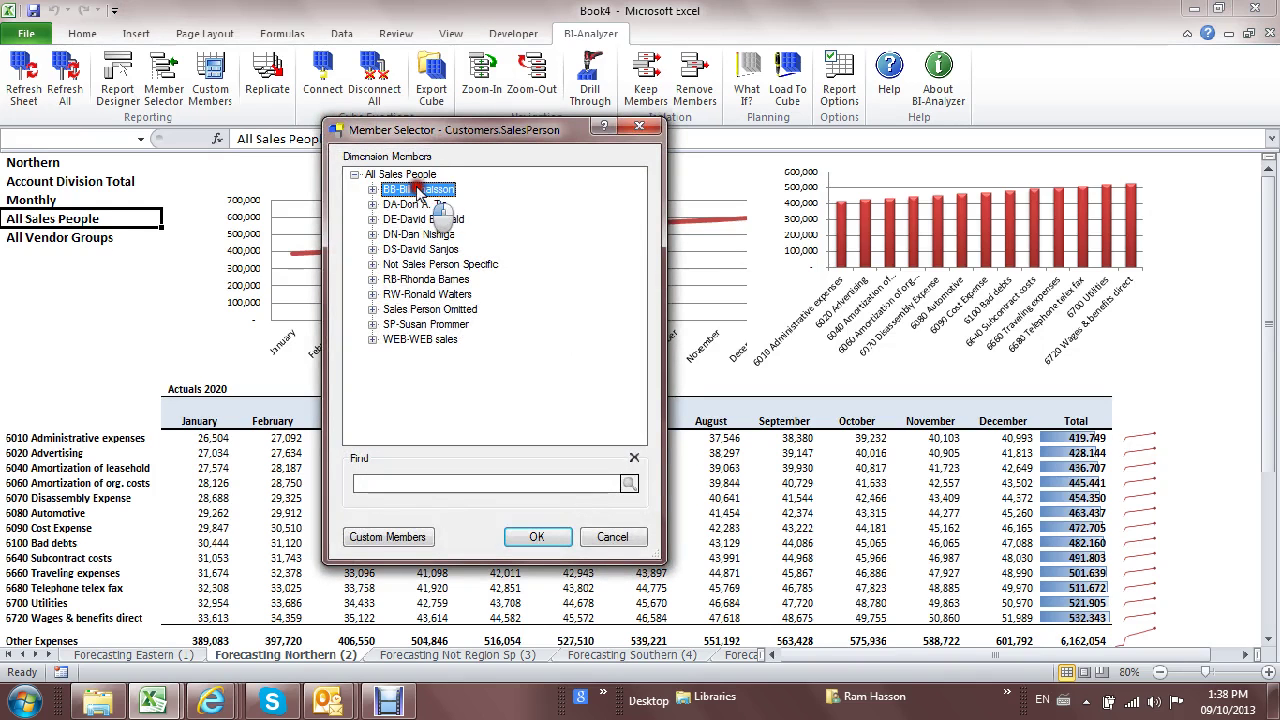
pyautogui.click(537, 537)
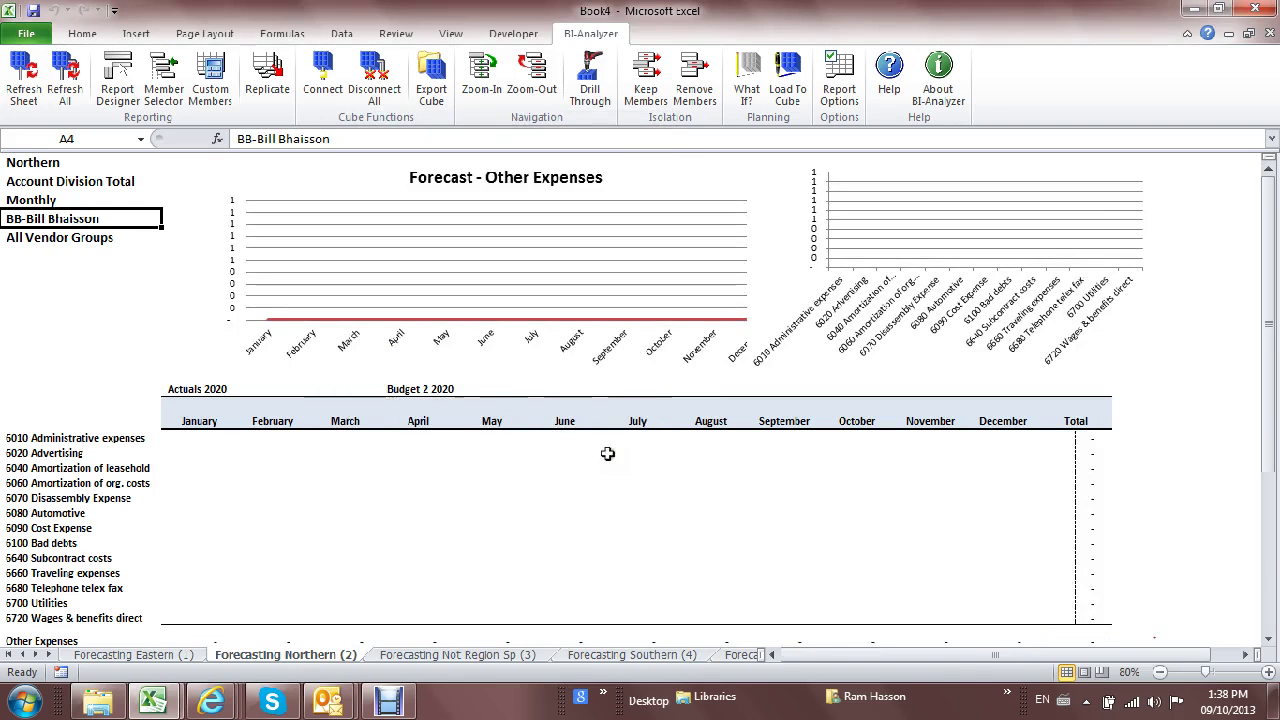
pyautogui.doubleClick(90, 219)
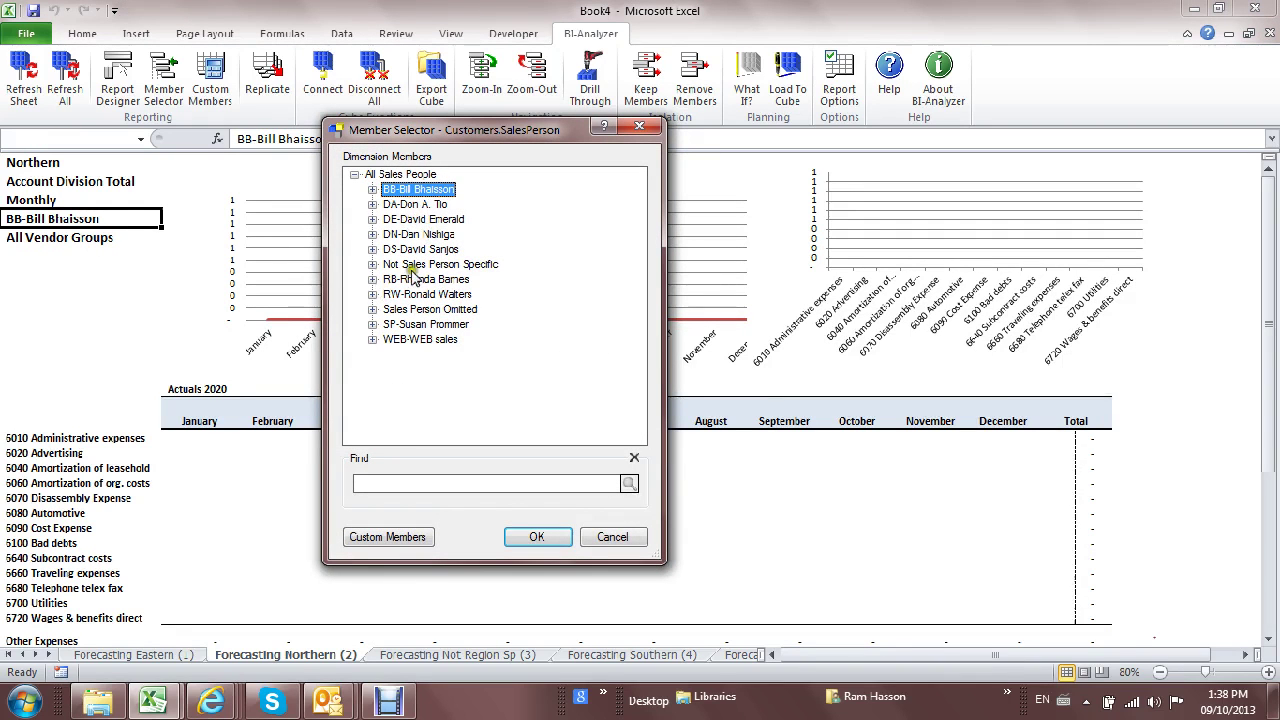
pyautogui.doubleClick(428, 205)
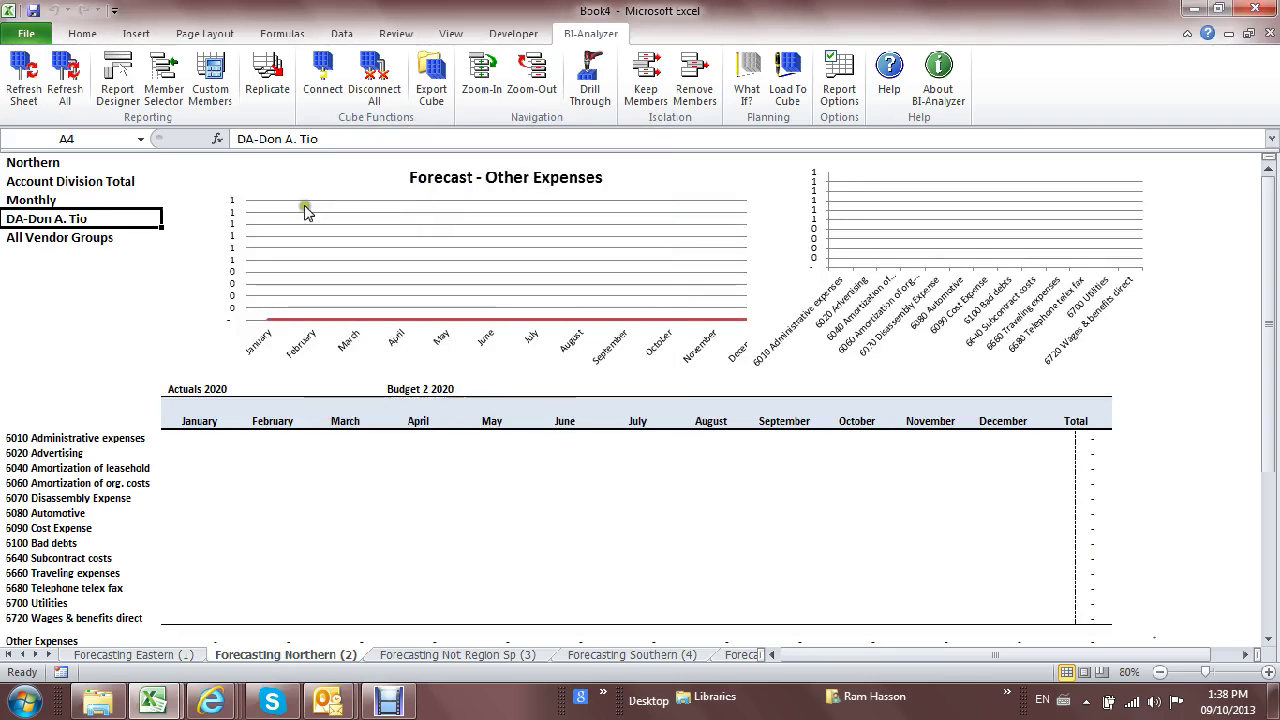
# - Set the Northern forecast's sales person filter to Not Sales Person Specific
pyautogui.doubleClick(122, 216)
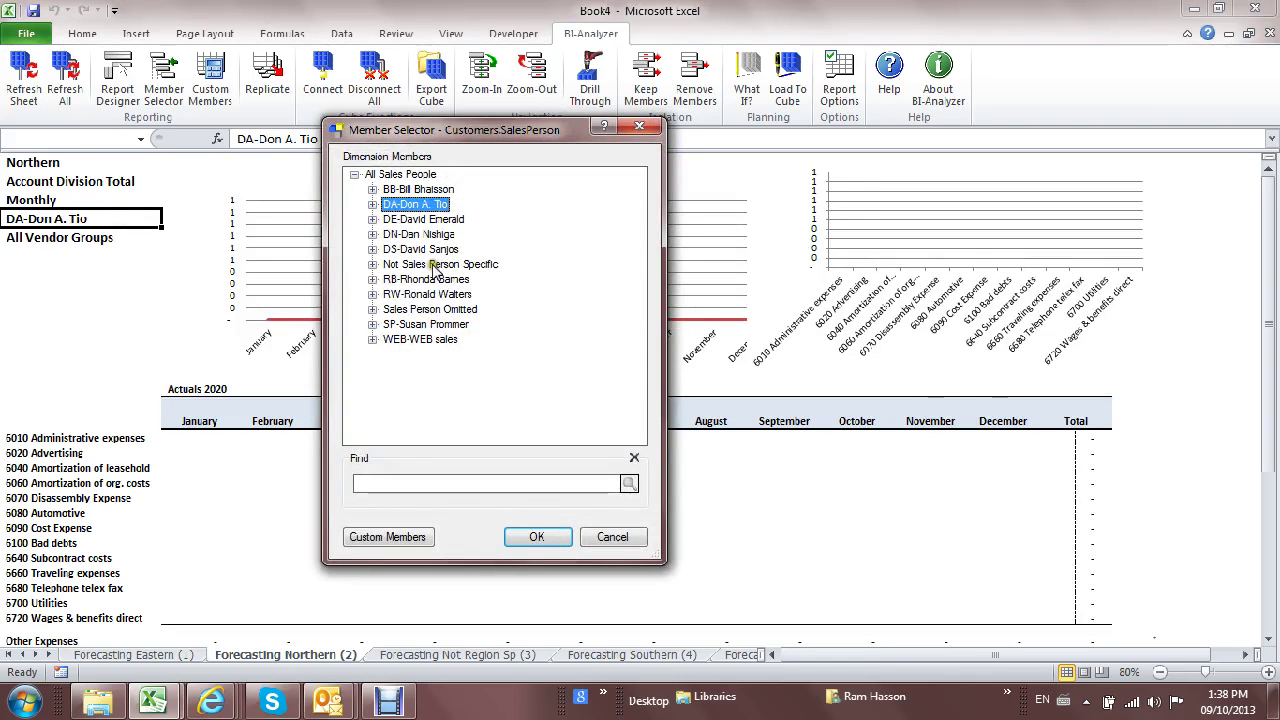
pyautogui.doubleClick(434, 265)
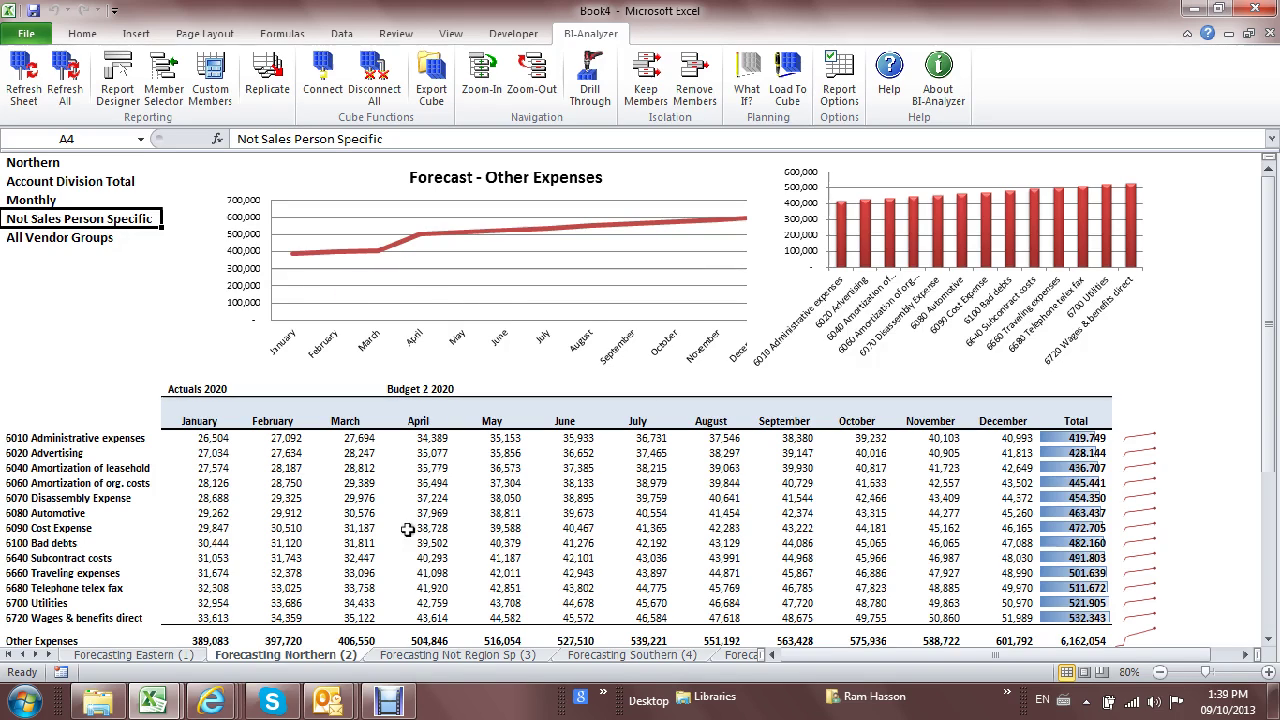
# - Switch to the BI for Sage 300 ERP Demo Reports workbook and show its P&L Trending sheet
pyautogui.moveTo(160, 706)
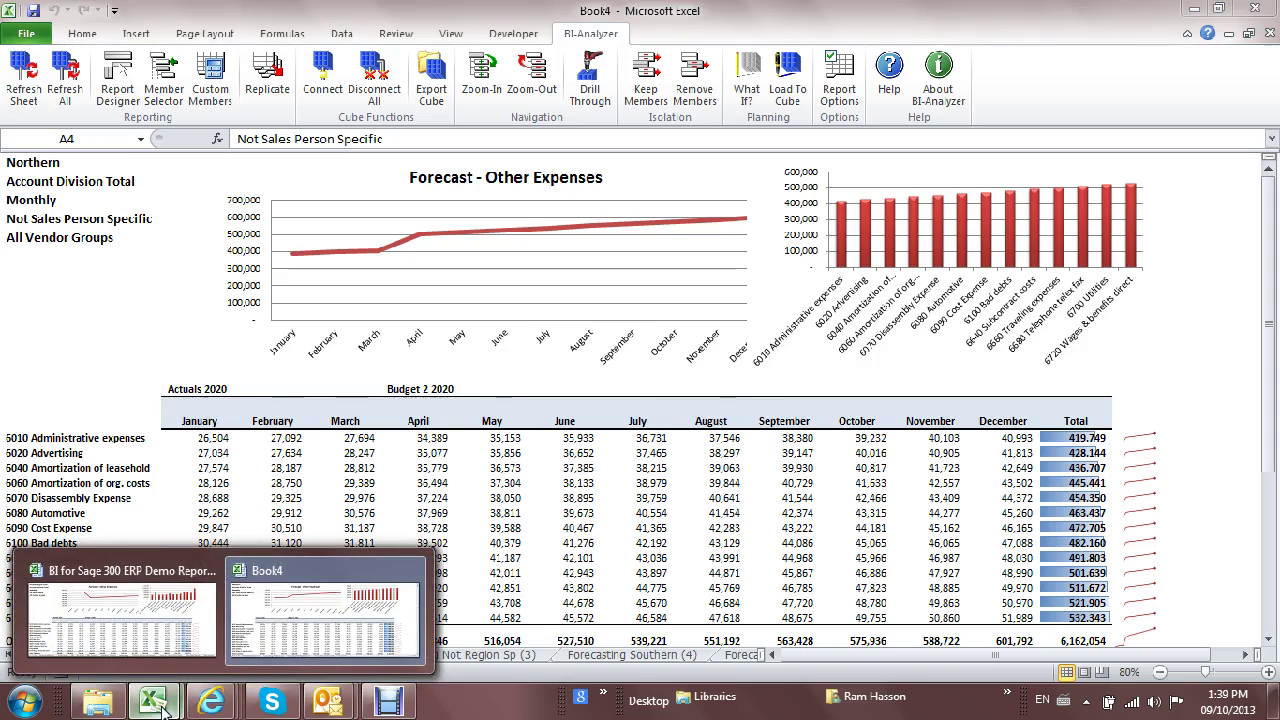
pyautogui.click(120, 610)
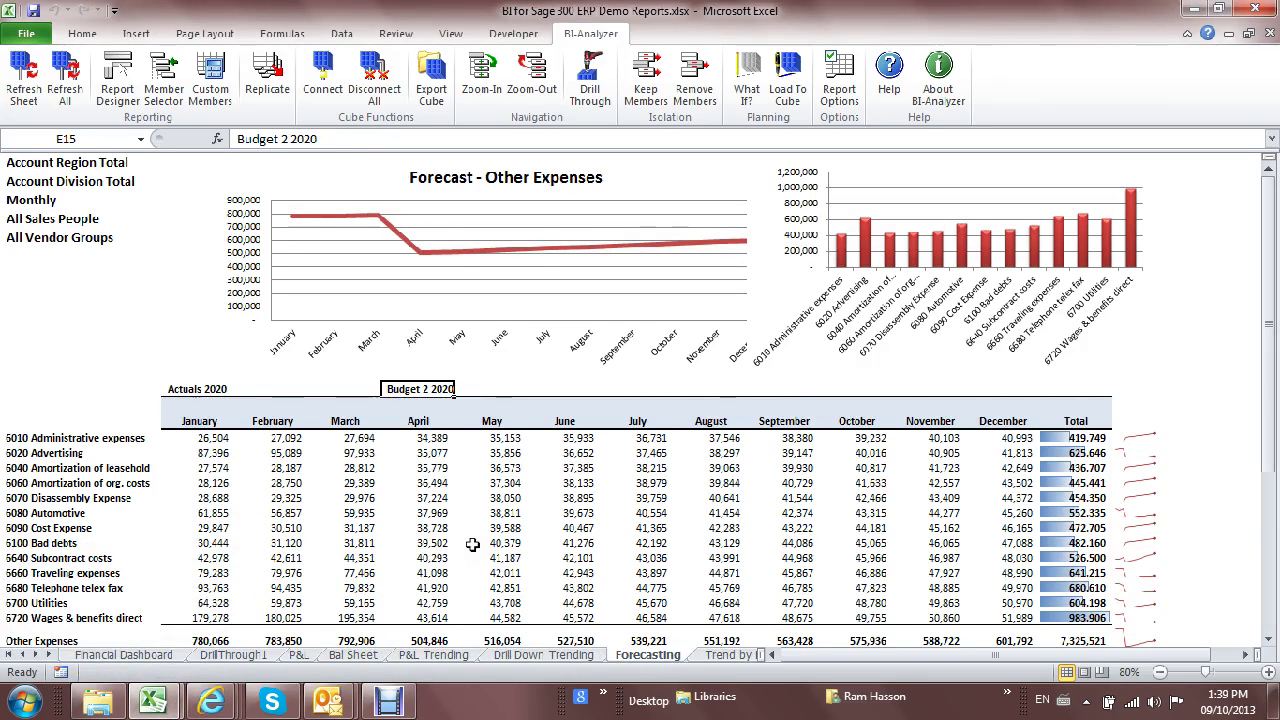
pyautogui.click(440, 655)
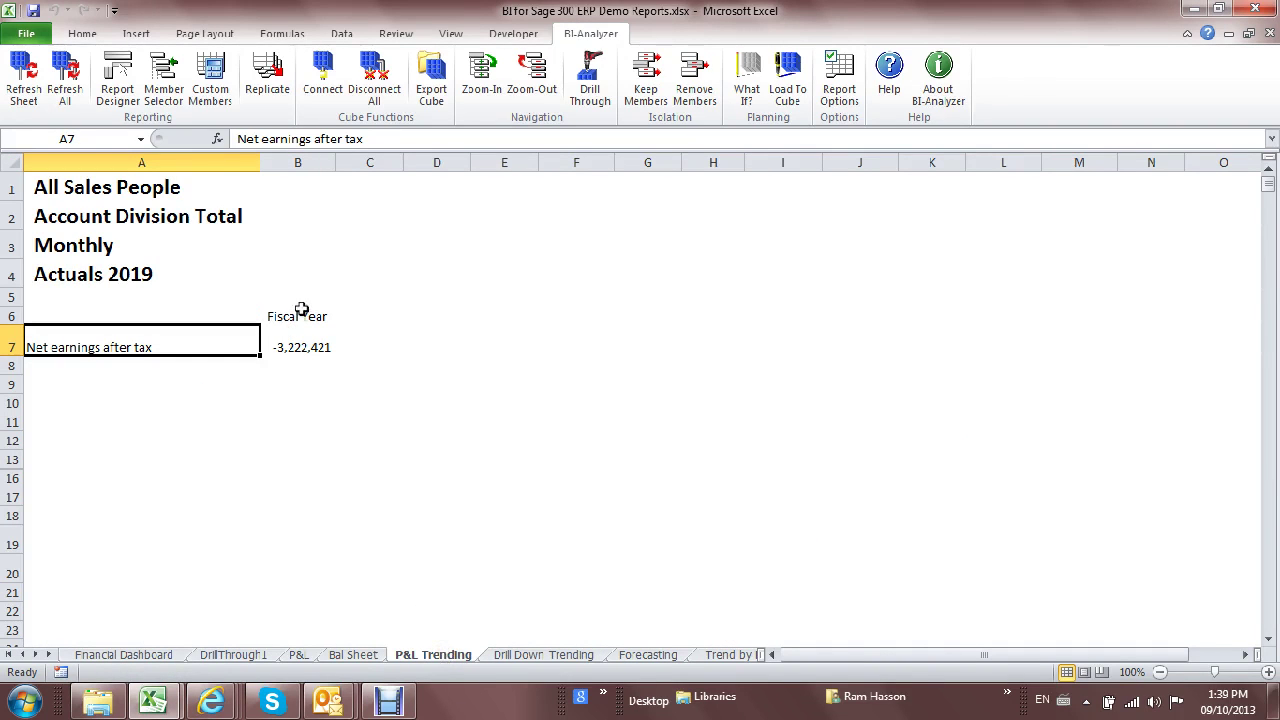
# - Apply BIM Formatting Sheet 1 to the P&L Trending report through the Report Designer's format sheet option, and check the display settings
pyautogui.click(126, 95)
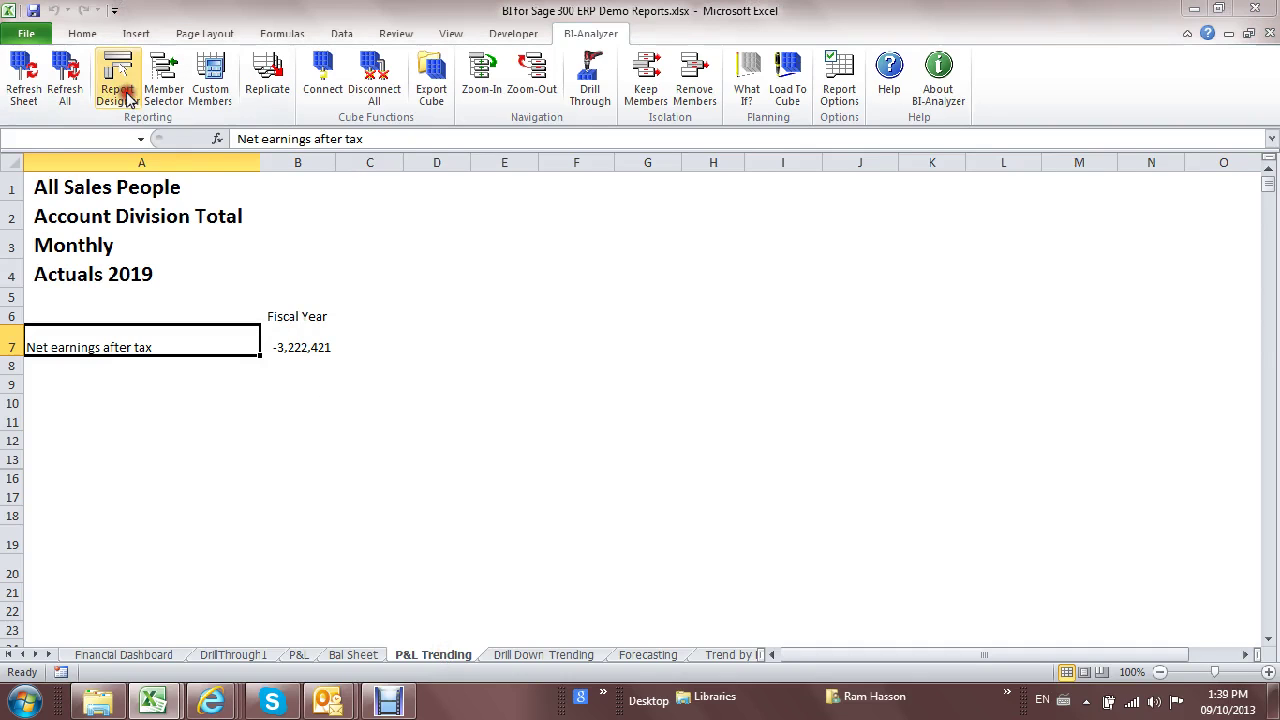
pyautogui.click(828, 166)
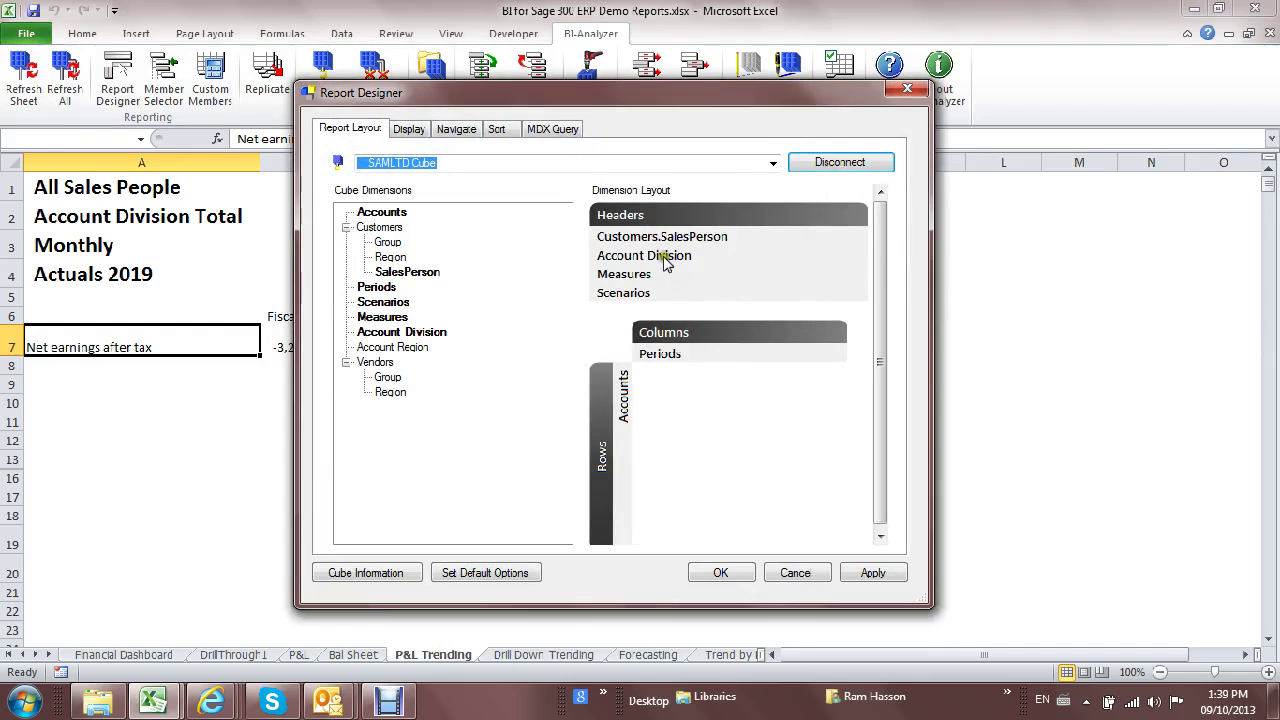
pyautogui.click(722, 572)
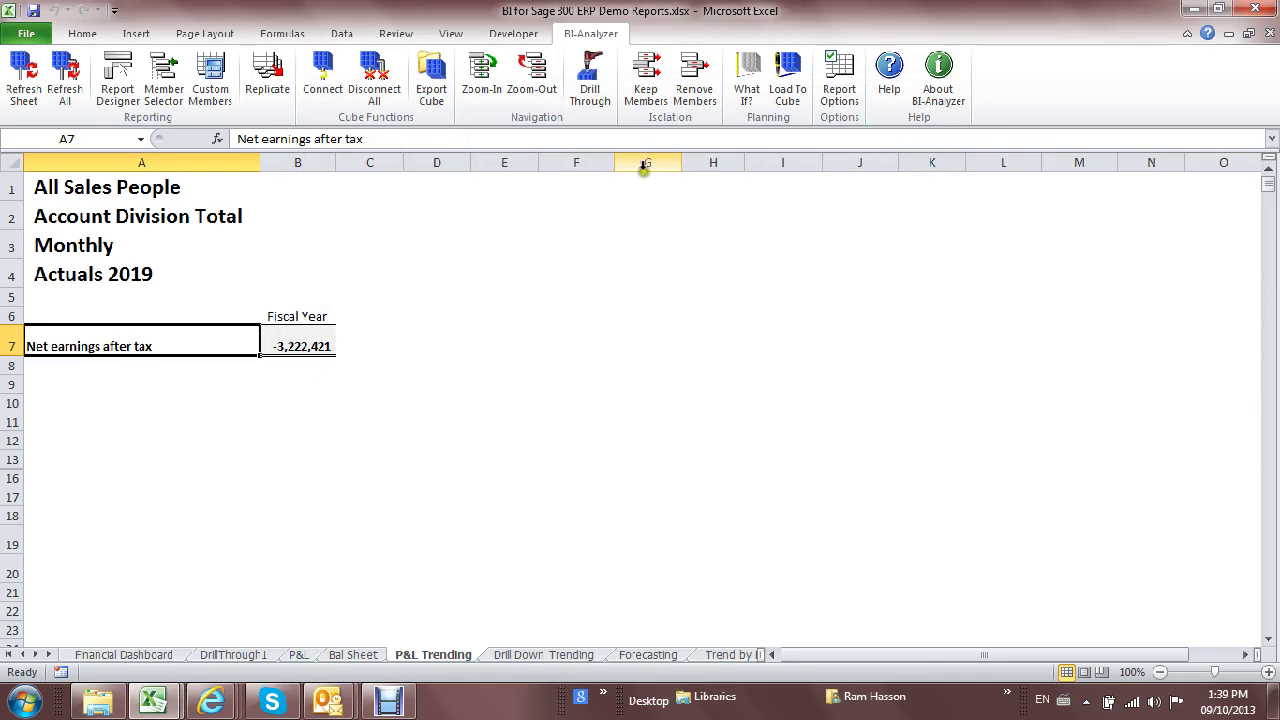
pyautogui.click(838, 78)
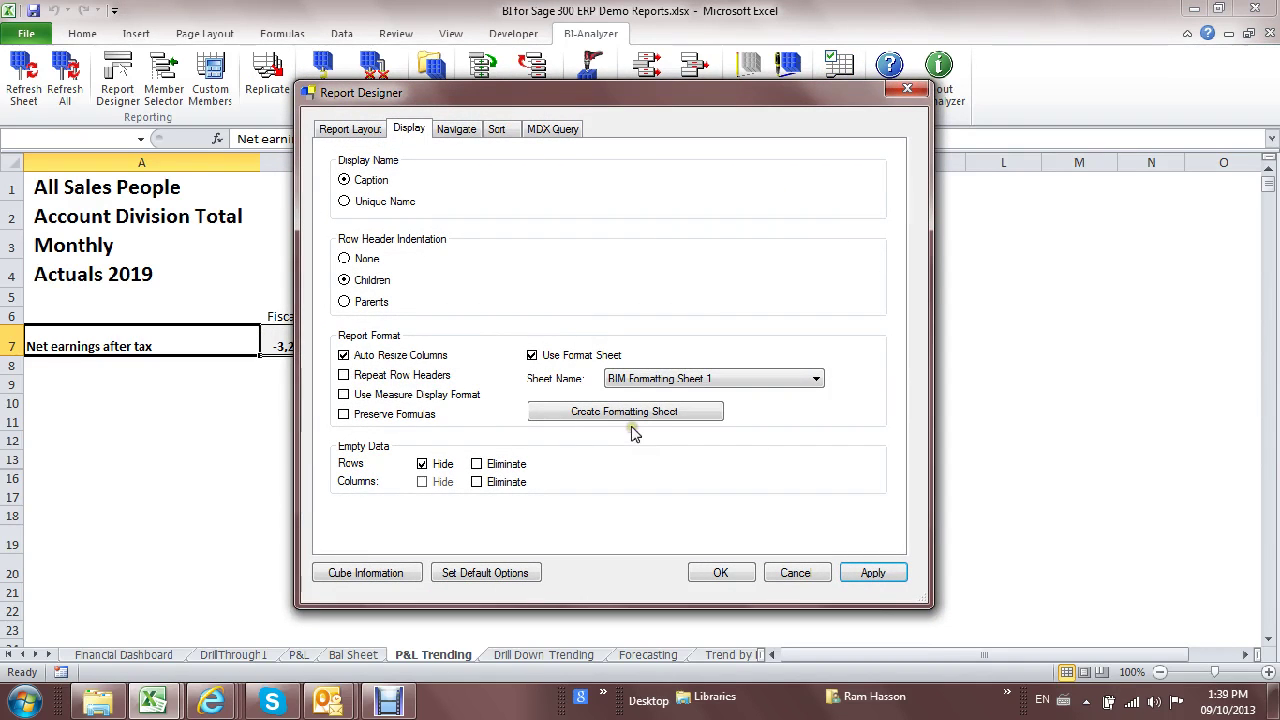
pyautogui.click(796, 573)
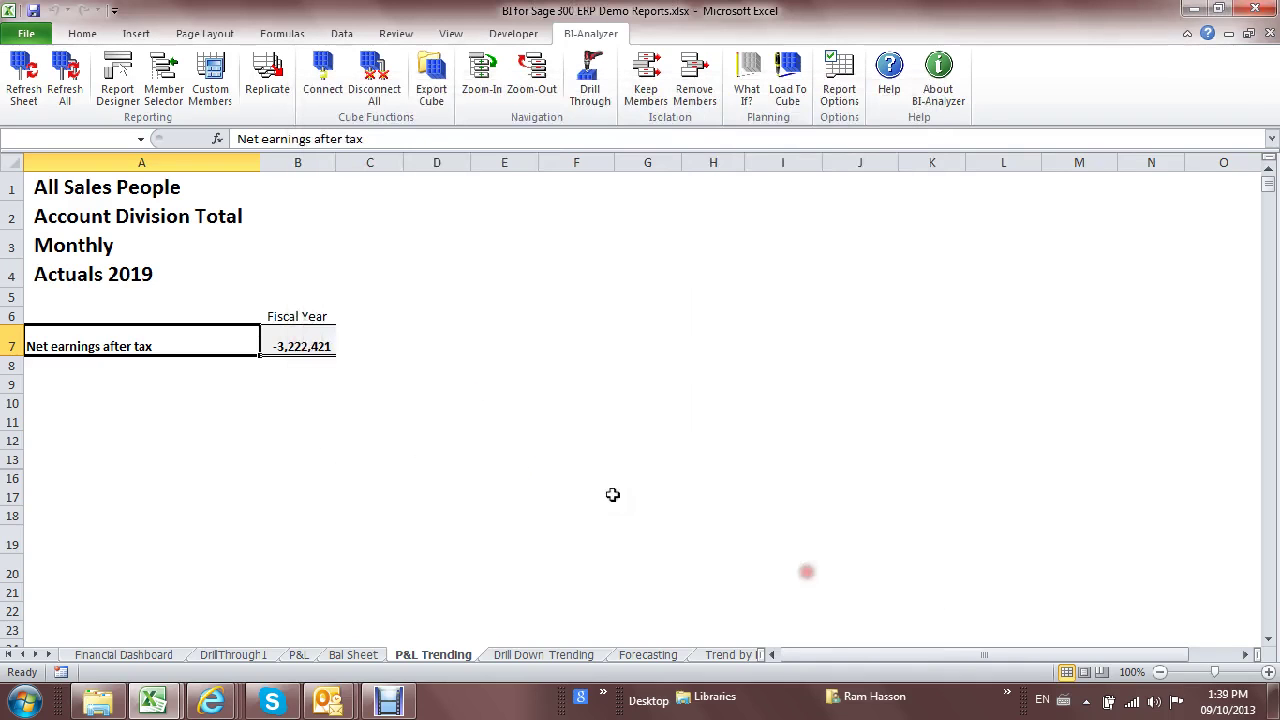
# - Drill down from Net earnings after tax through Earnings before income tax and Gross profit to Revenue, and expand Fiscal Year into quarters
pyautogui.doubleClick(135, 343)
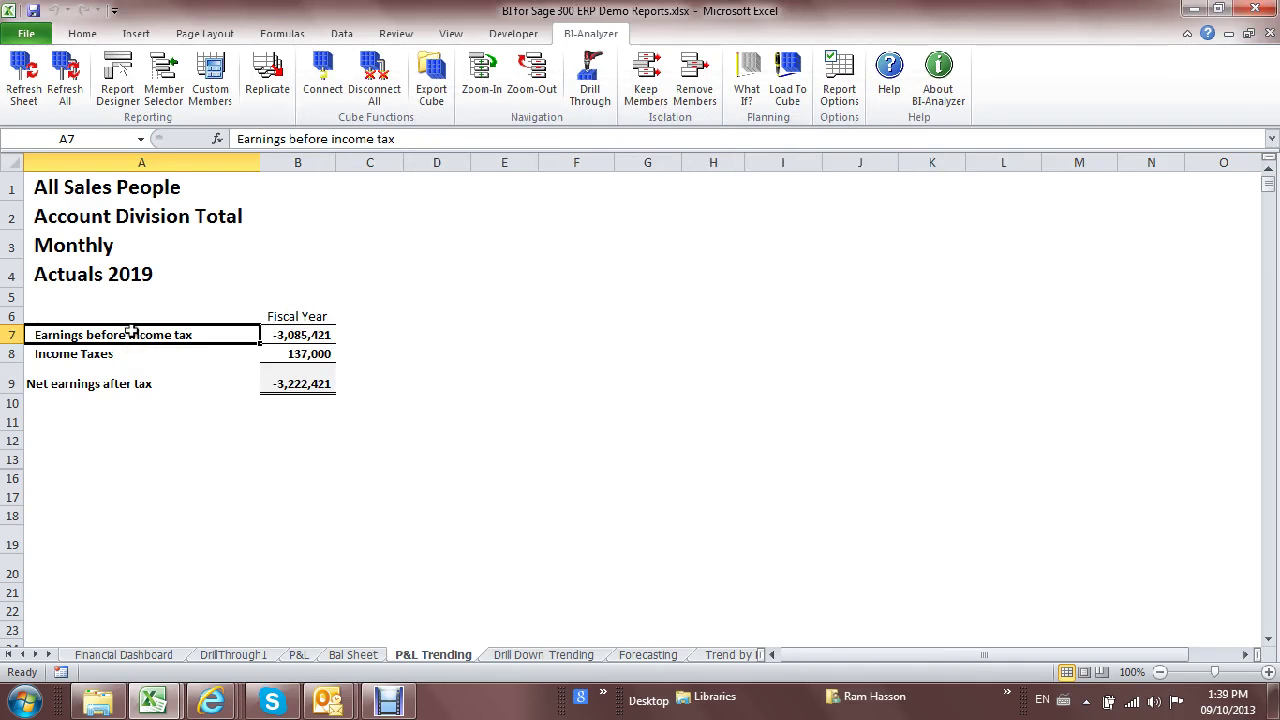
pyautogui.doubleClick(131, 335)
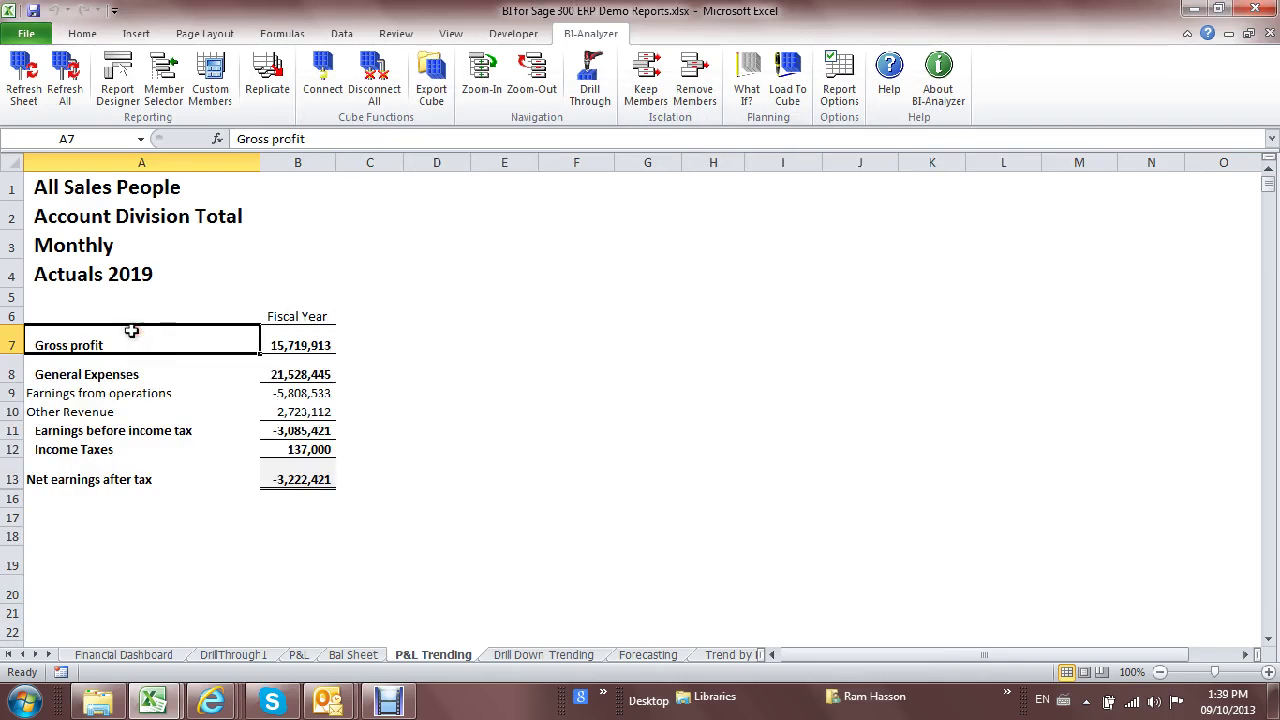
pyautogui.doubleClick(131, 337)
pyautogui.doubleClick(131, 337)
pyautogui.doubleClick(288, 318)
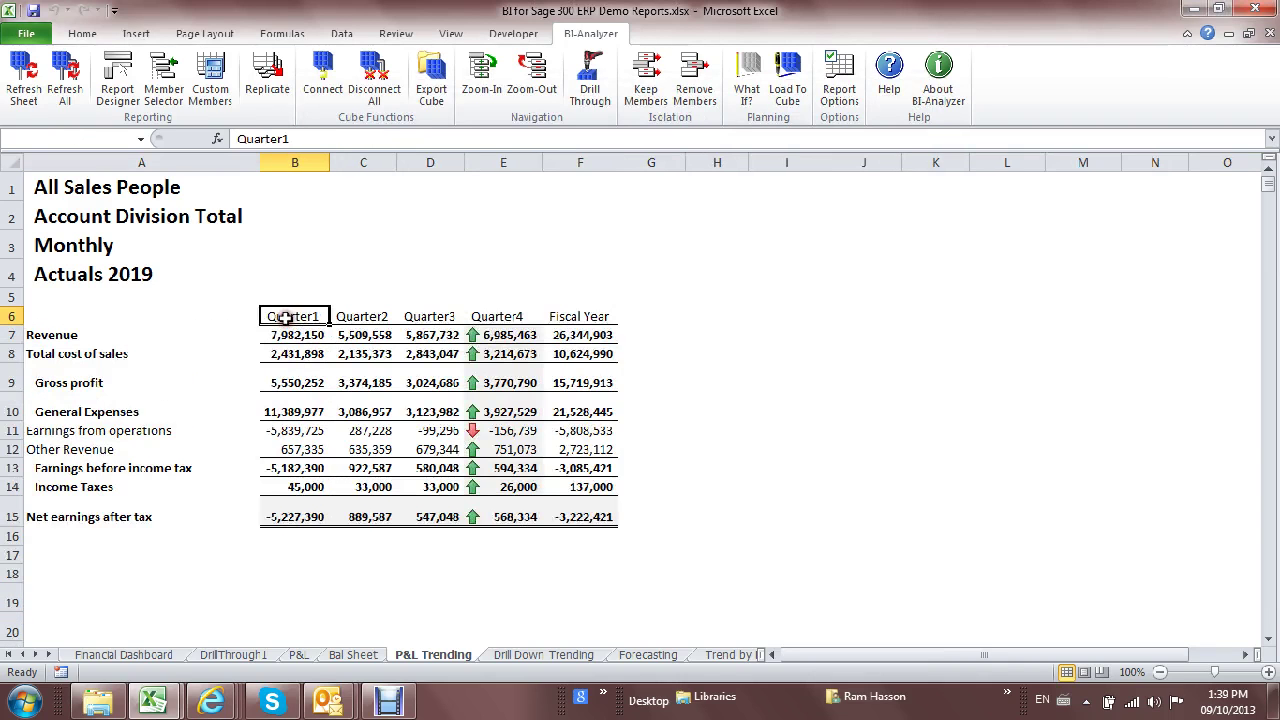
# - Expand Quarter1, Quarter2, Quarter3 and Quarter4 into their months on the P&L Trending sheet
pyautogui.doubleClick(295, 316)
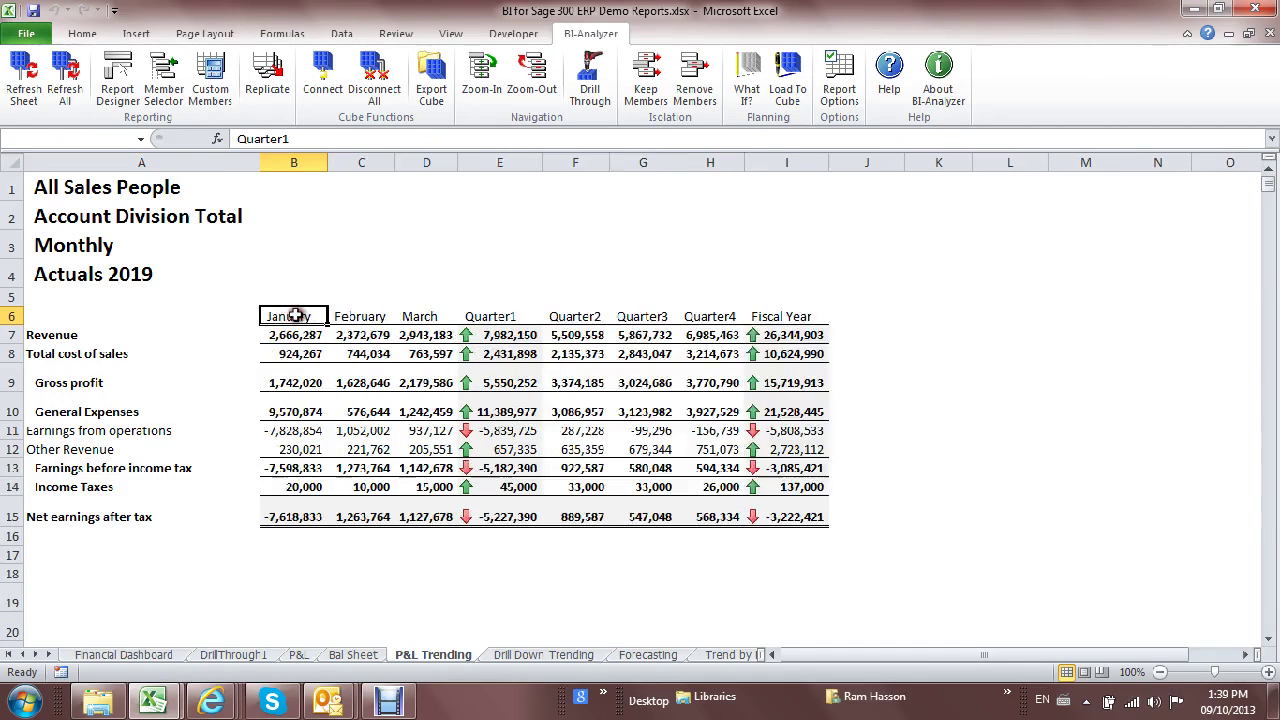
pyautogui.doubleClick(574, 317)
pyautogui.doubleClick(838, 316)
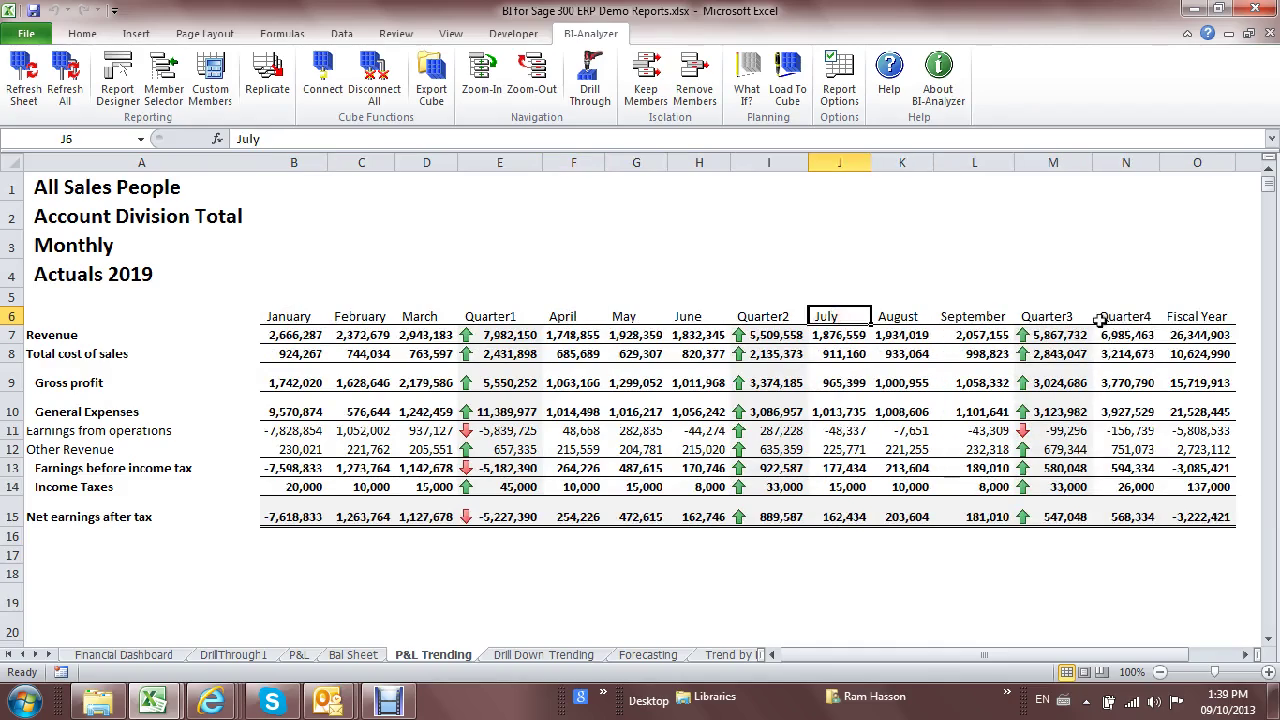
pyautogui.doubleClick(1118, 316)
# - Drill down Revenue into its individual sales accounts and General Expenses into its expense groups in the P&L trend
pyautogui.doubleClick(95, 337)
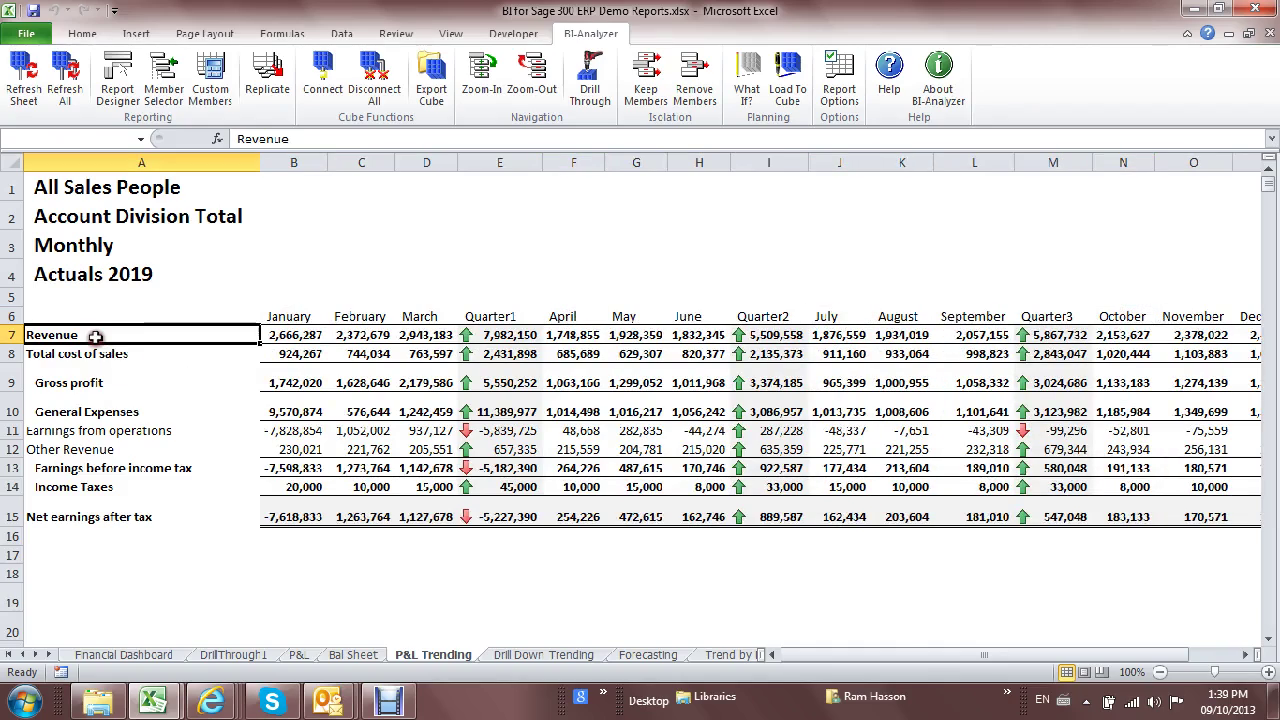
pyautogui.scroll(-2, 553, 418)
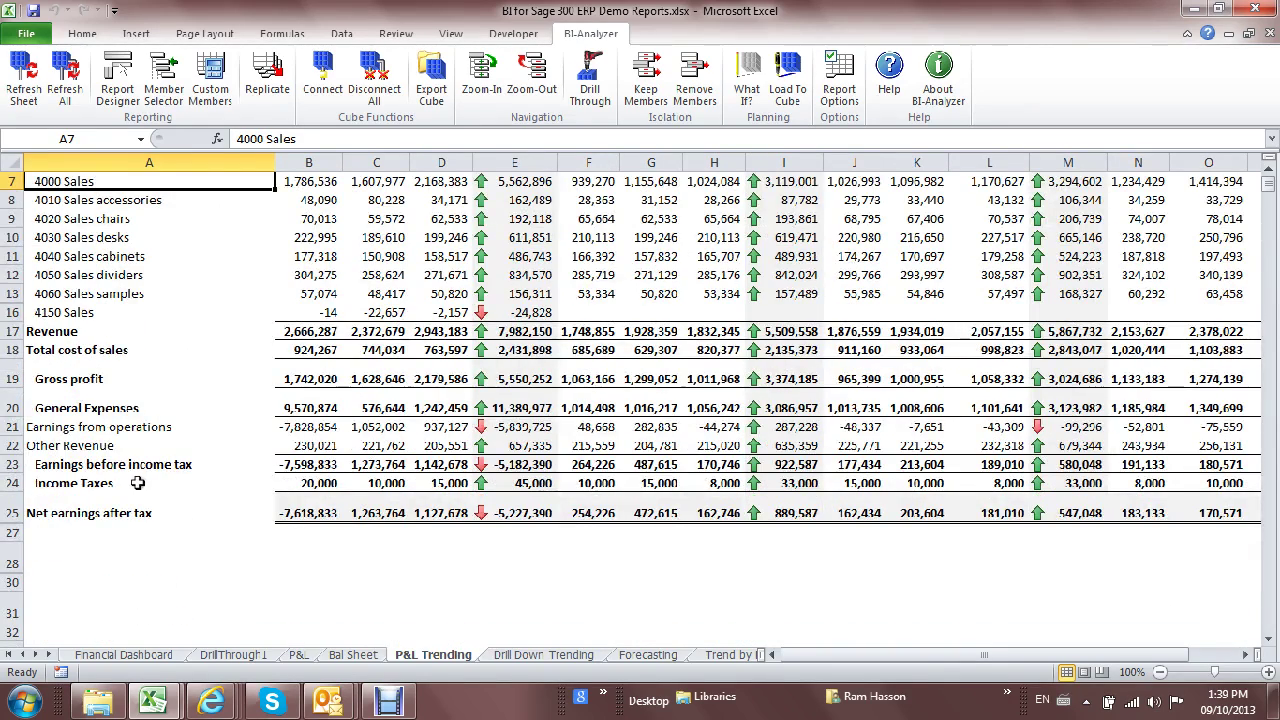
pyautogui.doubleClick(115, 407)
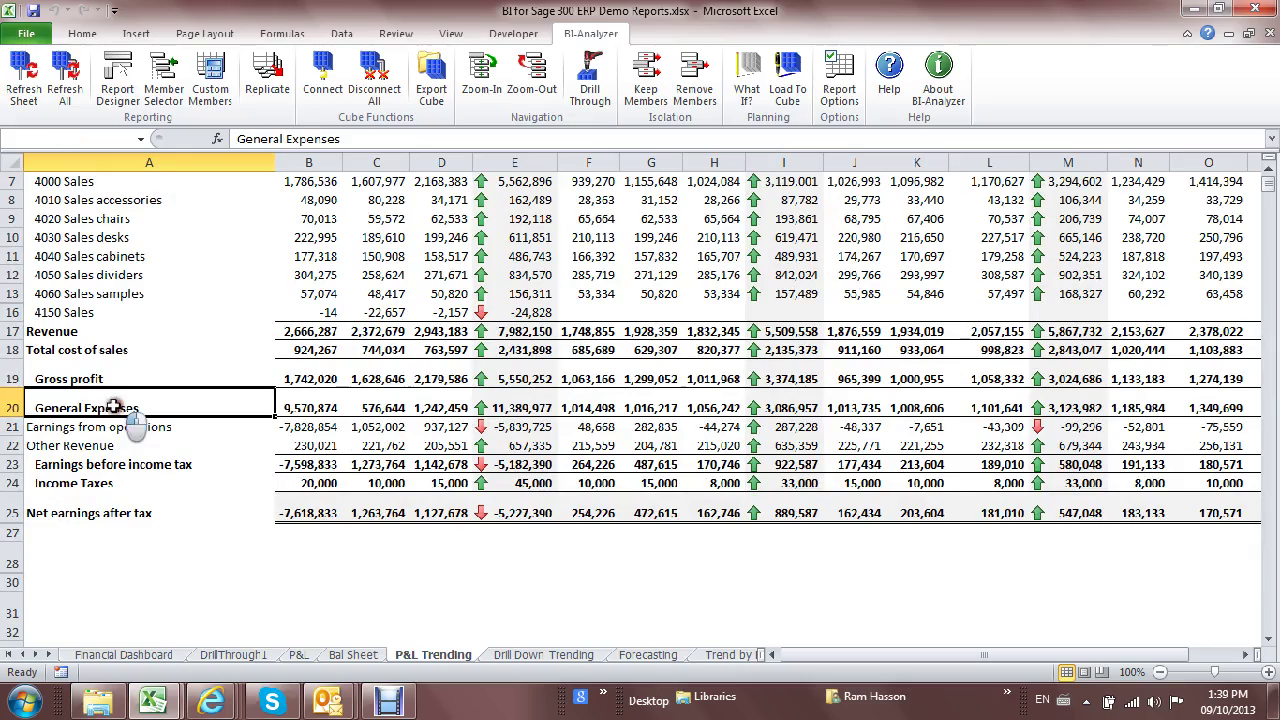
pyautogui.scroll(2, 415, 420)
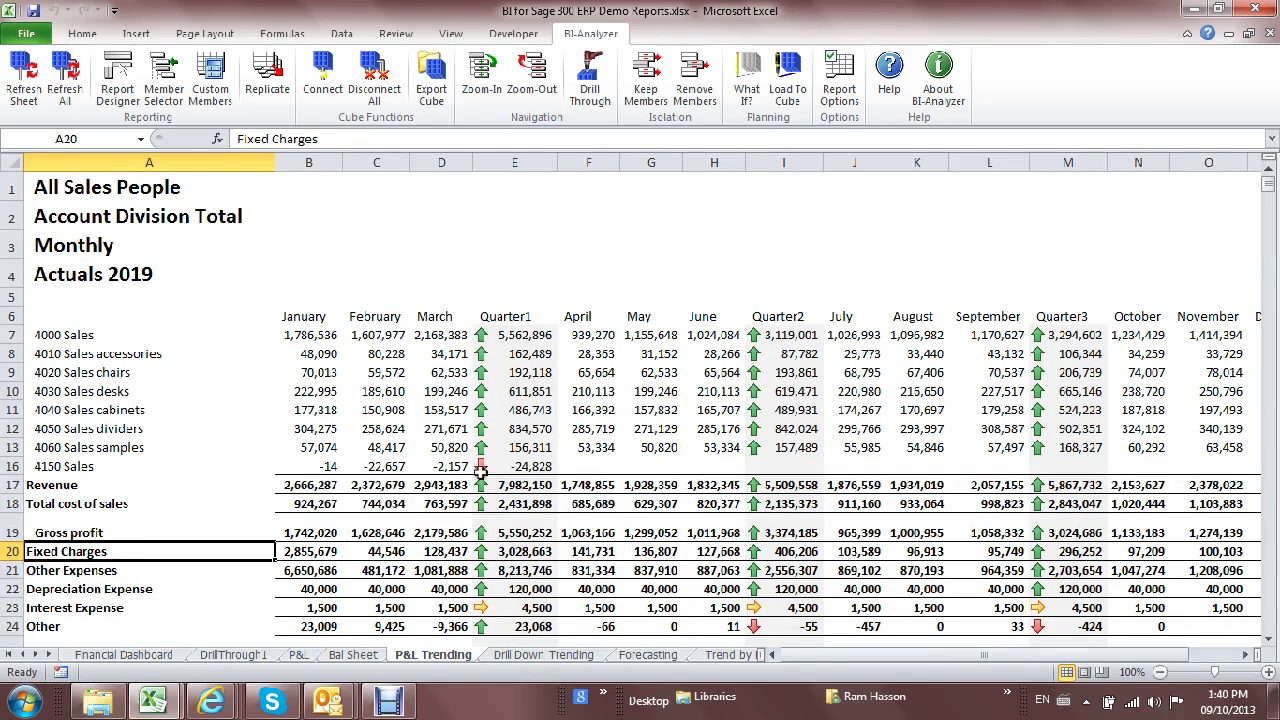
# - Filter the P&L trend to the Commercial account division, and set it back to Account Division Total
pyautogui.click(118, 217)
pyautogui.doubleClick(118, 217)
pyautogui.click(420, 194)
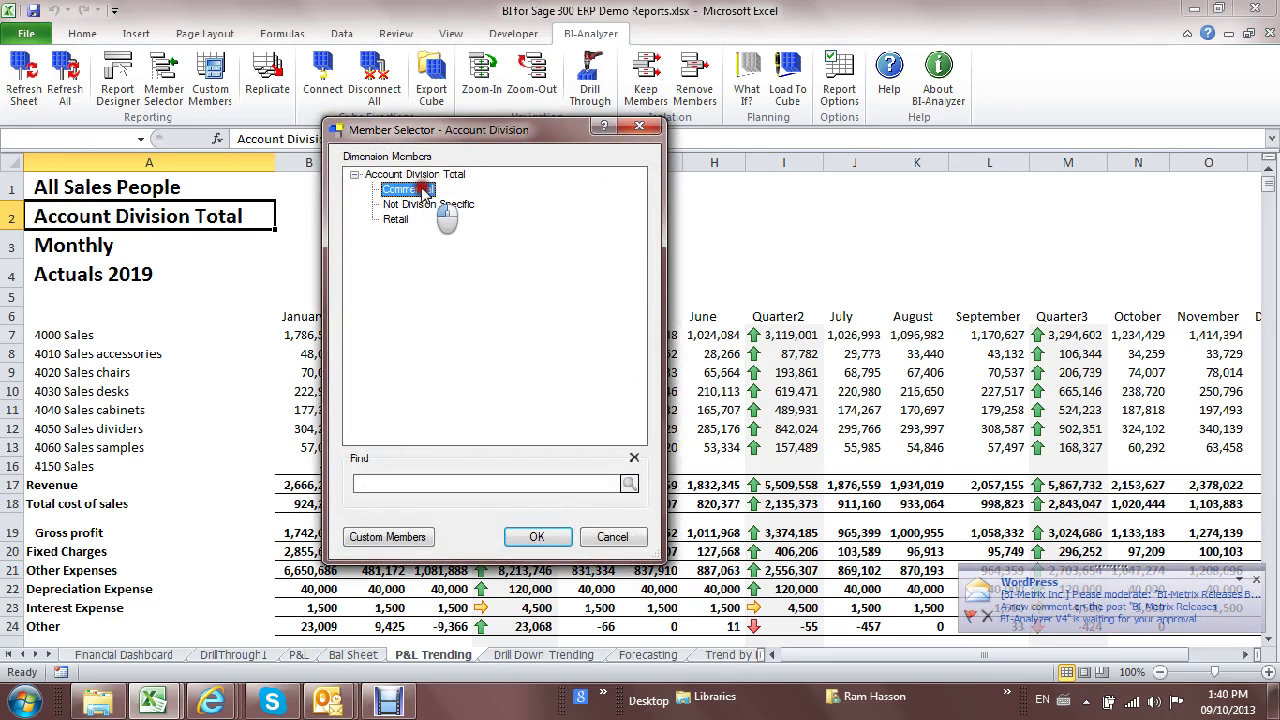
pyautogui.doubleClick(422, 193)
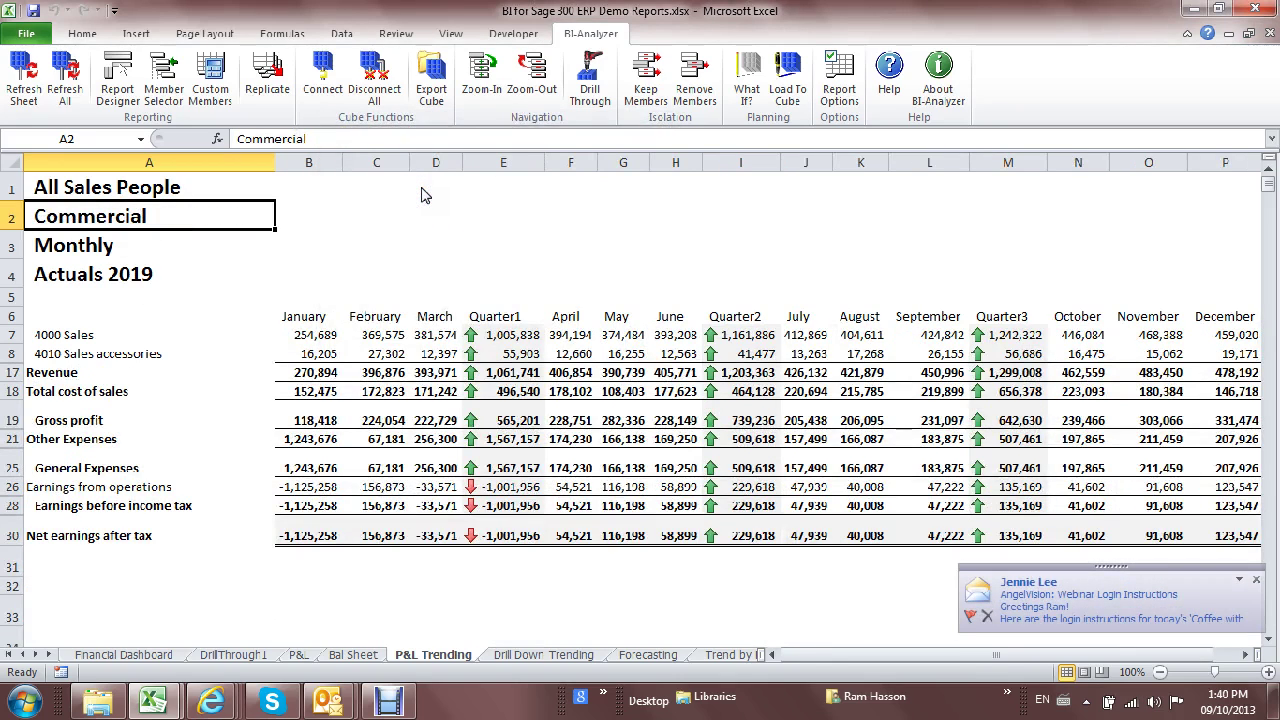
pyautogui.doubleClick(143, 226)
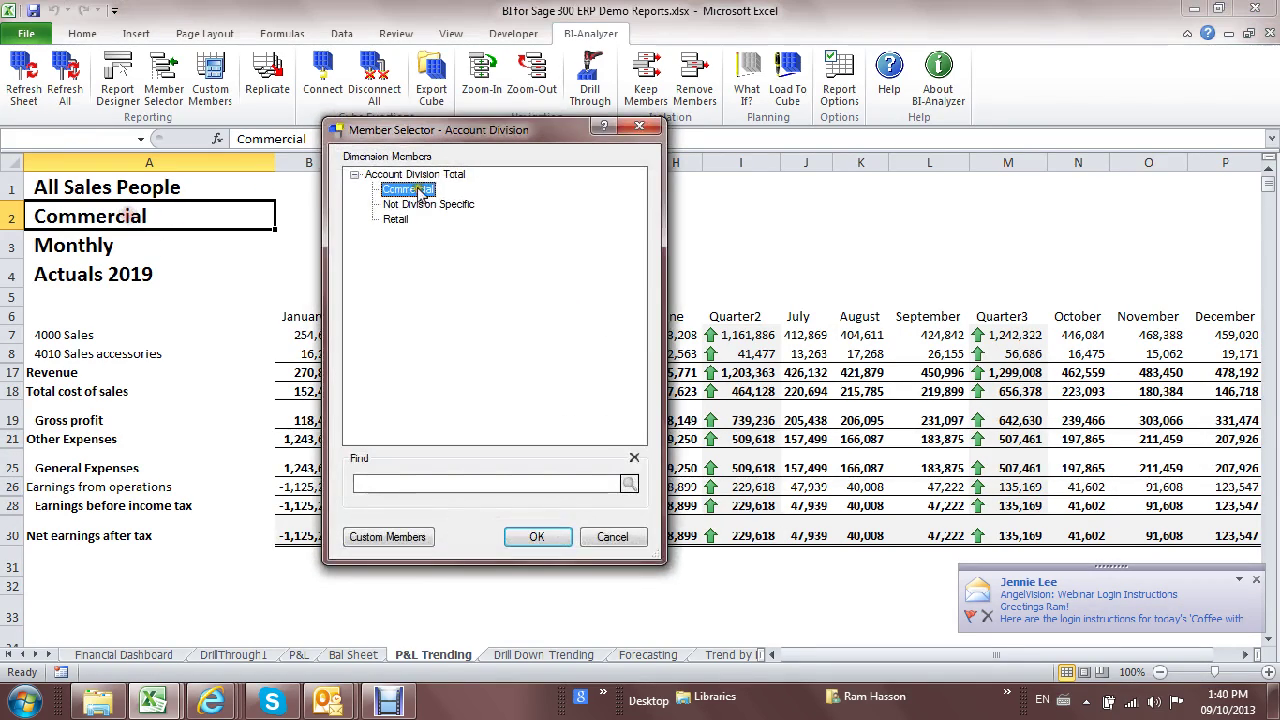
pyautogui.doubleClick(430, 175)
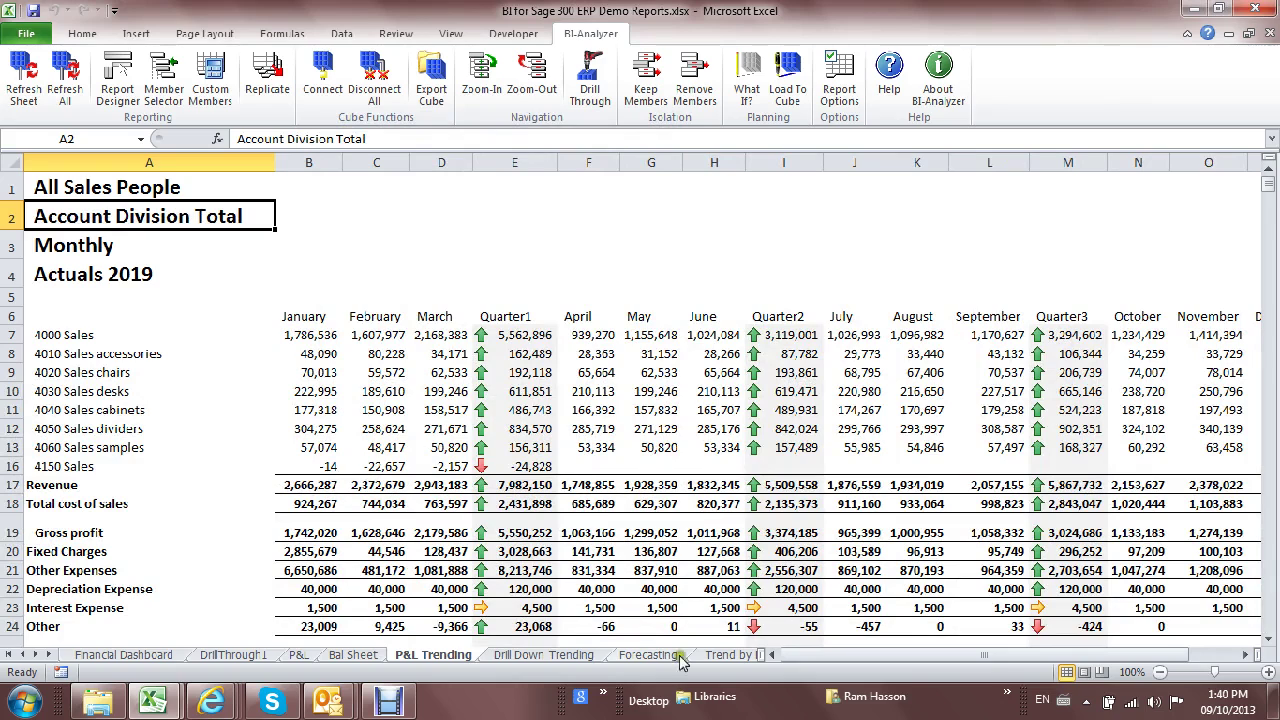
# - Open the Trend by Prod by Sales Person sheet and connect its report to the SAM OE Cube through the Report Designer
pyautogui.click(578, 656)
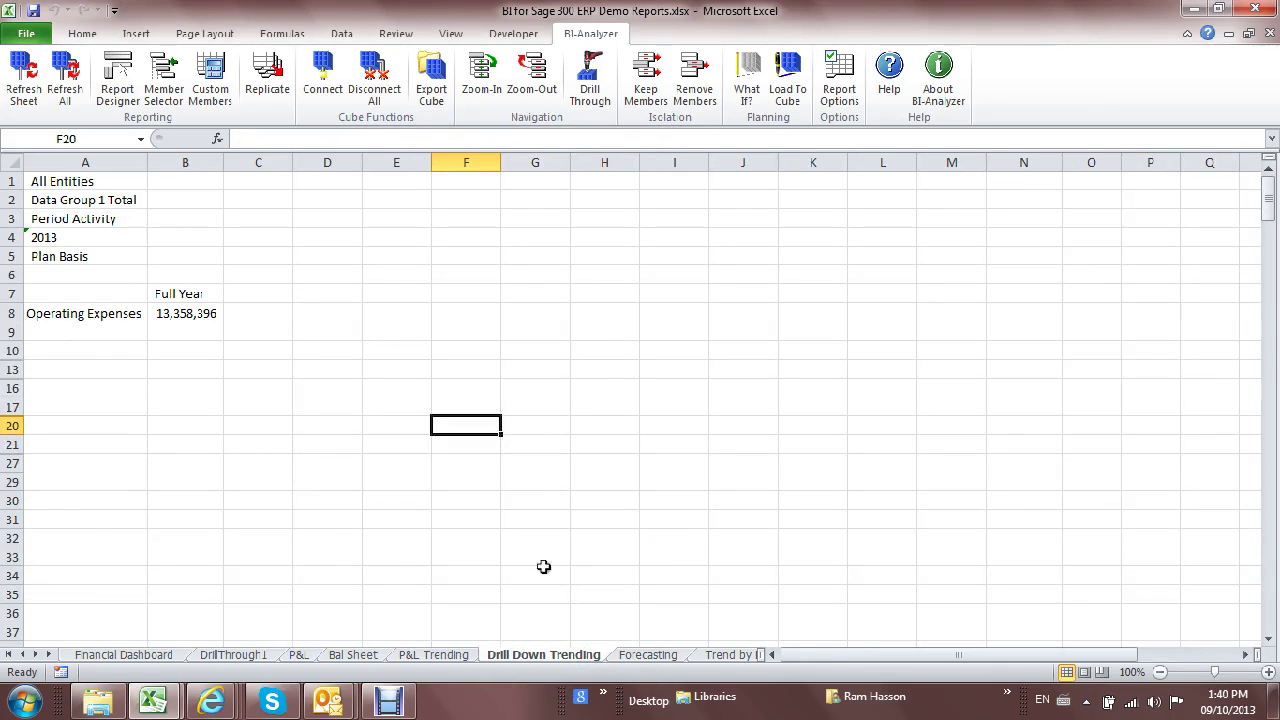
pyautogui.click(727, 656)
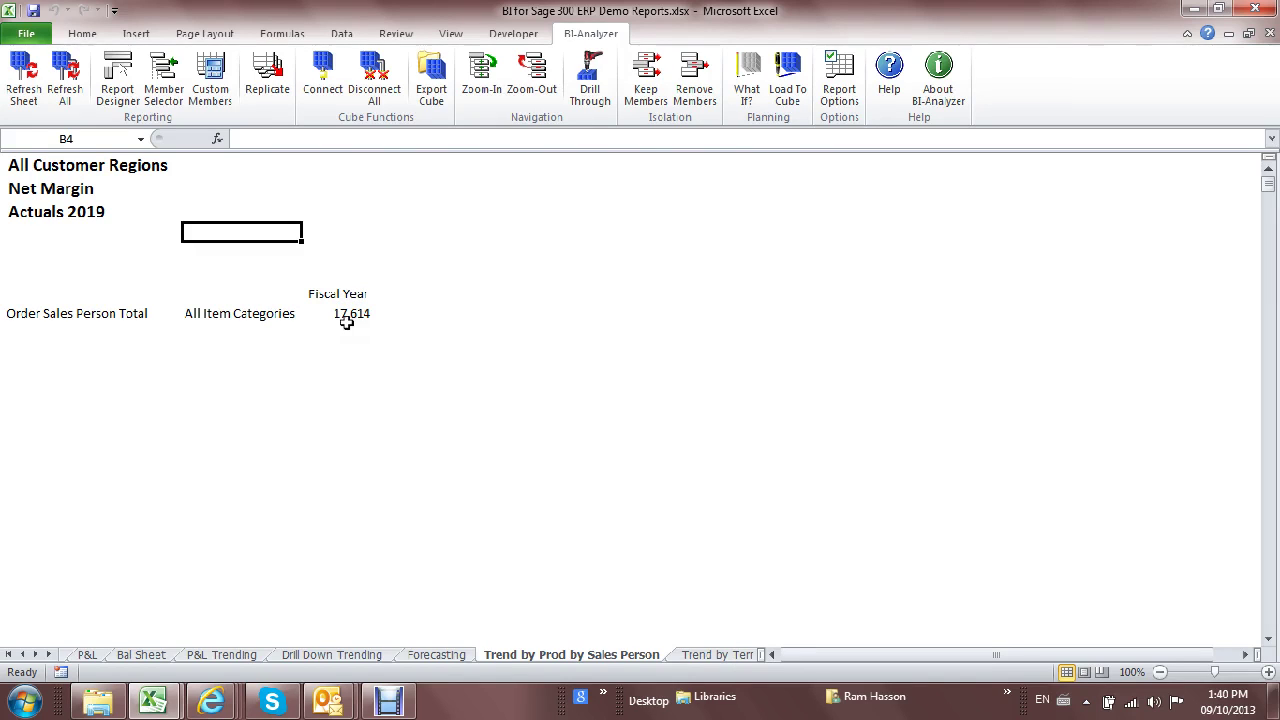
pyautogui.click(120, 76)
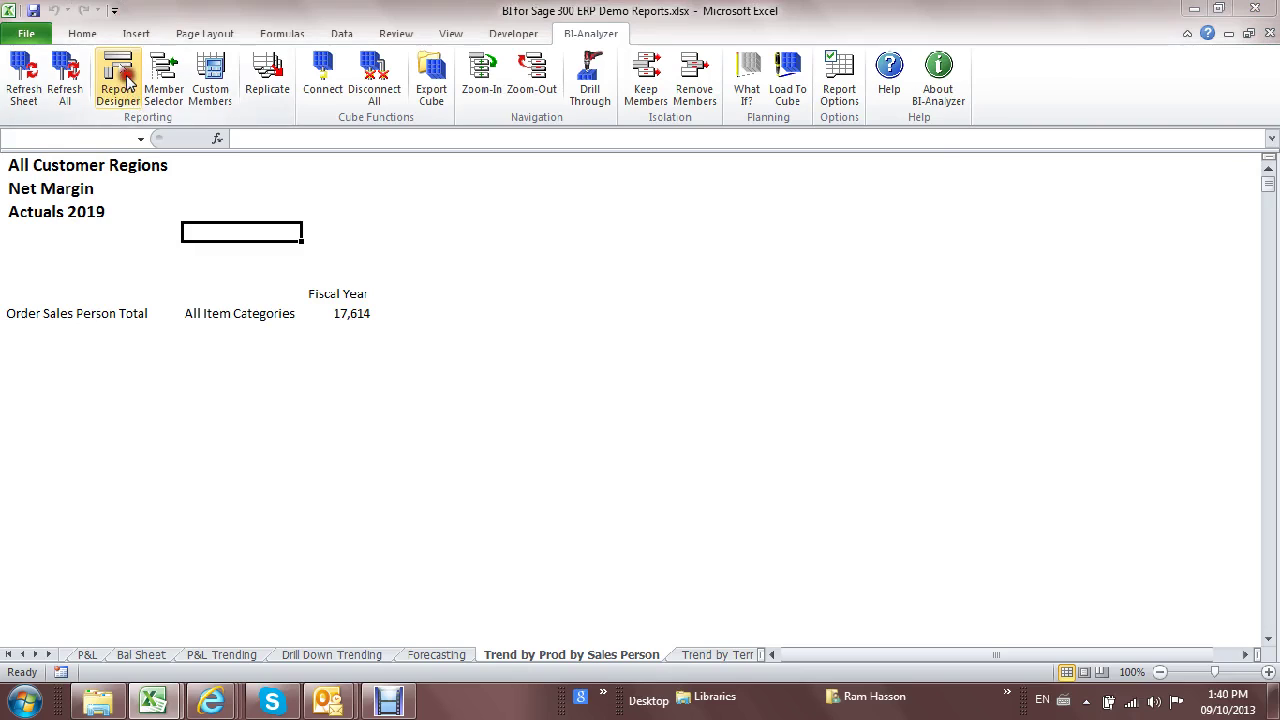
pyautogui.click(848, 163)
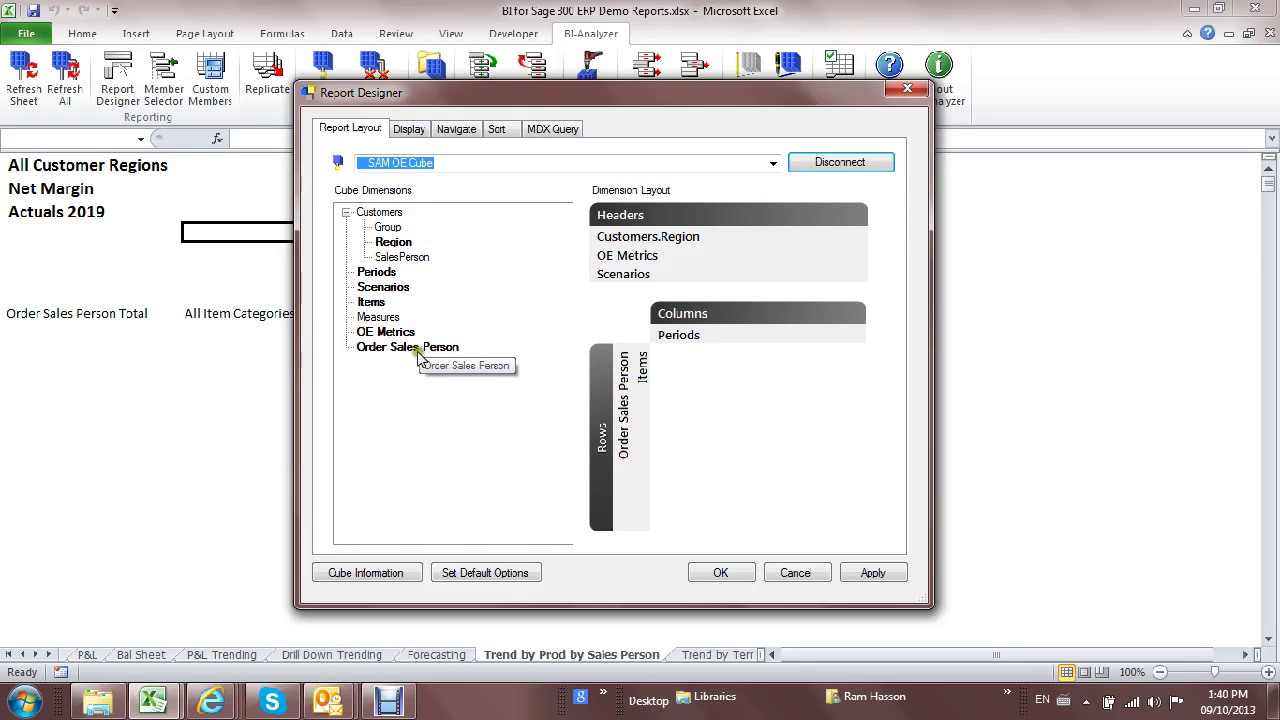
pyautogui.click(722, 574)
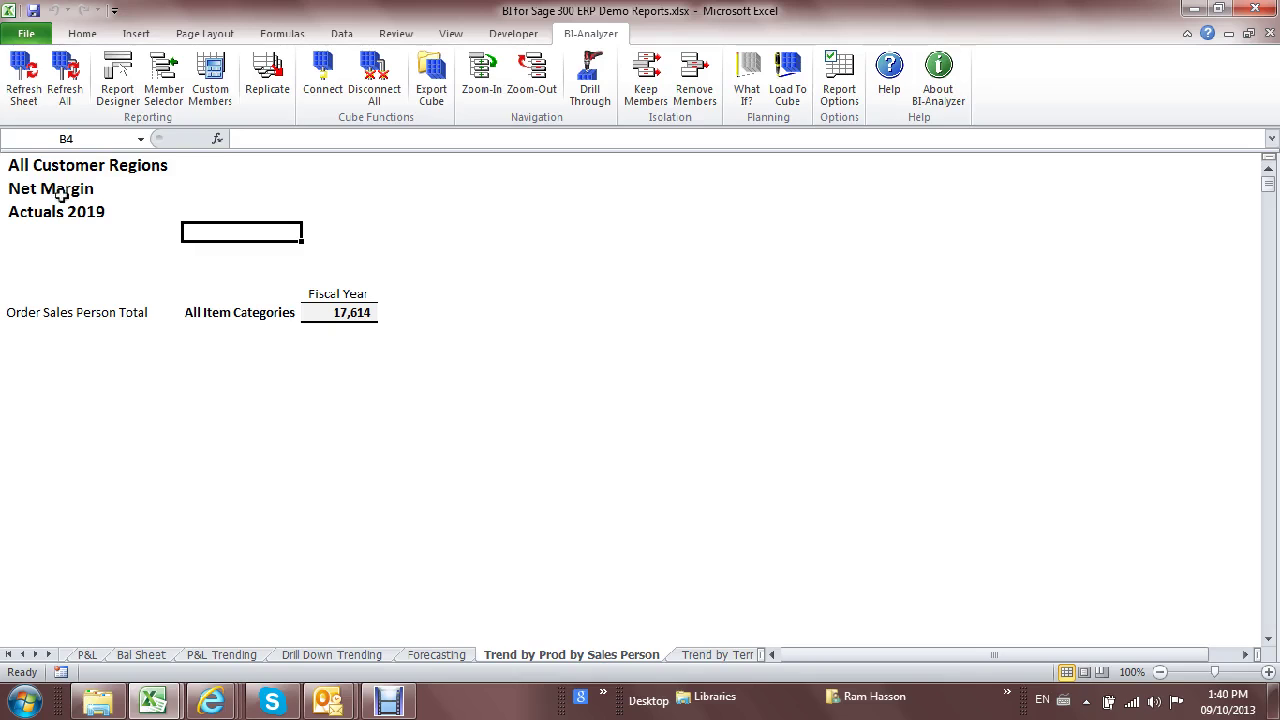
# - Drill down All Item Categories, Accessories and Accessories - Package to the individual items
pyautogui.doubleClick(228, 312)
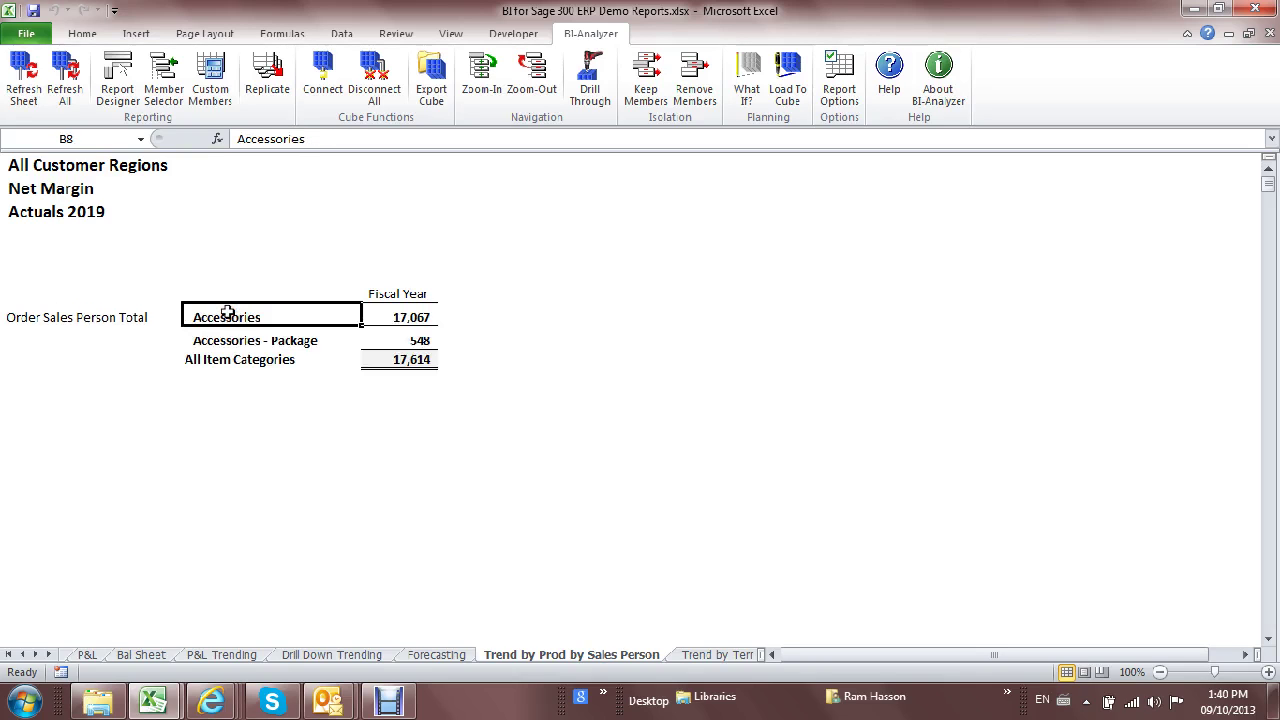
pyautogui.doubleClick(228, 312)
pyautogui.doubleClick(296, 505)
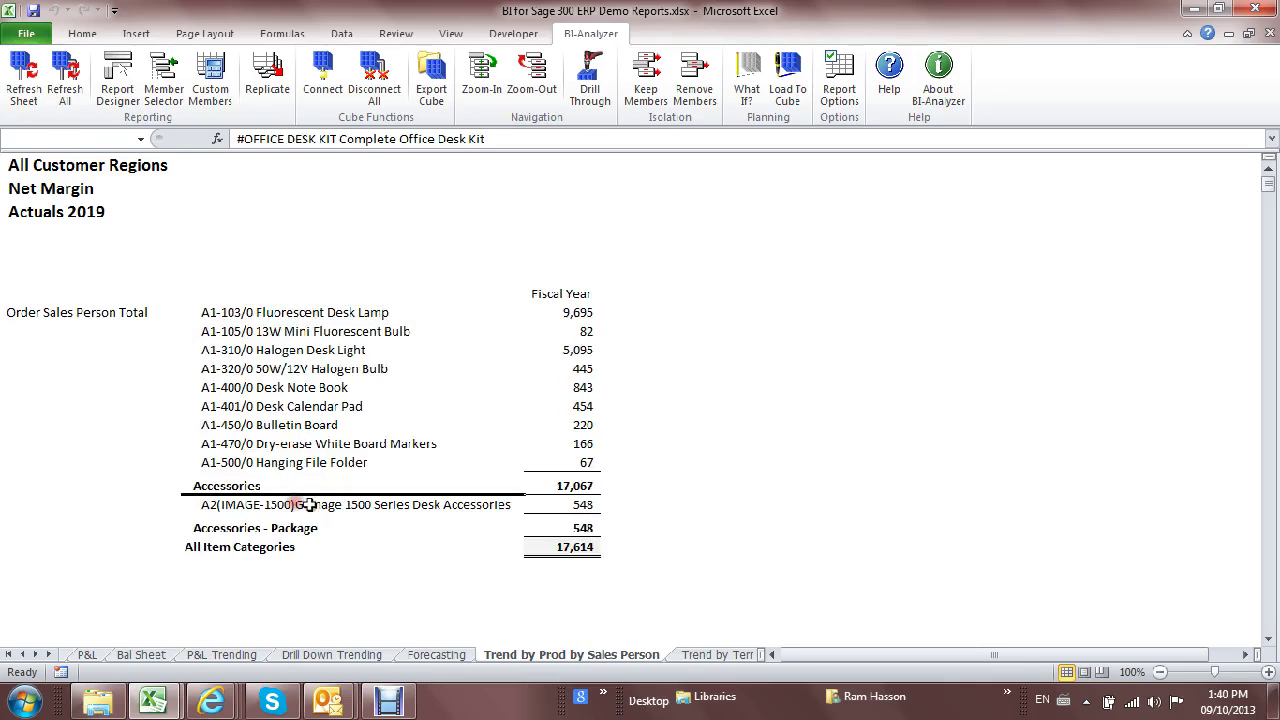
# - Break down Order Sales Person Total by individual sales person, and expand Fiscal Year into quarters
pyautogui.click(85, 313)
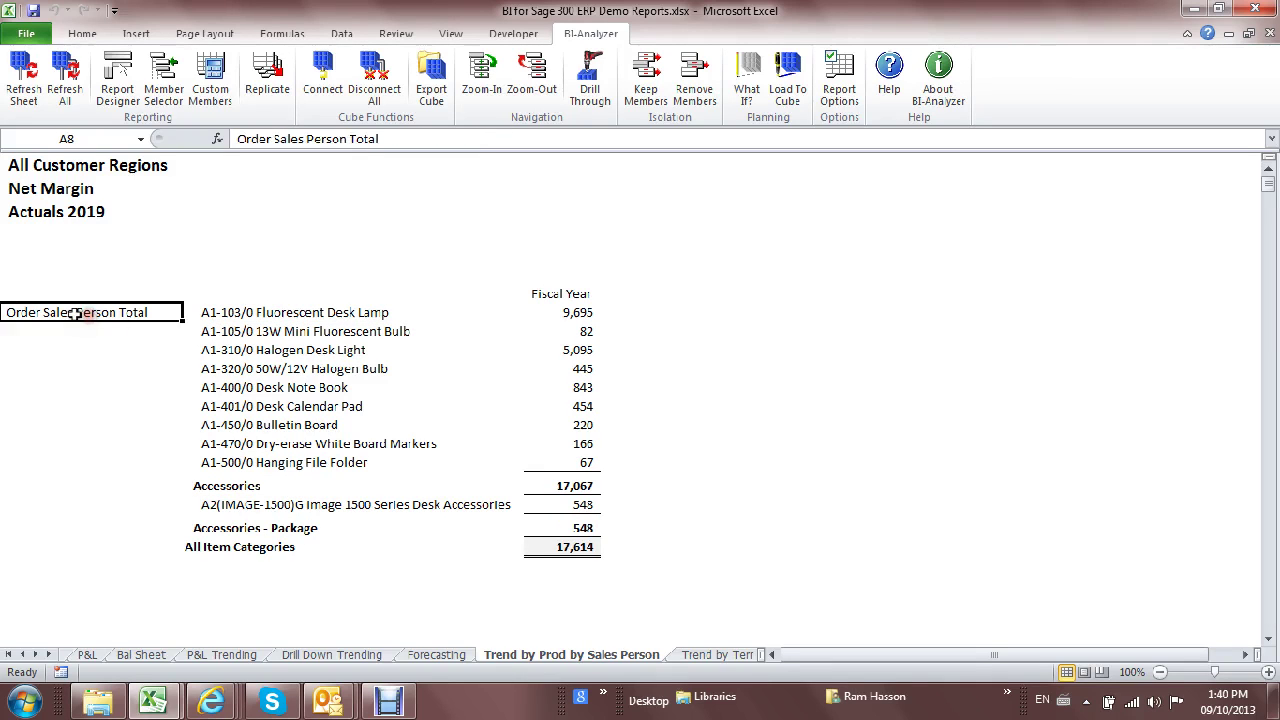
pyautogui.doubleClick(75, 313)
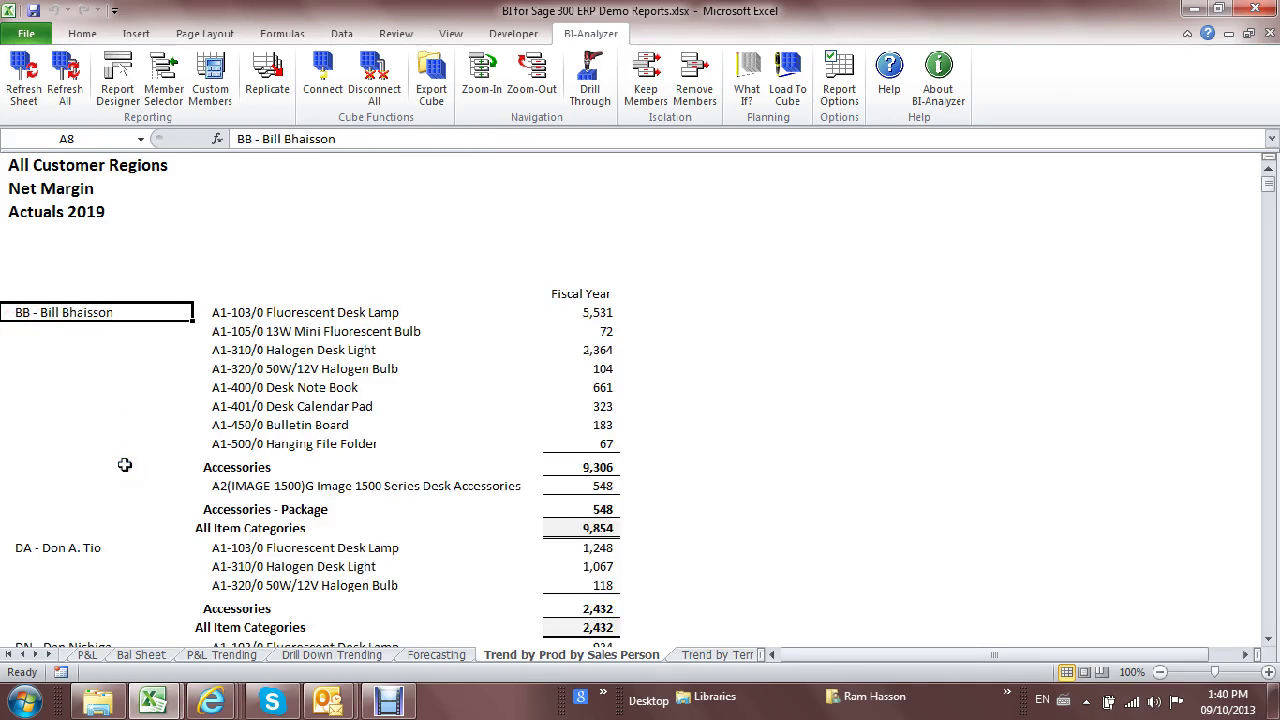
pyautogui.scroll(-4, 289, 357)
pyautogui.scroll(-3, 280, 341)
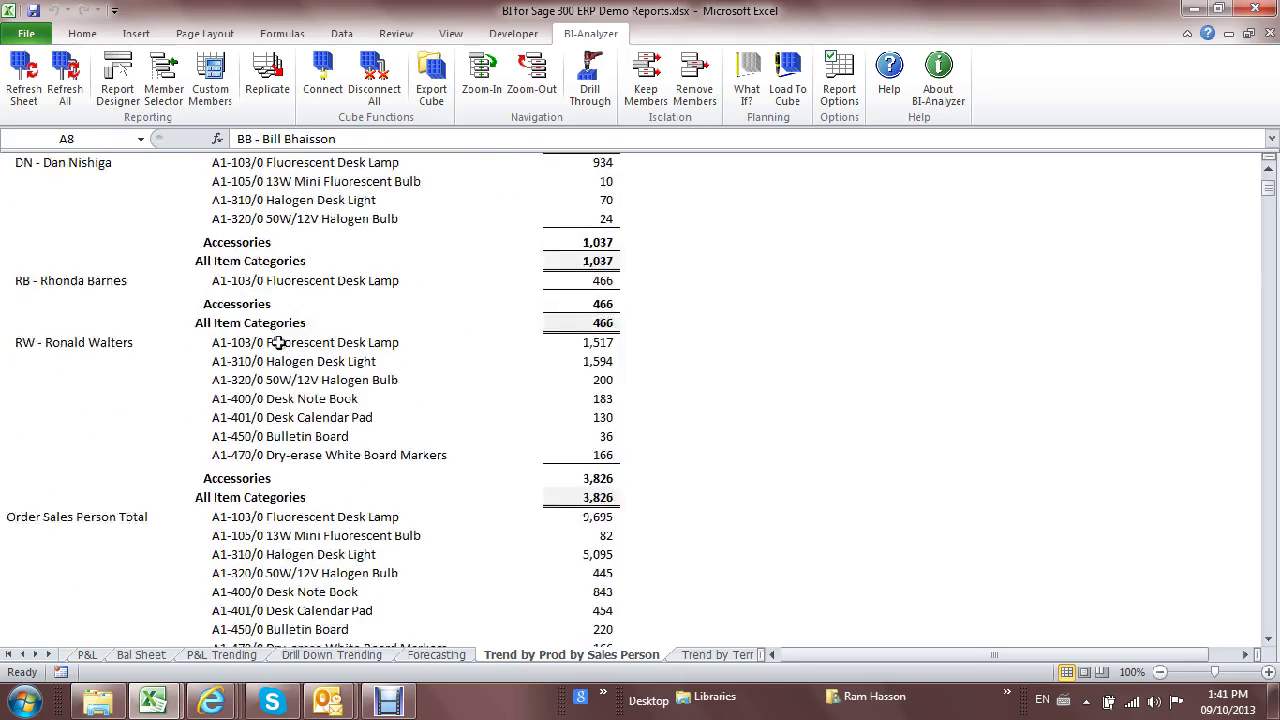
pyautogui.scroll(8, 300, 270)
pyautogui.click(592, 293)
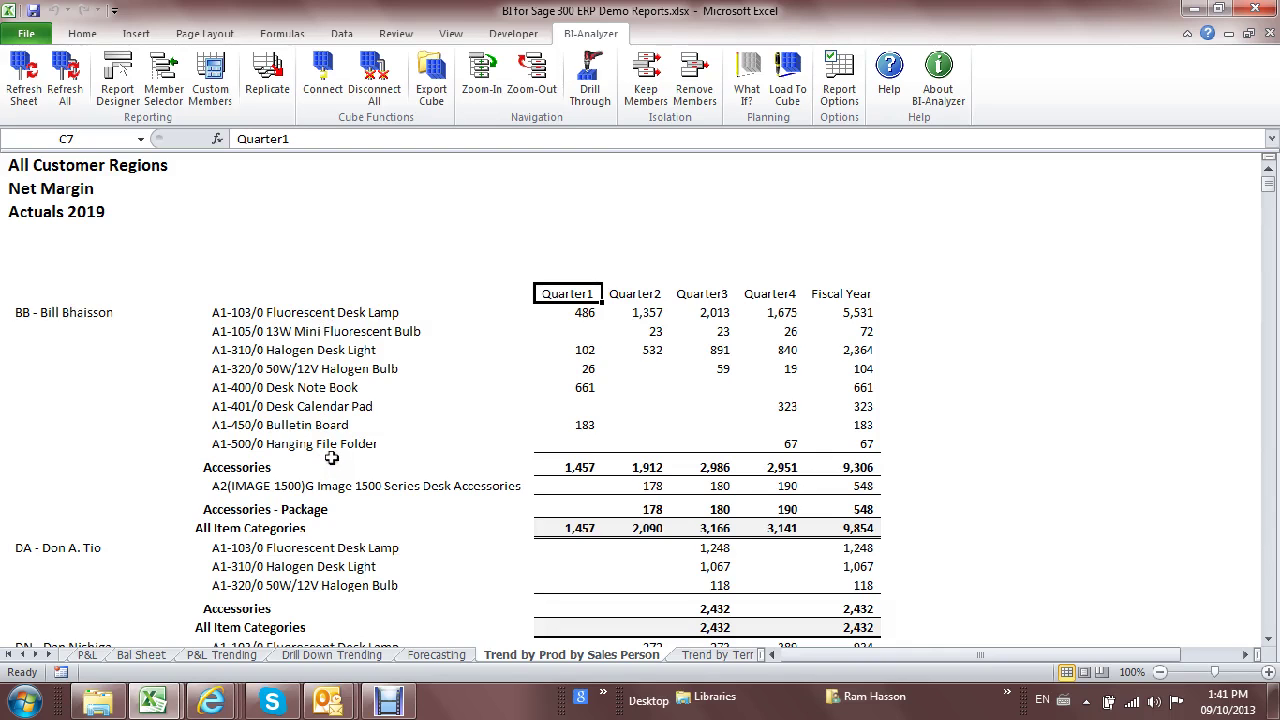
# - Change the report's OE metric to Net Quantity Sold
pyautogui.doubleClick(64, 188)
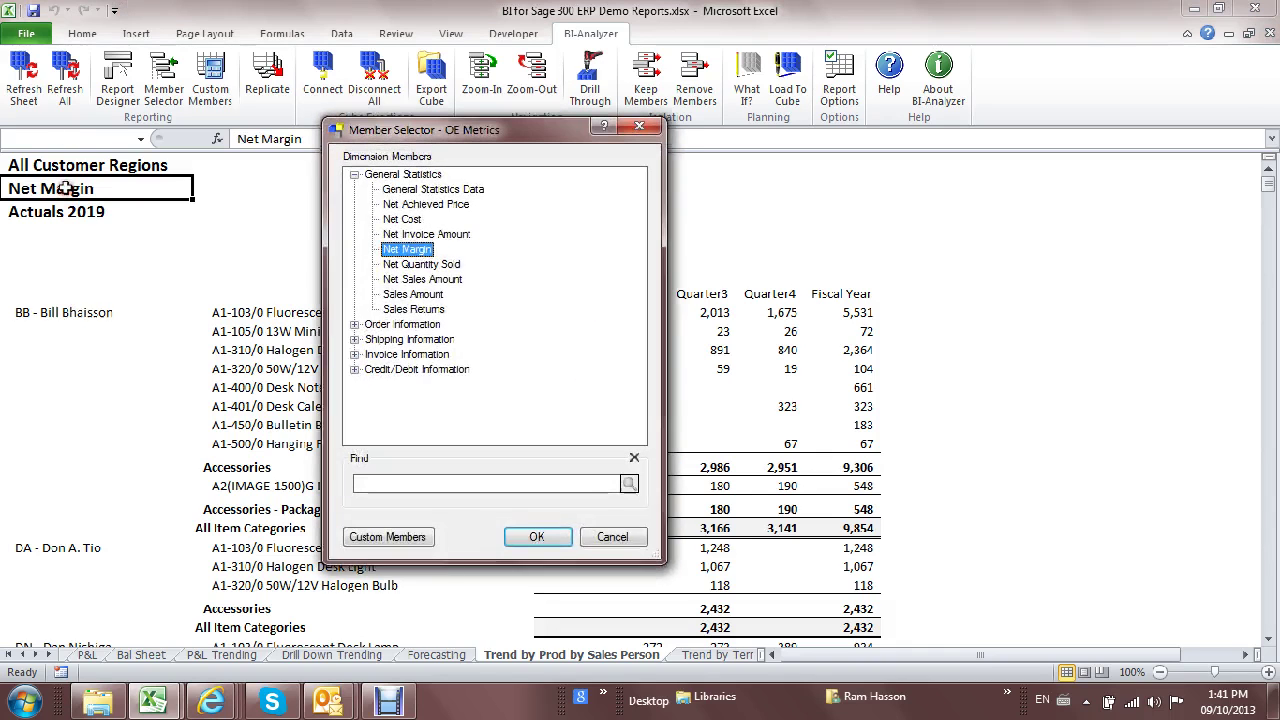
pyautogui.click(401, 265)
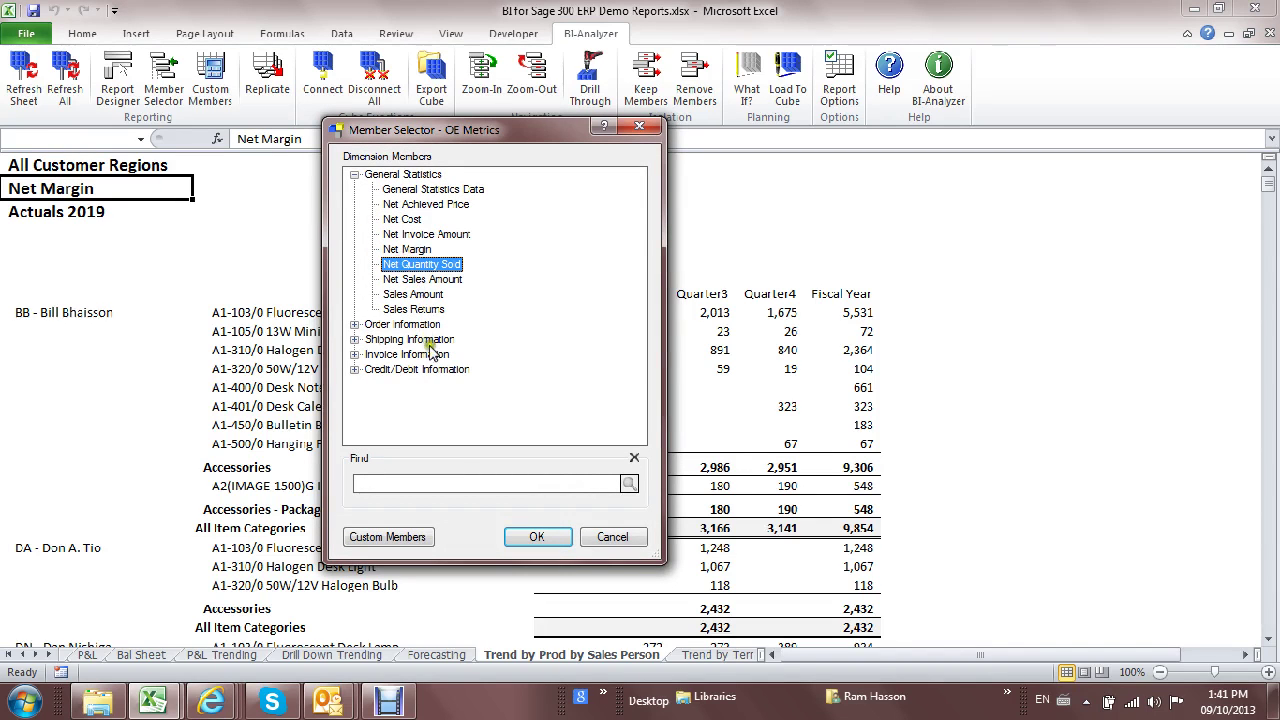
pyautogui.click(547, 539)
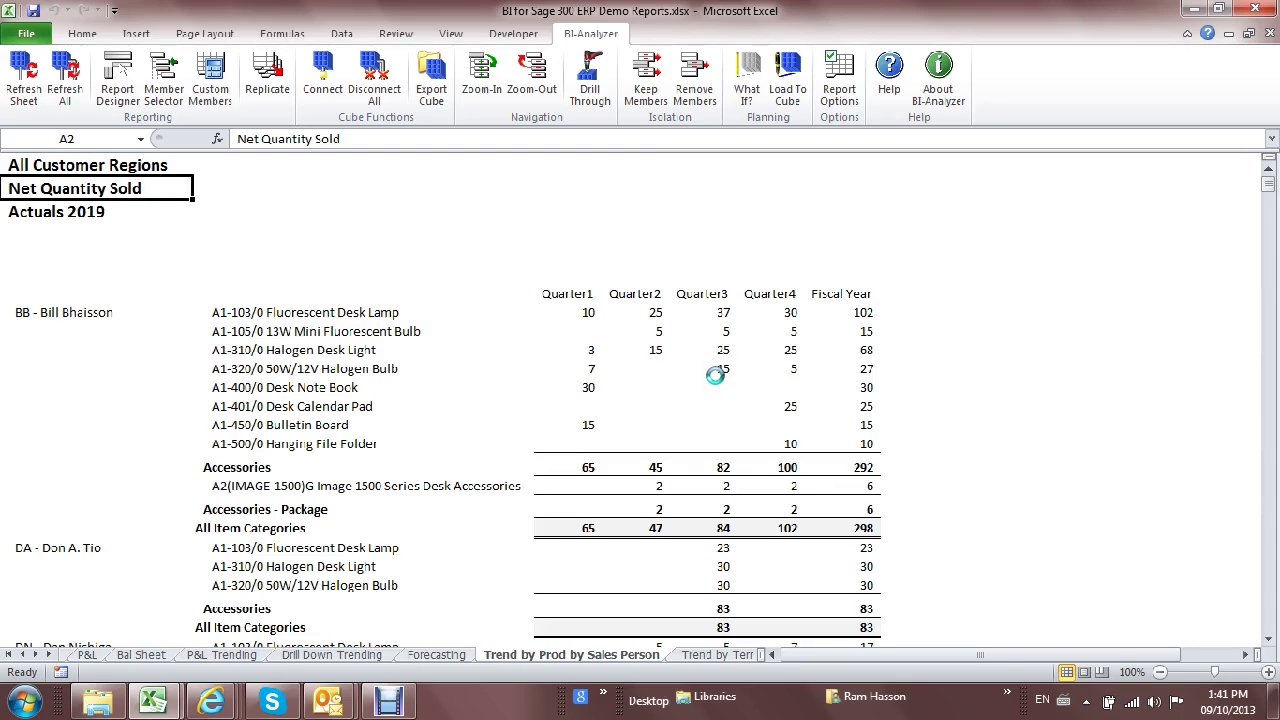
# - Return to the Financial Dashboard sheet and examine its dimension layout in the Report Designer without changing it
pyautogui.click(10, 654)
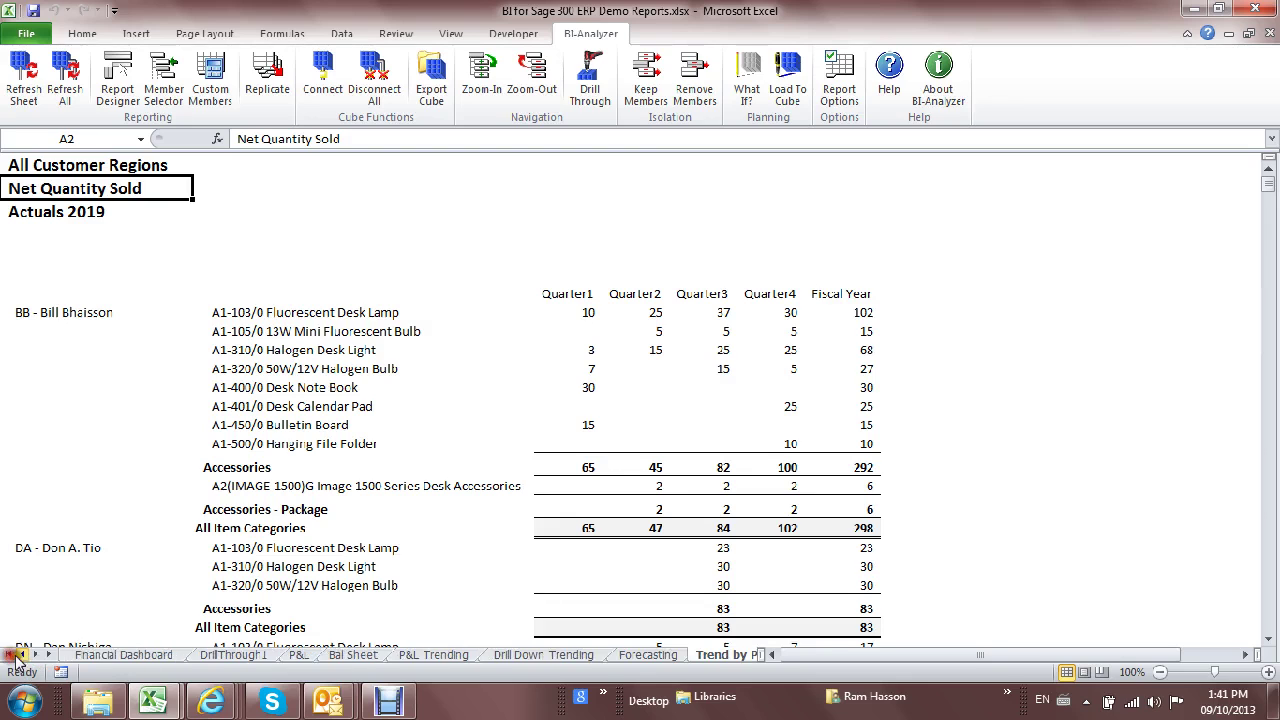
pyautogui.click(104, 655)
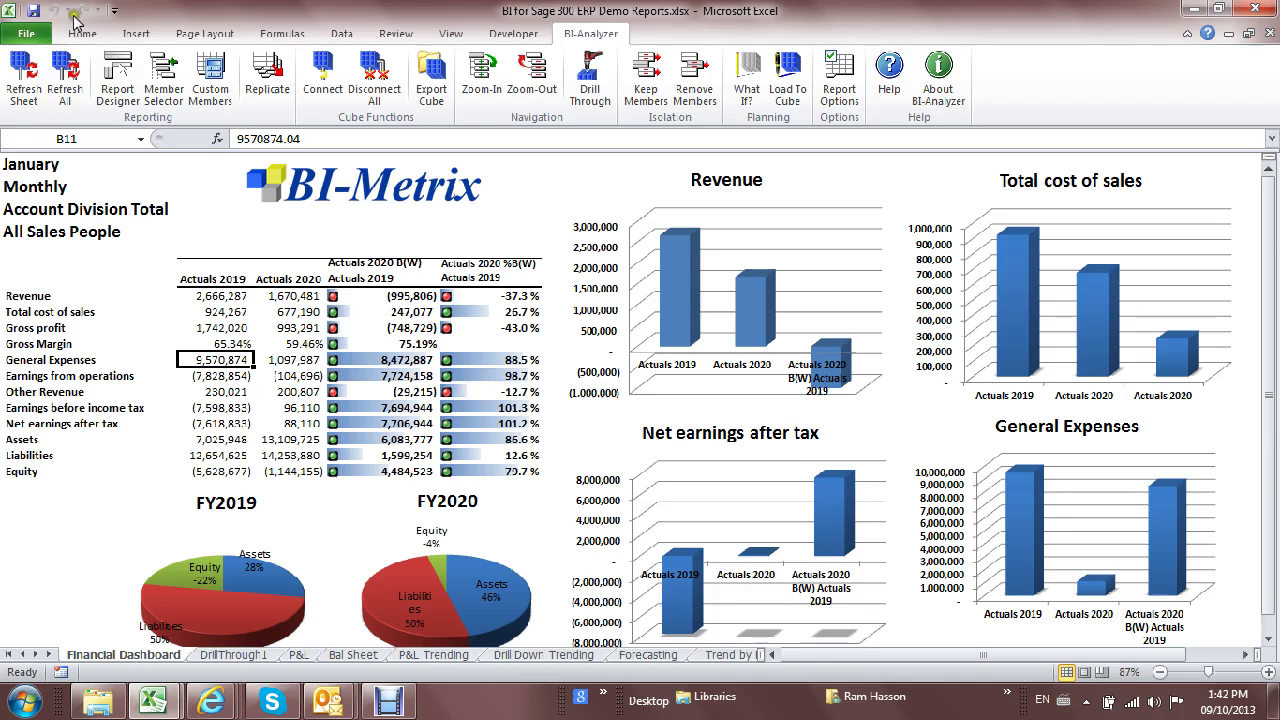
pyautogui.click(104, 62)
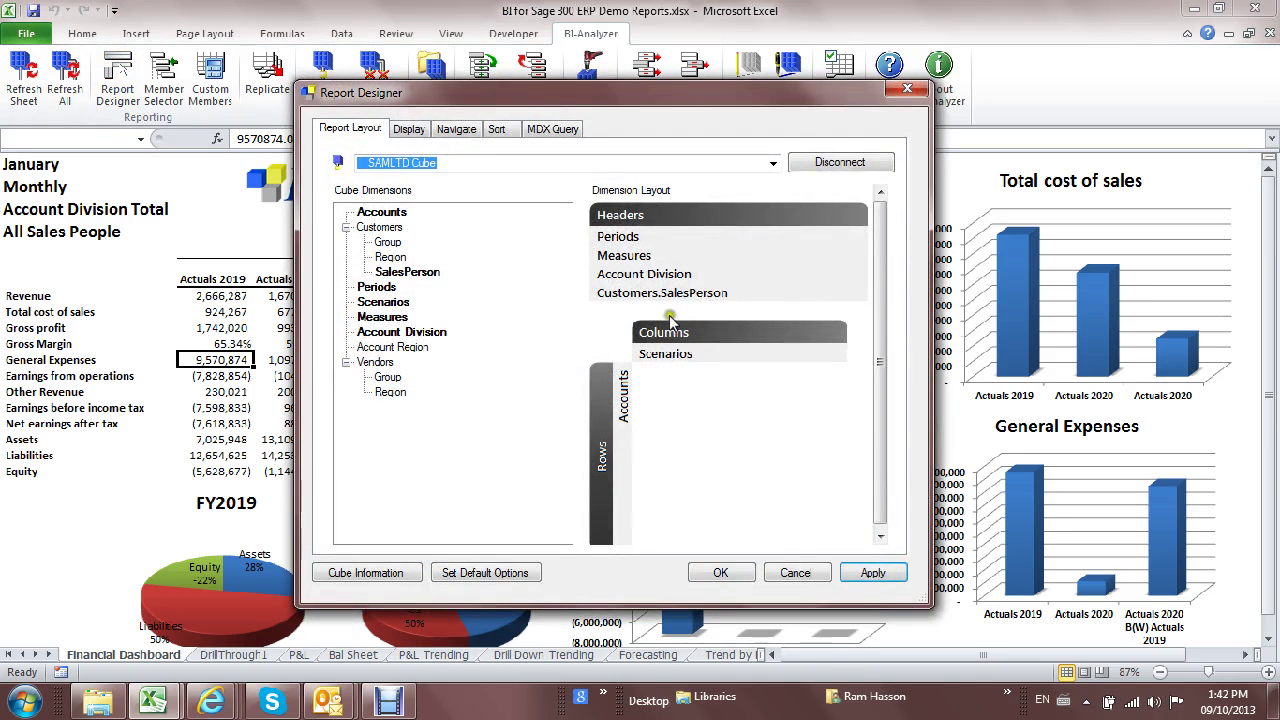
pyautogui.click(796, 573)
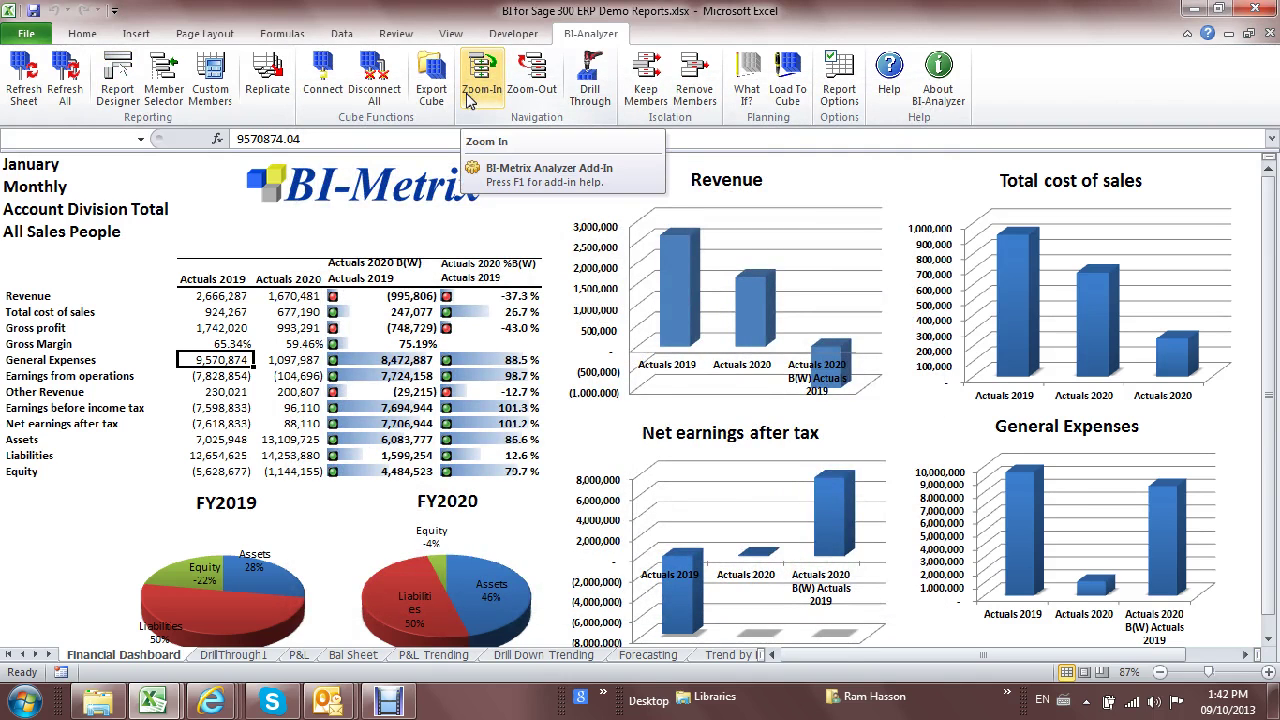
pyautogui.click(110, 164)
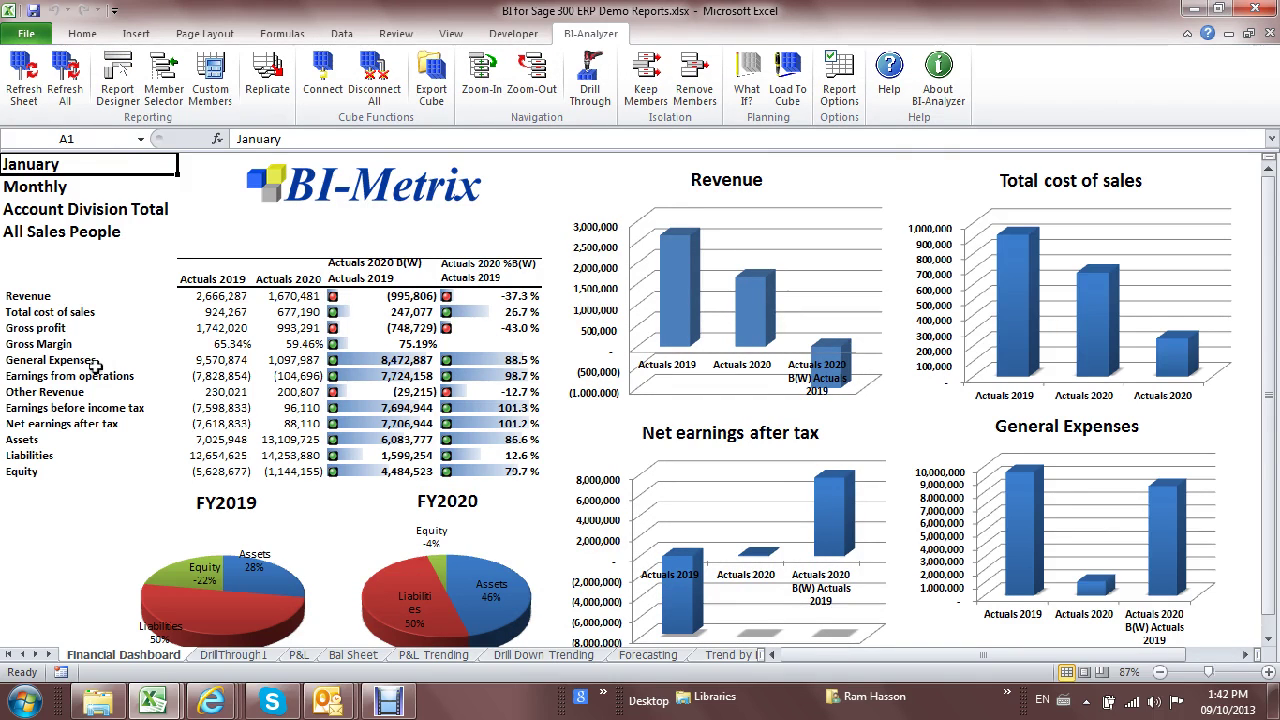
# - Switch to the BI-Metrix website in Internet Explorer
pyautogui.moveTo(224, 708)
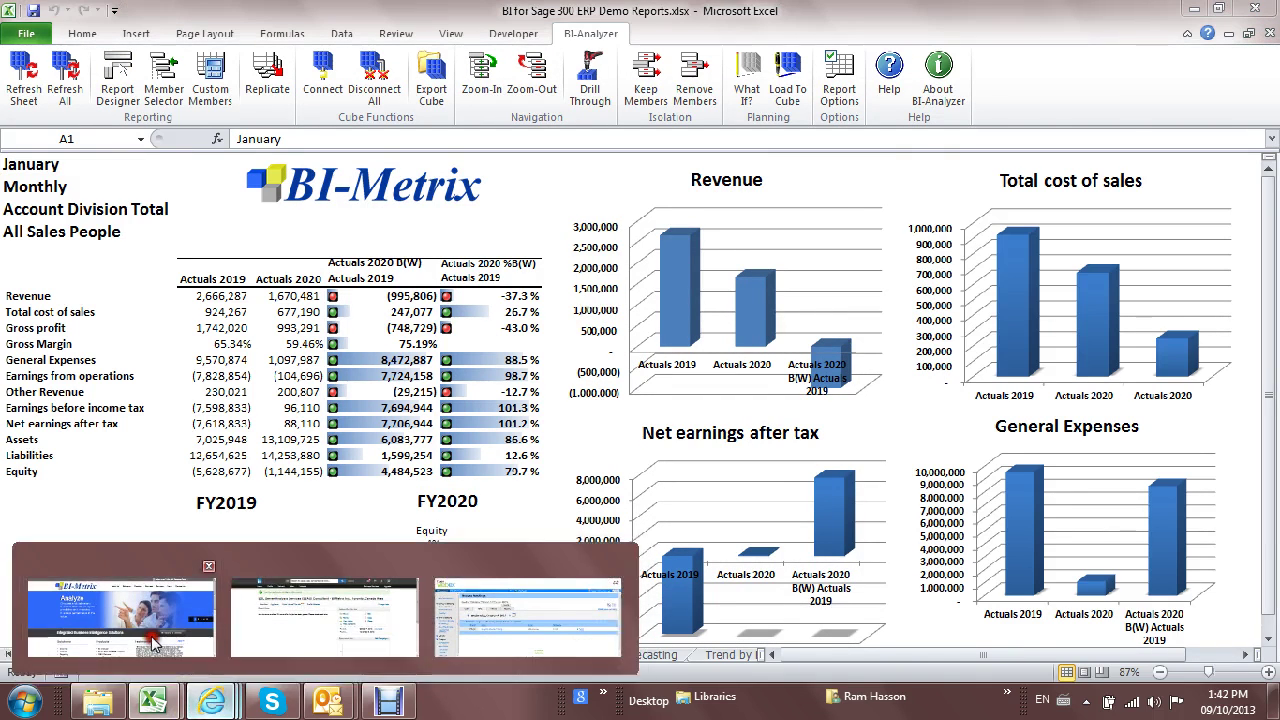
pyautogui.click(150, 636)
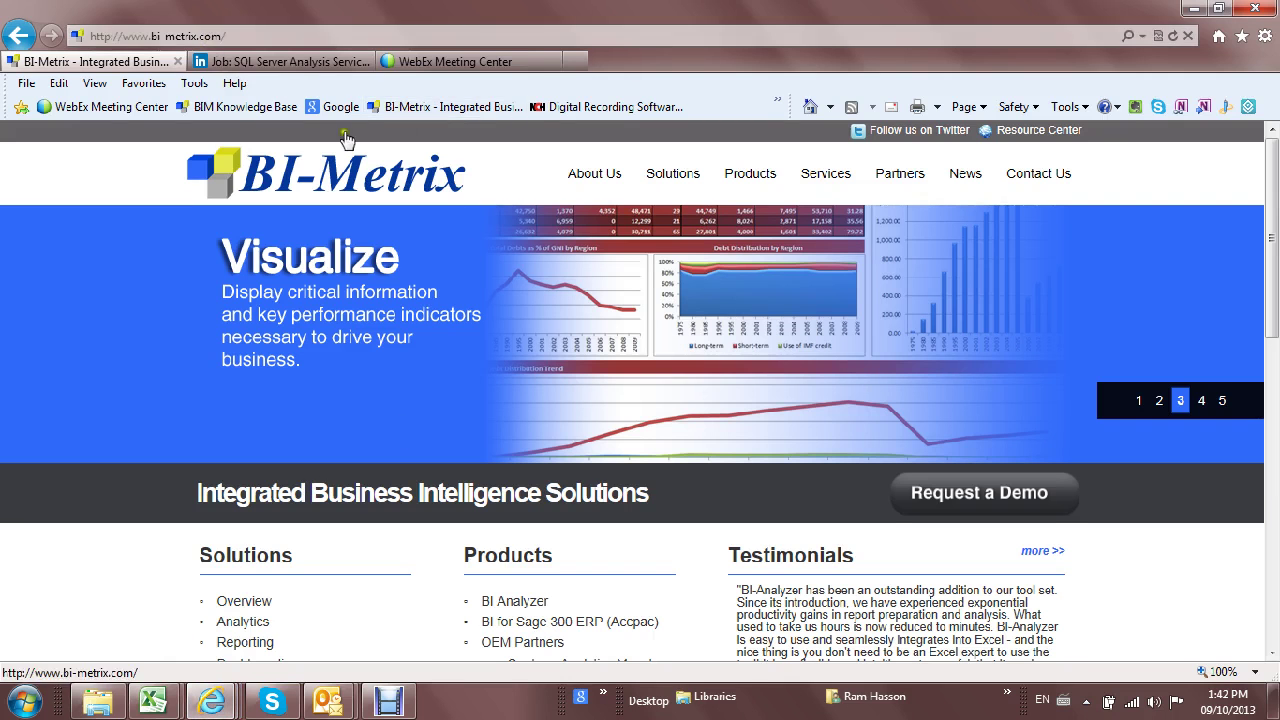